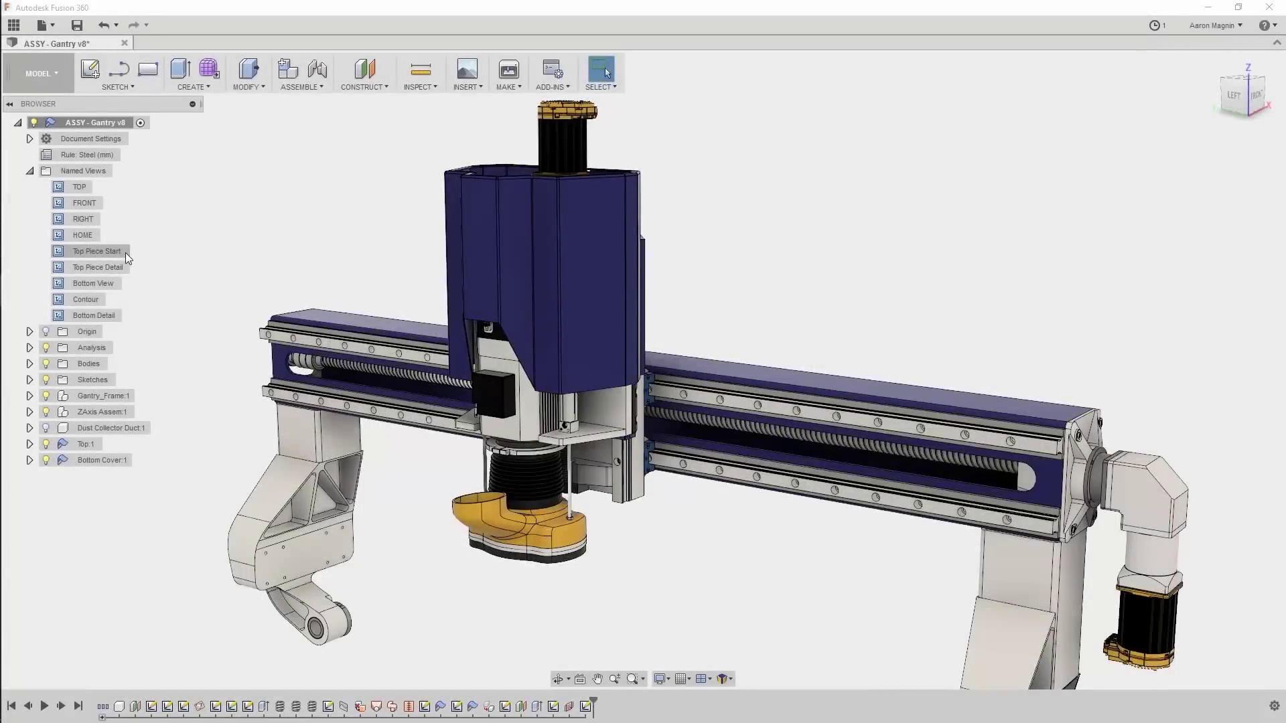
- Jump to the saved Top Piece Start named view, a close-up of the Z-axis housing
{"action": "double_click", "coordinate": [126, 252]}
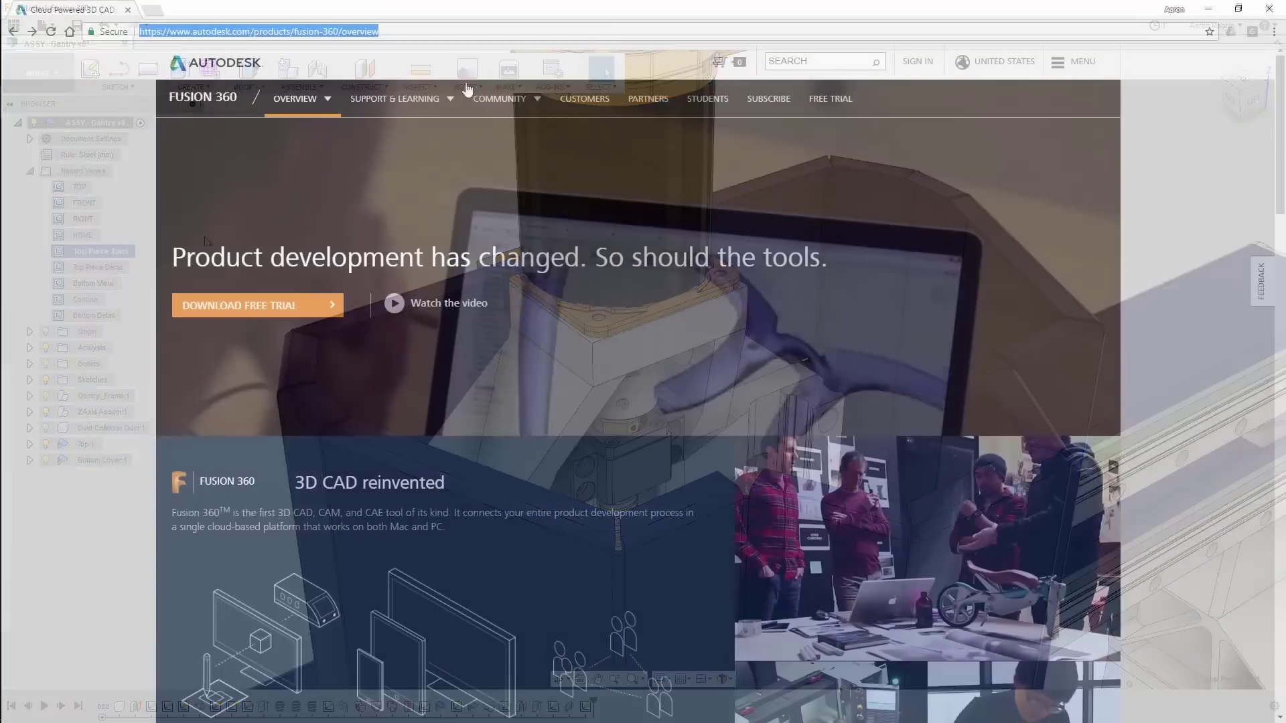
- Open the IdeaStation sheet metal request page from the Fusion 360 Community menu
{"action": "left_click", "coordinate": [503, 98]}
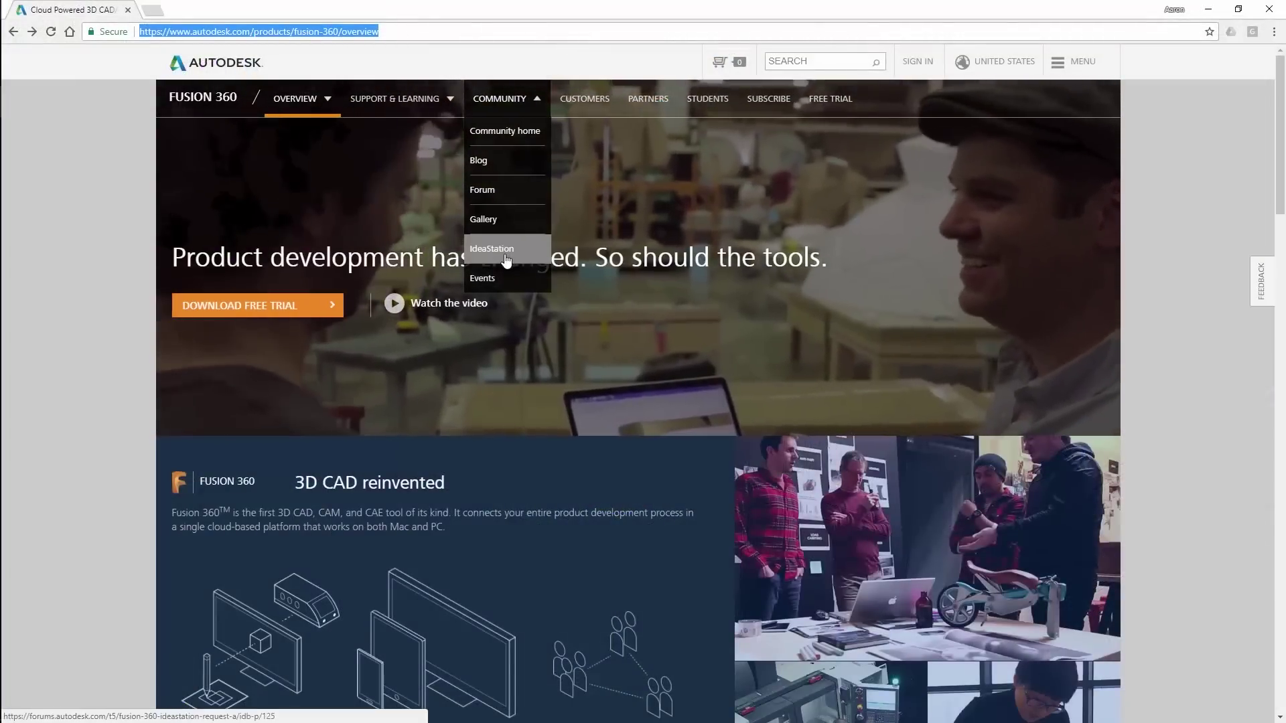
{"action": "left_click", "coordinate": [493, 248]}
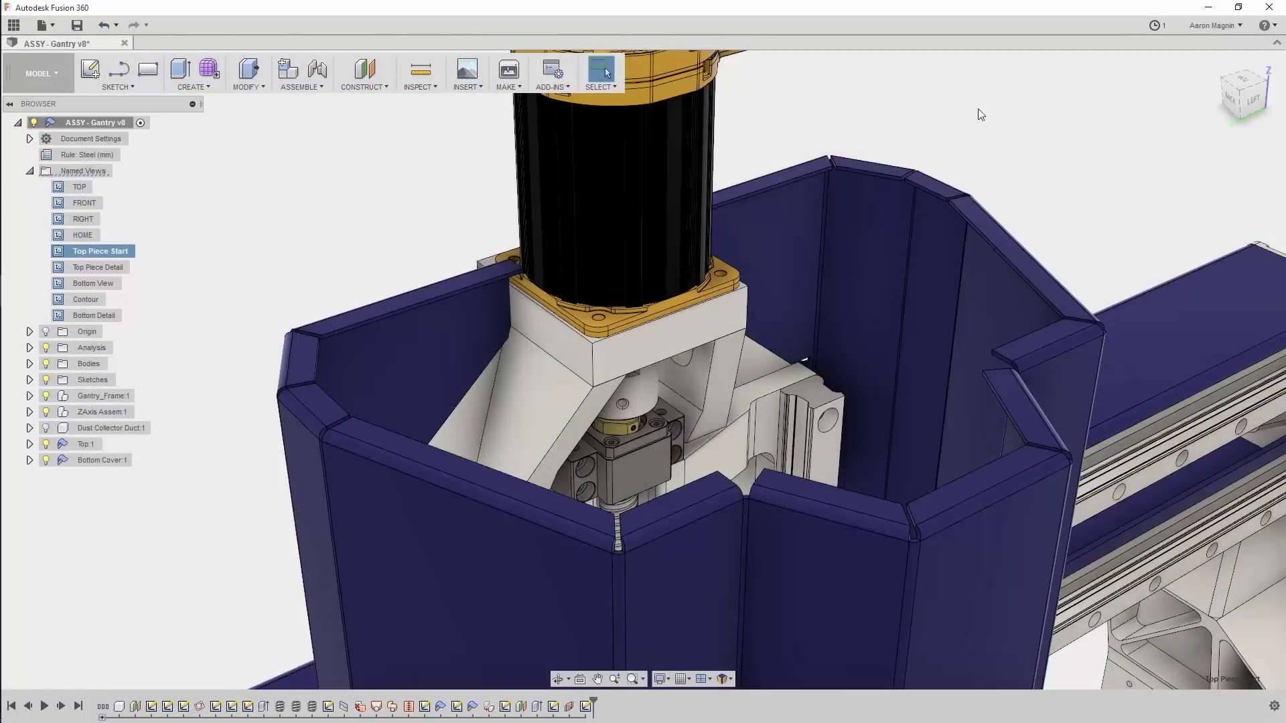
- Dismiss the account options, clear the Top Piece Start view selection, and show the workspace list
{"action": "left_click", "coordinate": [1197, 26]}
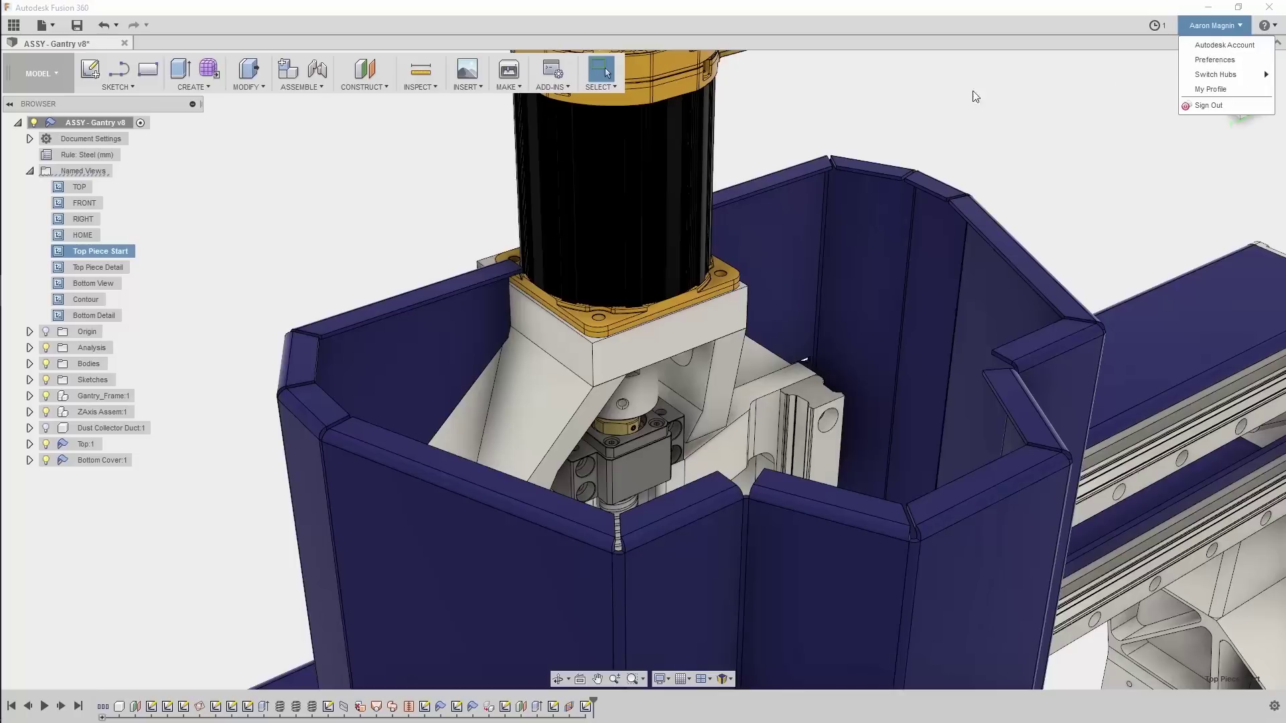
{"action": "left_click", "coordinate": [435, 160]}
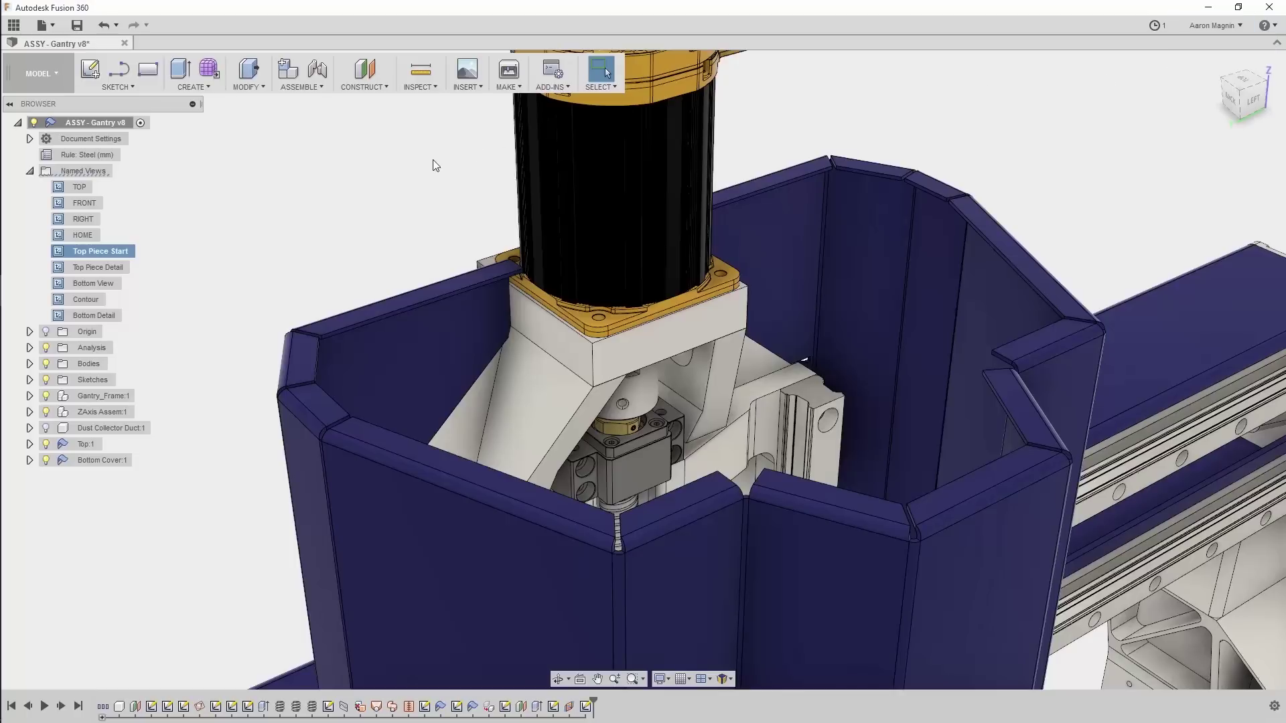
{"action": "left_click", "coordinate": [434, 161]}
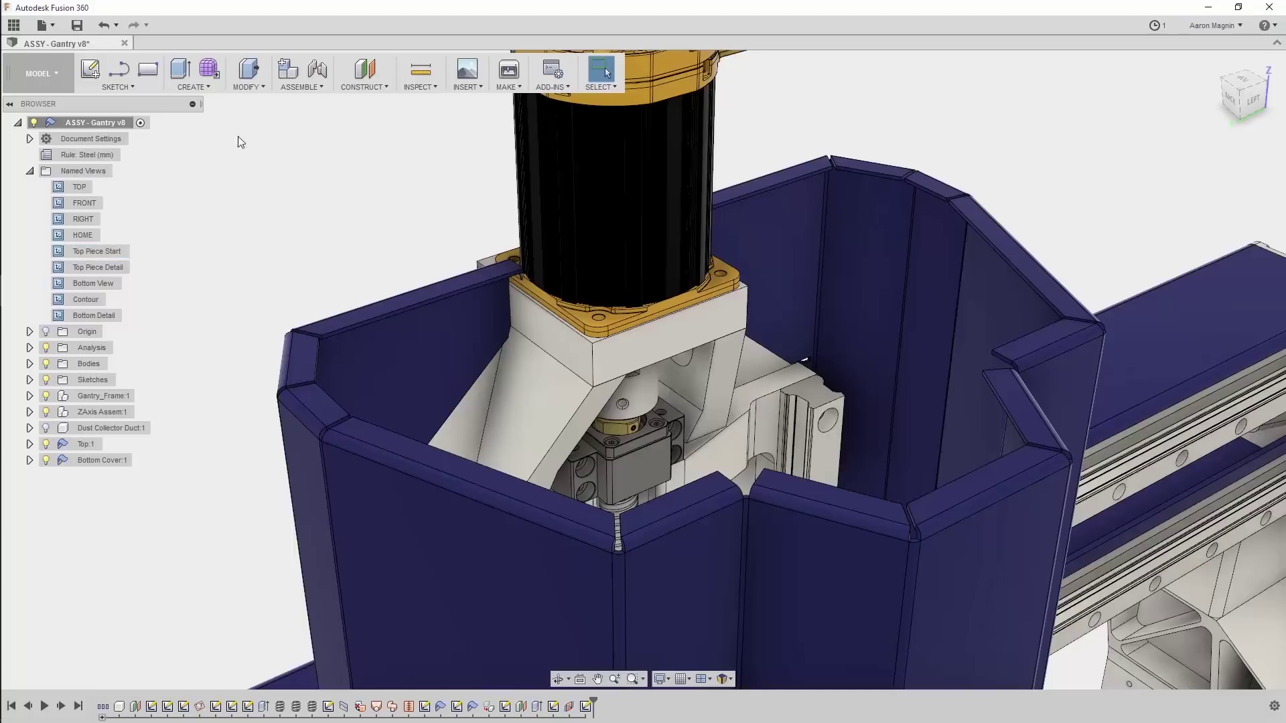
{"action": "left_click", "coordinate": [56, 74]}
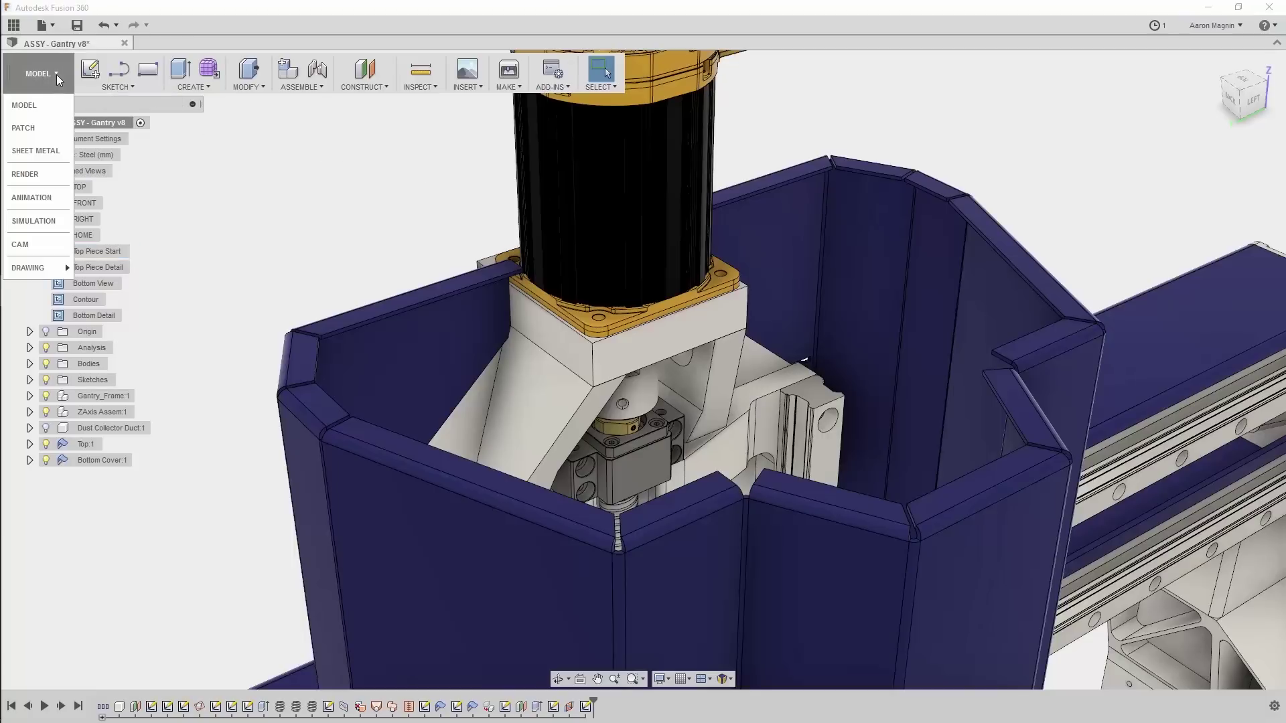
- Switch to the Sheet Metal workspace and create a flange plate from the Top sketch profile
{"action": "left_click", "coordinate": [48, 150]}
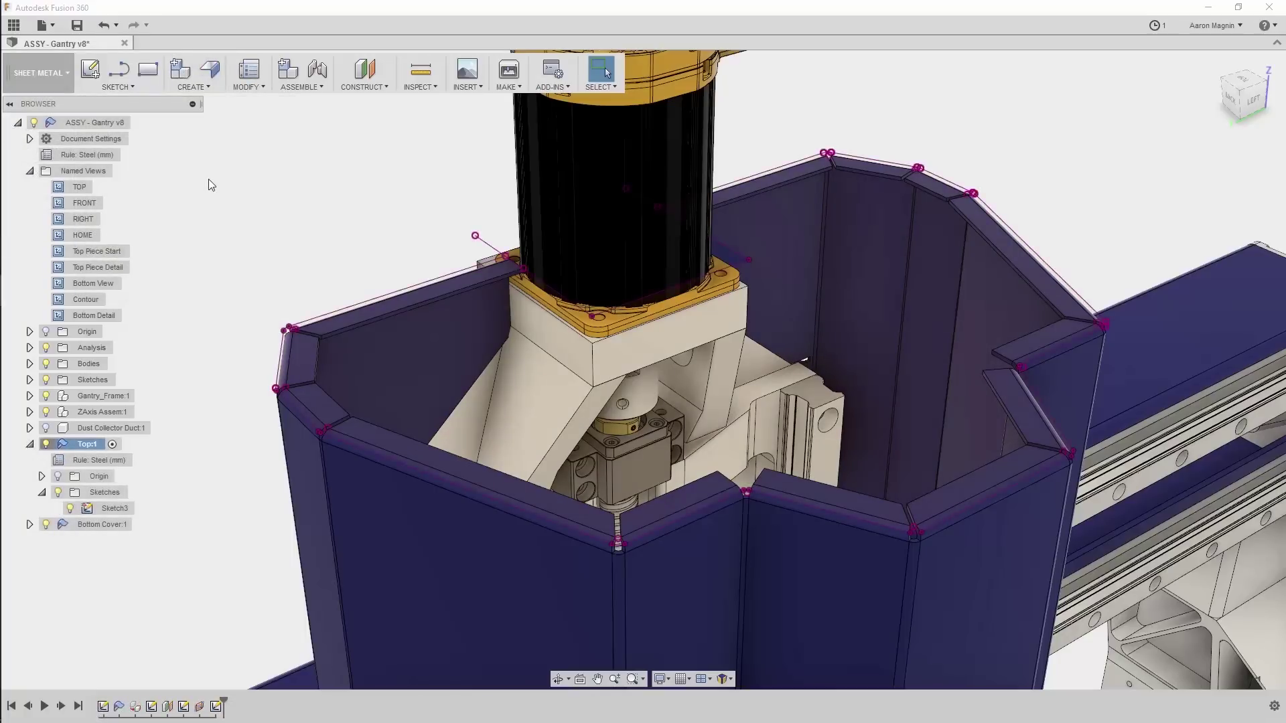
{"action": "left_click", "coordinate": [212, 72]}
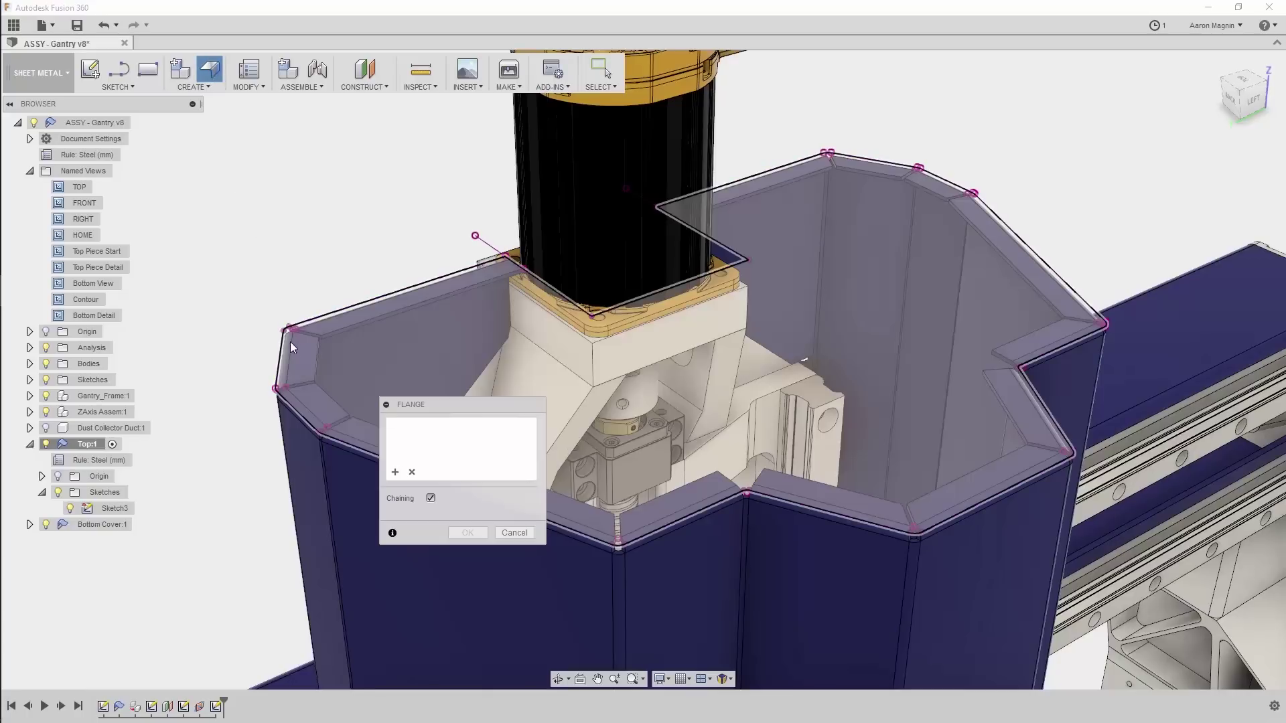
{"action": "left_click", "coordinate": [294, 346]}
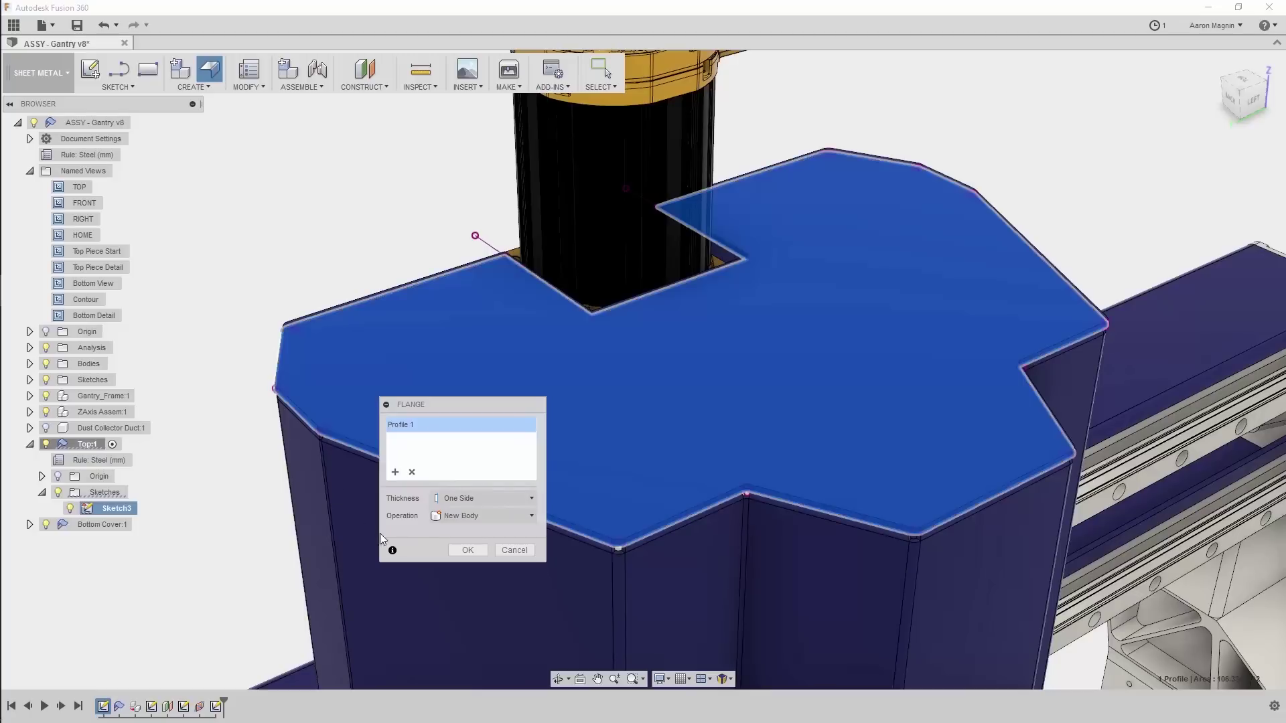
{"action": "left_click", "coordinate": [466, 551]}
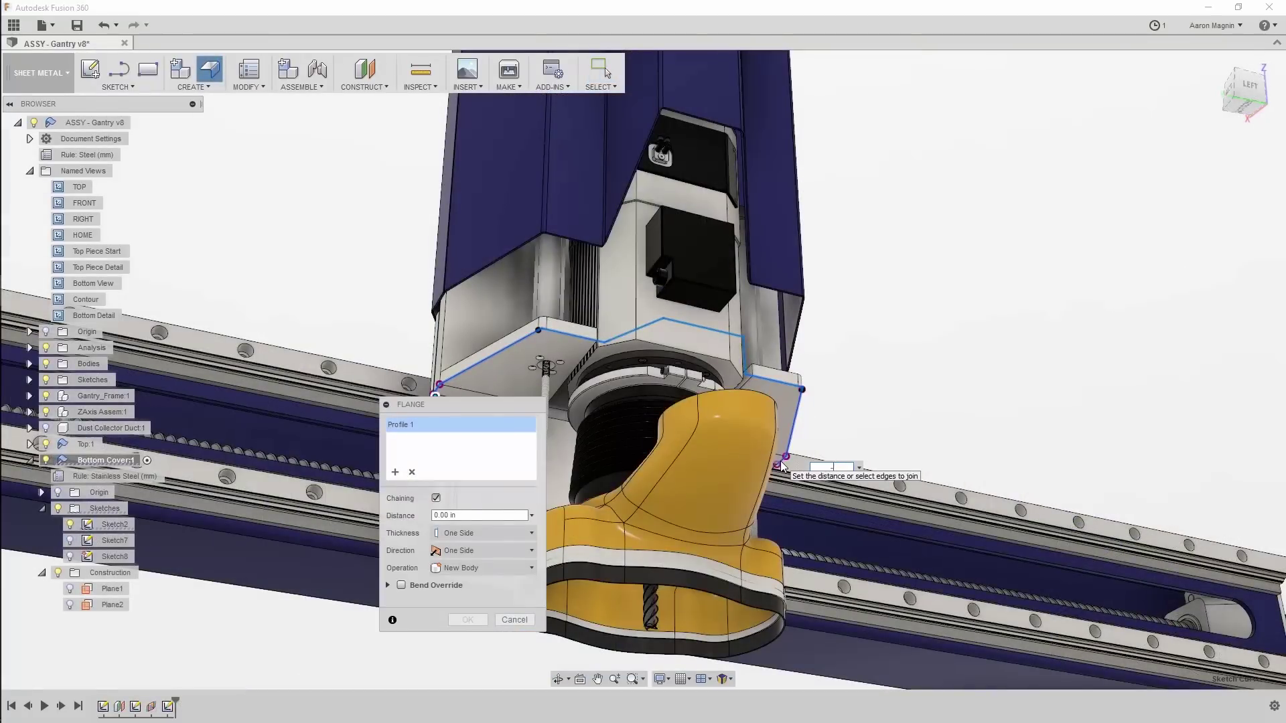
- Commit the Bottom Cover flange at -16 in, then jump to the Bottom Detail view
{"action": "type", "text": "-16"}
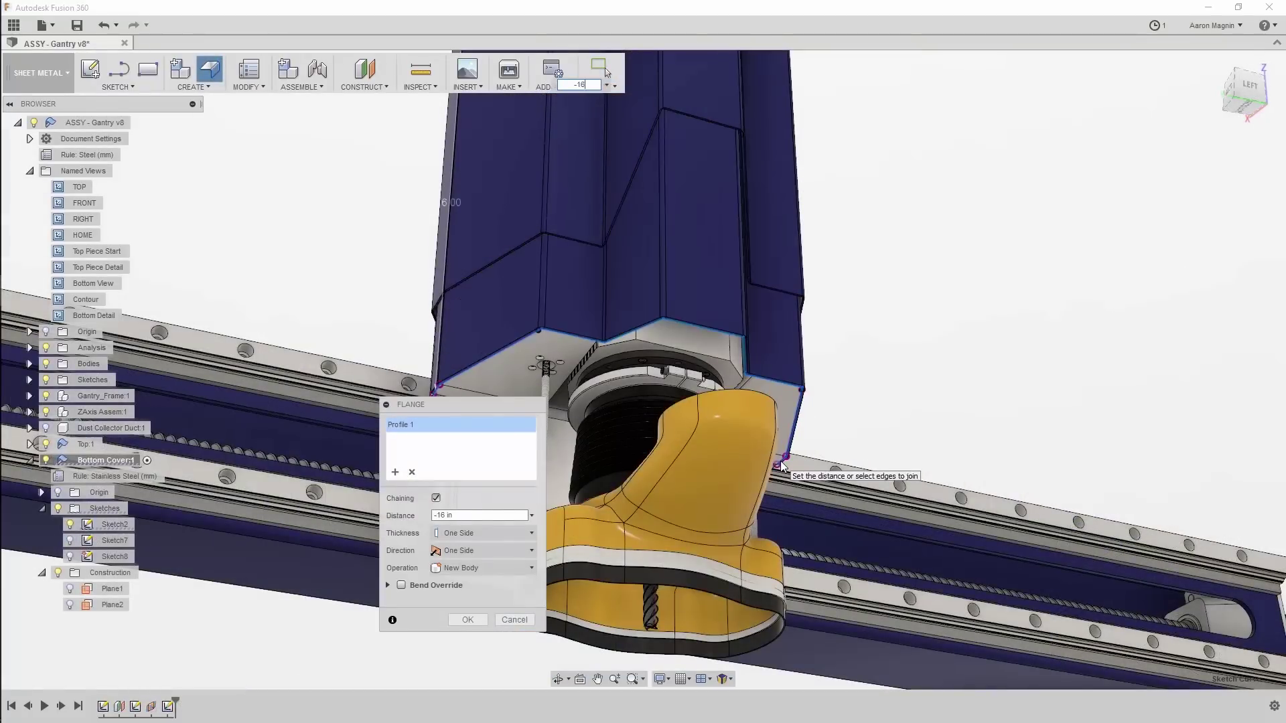
{"action": "key", "text": "Return"}
{"action": "double_click", "coordinate": [86, 315]}
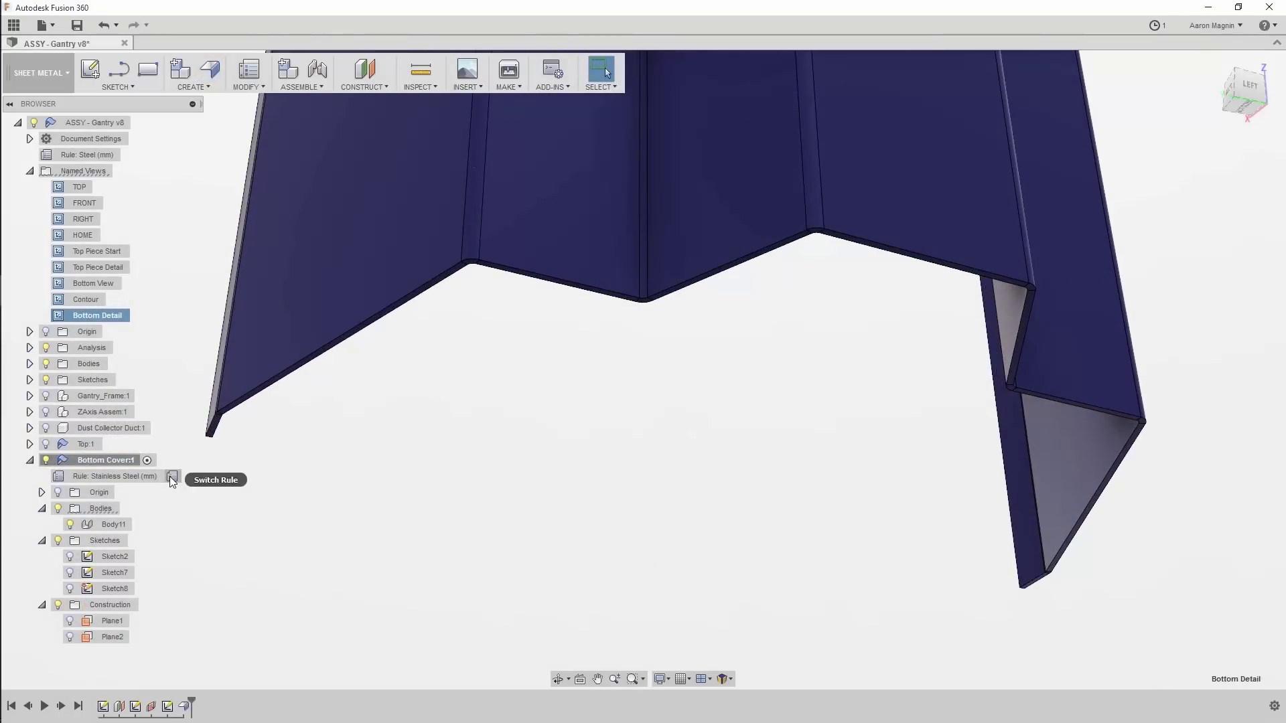
{"action": "left_click", "coordinate": [172, 477]}
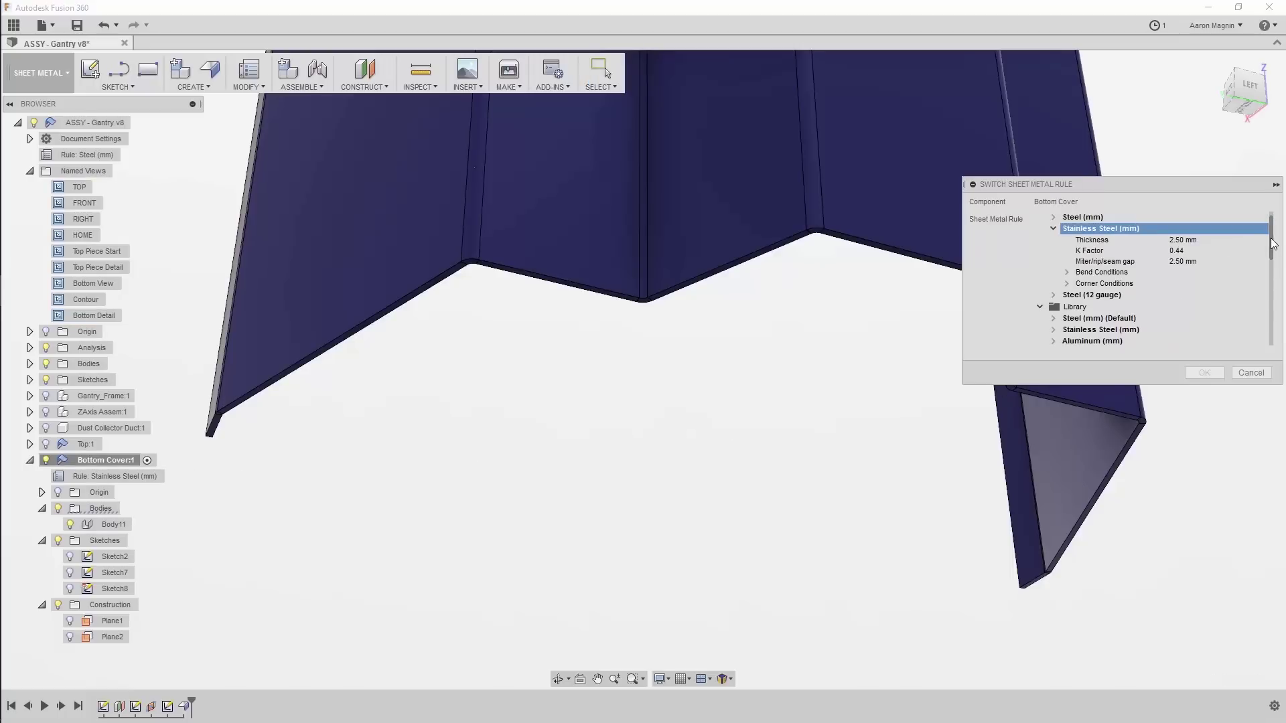
{"action": "left_click_drag", "start_coordinate": [1271, 240], "coordinate": [1271, 280]}
{"action": "left_click", "coordinate": [1116, 264]}
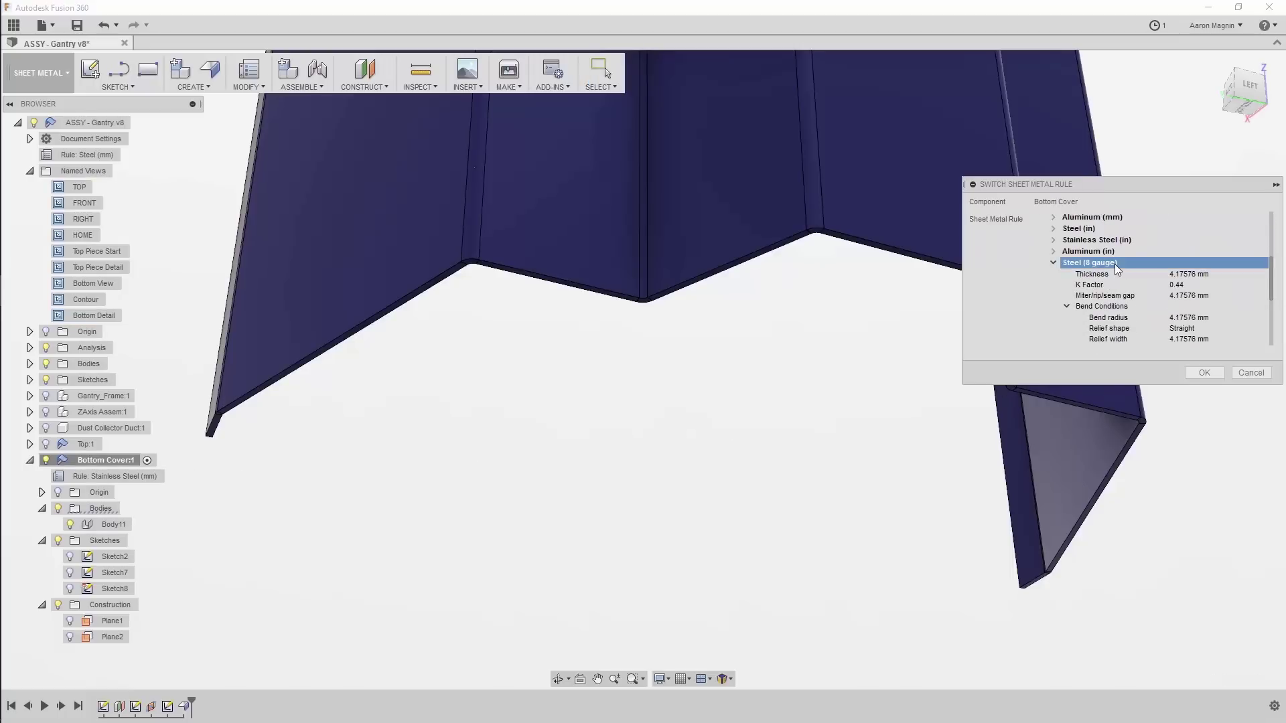
{"action": "scroll", "coordinate": [1150, 299], "scroll_direction": "down", "scroll_amount": 3}
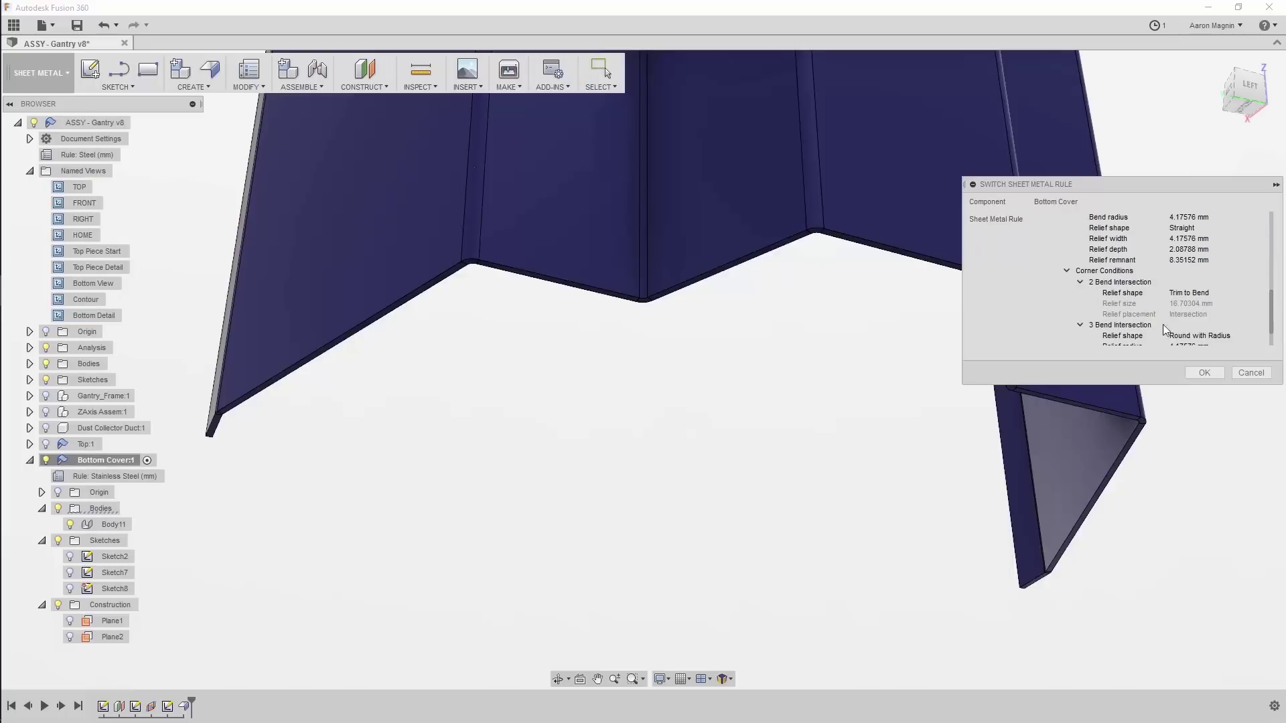
{"action": "left_click", "coordinate": [1196, 372]}
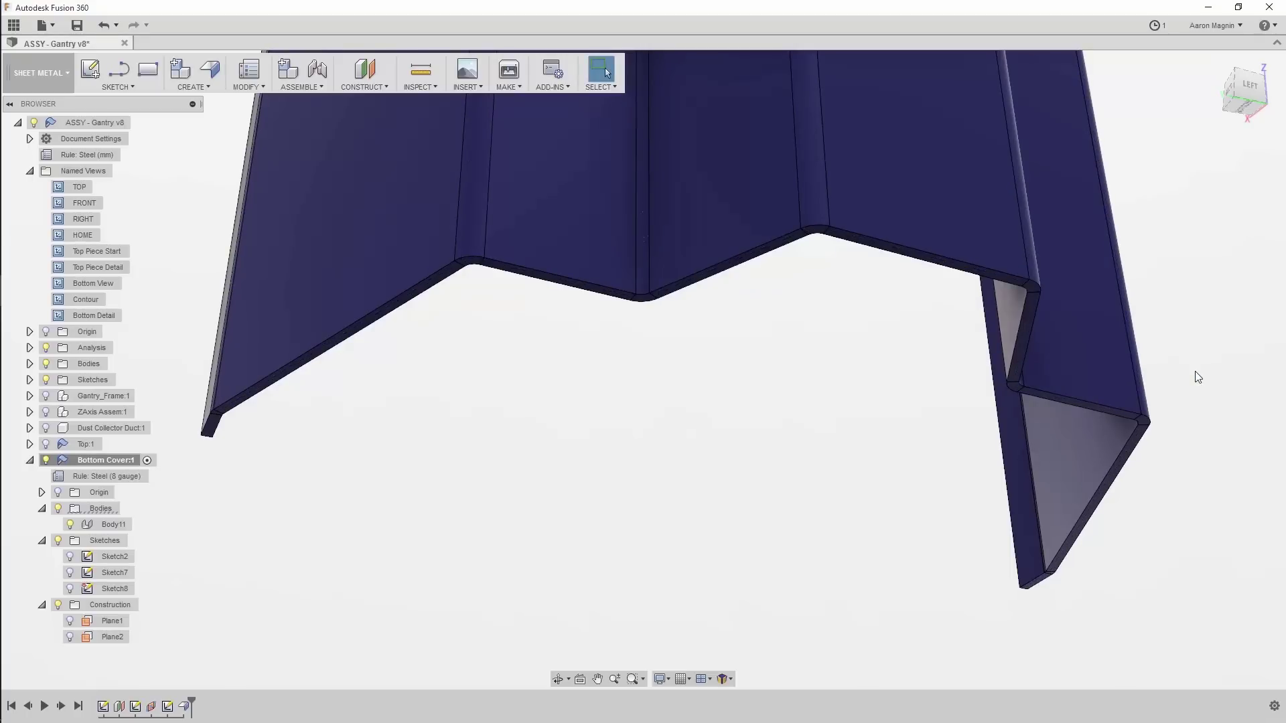
{"action": "left_click", "coordinate": [104, 27]}
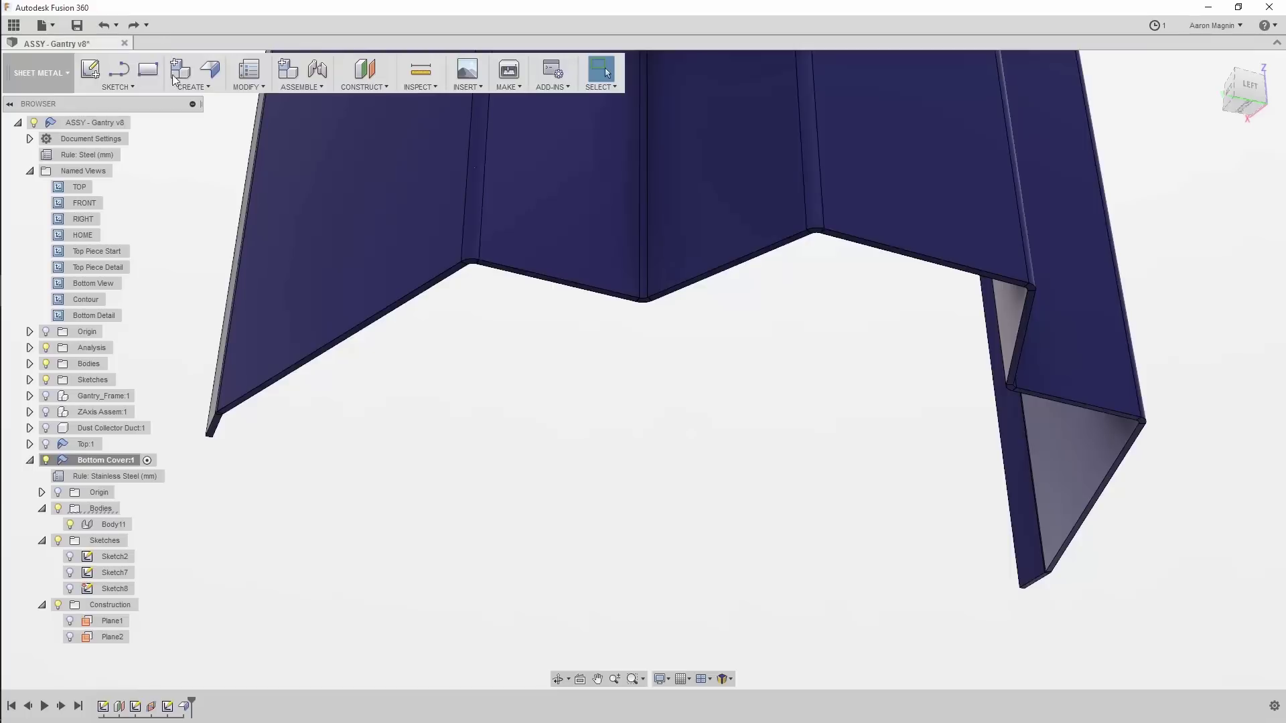
- Start a flange and select the Bottom Cover's bottom edges, including the left corner edge
{"action": "left_click", "coordinate": [210, 74]}
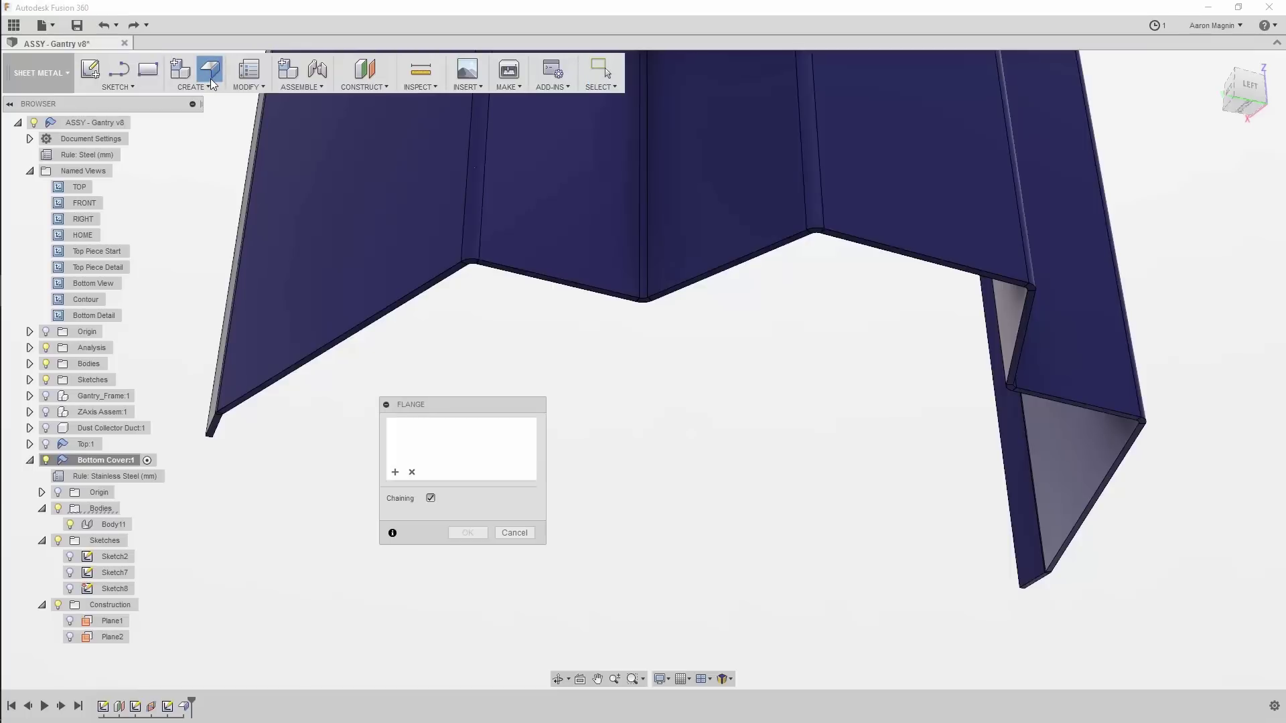
{"action": "left_click", "coordinate": [999, 583]}
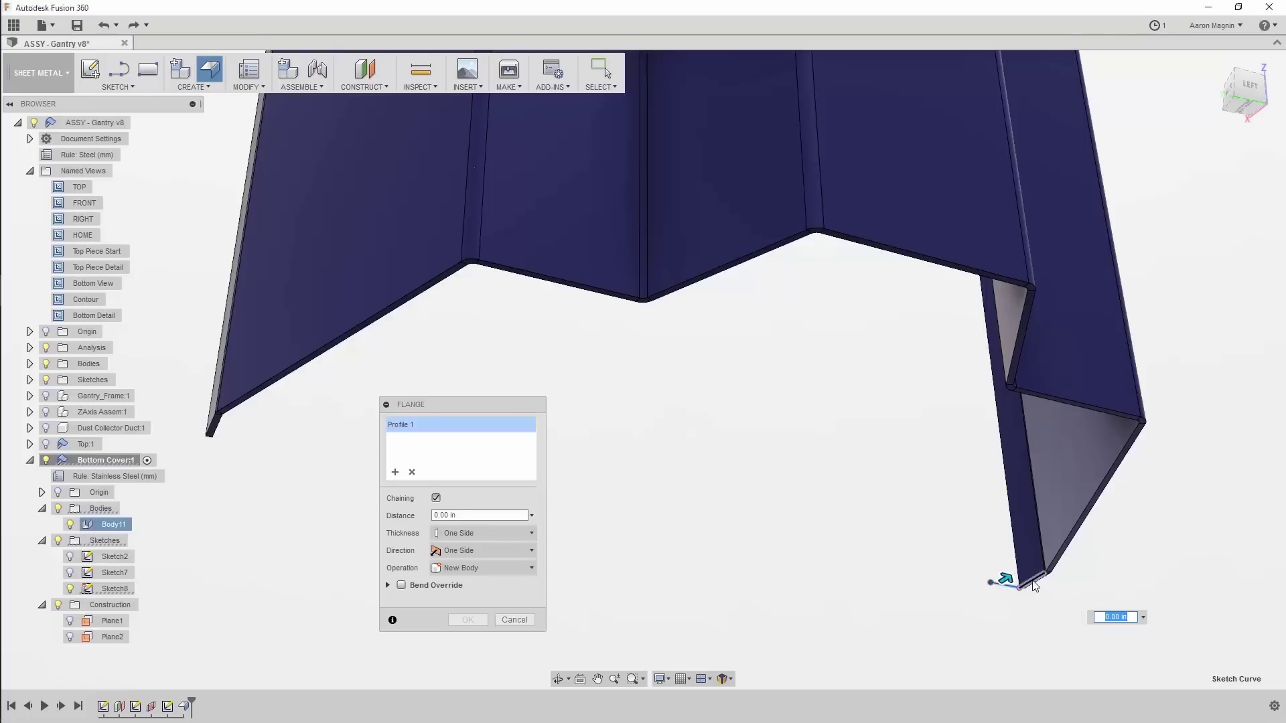
{"action": "left_click", "coordinate": [1060, 556]}
{"action": "left_click", "coordinate": [1076, 404]}
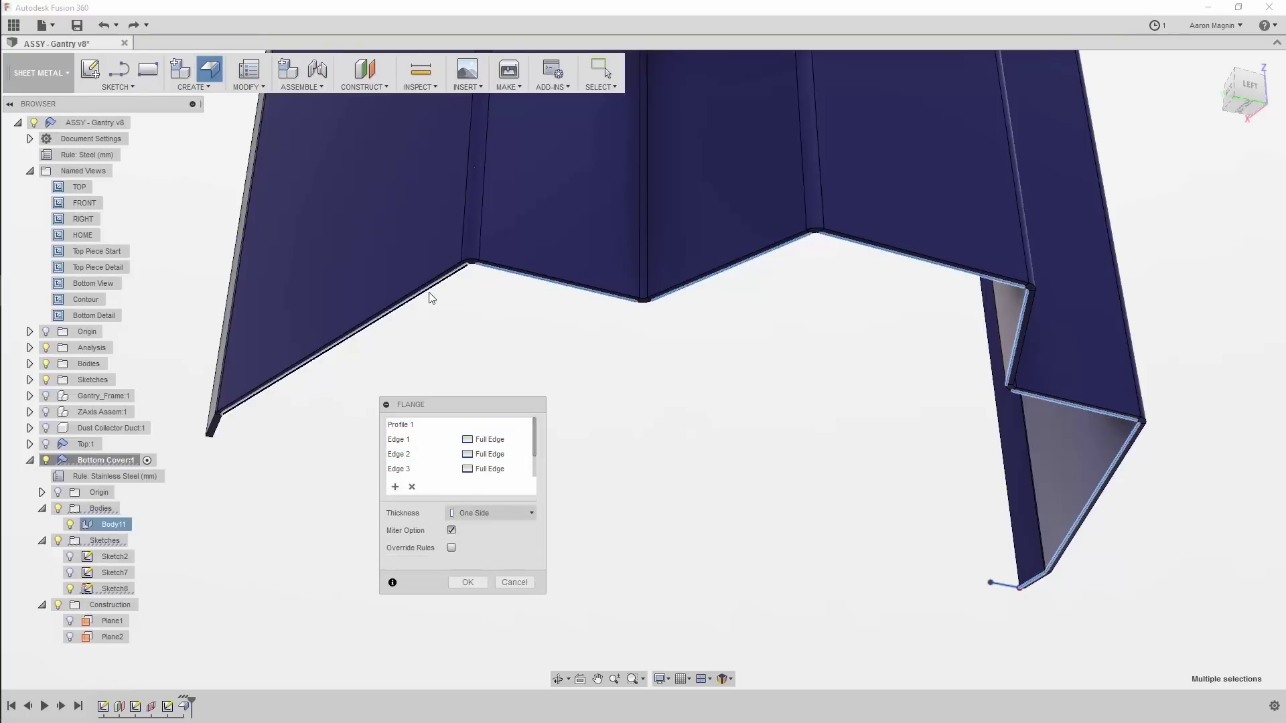
{"action": "left_click", "coordinate": [217, 432]}
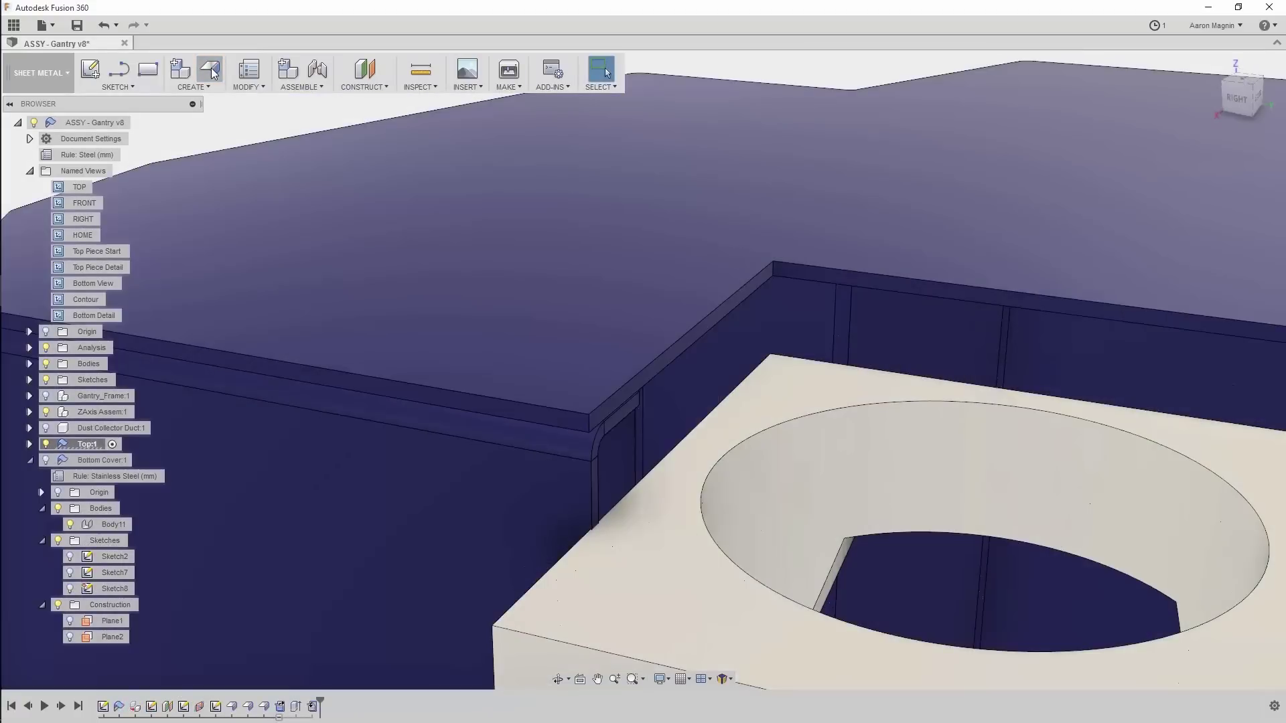
- Flange the top plate's step edge: 1 in height, Inside bend, Two Side extent, Distance2 0.6 in
{"action": "left_click", "coordinate": [211, 73]}
{"action": "left_click", "coordinate": [670, 364]}
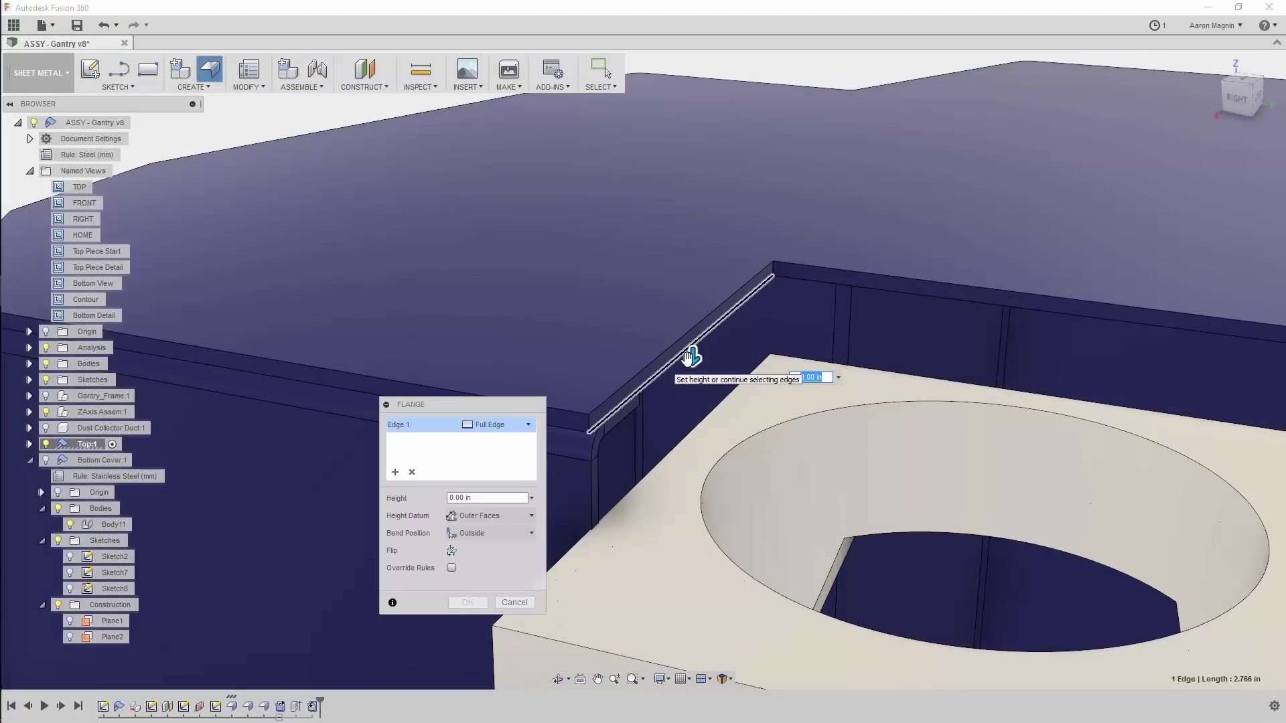
{"action": "left_click_drag", "start_coordinate": [684, 409], "coordinate": [679, 514]}
{"action": "type", "text": "1"}
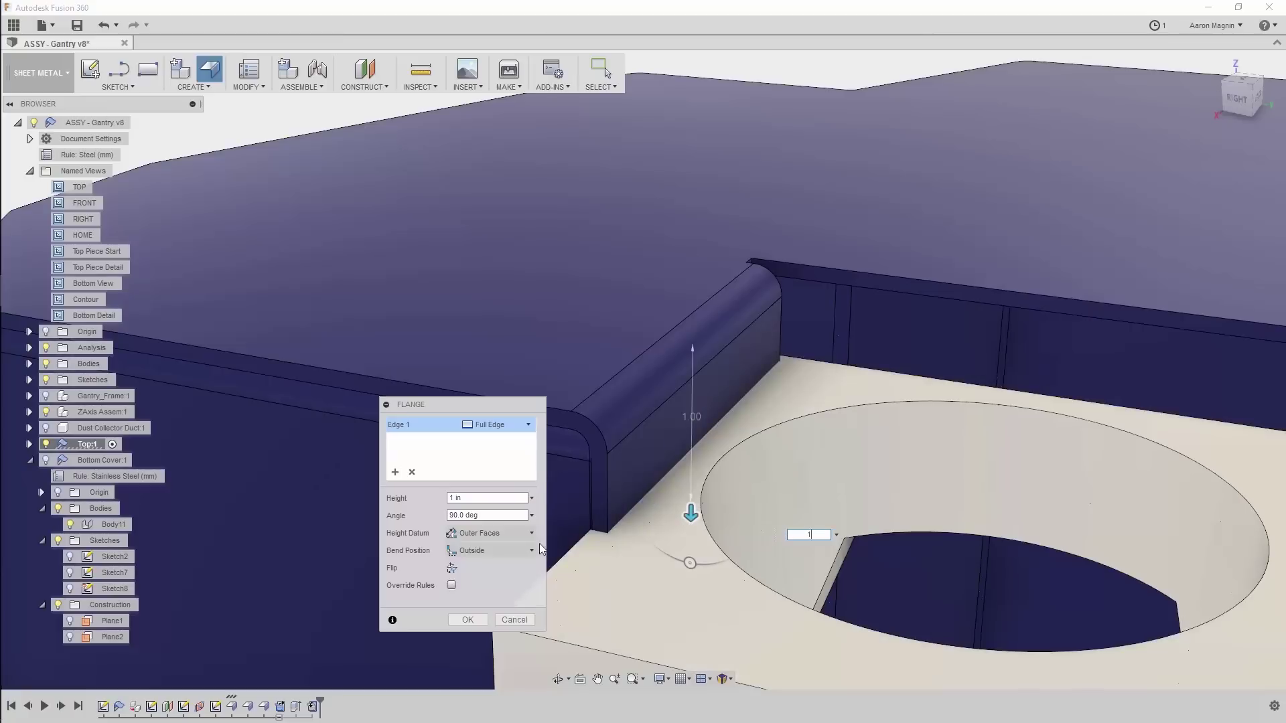
{"action": "left_click", "coordinate": [529, 550]}
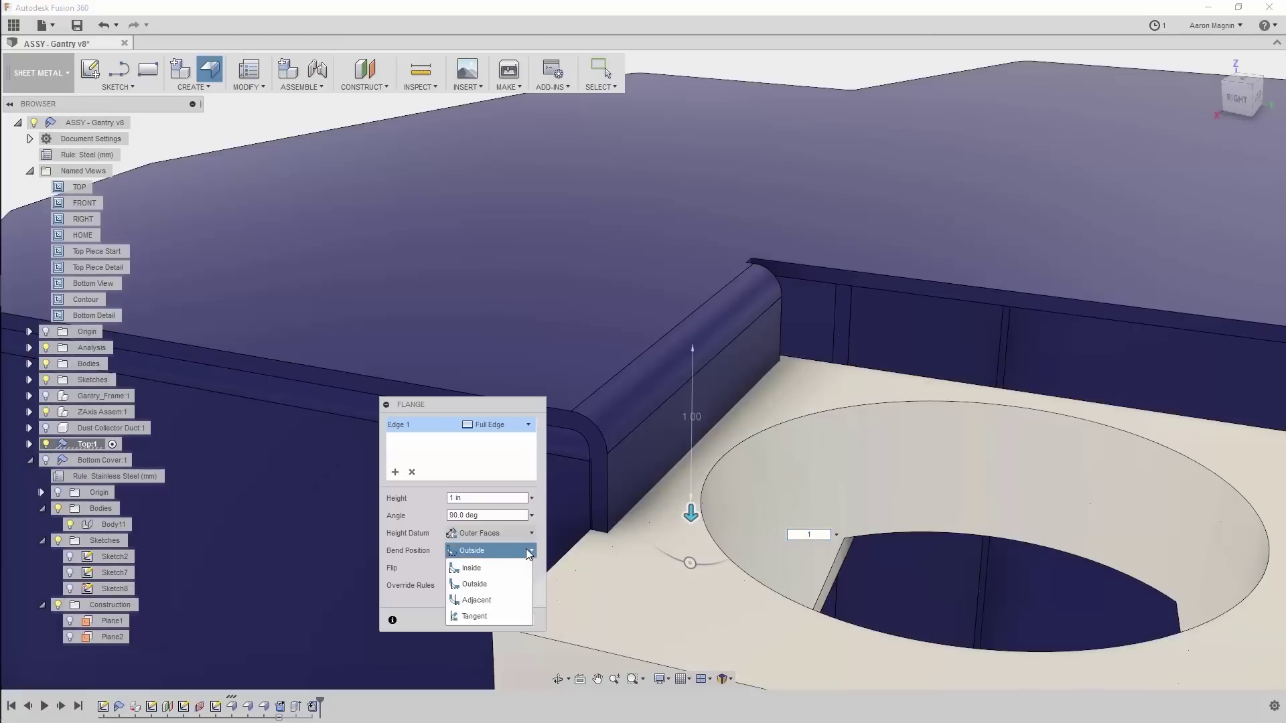
{"action": "left_click", "coordinate": [490, 567]}
{"action": "left_click", "coordinate": [527, 426]}
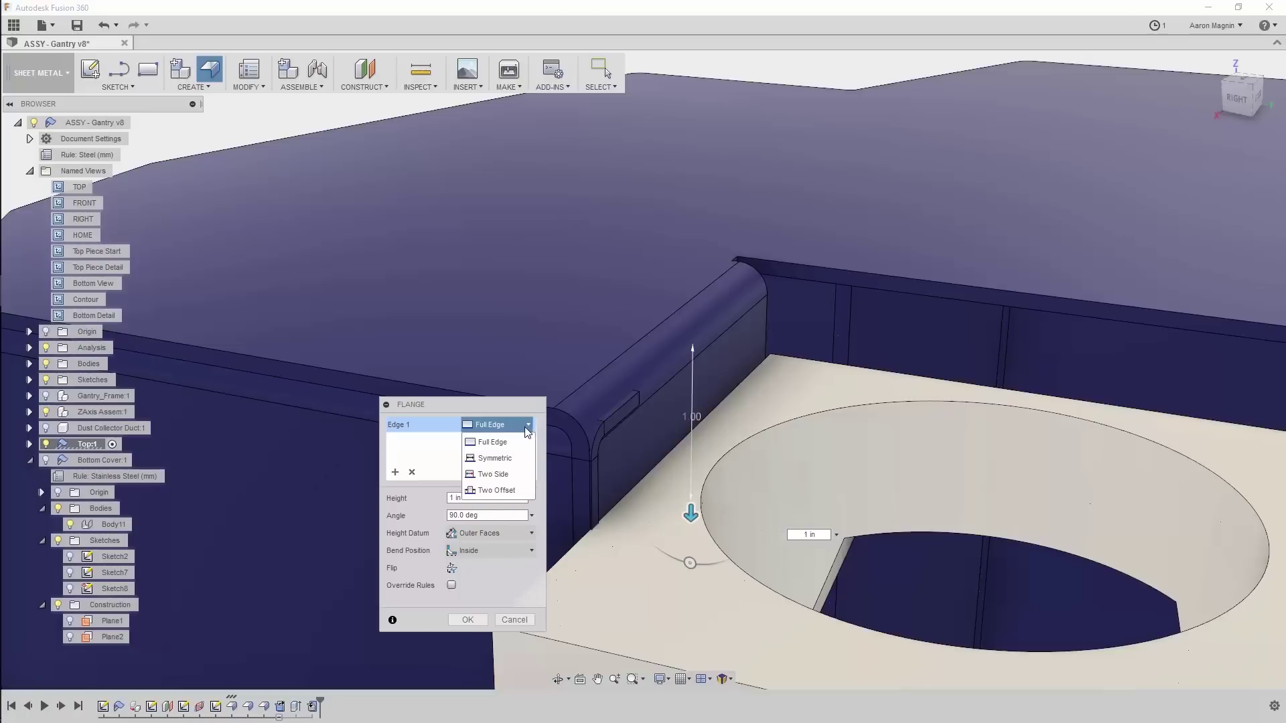
{"action": "left_click", "coordinate": [502, 473]}
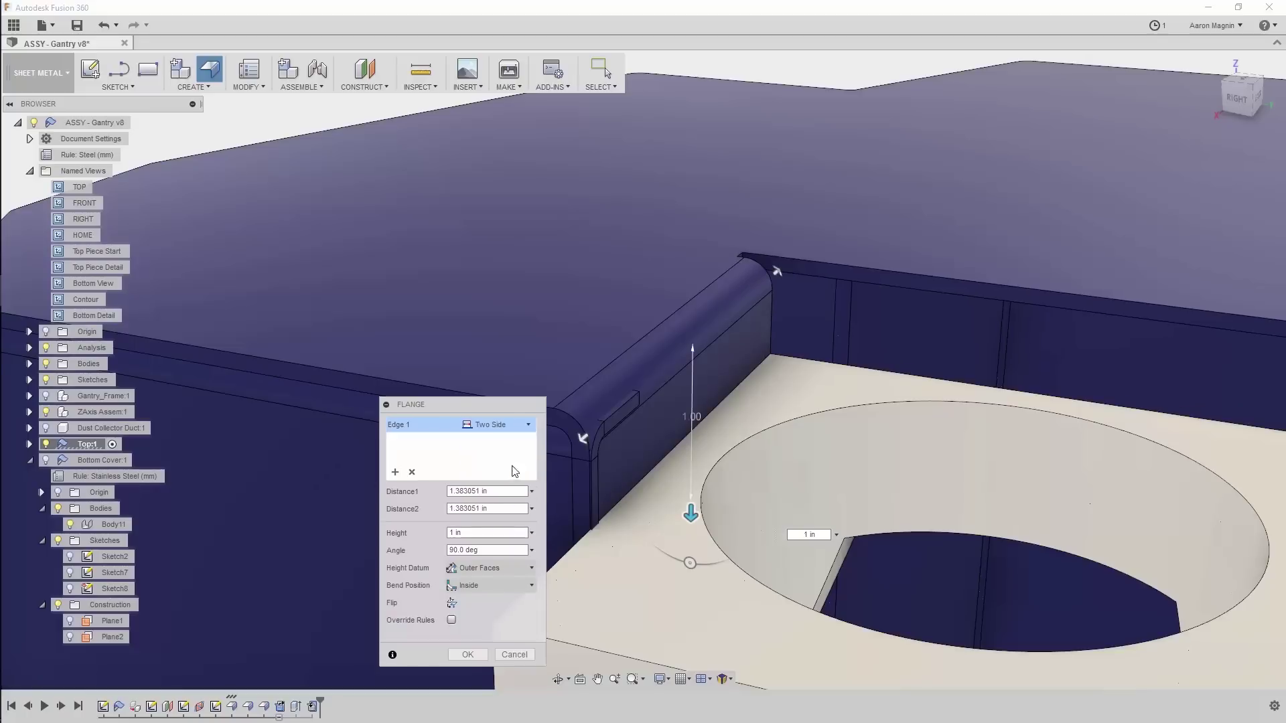
{"action": "left_click_drag", "start_coordinate": [584, 436], "coordinate": [649, 389]}
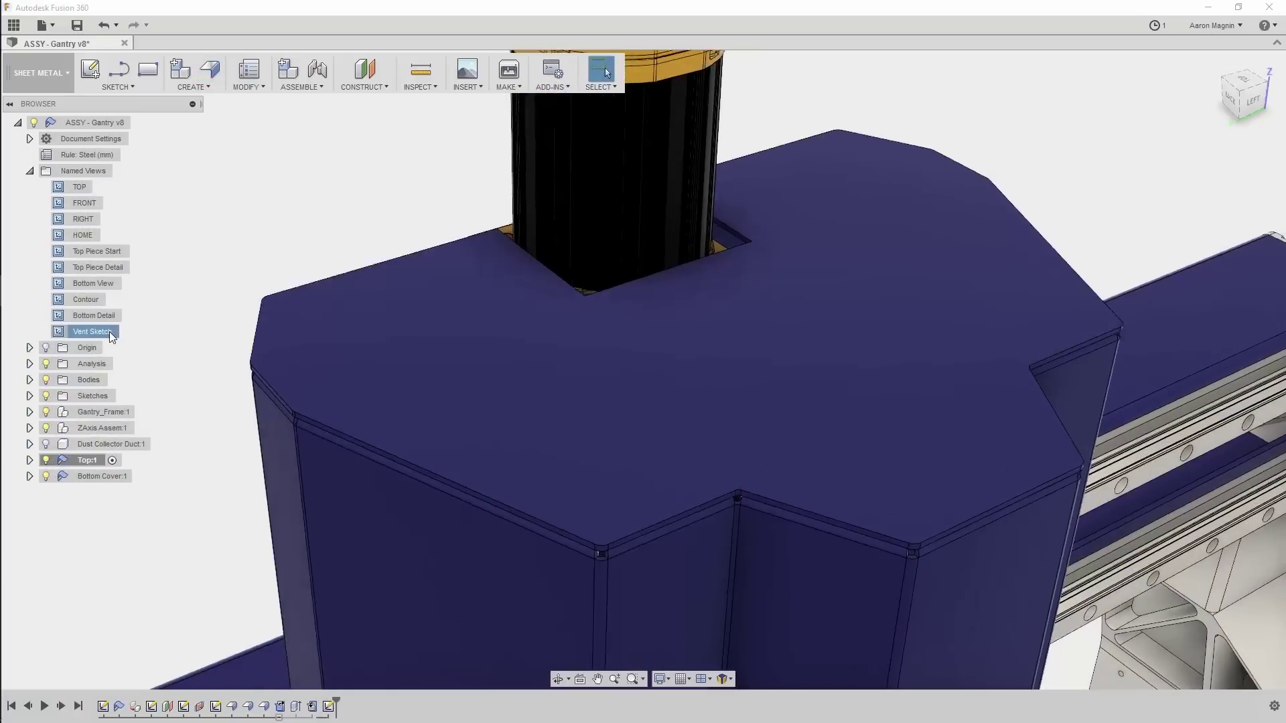
- Edit the Vent Sketch and draw a 0.4 in wide center-point arc slot around the dashed corner
{"action": "double_click", "coordinate": [92, 331]}
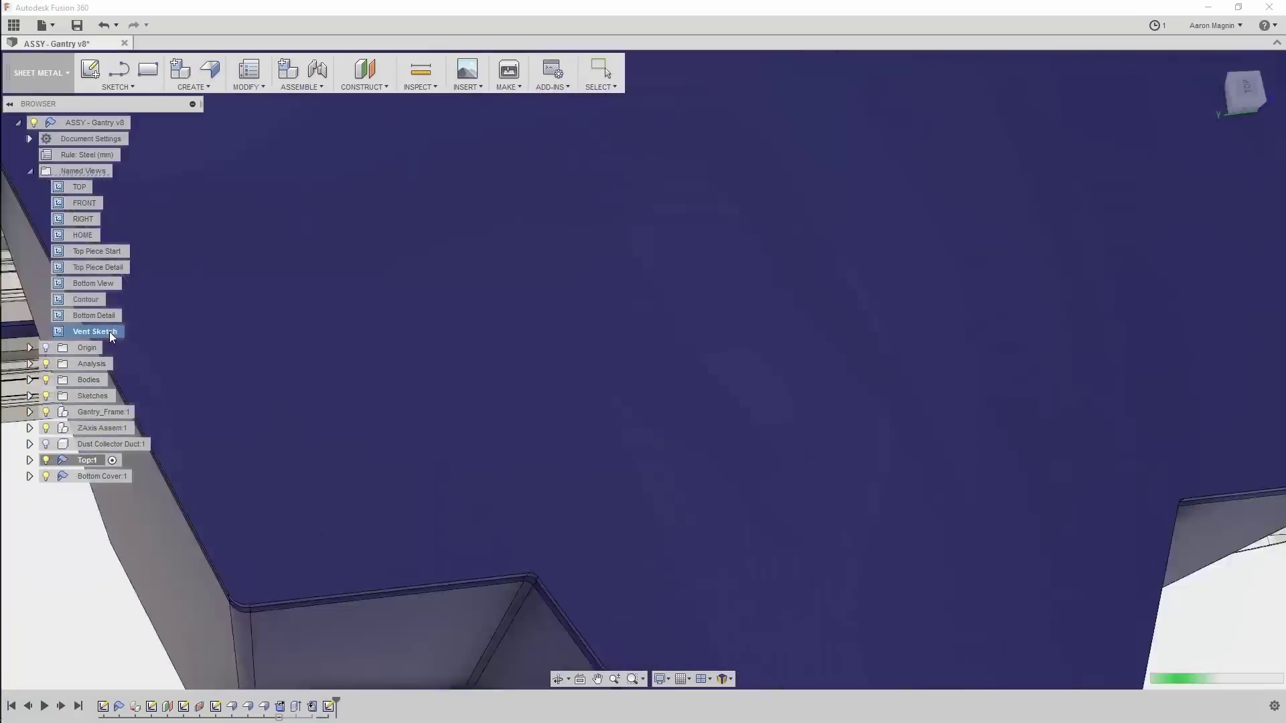
{"action": "left_click", "coordinate": [128, 87]}
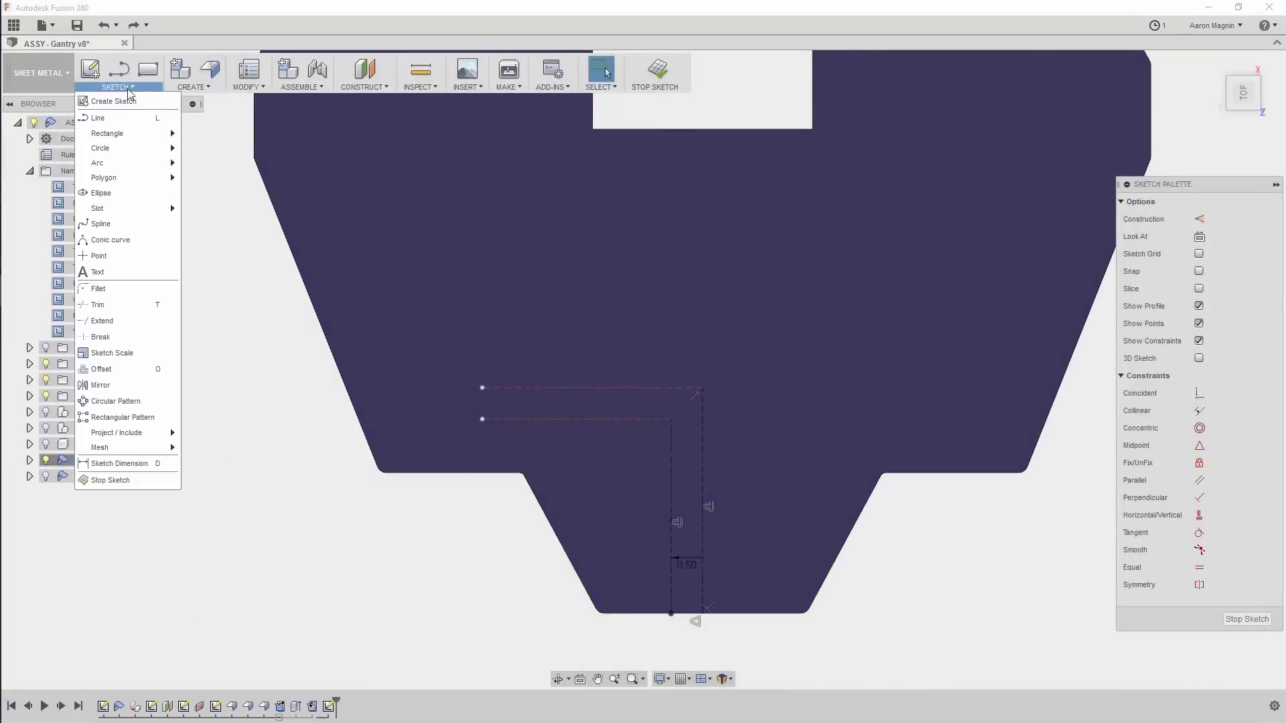
{"action": "mouse_move", "coordinate": [145, 207]}
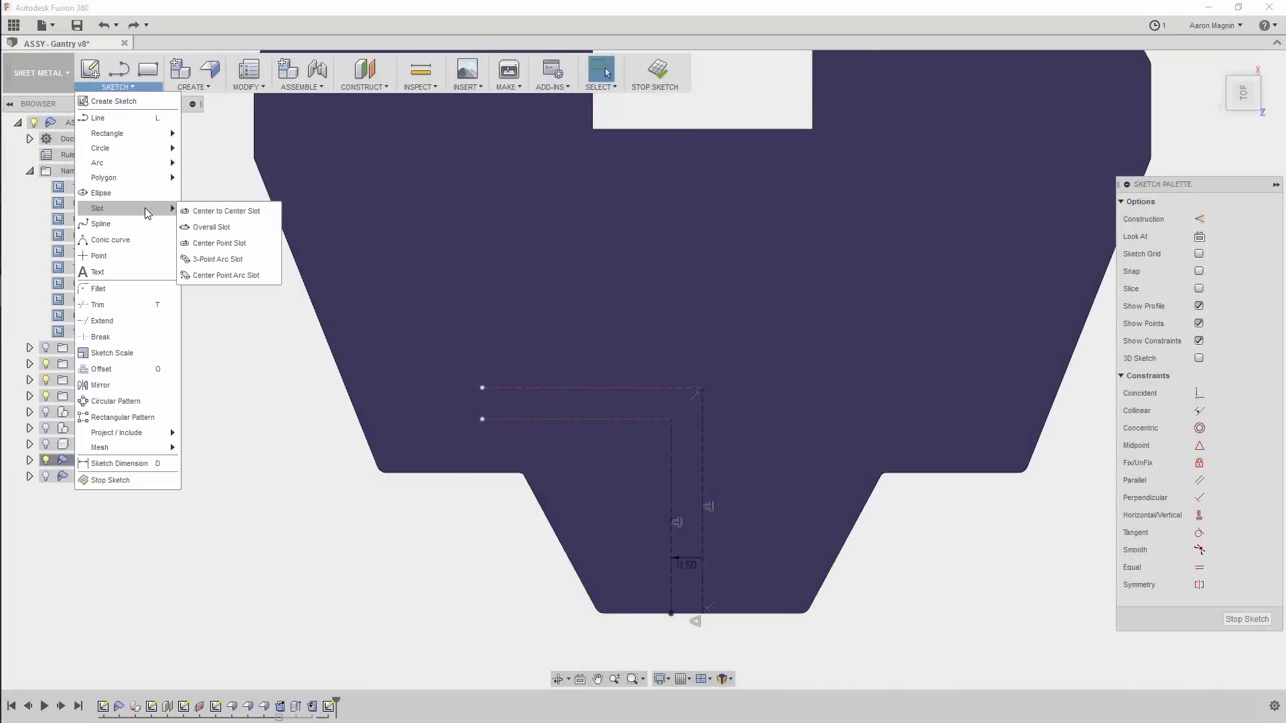
{"action": "left_click", "coordinate": [251, 279]}
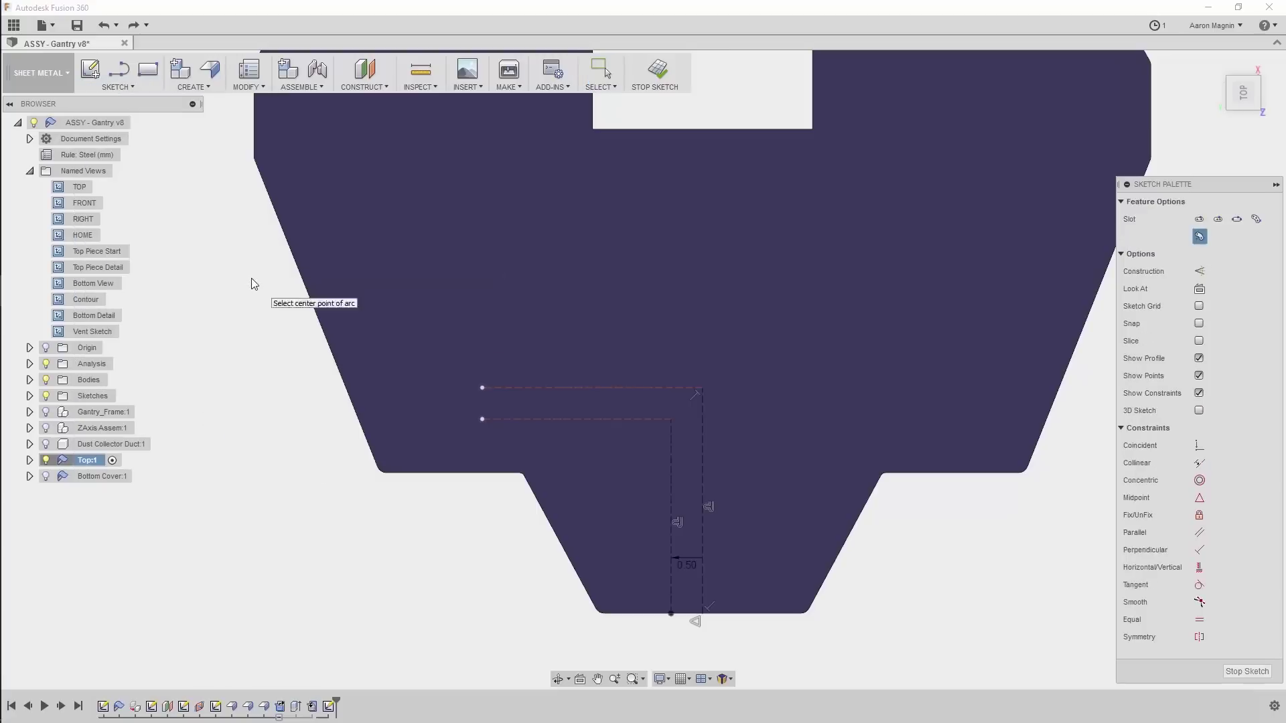
{"action": "left_click", "coordinate": [697, 390]}
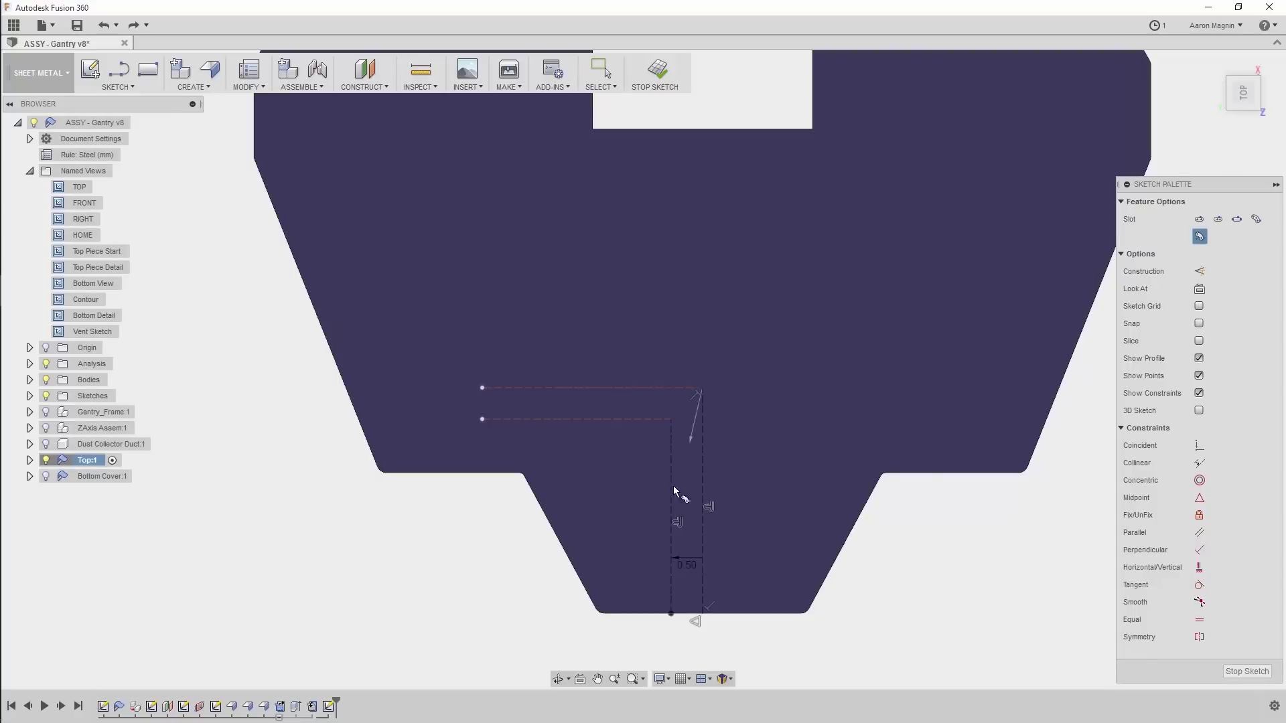
{"action": "left_click", "coordinate": [668, 508]}
{"action": "left_click", "coordinate": [595, 422]}
{"action": "type", "text": ".4"}
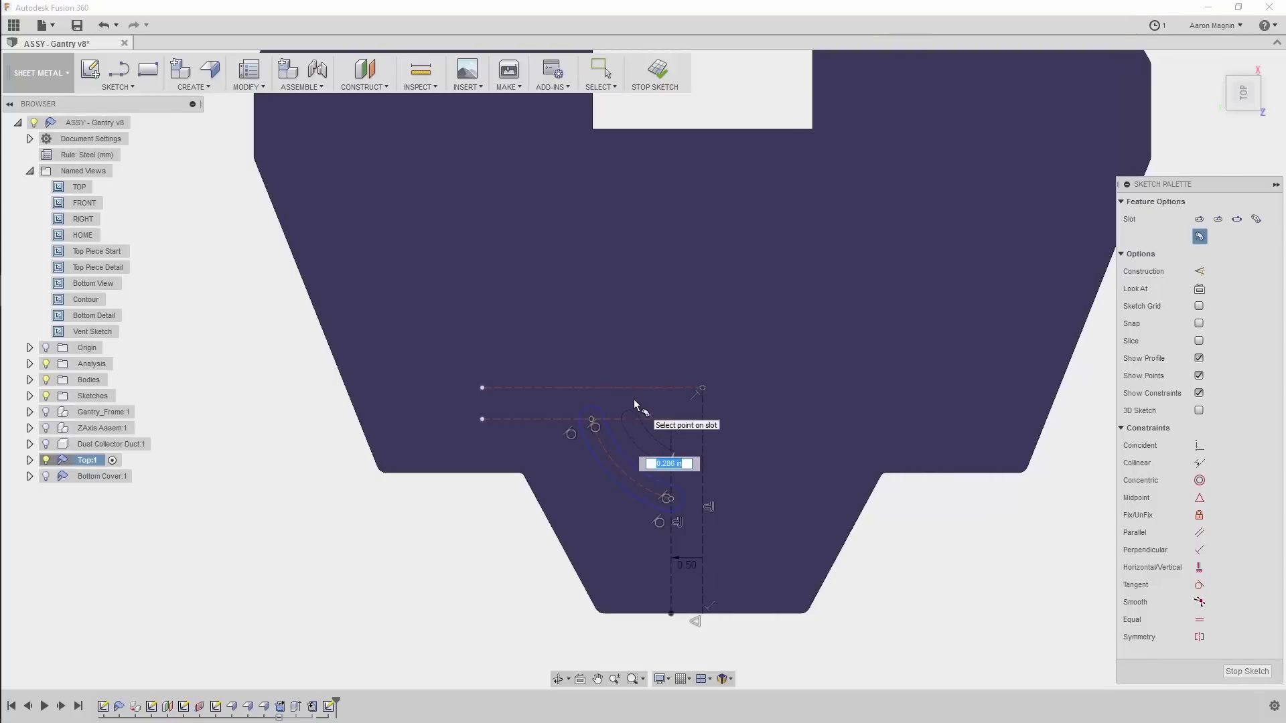
{"action": "key", "text": "Return"}
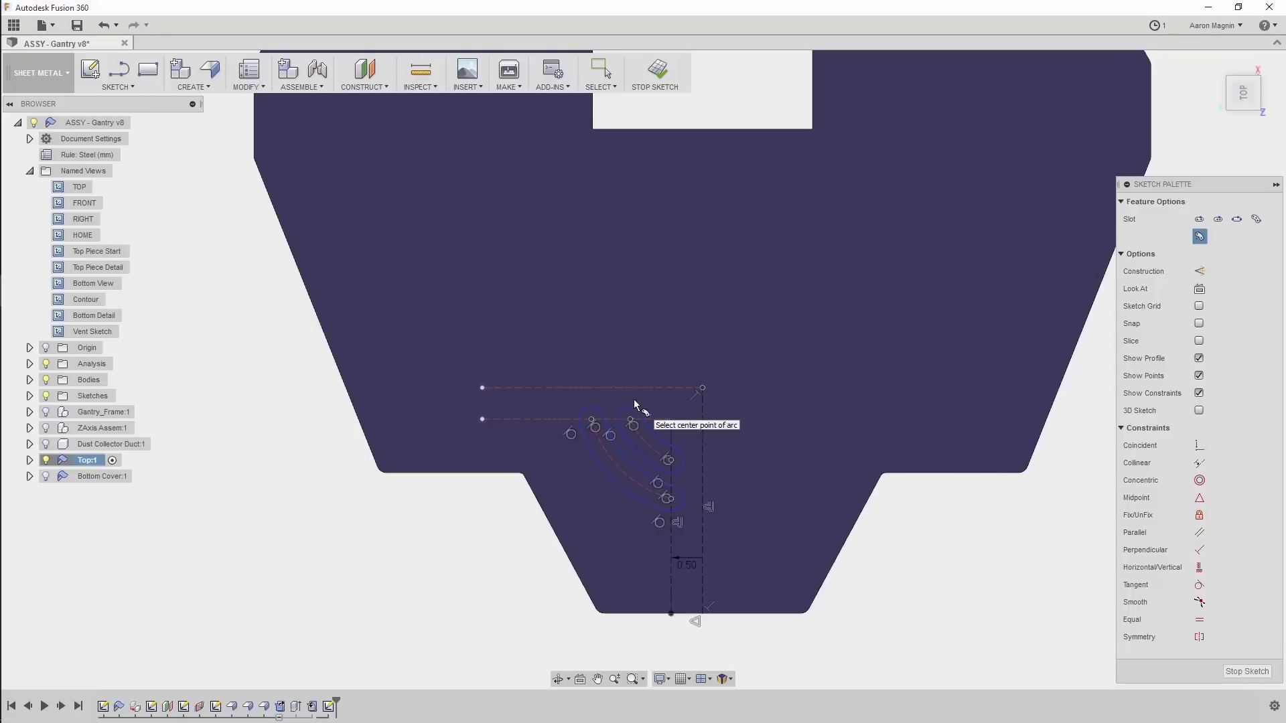
{"action": "left_click", "coordinate": [136, 92]}
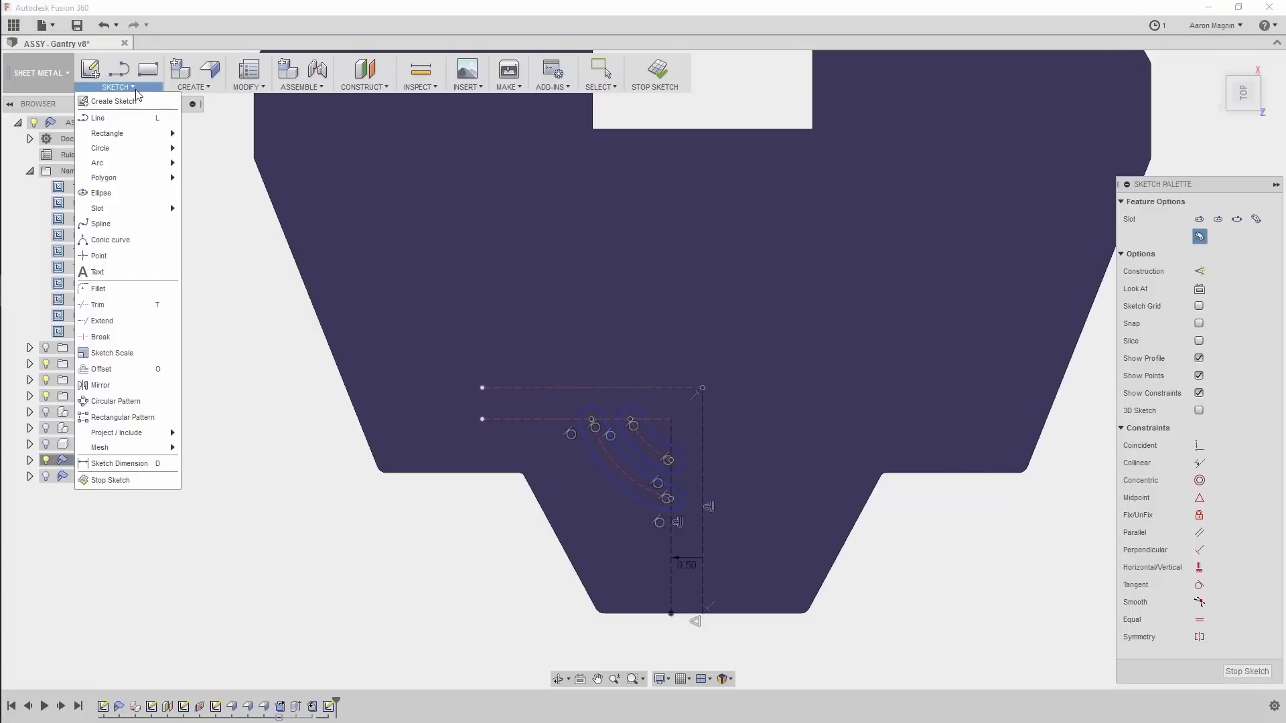
- Dimension the slot's outer arc tangent from the plate's bottom edge, about 1.625 in
{"action": "left_click", "coordinate": [127, 465]}
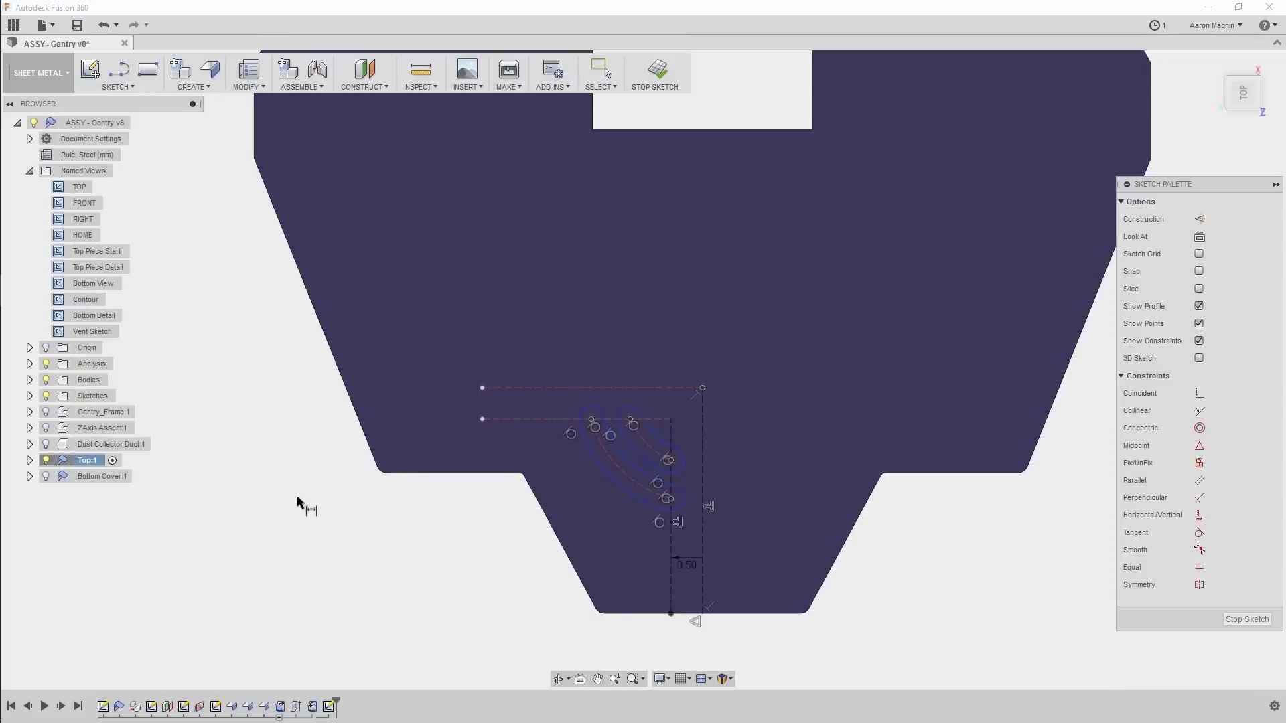
{"action": "left_click", "coordinate": [627, 612]}
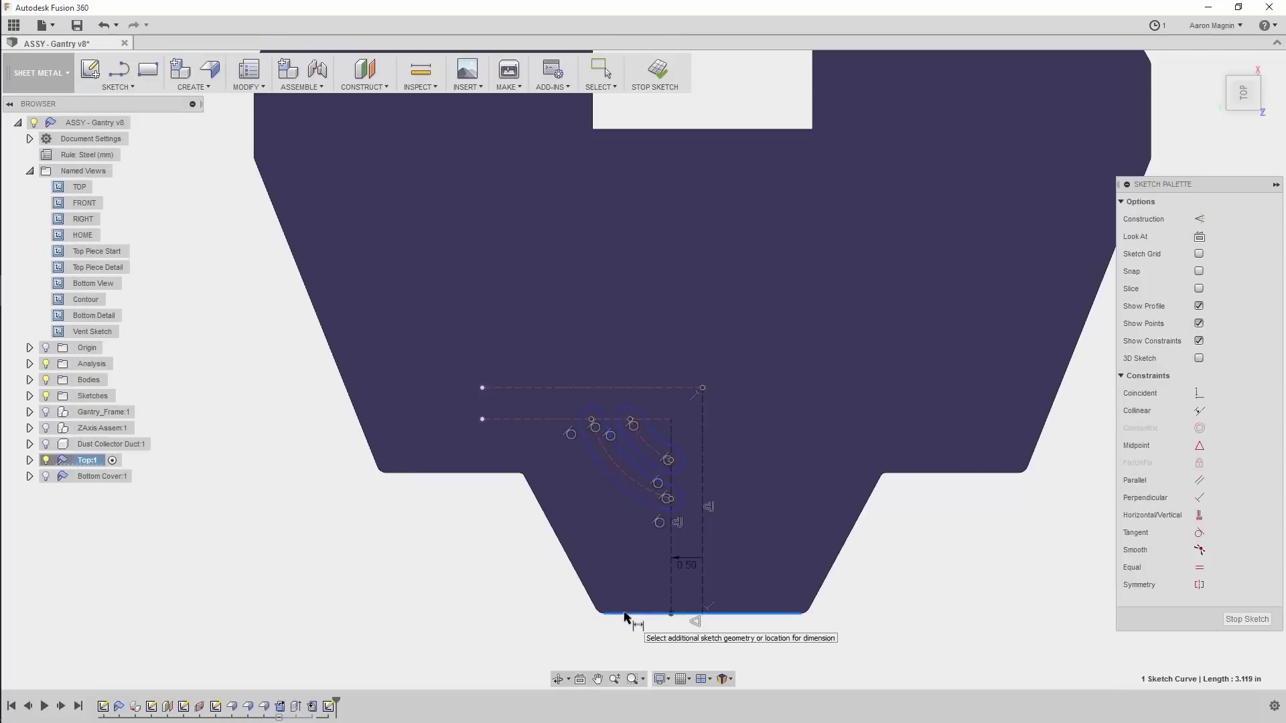
{"action": "right_click", "coordinate": [670, 499]}
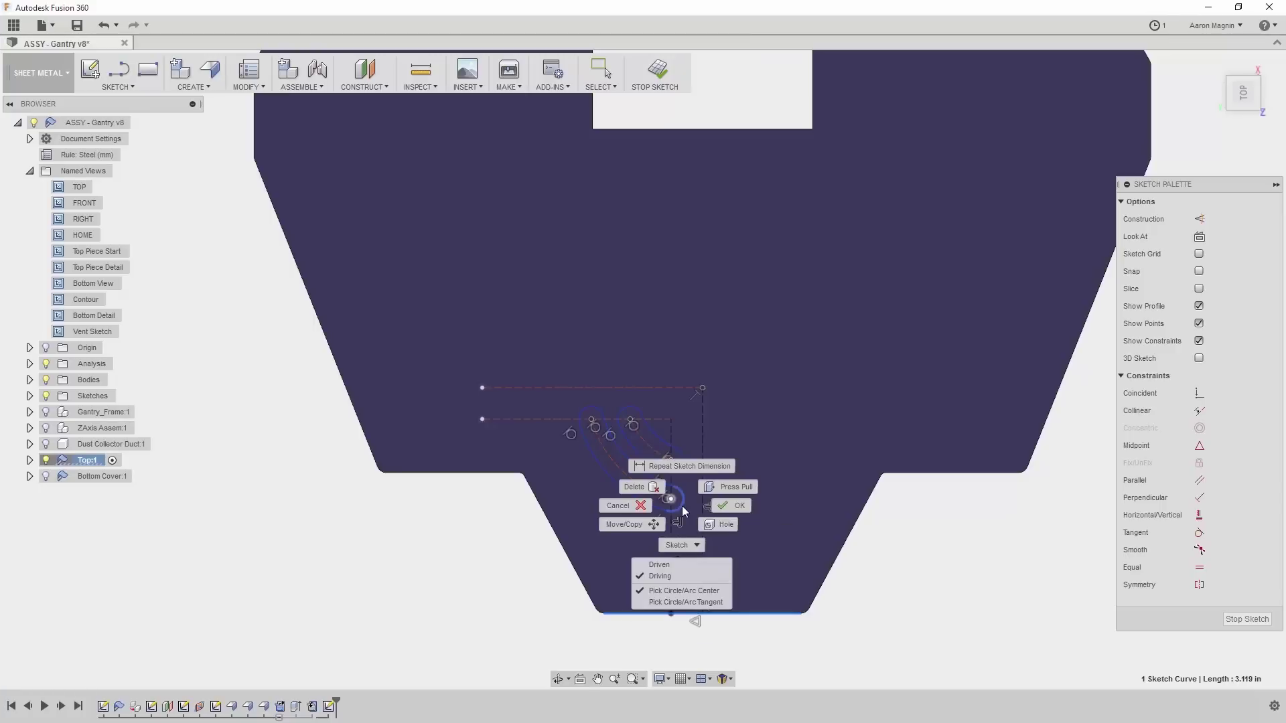
{"action": "left_click", "coordinate": [669, 601]}
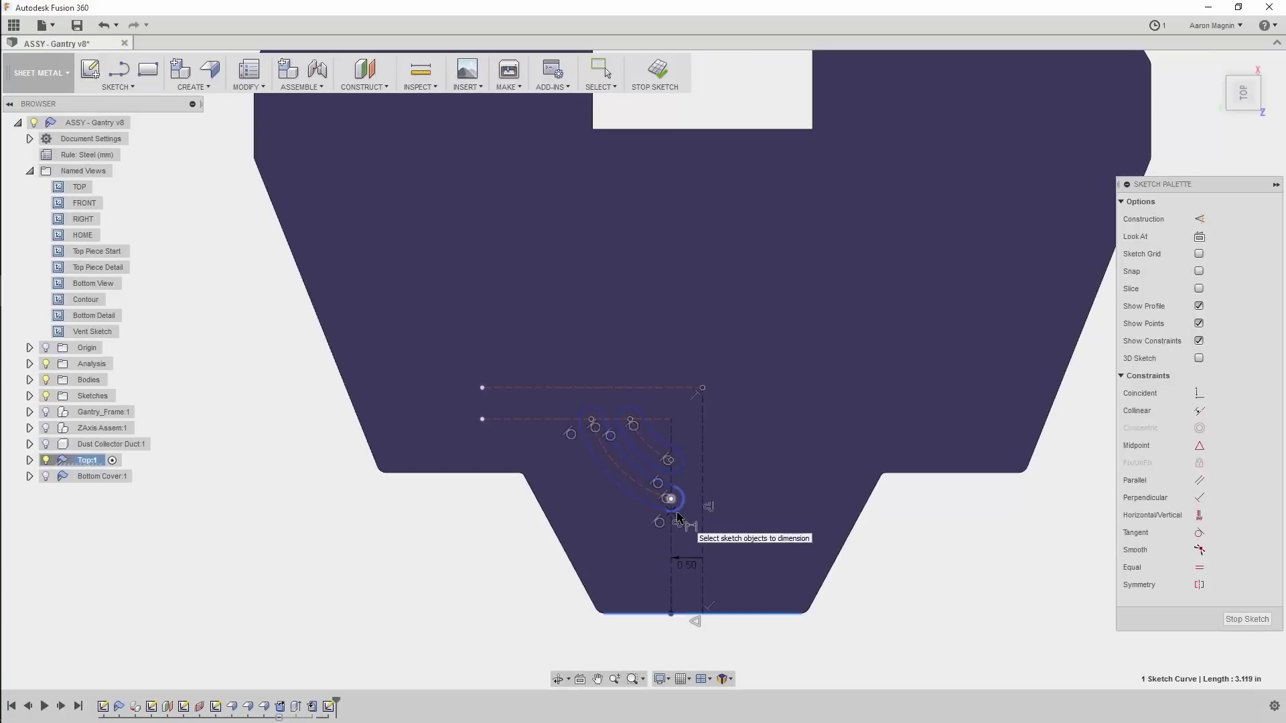
{"action": "left_click", "coordinate": [733, 355]}
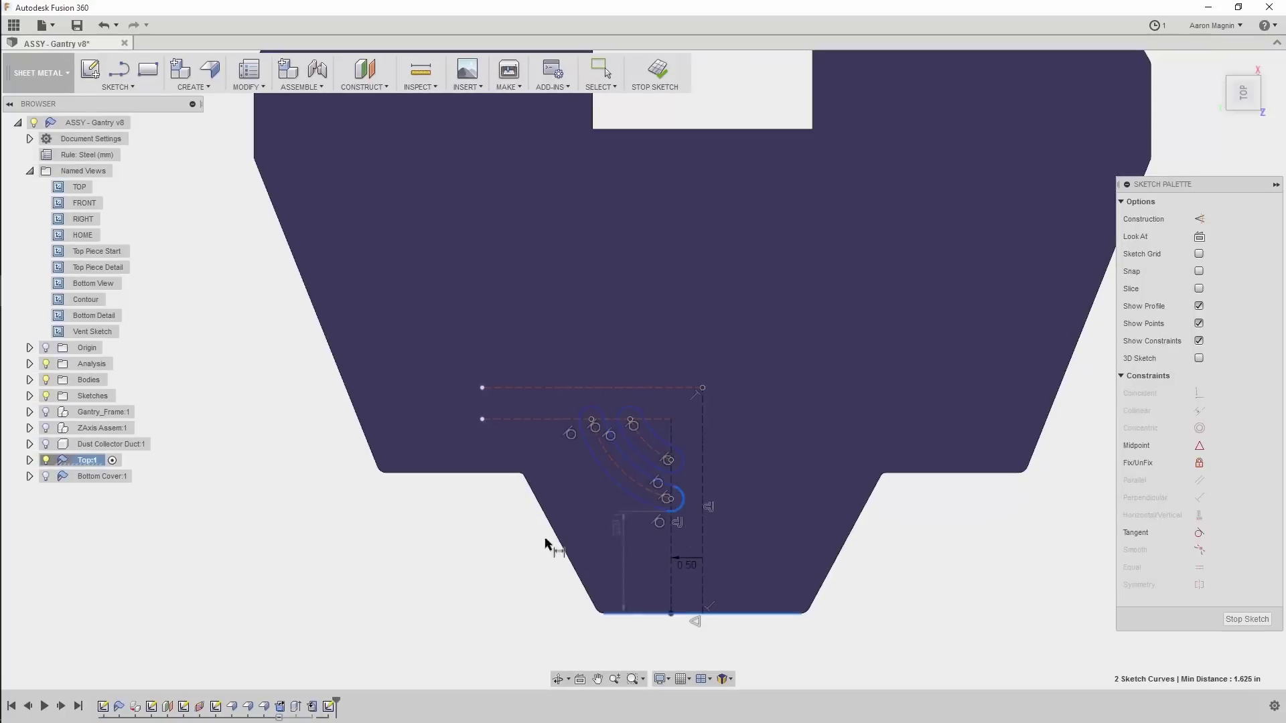
{"action": "left_click", "coordinate": [504, 555]}
{"action": "key", "text": "Return"}
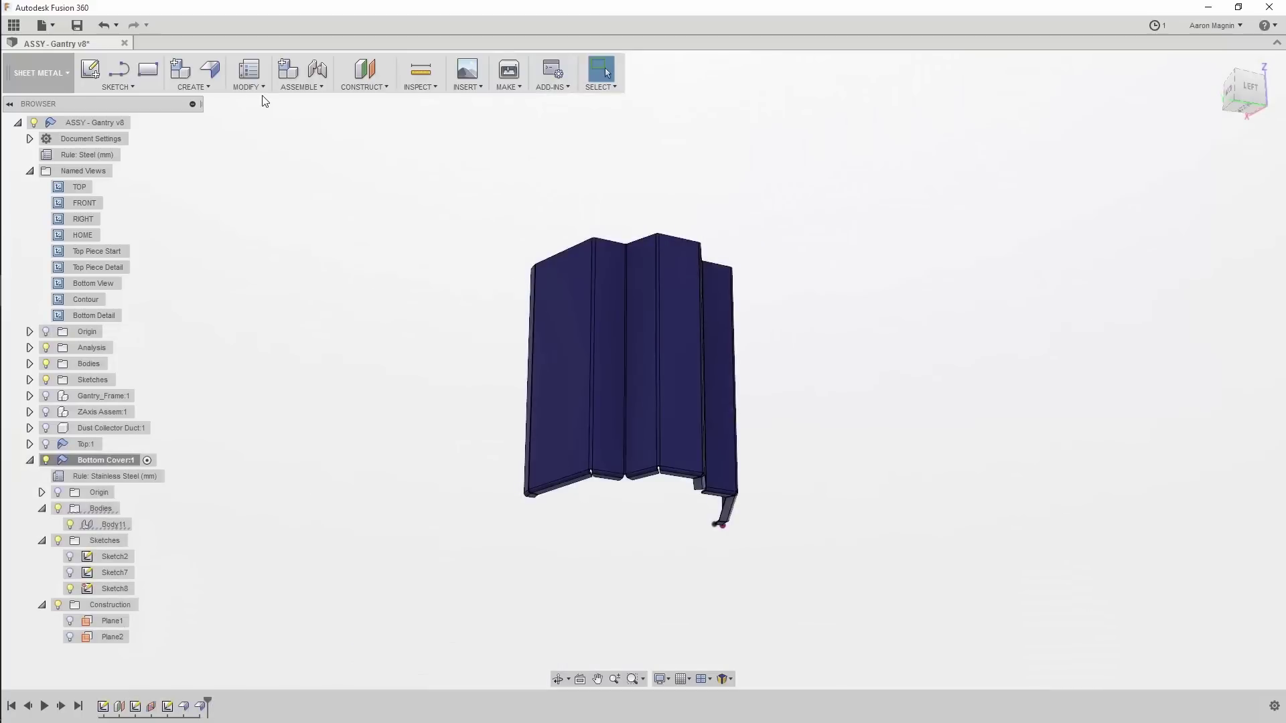
- Unfold the Bottom Cover from a stationary face and drag the extrude cut depth through the flat sheet
{"action": "left_click", "coordinate": [254, 89]}
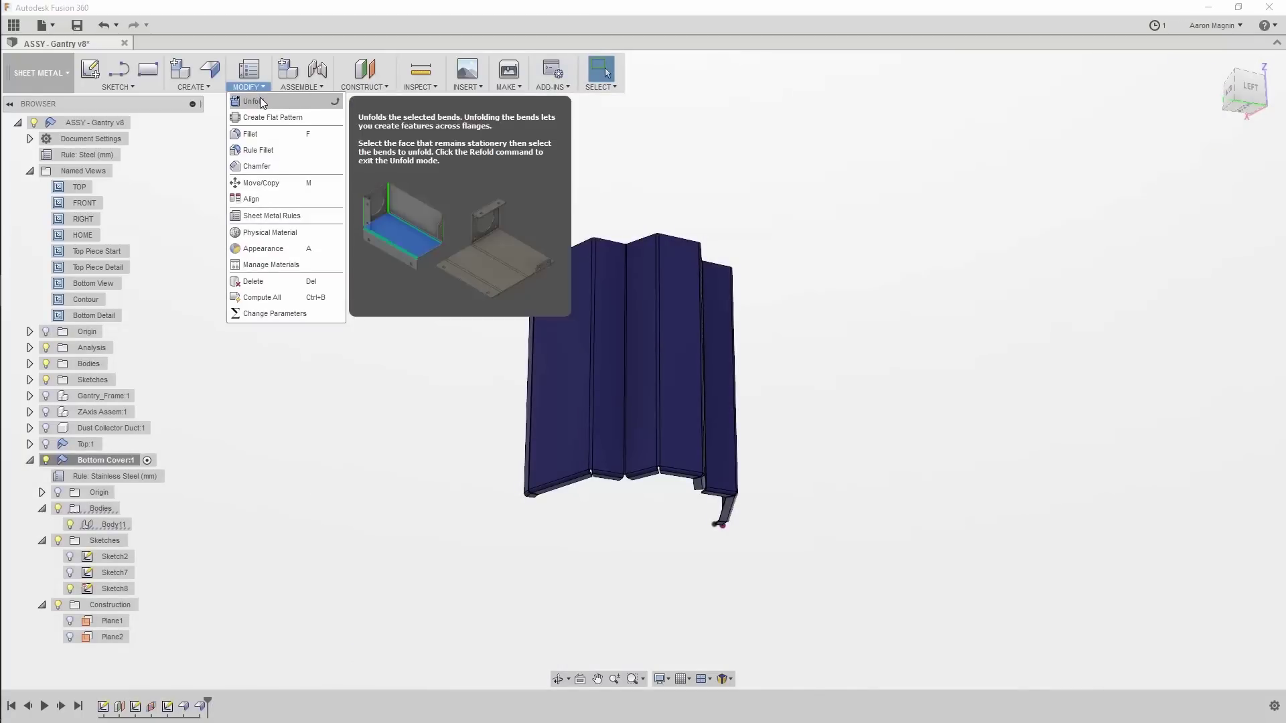
{"action": "left_click", "coordinate": [254, 101]}
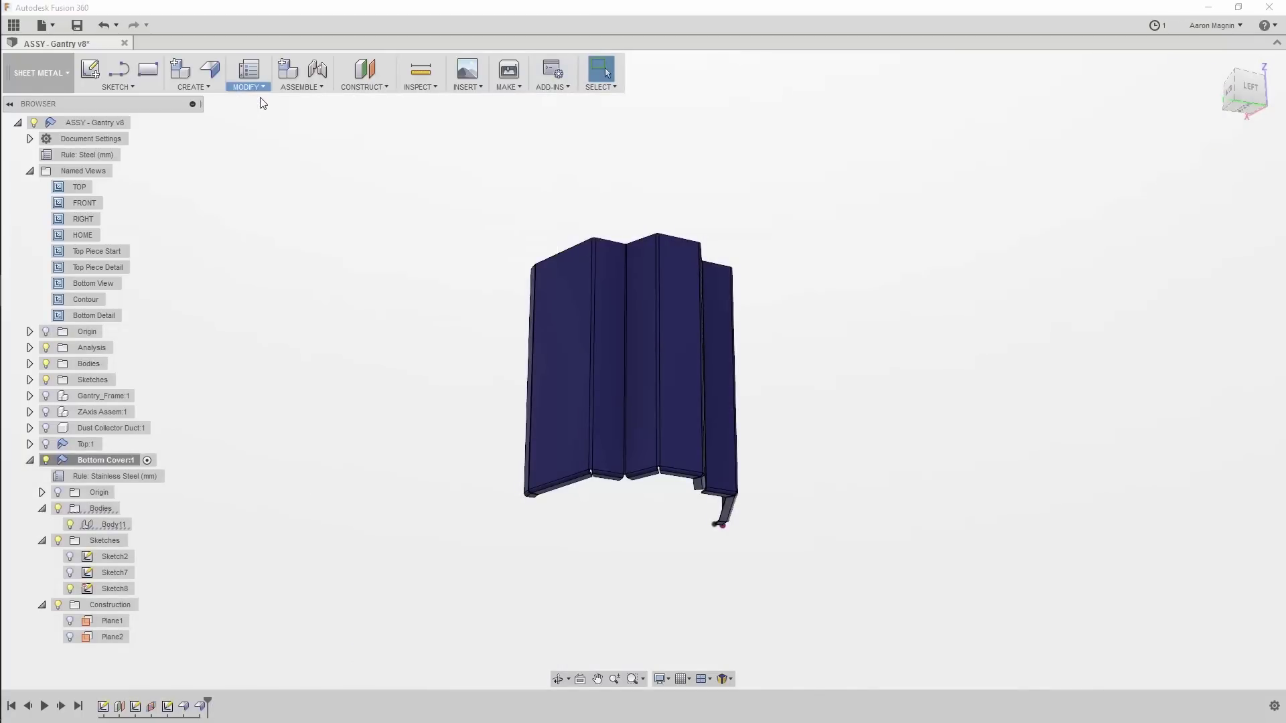
{"action": "left_click", "coordinate": [670, 350]}
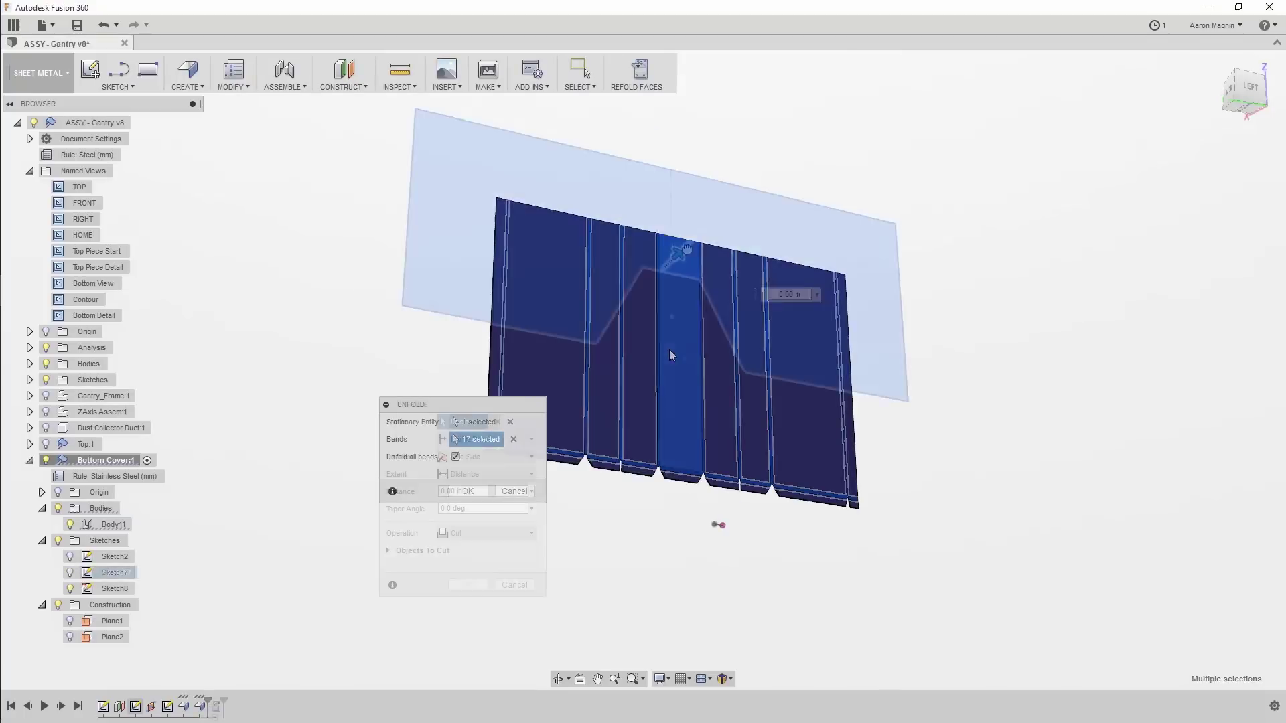
{"action": "left_click_drag", "start_coordinate": [669, 350], "coordinate": [709, 228]}
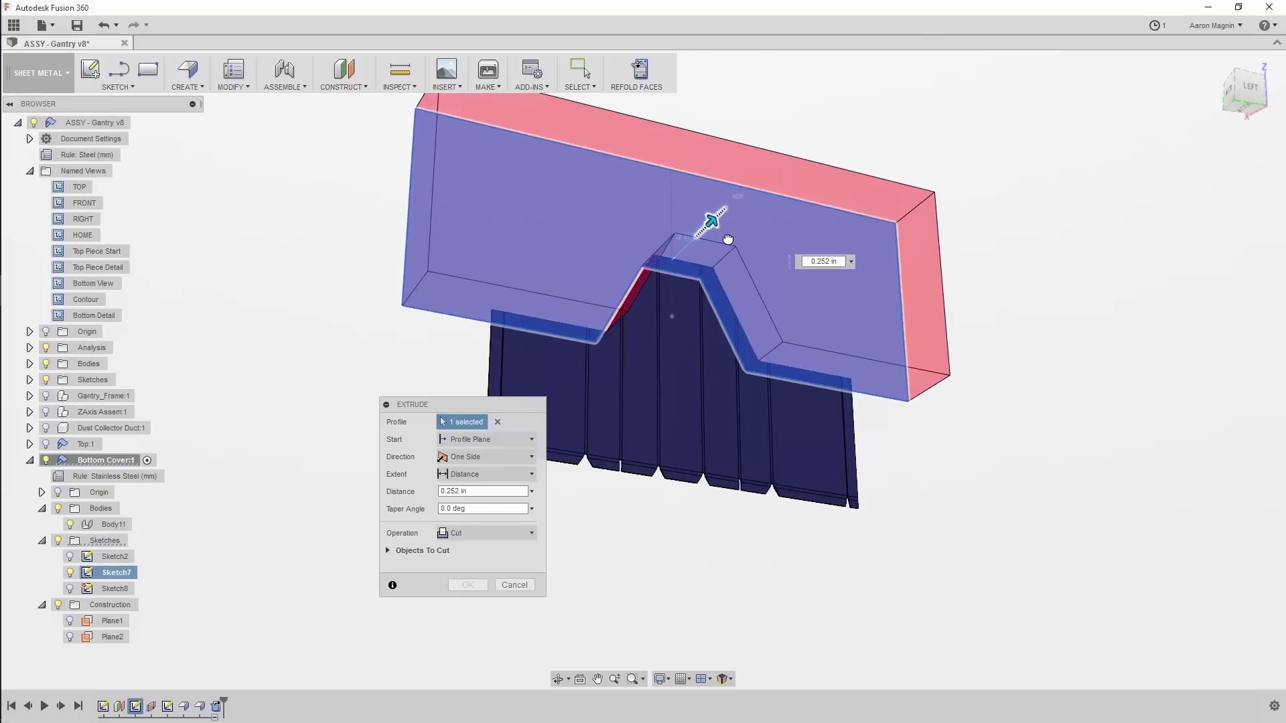
- Commit the peaked cut through the flattened Bottom Cover, refold it, and inspect the result
{"action": "left_click", "coordinate": [468, 585]}
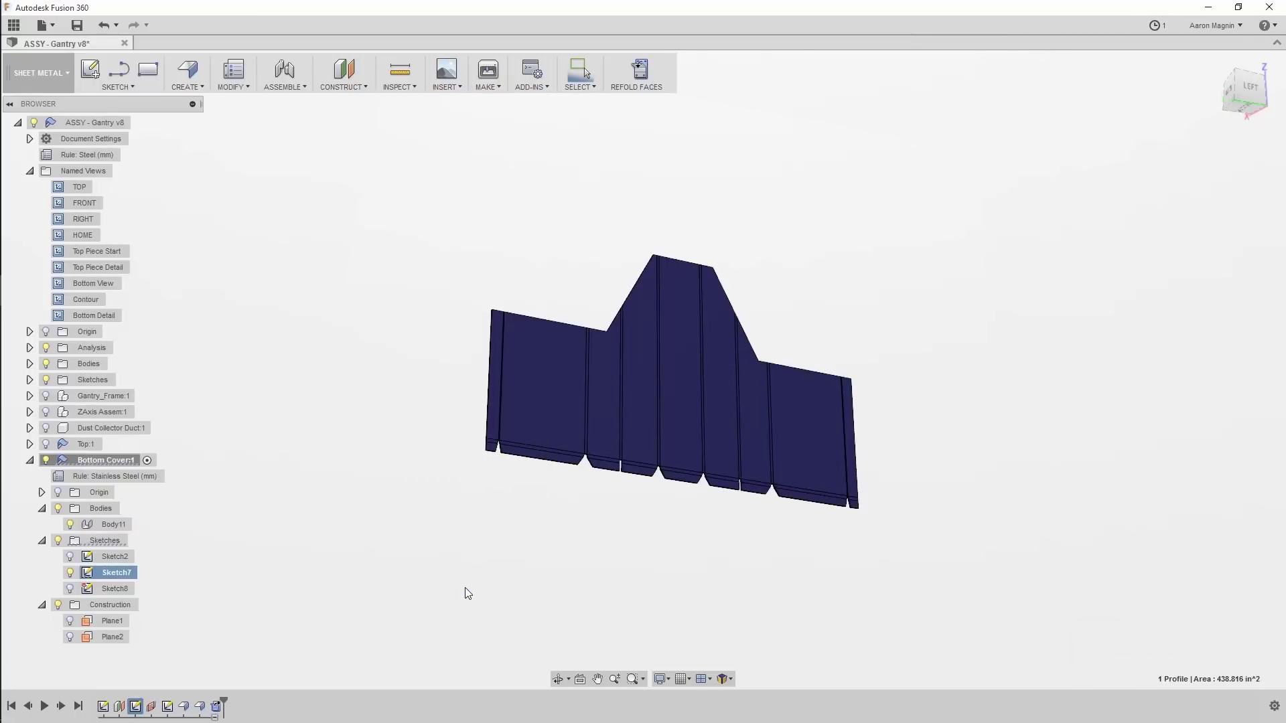
{"action": "key", "text": "Escape"}
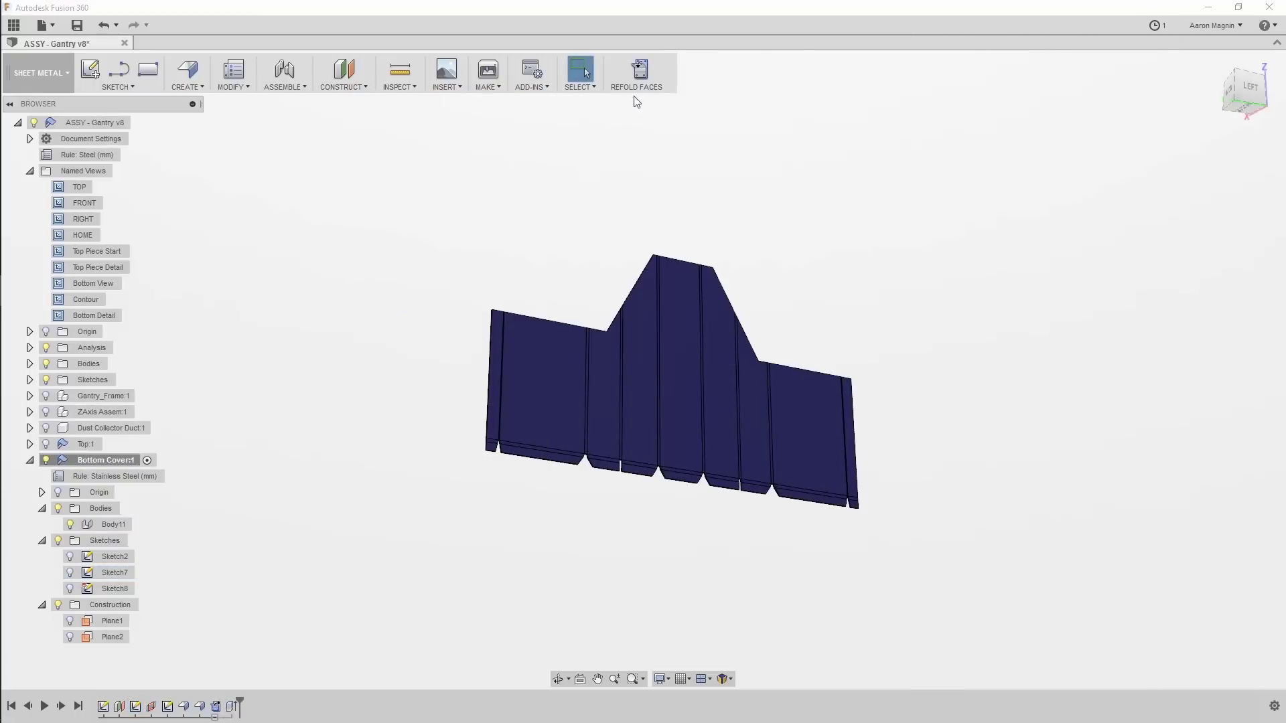
{"action": "left_click", "coordinate": [641, 73]}
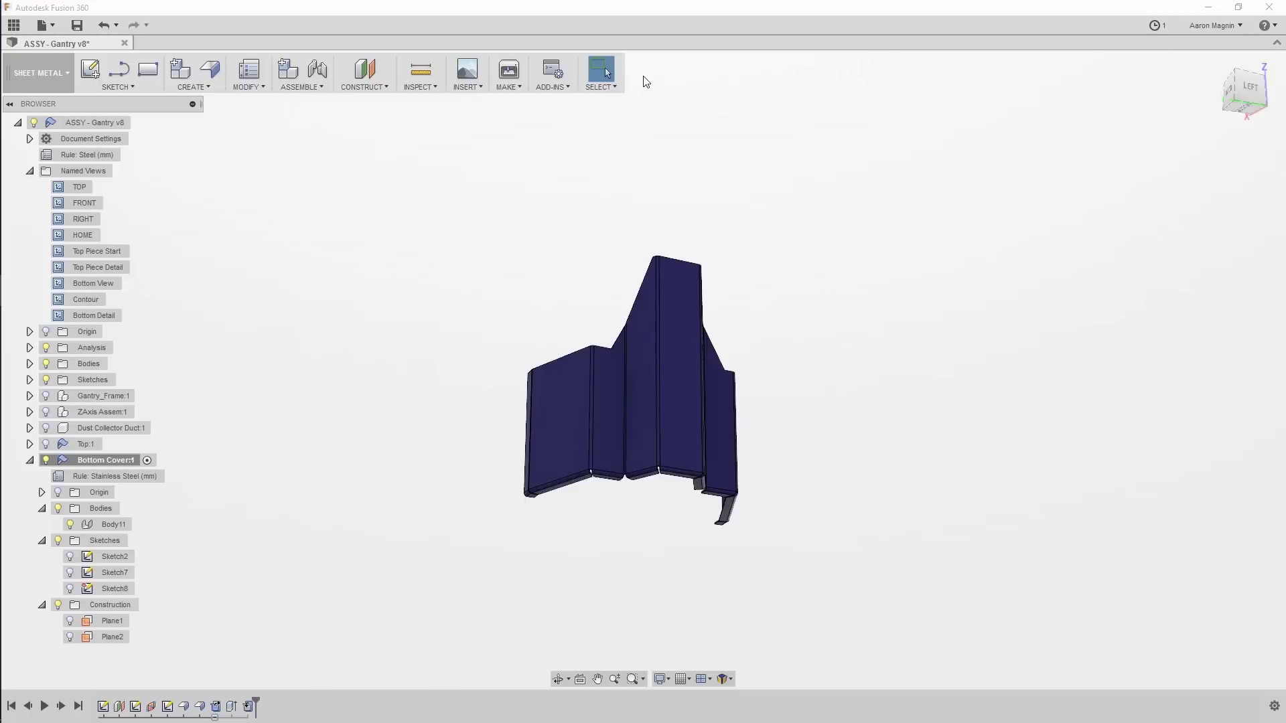
{"action": "middle_click_drag", "start_coordinate": [520, 178], "coordinate": [690, 248], "text": "shift"}
{"action": "scroll", "coordinate": [821, 364], "scroll_direction": "up", "scroll_amount": 6}
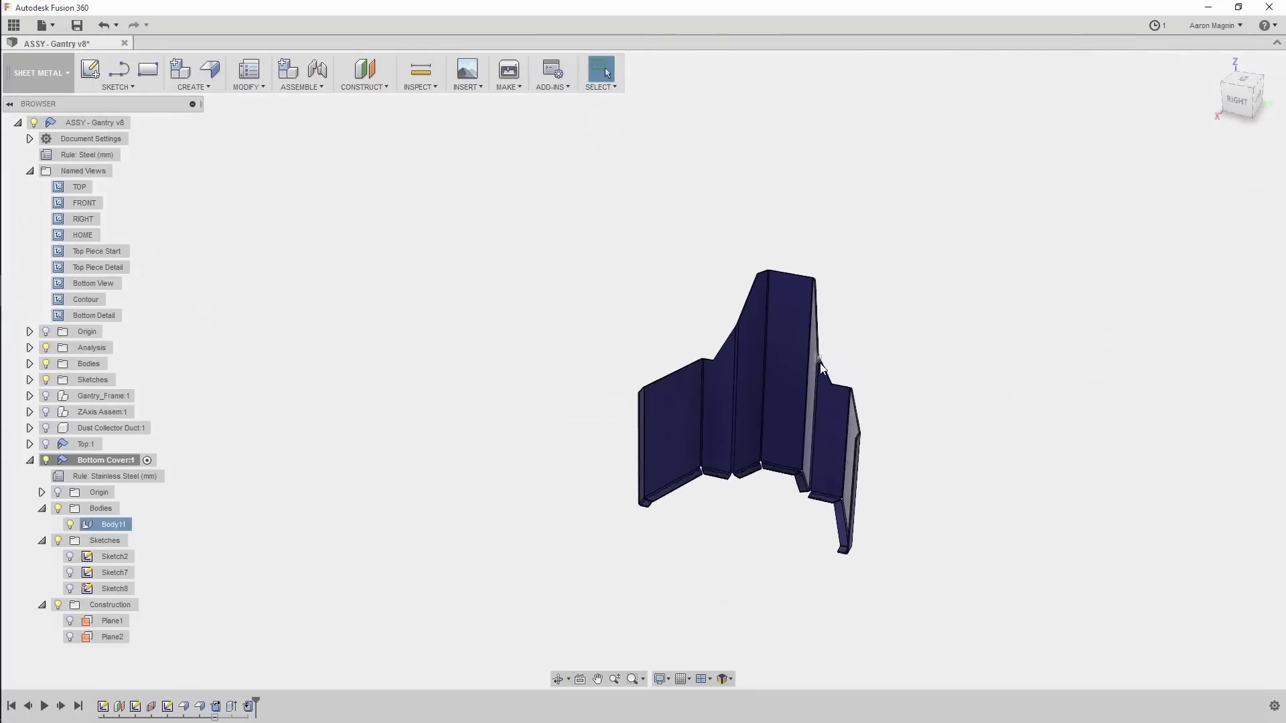
{"action": "scroll", "coordinate": [822, 364], "scroll_direction": "up", "scroll_amount": 2}
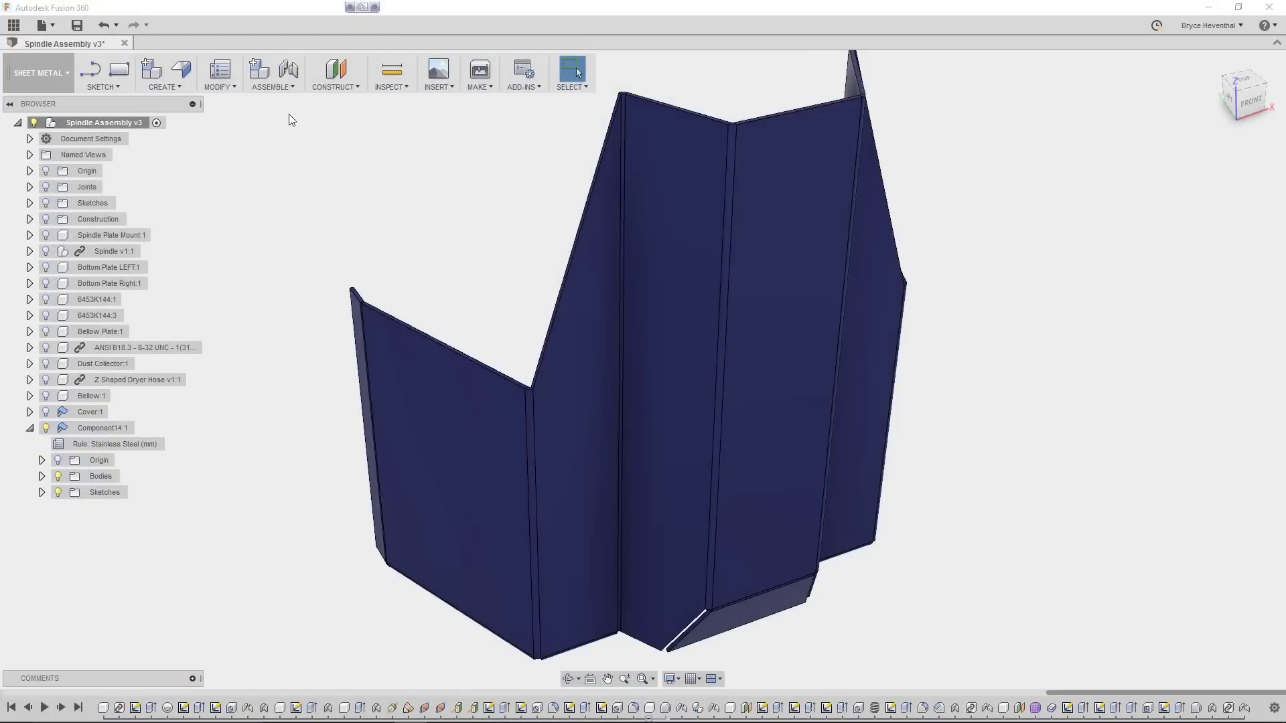
- Create a flat pattern of the Bottom Cover with the right-hand panel as the stationary face
{"action": "left_click", "coordinate": [231, 87]}
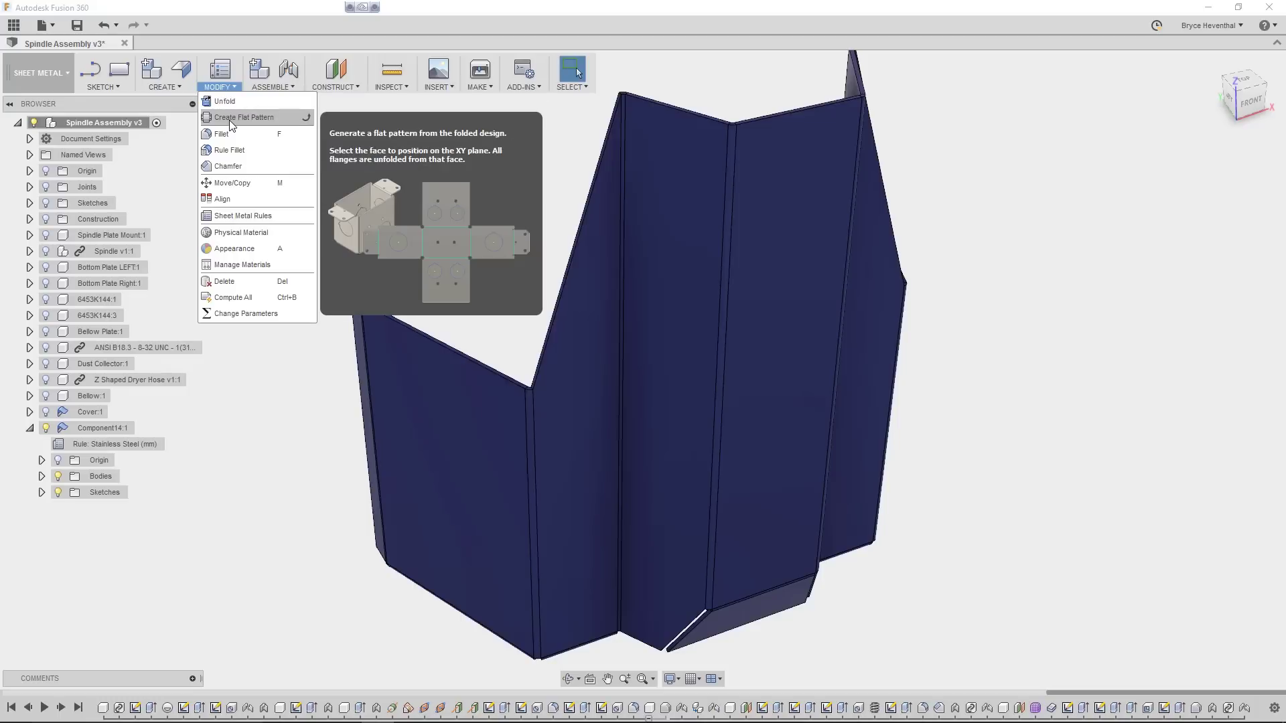
{"action": "left_click", "coordinate": [229, 118]}
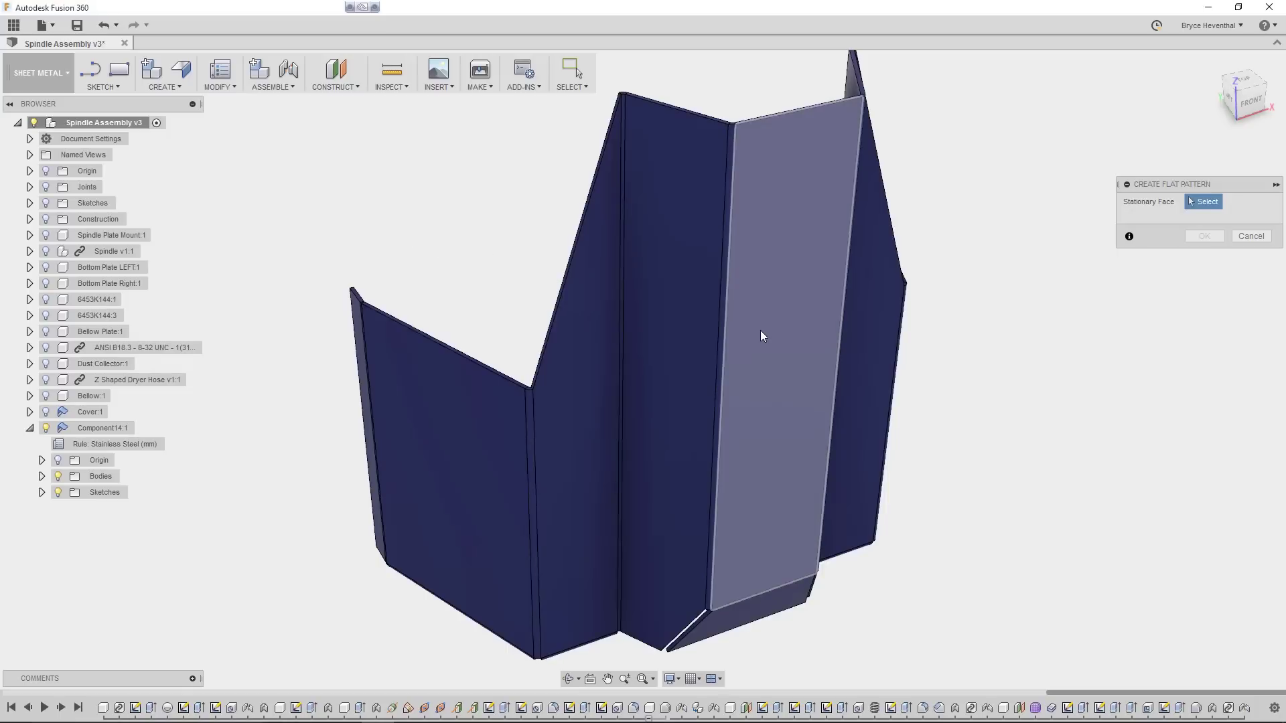
{"action": "left_click", "coordinate": [761, 331]}
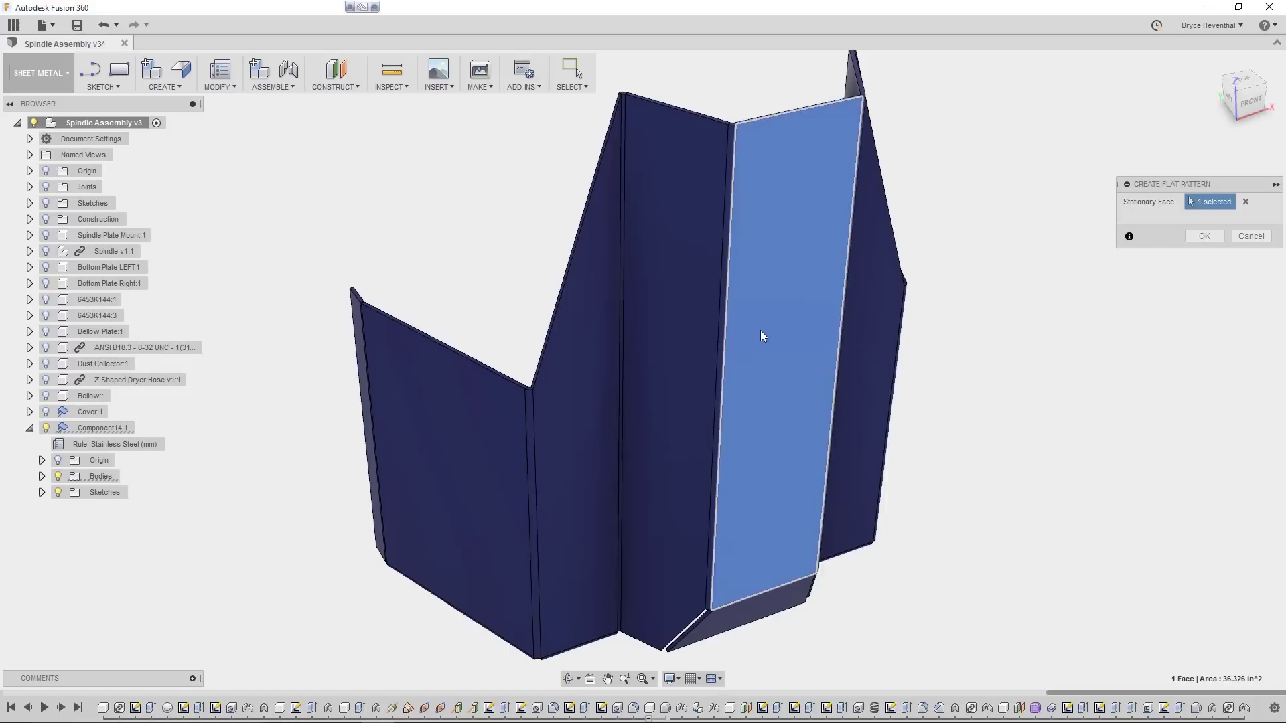
{"action": "left_click", "coordinate": [1203, 237]}
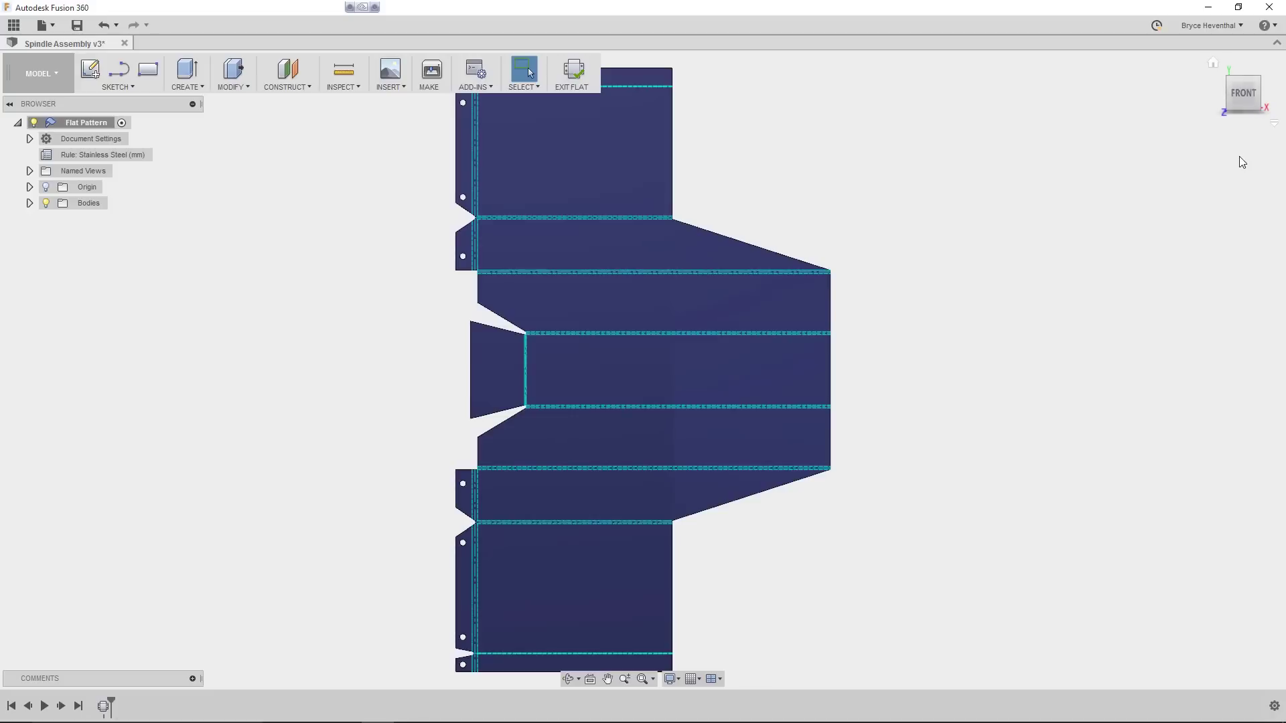
- Rotate the flat pattern to lie horizontally and select its body
{"action": "left_click", "coordinate": [1277, 75]}
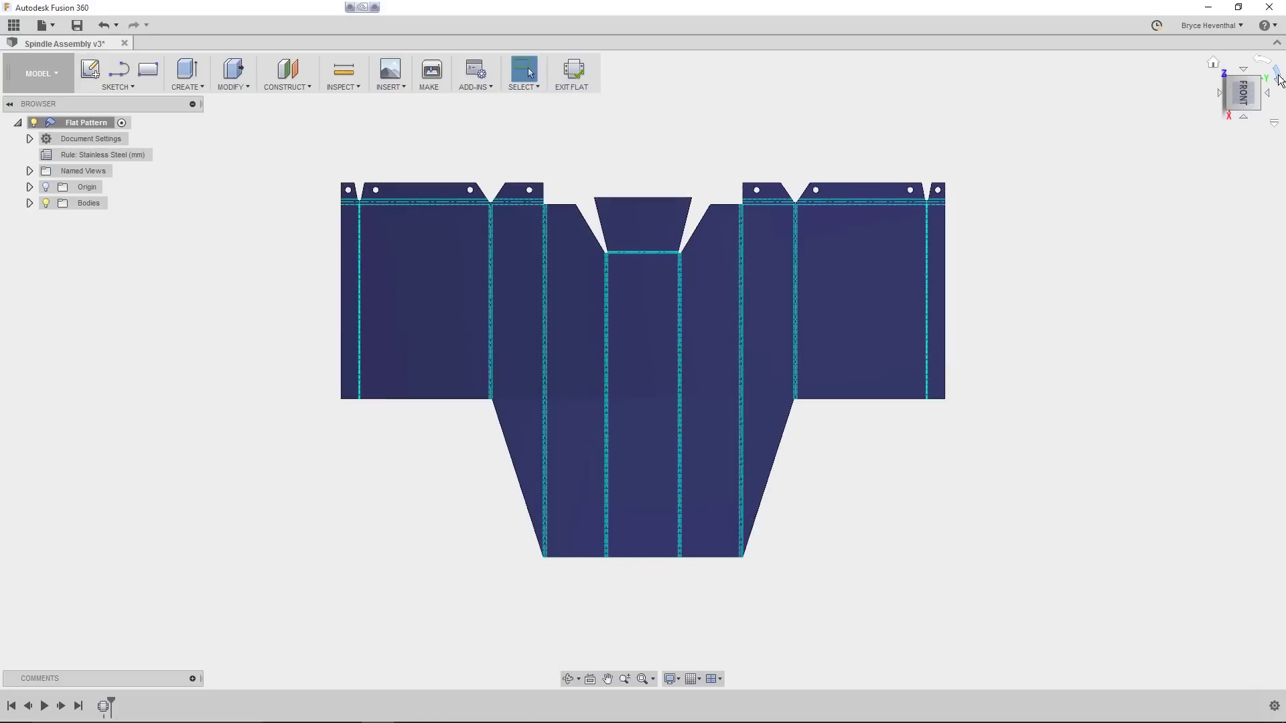
{"action": "scroll", "coordinate": [621, 348], "scroll_direction": "up", "scroll_amount": 2}
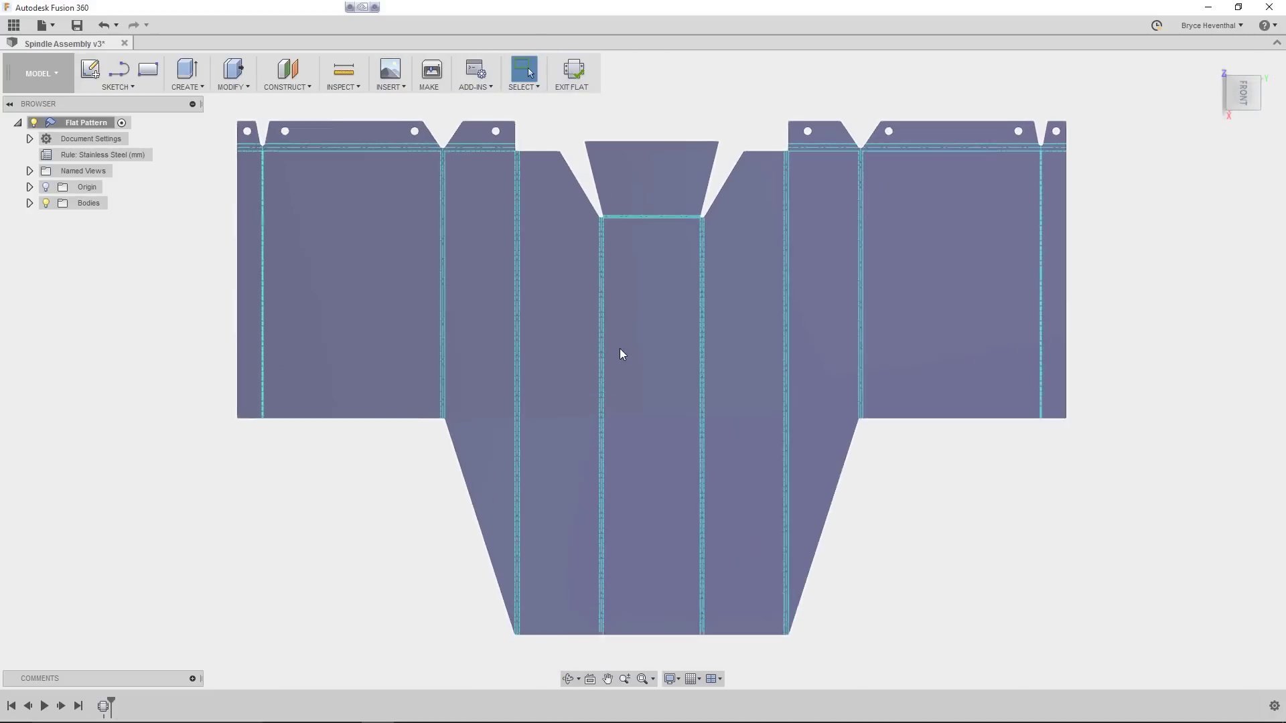
{"action": "left_click", "coordinate": [607, 356]}
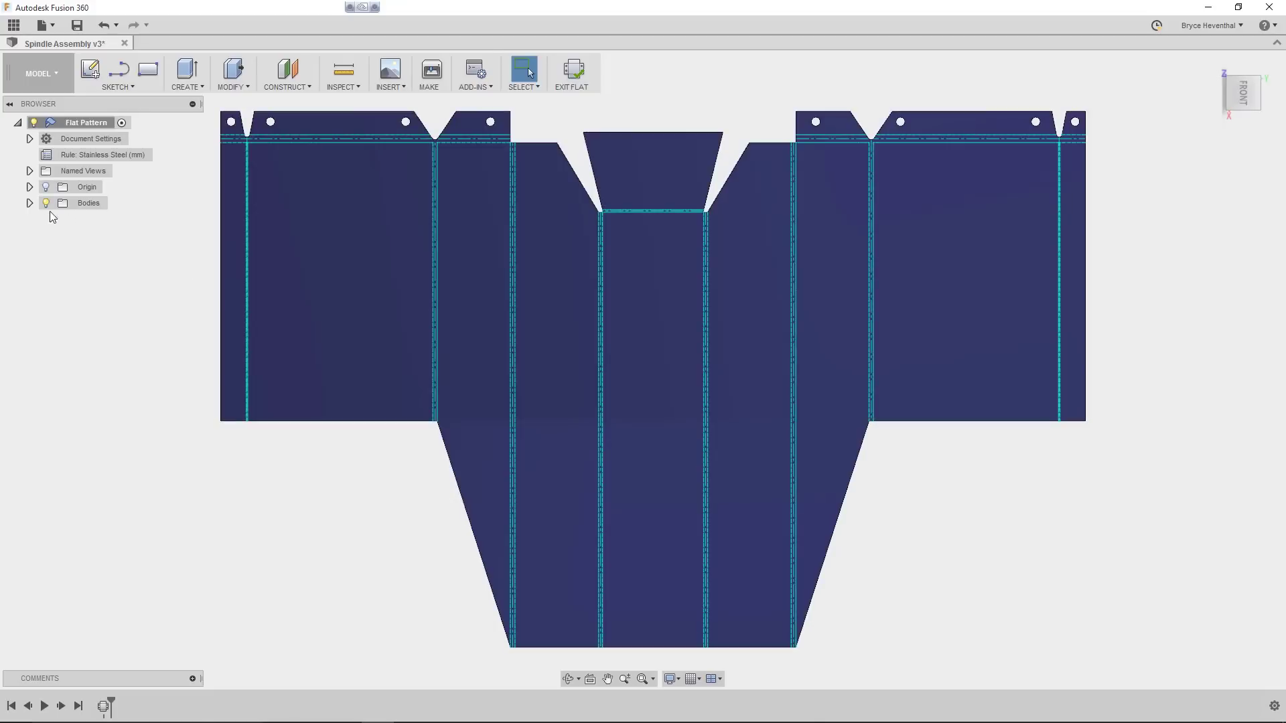
- Check the bend Center and Extent Lines, then exit and reactivate the flat pattern
{"action": "left_click", "coordinate": [29, 205]}
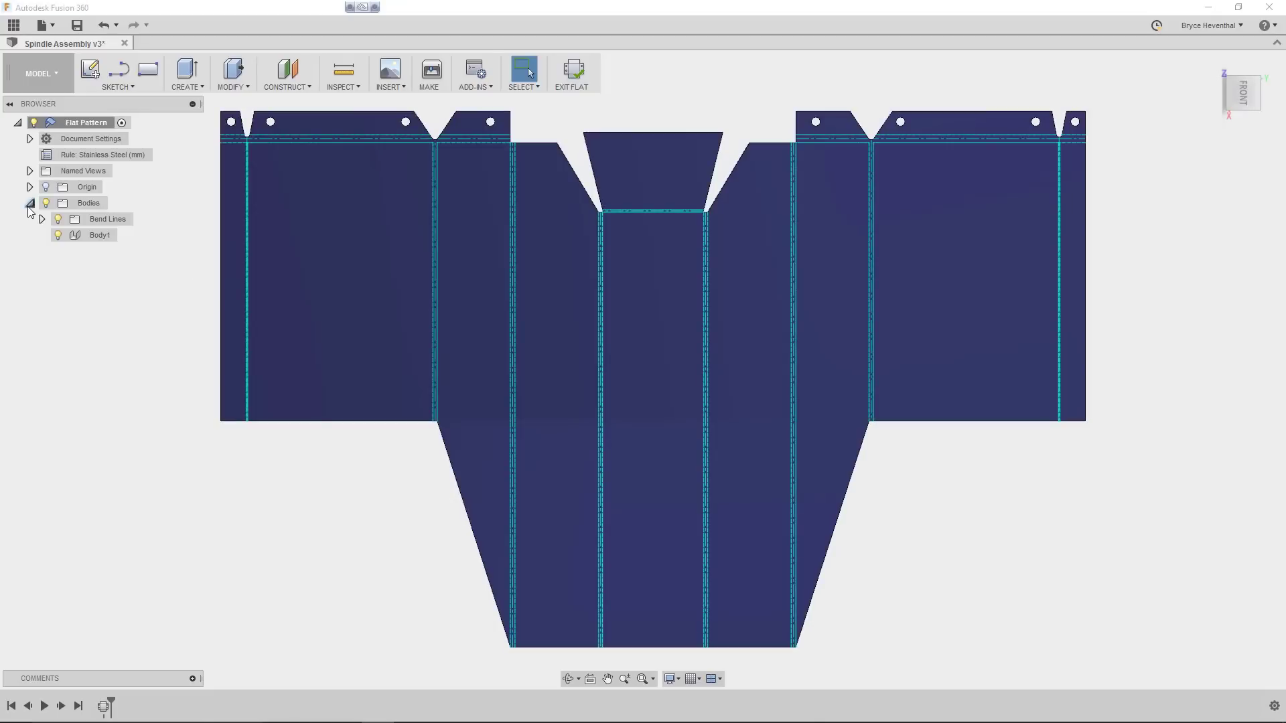
{"action": "left_click", "coordinate": [41, 220]}
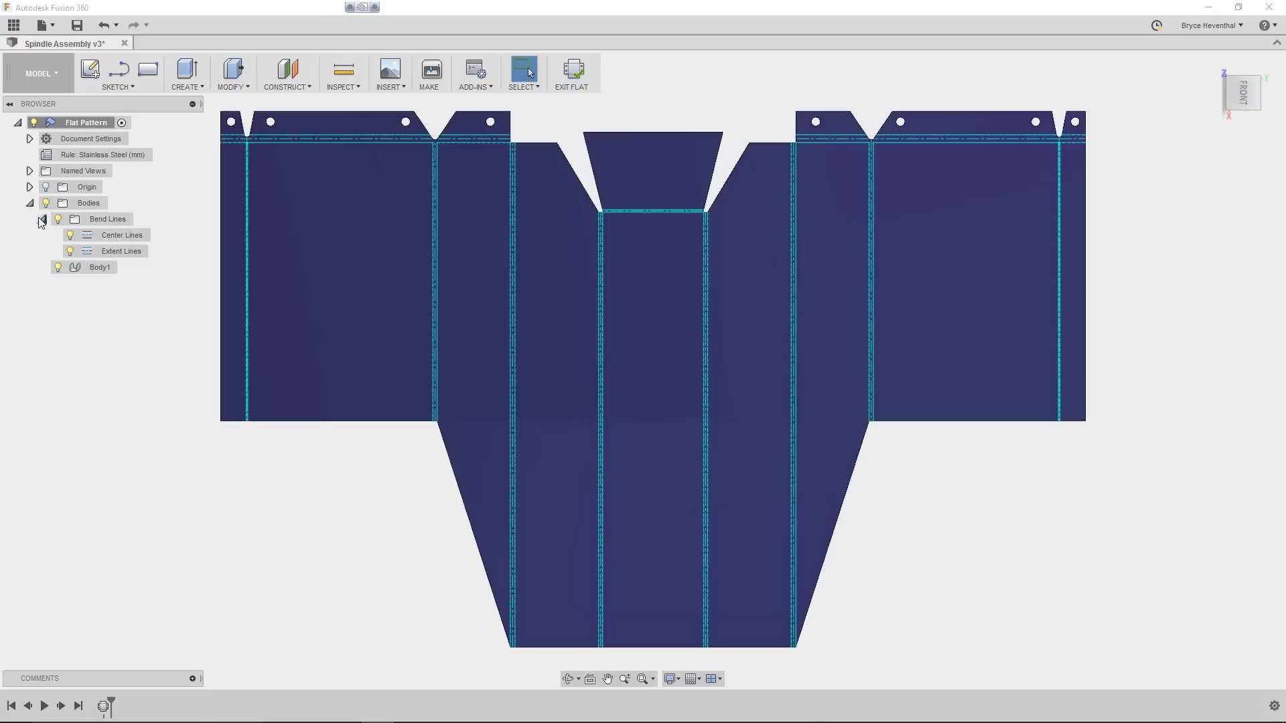
{"action": "left_click", "coordinate": [101, 236]}
{"action": "left_click", "coordinate": [103, 251]}
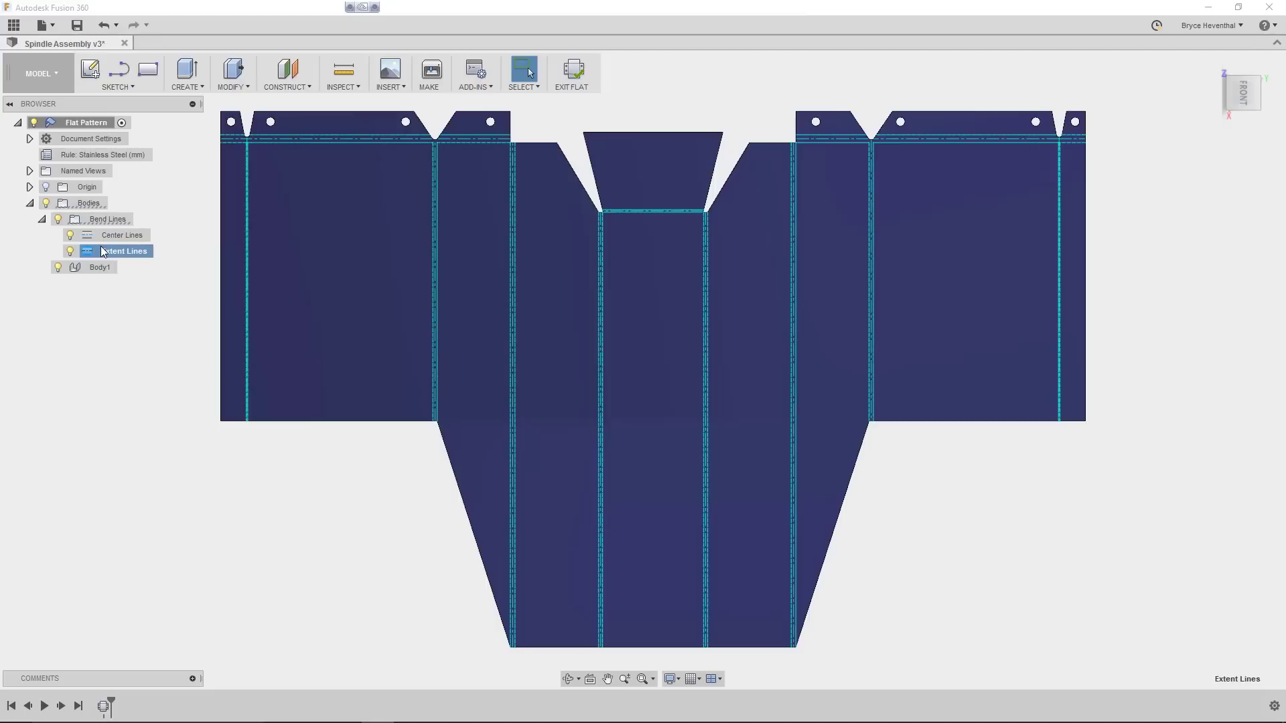
{"action": "left_click", "coordinate": [70, 251]}
{"action": "left_click", "coordinate": [70, 252]}
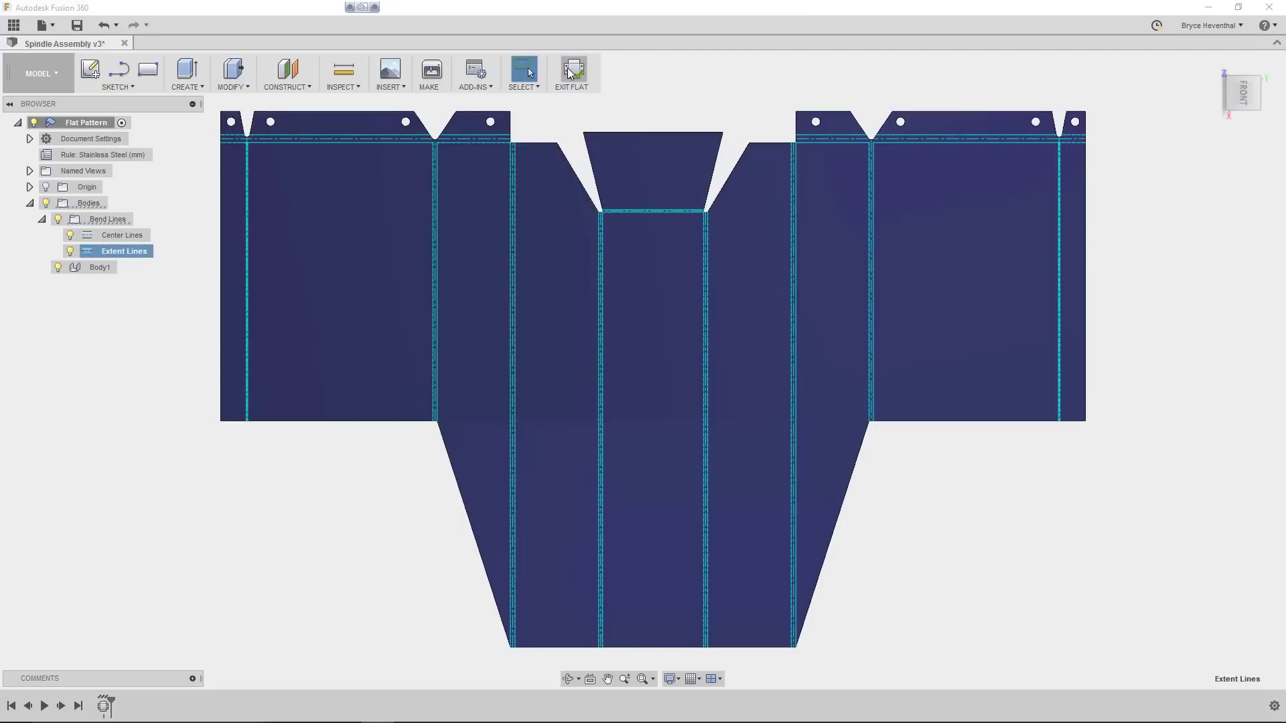
{"action": "left_click", "coordinate": [569, 69]}
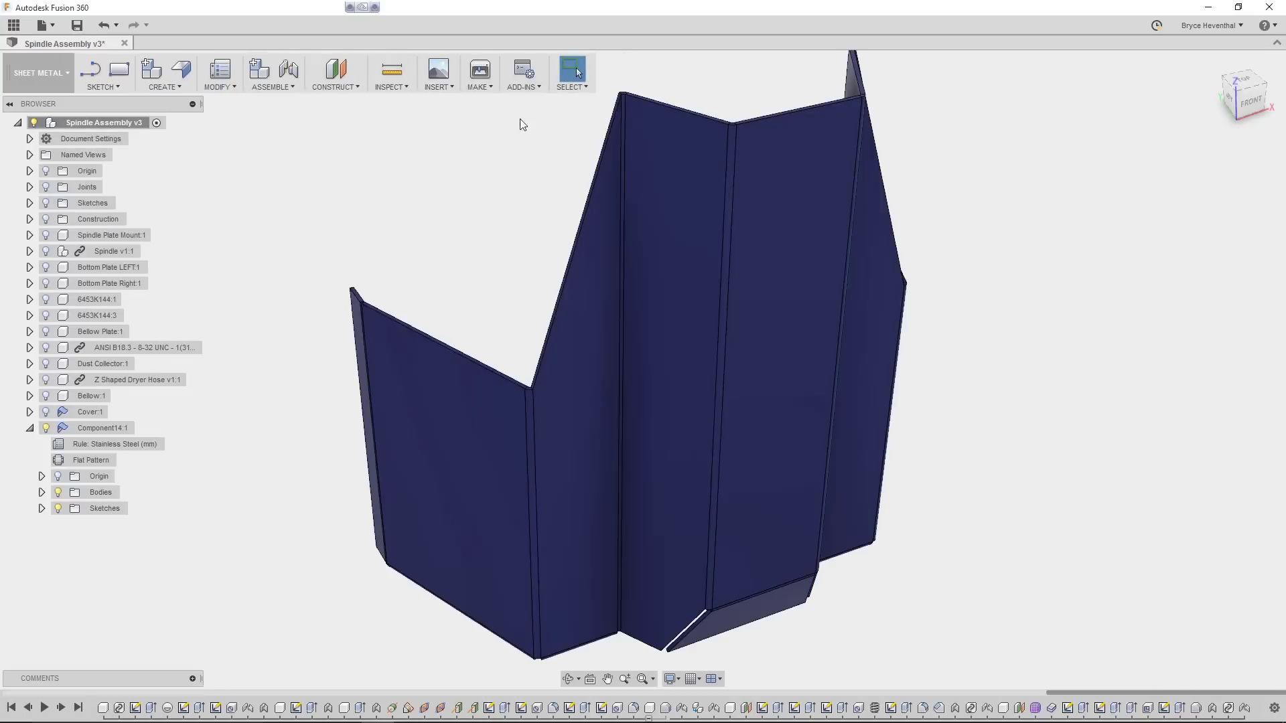
{"action": "double_click", "coordinate": [105, 464]}
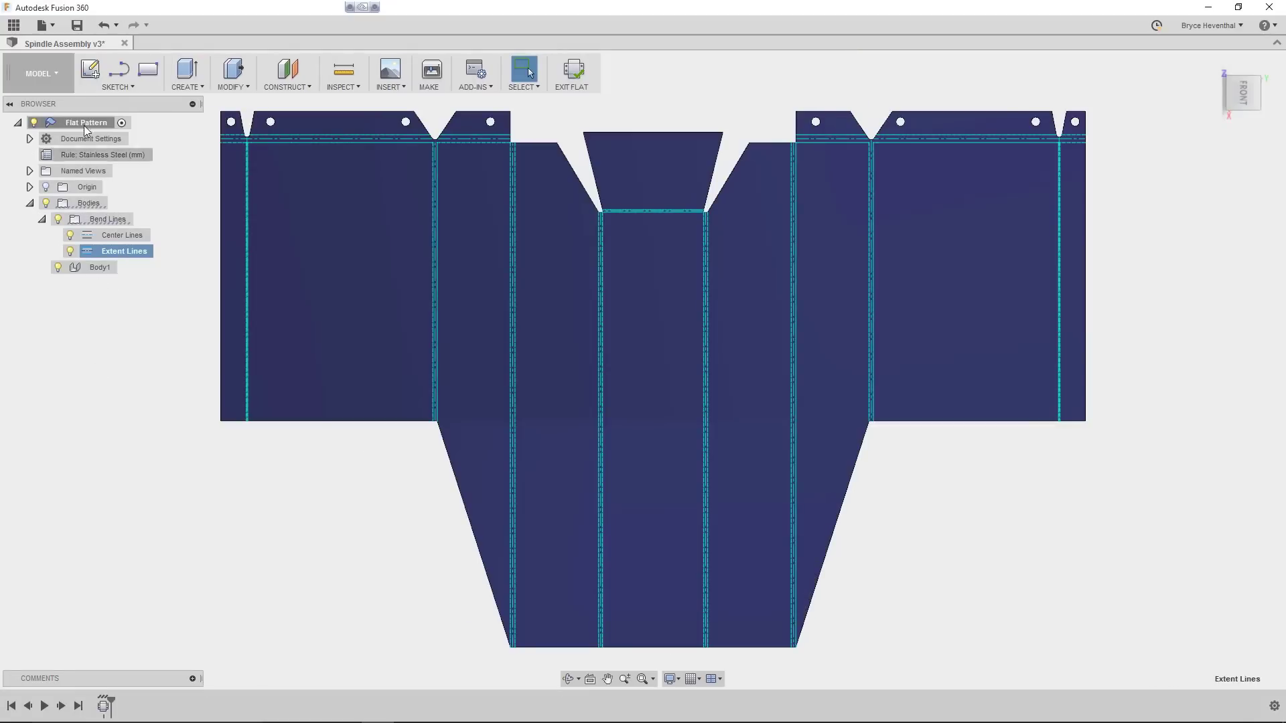
- Create a new drawing from the design and place the flat-pattern base view at 1:2 scale
{"action": "left_click", "coordinate": [56, 25]}
{"action": "mouse_move", "coordinate": [67, 77]}
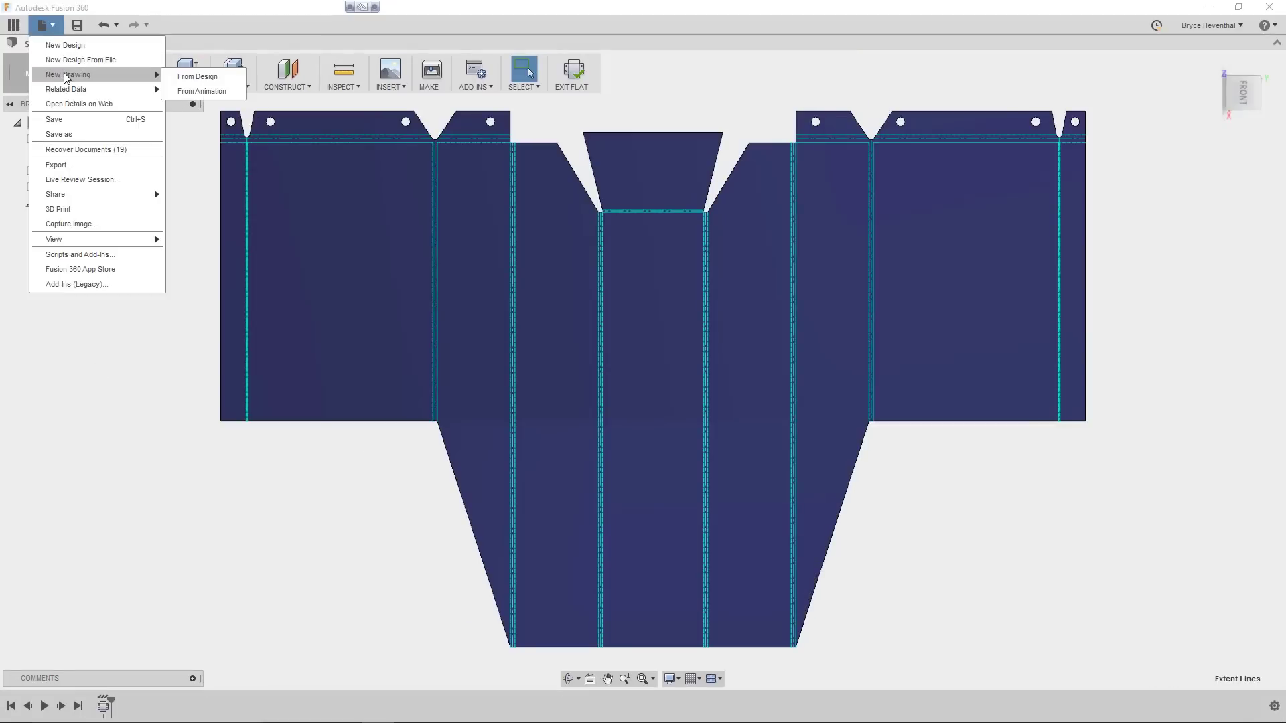
{"action": "left_click", "coordinate": [188, 78]}
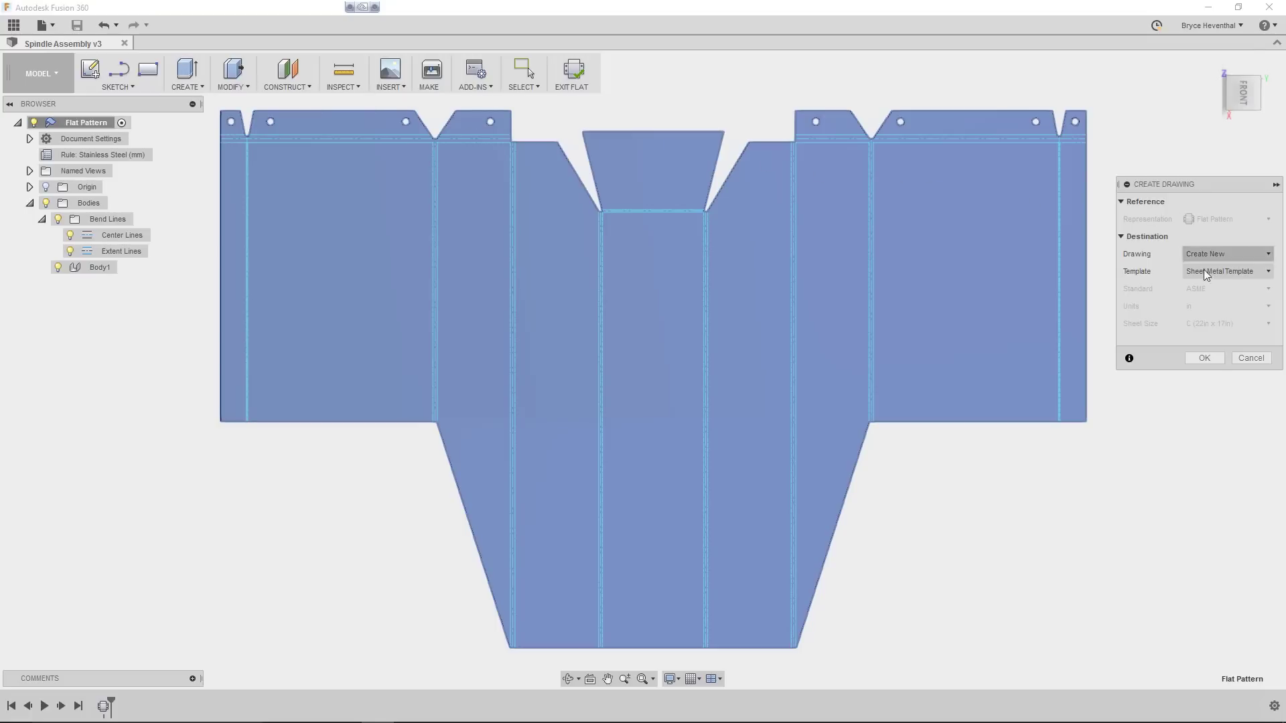
{"action": "left_click", "coordinate": [1204, 357]}
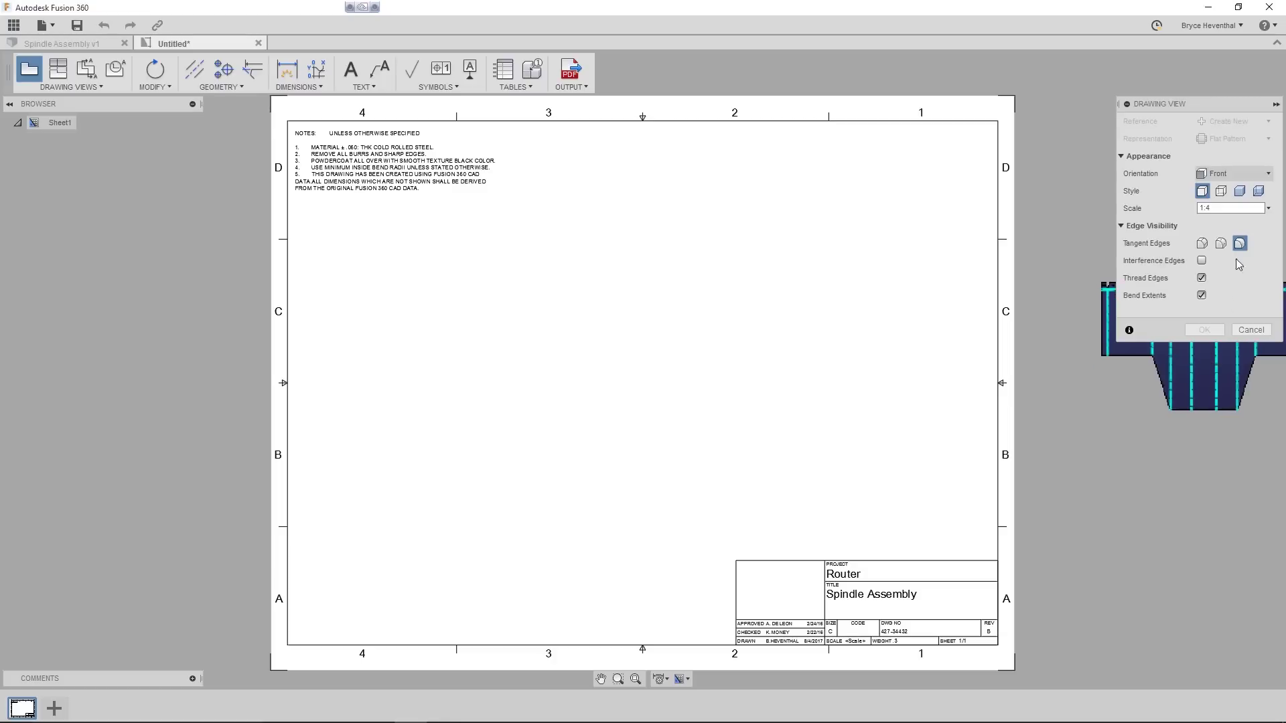
{"action": "left_click", "coordinate": [1268, 209]}
{"action": "left_click", "coordinate": [1205, 232]}
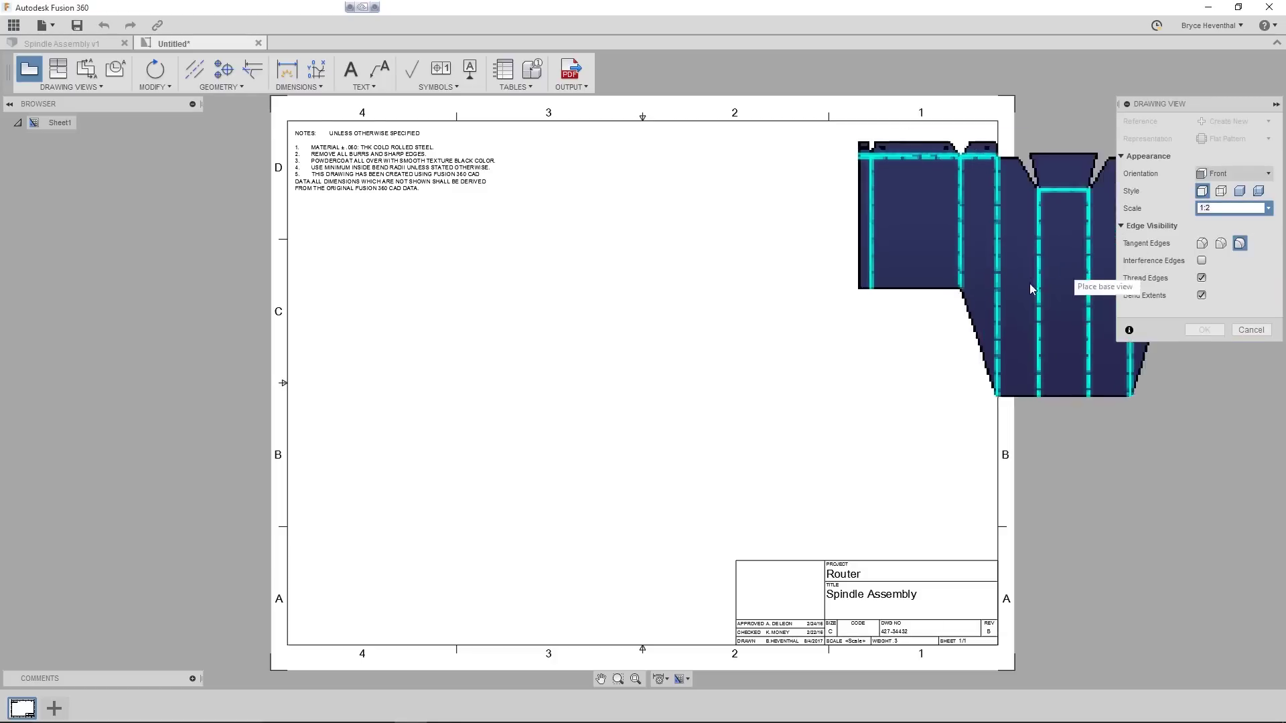
{"action": "left_click", "coordinate": [1205, 330]}
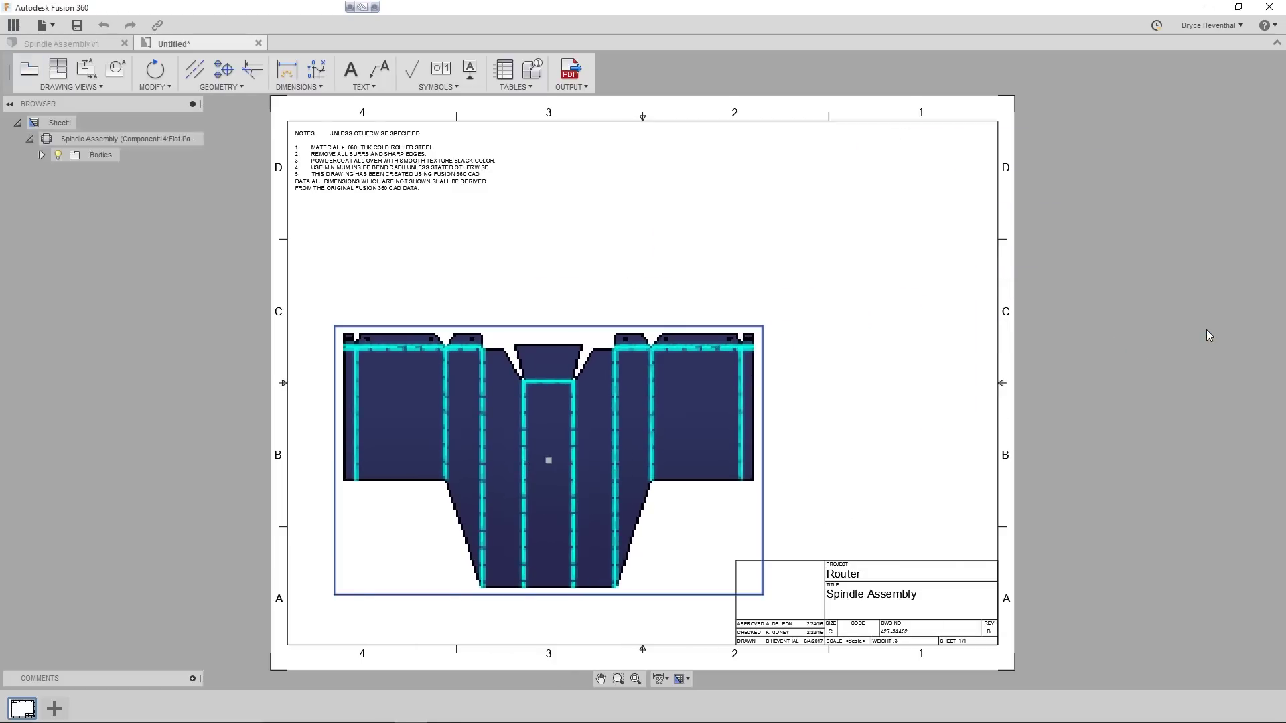
- Place the 15-bend Bend Table at the sheet's top-right corner and check it
{"action": "left_click", "coordinate": [503, 69]}
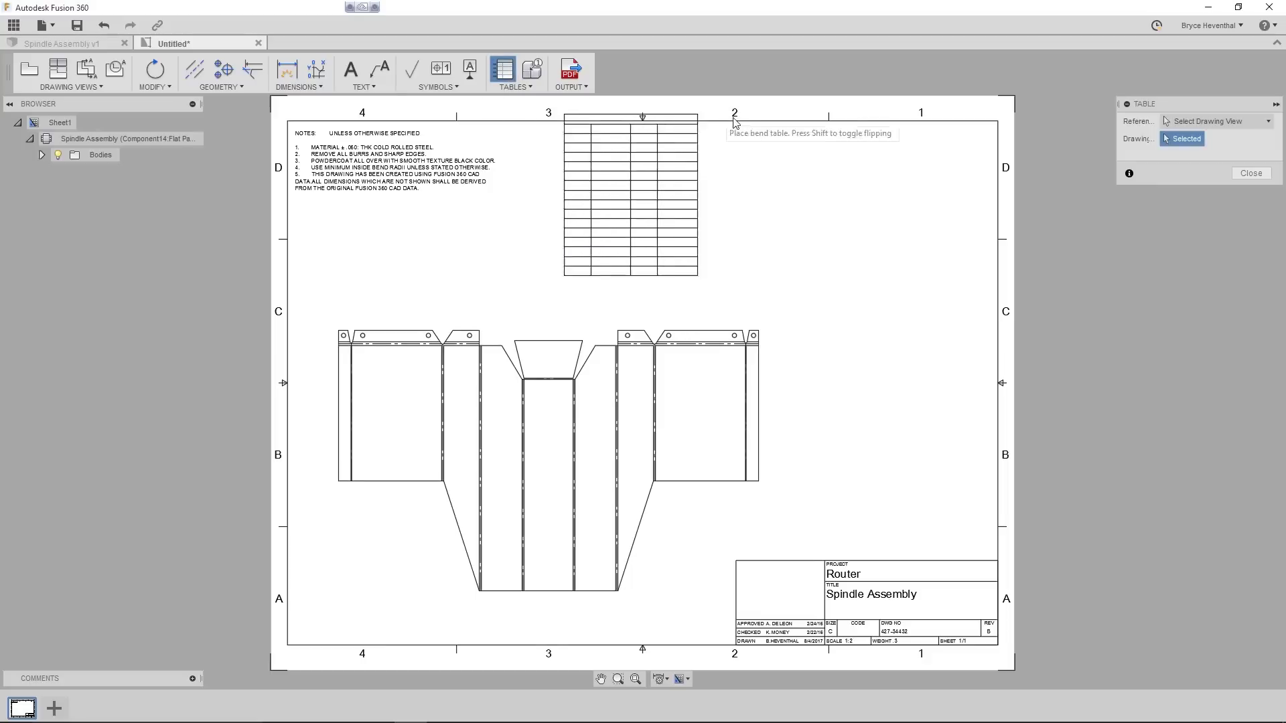
{"action": "left_click", "coordinate": [996, 124]}
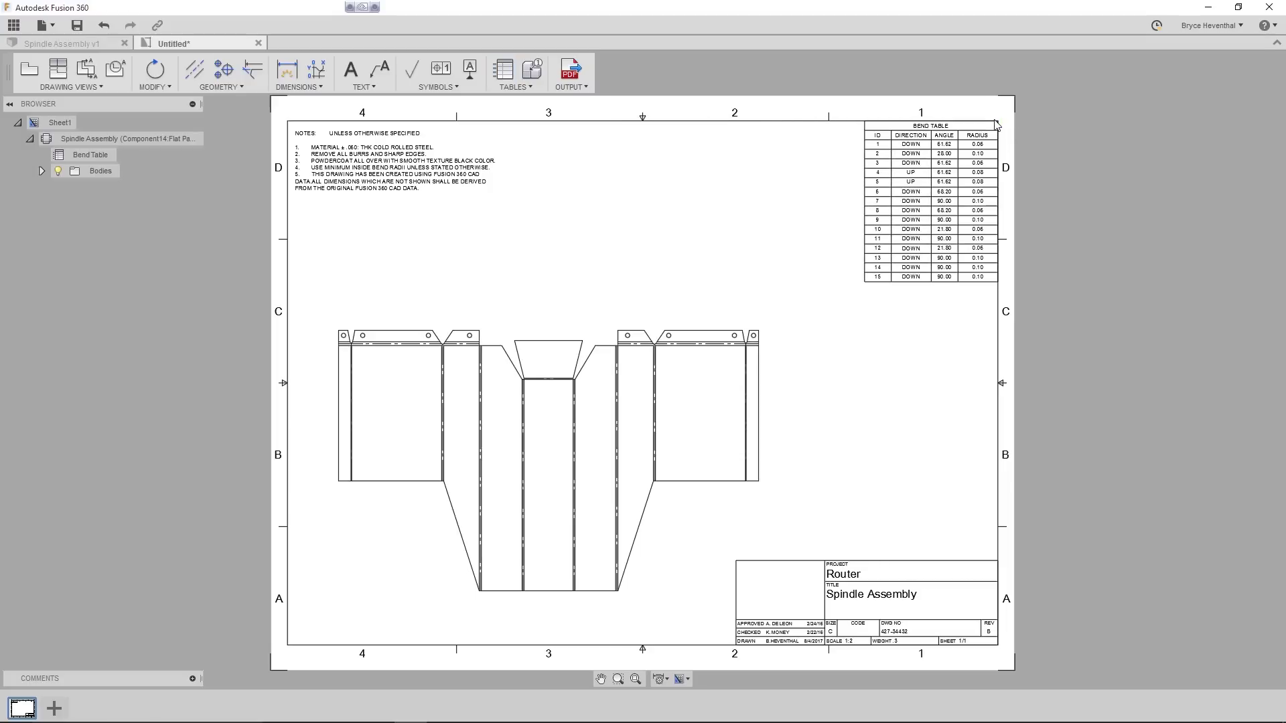
{"action": "scroll", "coordinate": [997, 123], "scroll_direction": "up", "scroll_amount": 5}
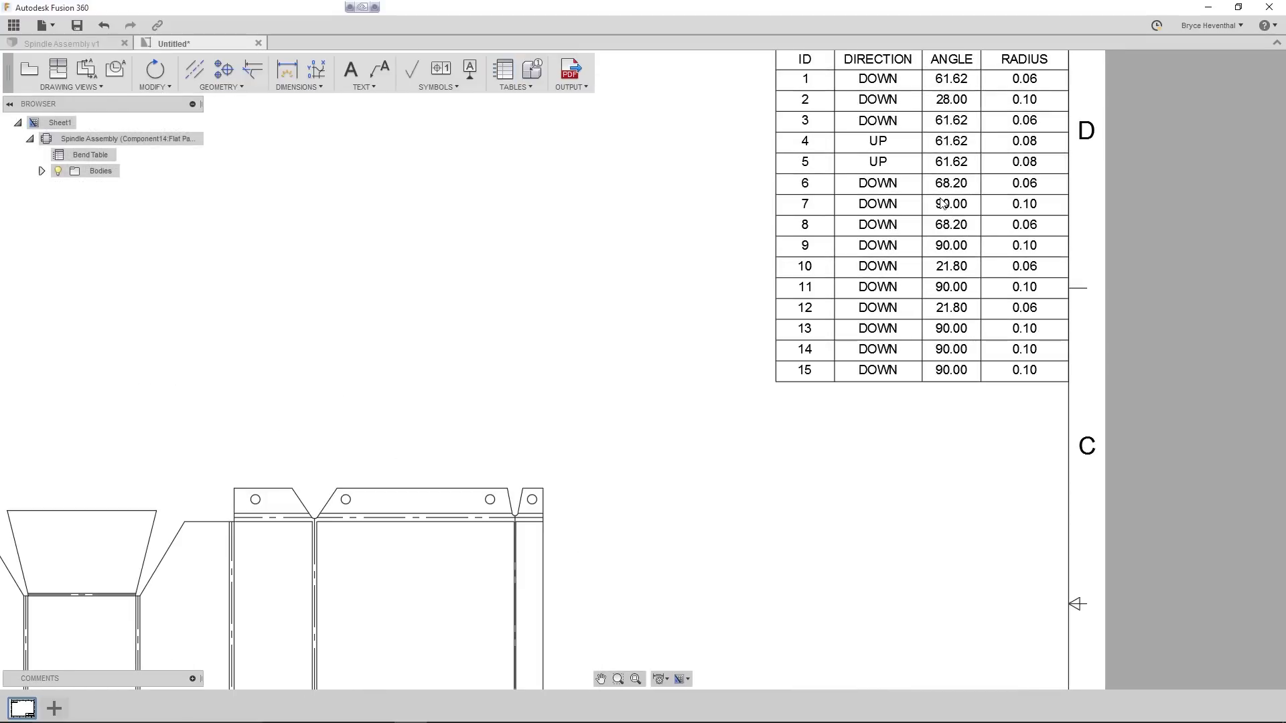
{"action": "key", "text": "F6"}
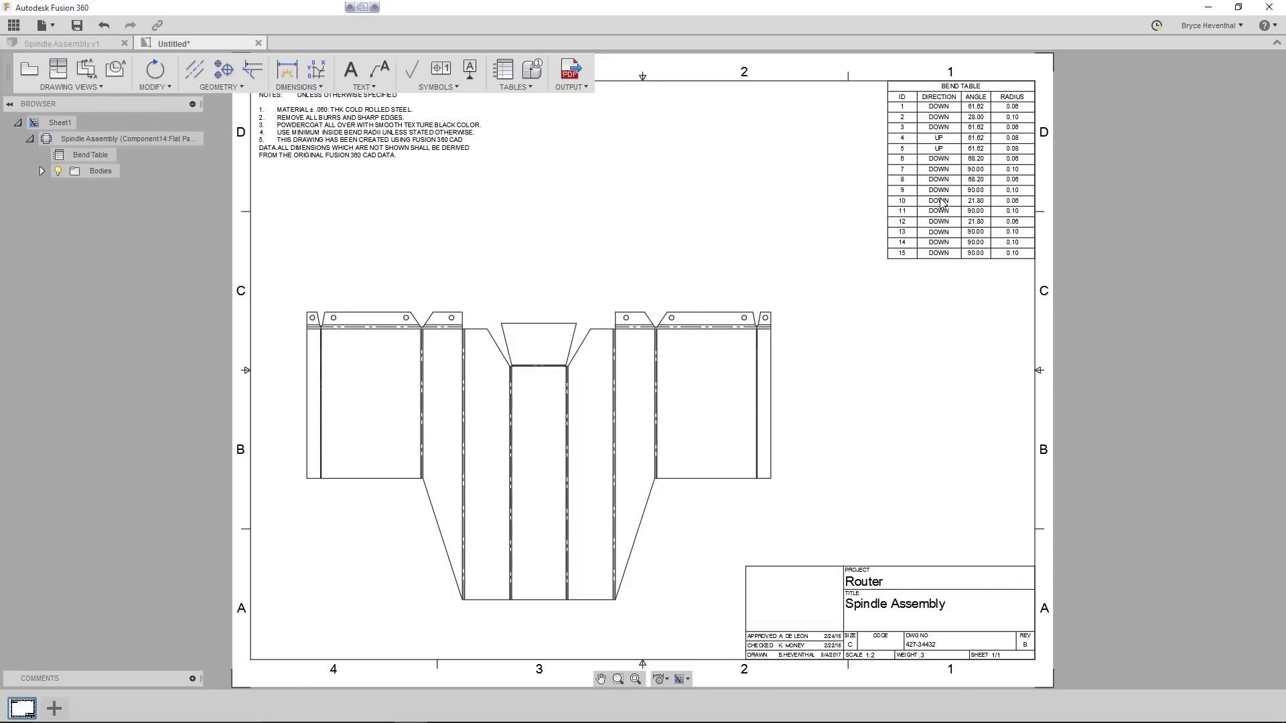
{"action": "scroll", "coordinate": [525, 471], "scroll_direction": "up", "scroll_amount": 4}
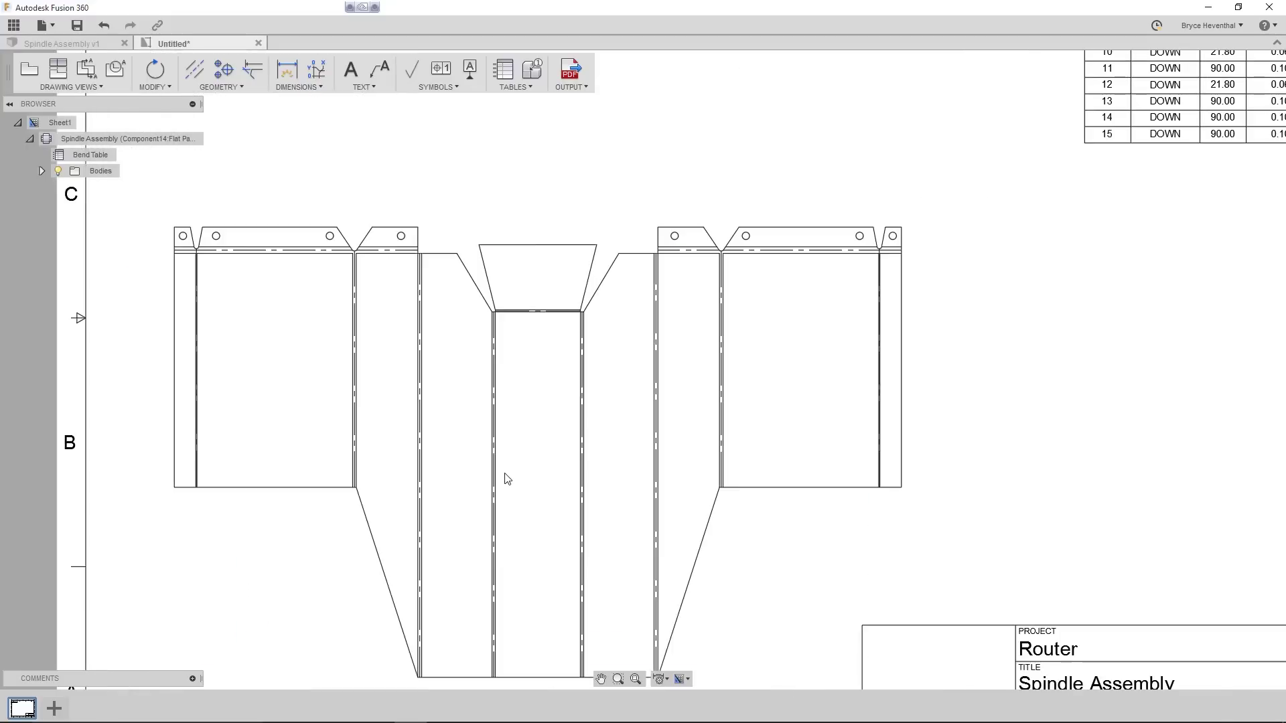
- Add bend identifiers 12, 8, 5, 3, 1, 6, 10, 11, 7, 9 and 13 to the bend lines
{"action": "left_click", "coordinate": [522, 89]}
{"action": "left_click", "coordinate": [518, 134]}
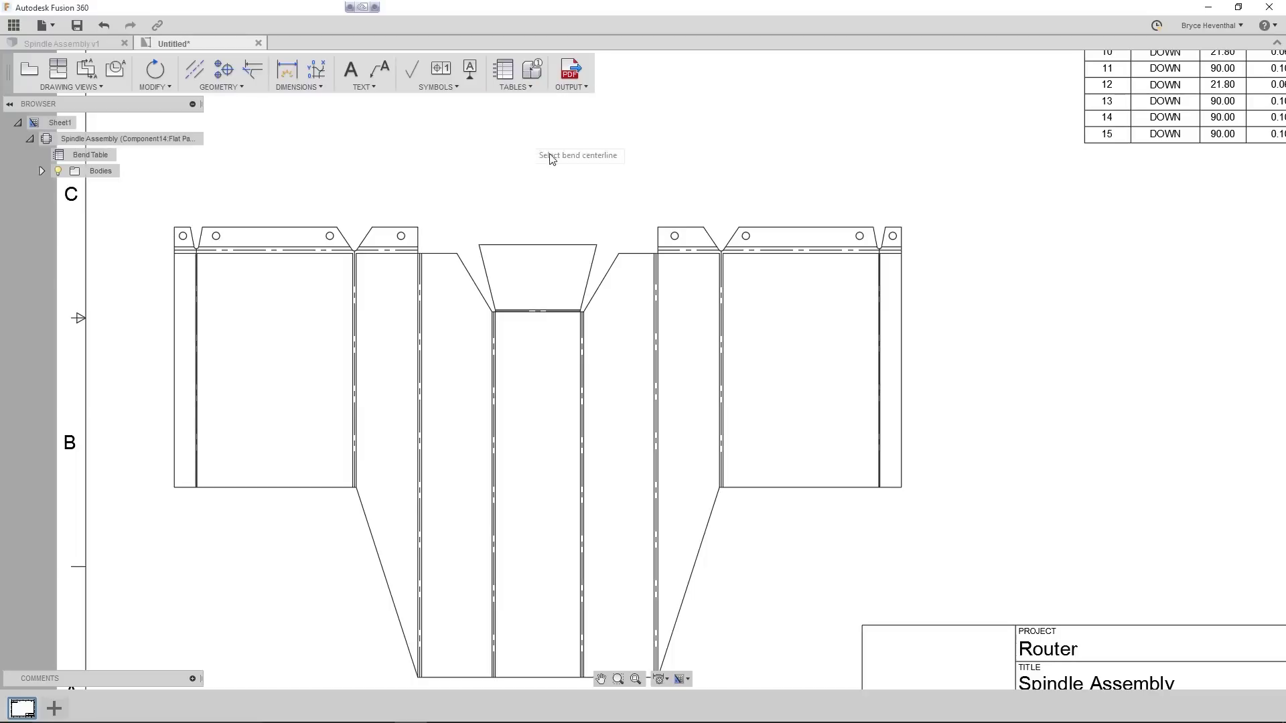
{"action": "left_click", "coordinate": [879, 368]}
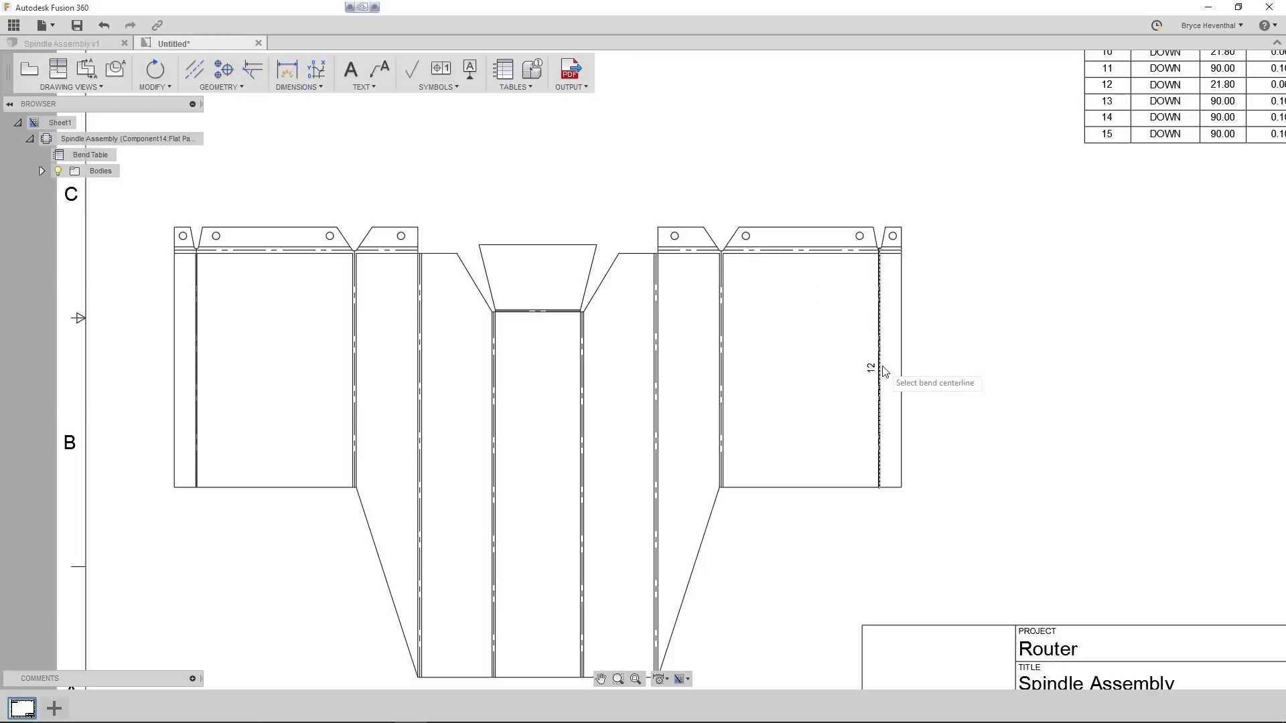
{"action": "left_click", "coordinate": [721, 368]}
{"action": "left_click", "coordinate": [656, 465]}
{"action": "left_click", "coordinate": [582, 494]}
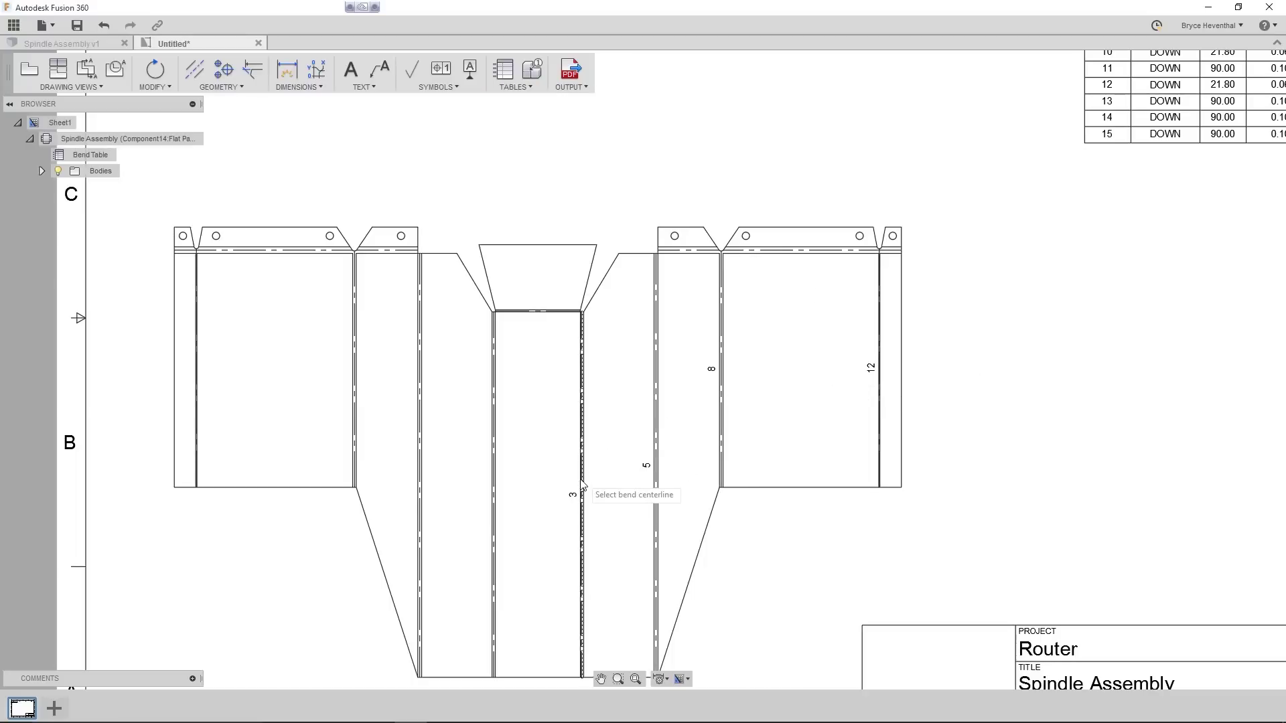
{"action": "left_click", "coordinate": [494, 515]}
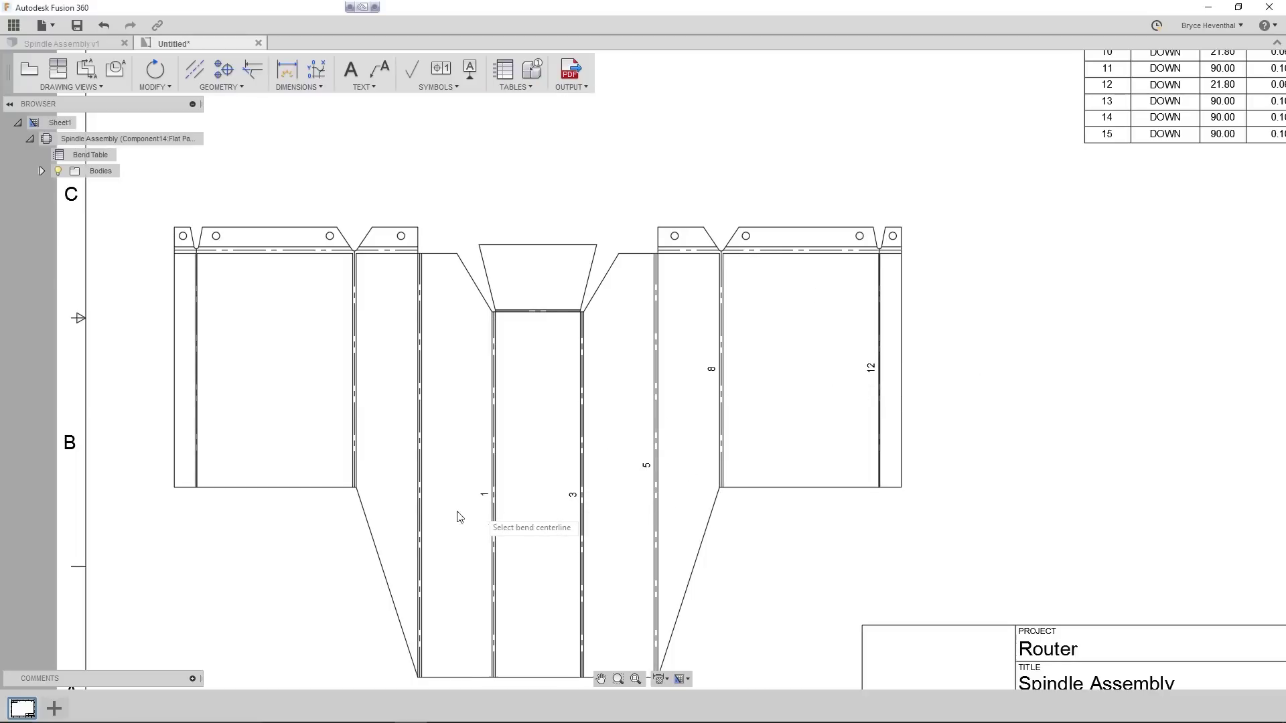
{"action": "left_click", "coordinate": [355, 456]}
{"action": "left_click", "coordinate": [197, 421]}
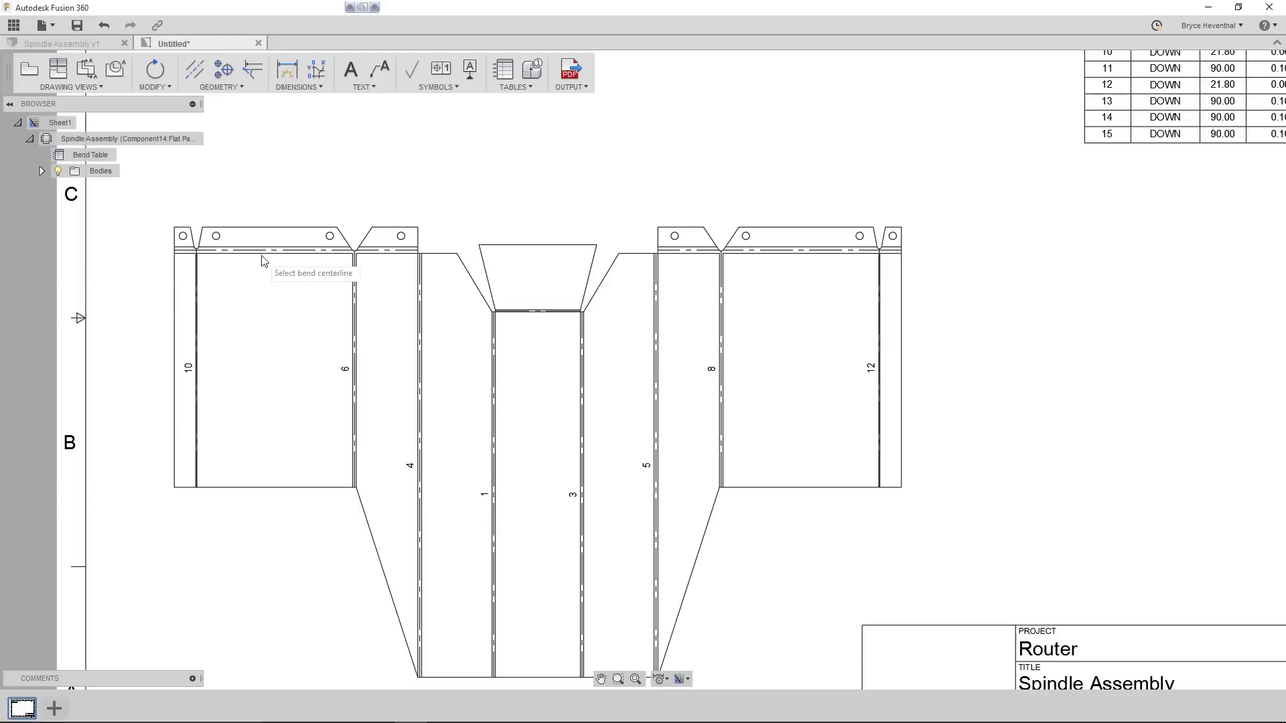
{"action": "left_click", "coordinate": [315, 250]}
{"action": "left_click", "coordinate": [387, 251]}
{"action": "left_click", "coordinate": [689, 251]}
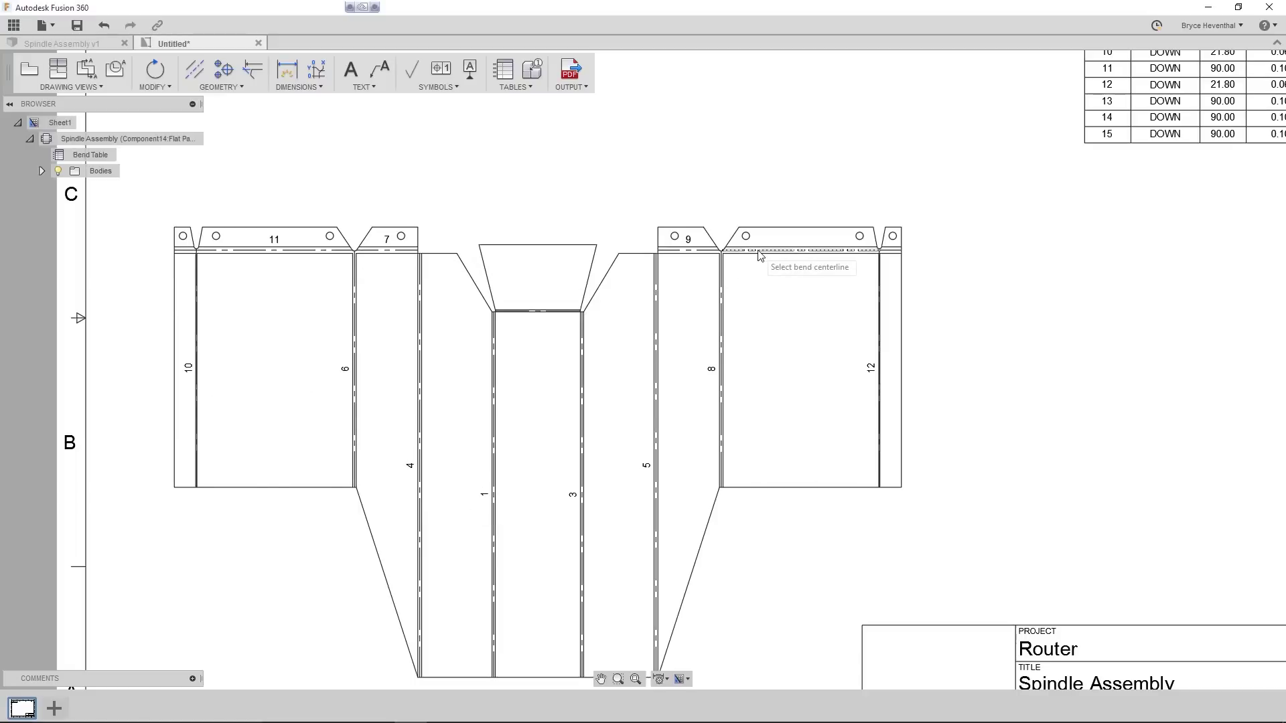
{"action": "left_click", "coordinate": [800, 250]}
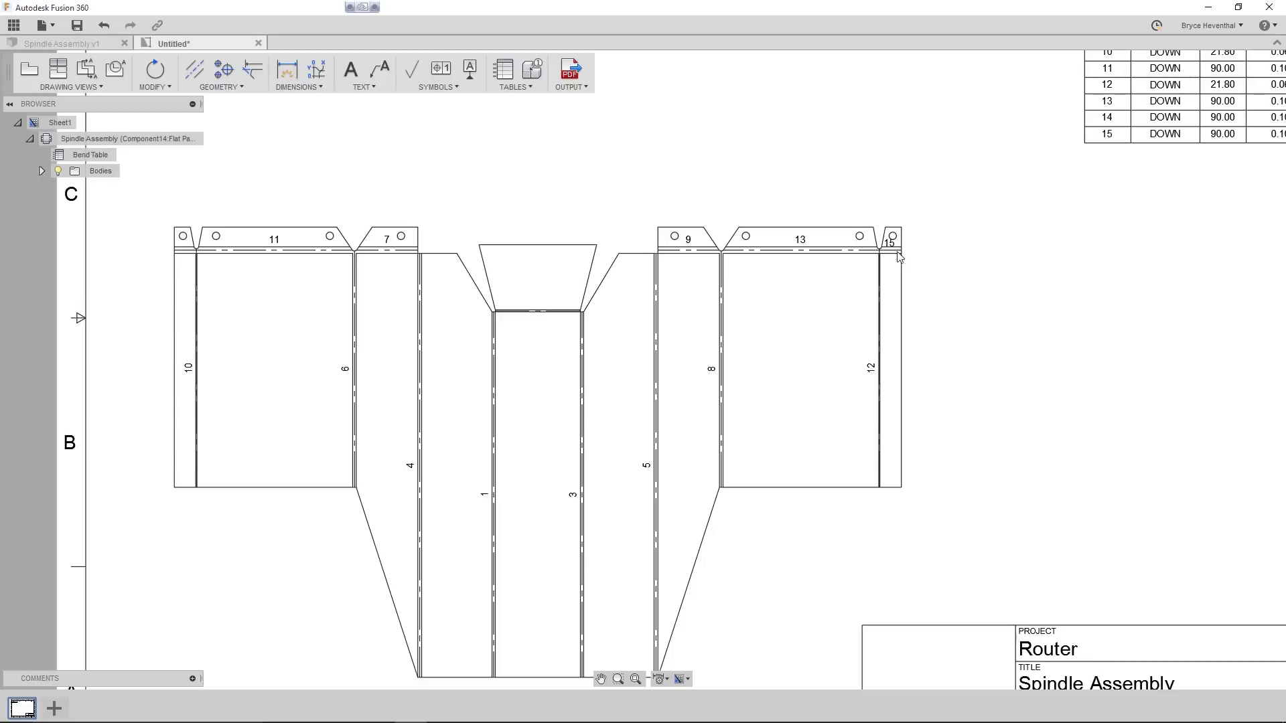
- Move bend label 15 outside the part on a leader
{"action": "left_click", "coordinate": [889, 245]}
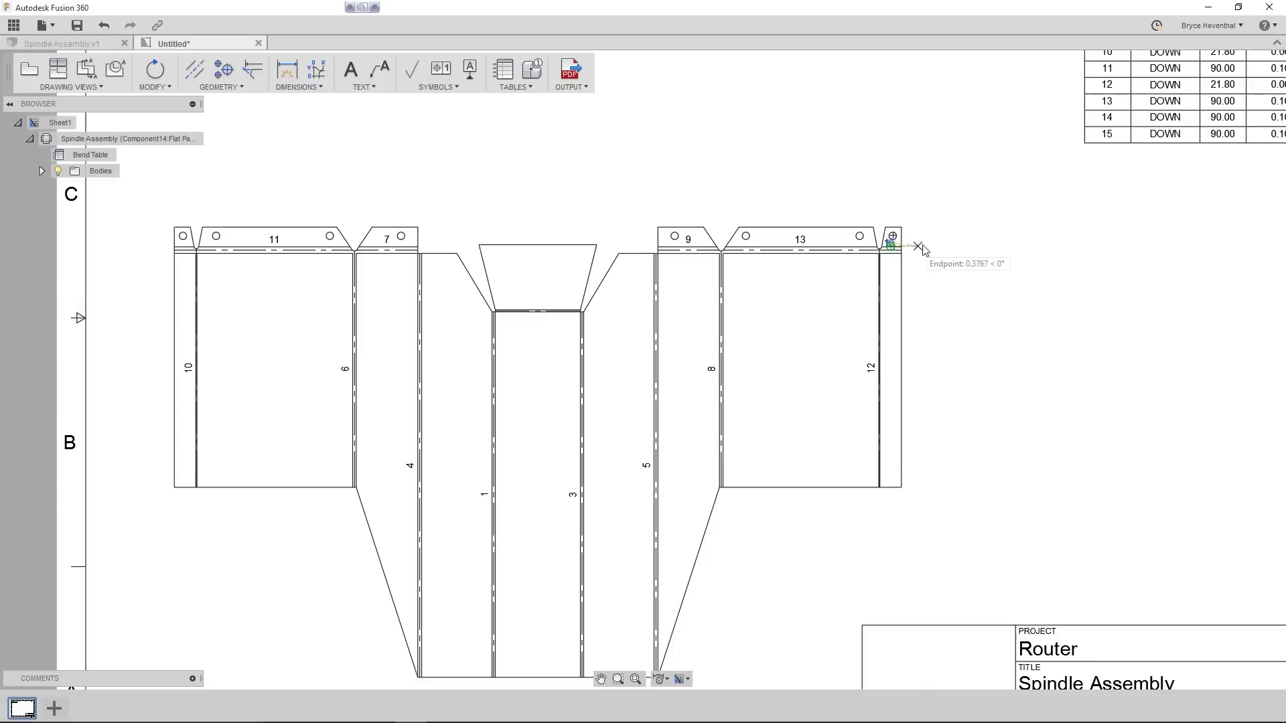
{"action": "left_click", "coordinate": [937, 227]}
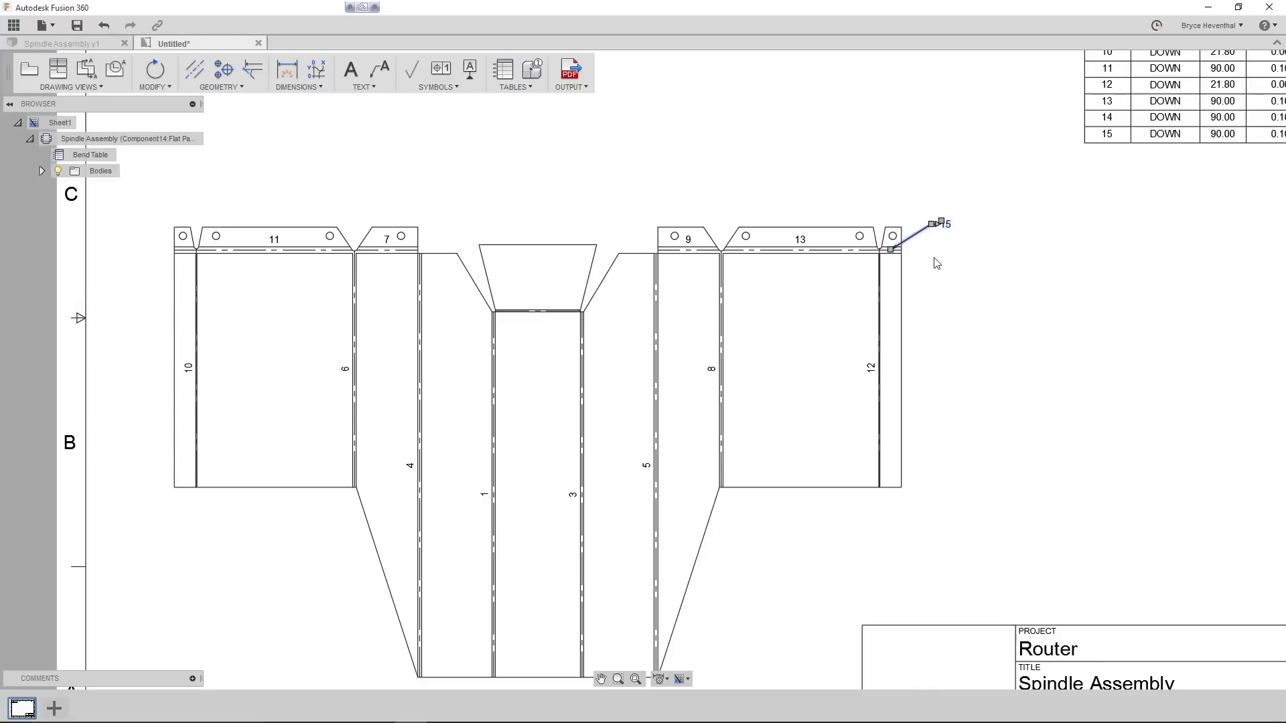
{"action": "key", "text": "Escape"}
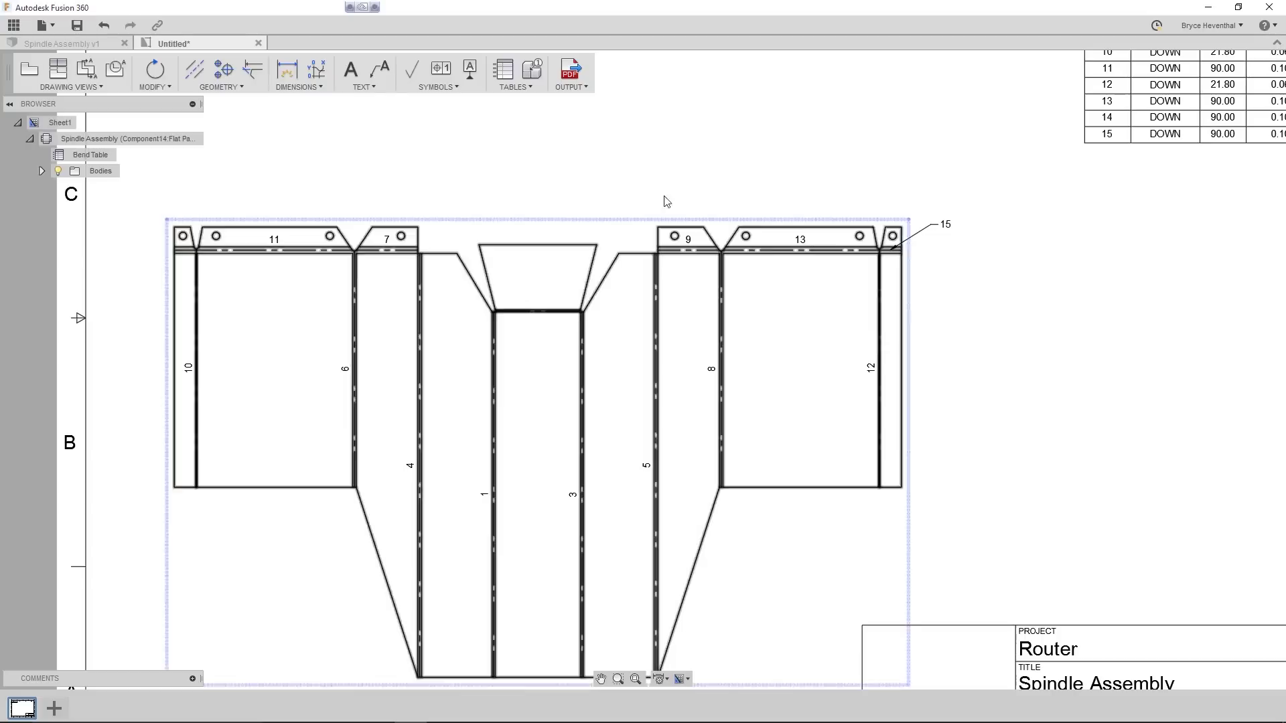
- Dimension the 0.30 gap from the top-left tab edge to the first tab hole
{"action": "left_click", "coordinate": [295, 72]}
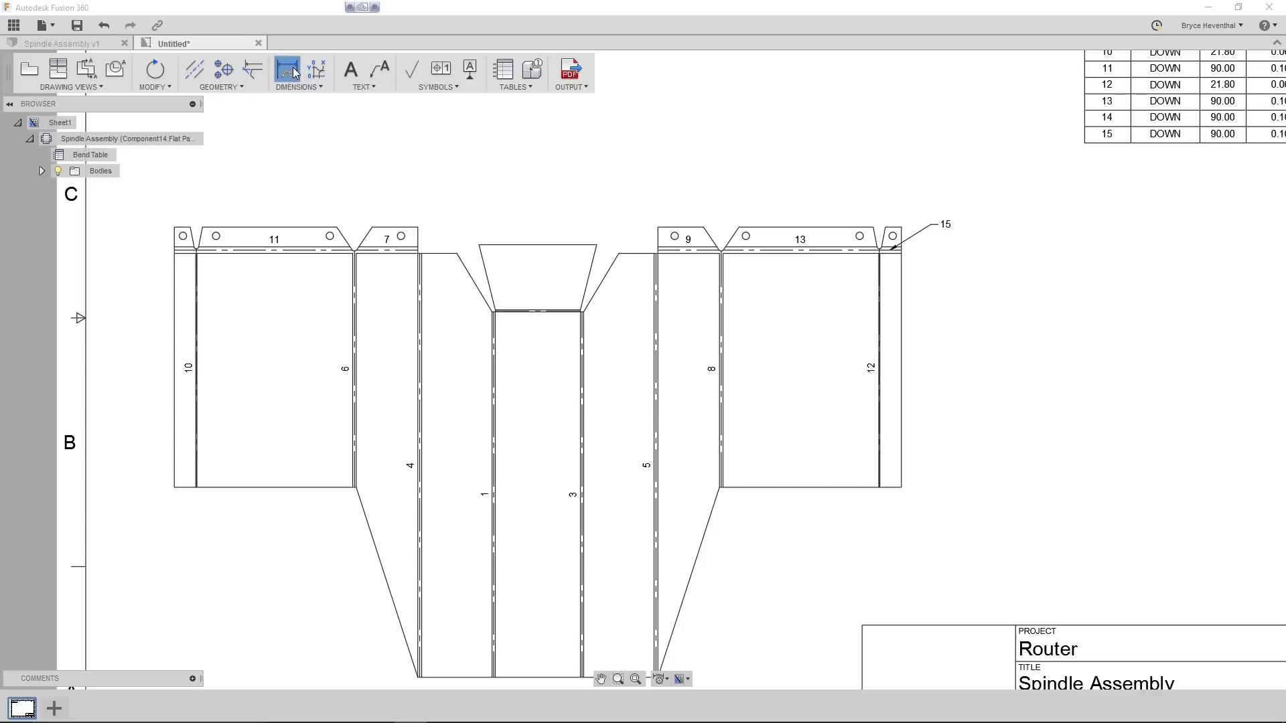
{"action": "left_click", "coordinate": [173, 231]}
{"action": "left_click", "coordinate": [183, 236]}
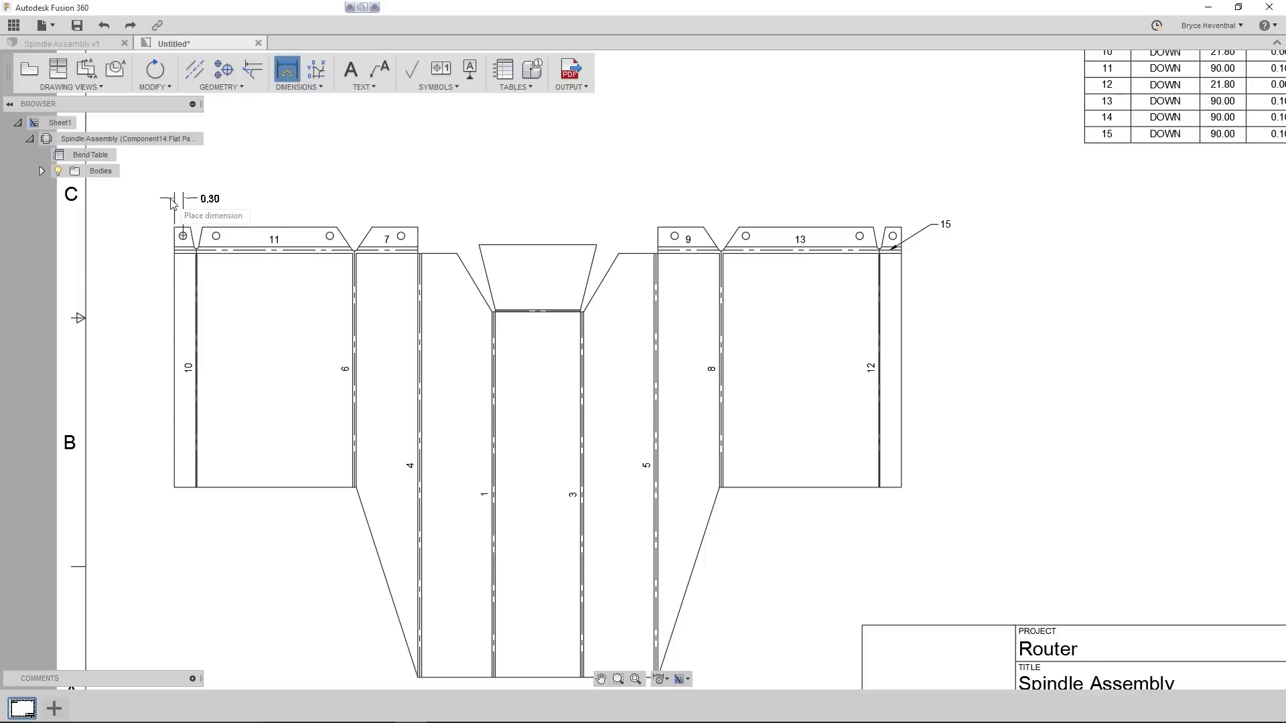
{"action": "left_click", "coordinate": [176, 195]}
{"action": "key", "text": "Escape"}
{"action": "left_click", "coordinate": [211, 195]}
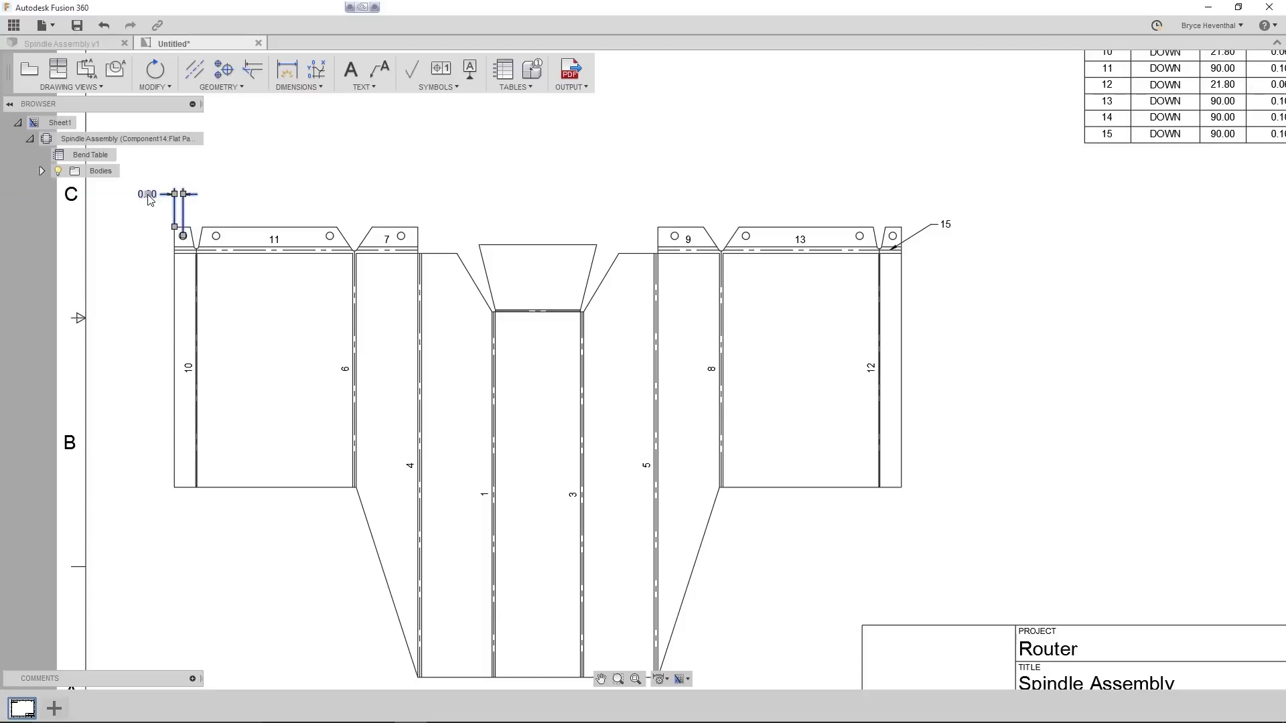
- Chain-dimension the tab holes: 1.13, 3.88, 2.43, 9.34, 2.43, 3.88, 1.13, 0.30
{"action": "left_click", "coordinate": [287, 69]}
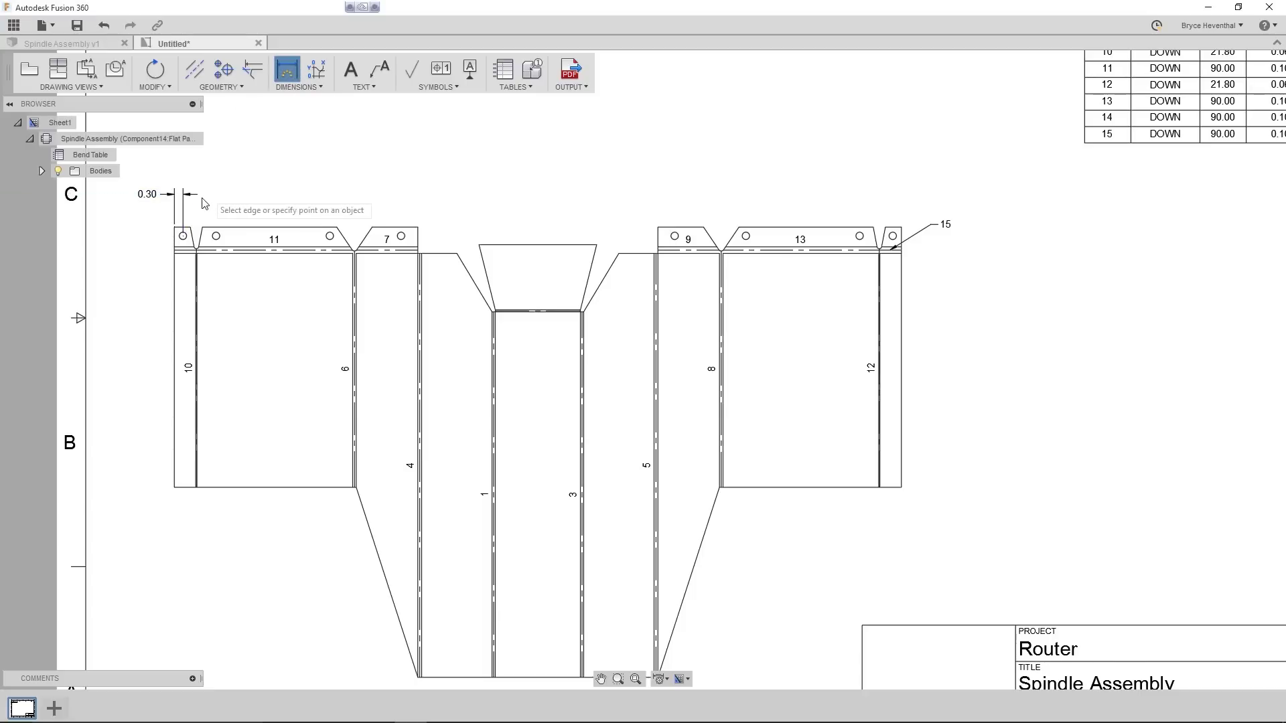
{"action": "left_click", "coordinate": [183, 236]}
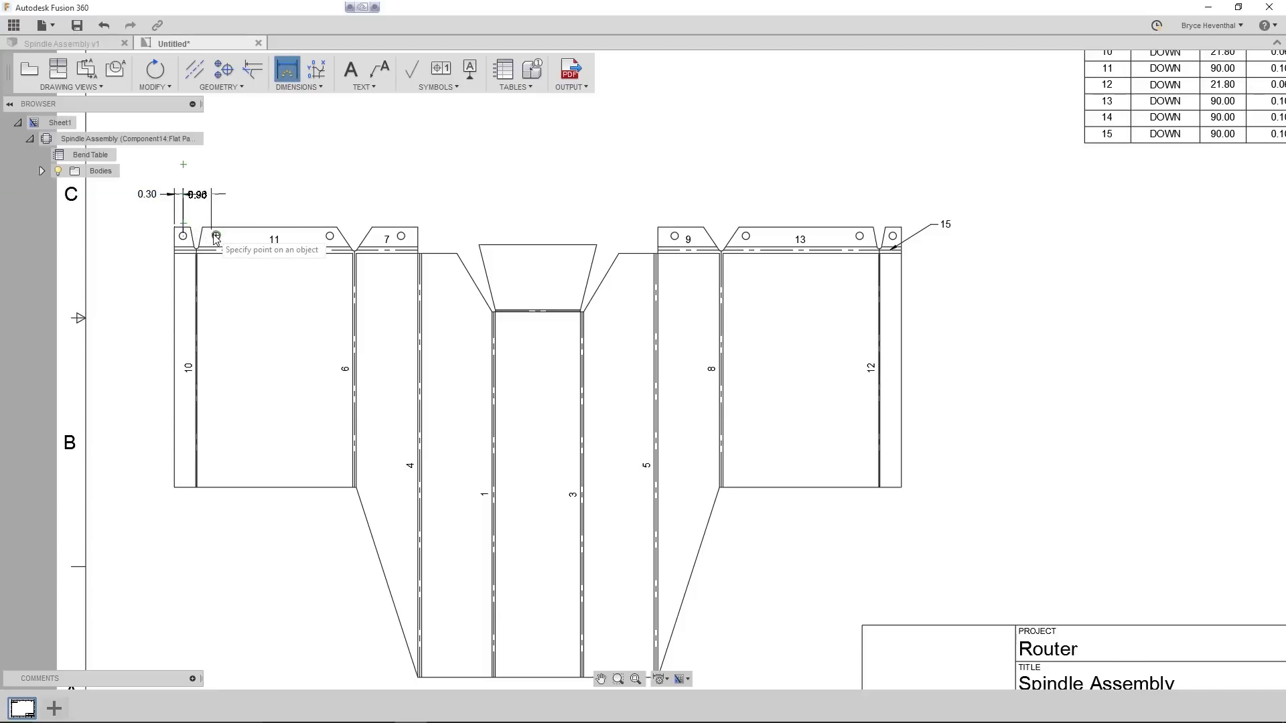
{"action": "left_click", "coordinate": [215, 235]}
{"action": "left_click", "coordinate": [329, 236]}
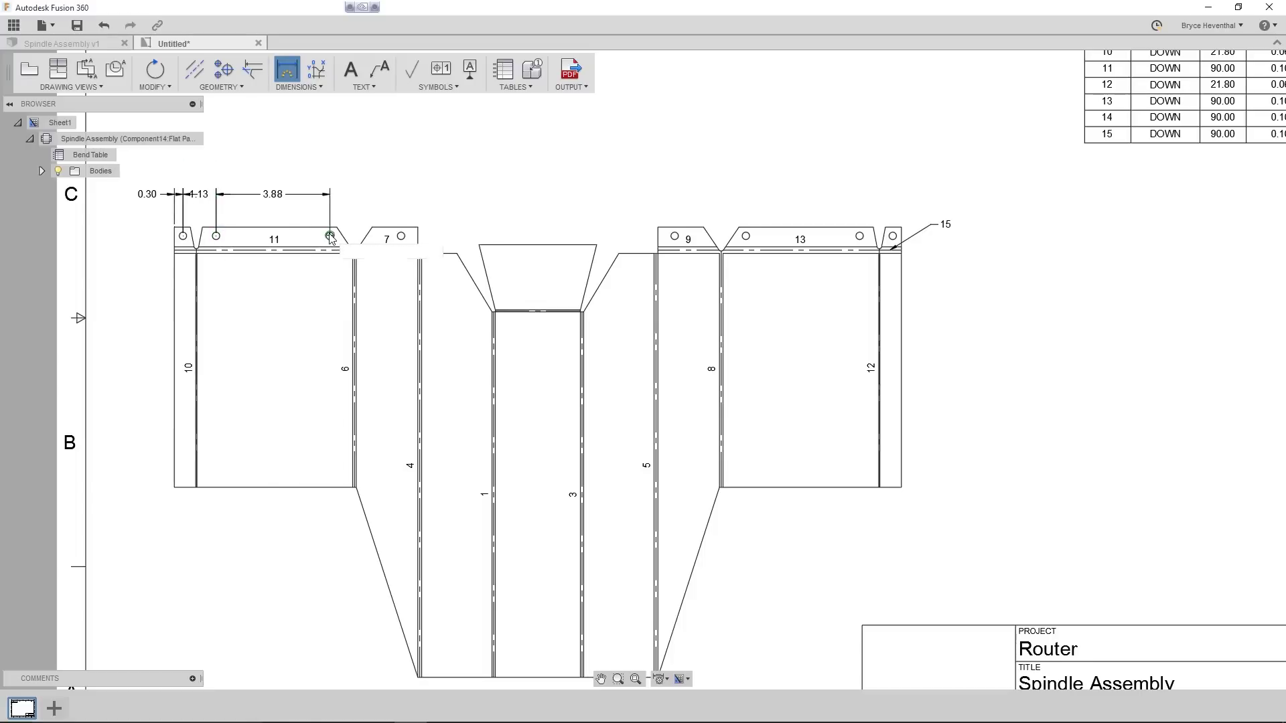
{"action": "left_click", "coordinate": [400, 236]}
{"action": "left_click", "coordinate": [675, 235]}
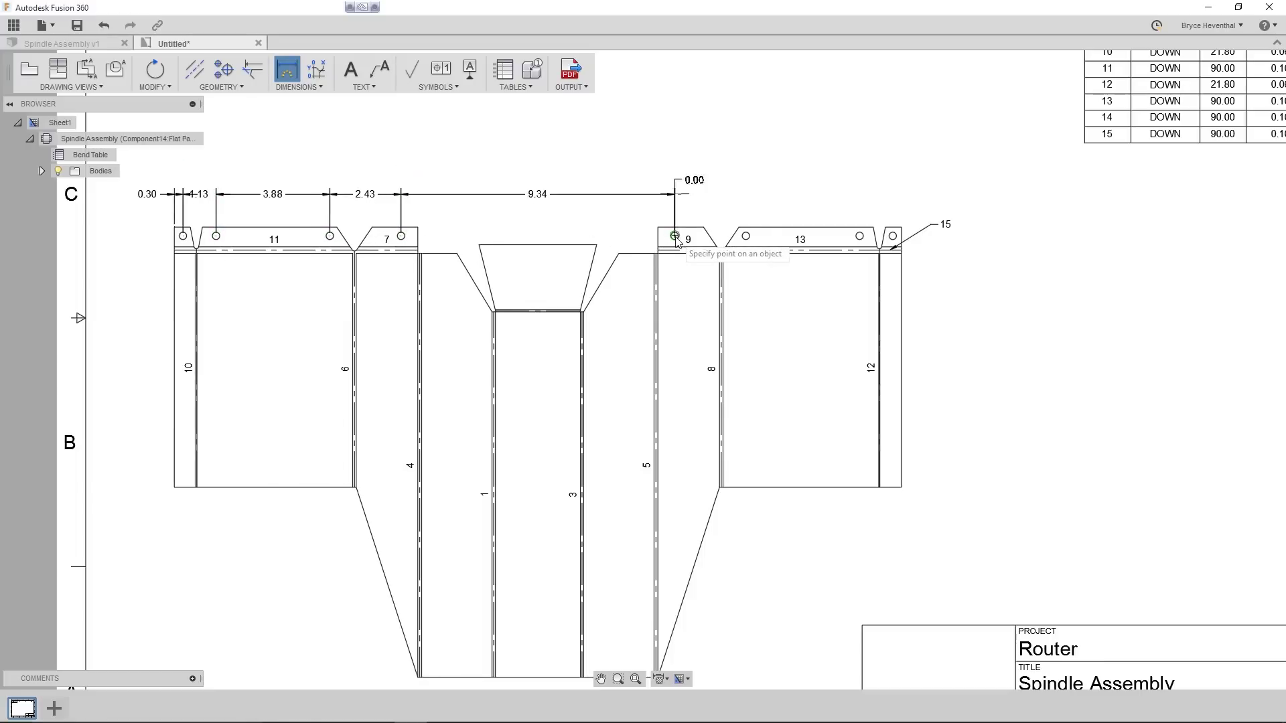
{"action": "left_click", "coordinate": [746, 236]}
{"action": "left_click", "coordinate": [860, 236]}
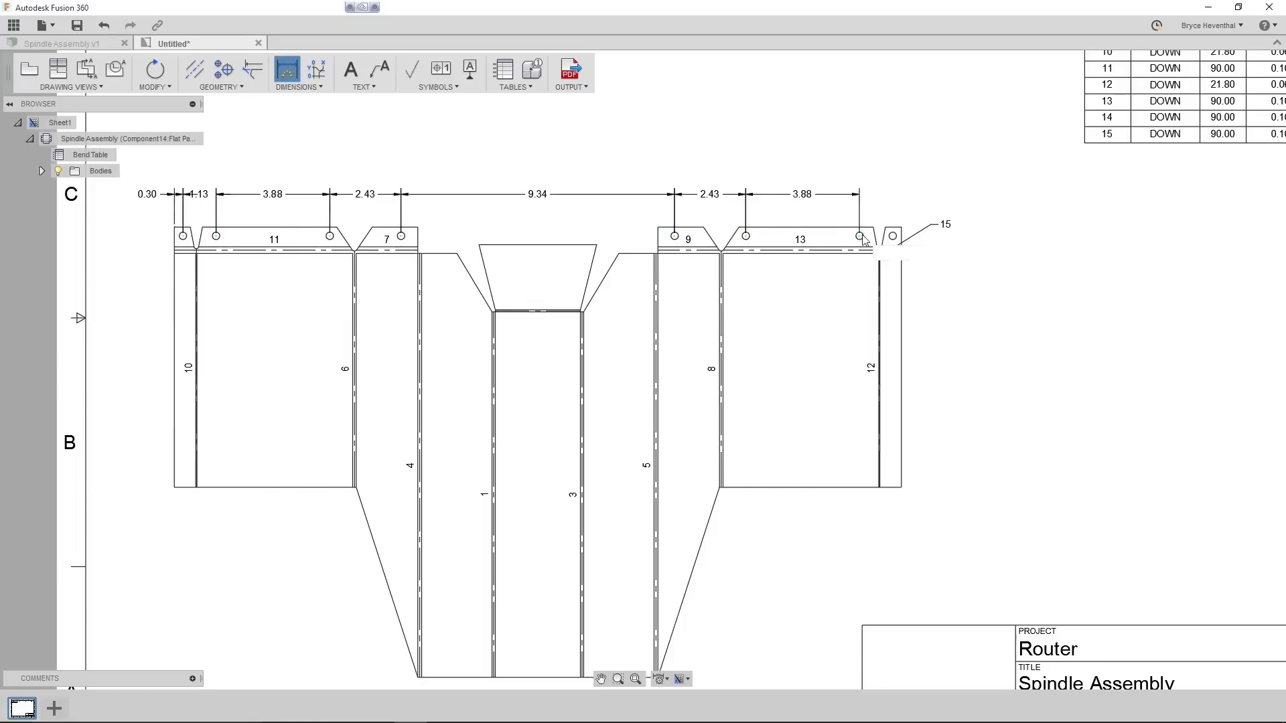
{"action": "left_click", "coordinate": [893, 236]}
{"action": "left_click", "coordinate": [902, 228]}
{"action": "key", "text": "Escape"}
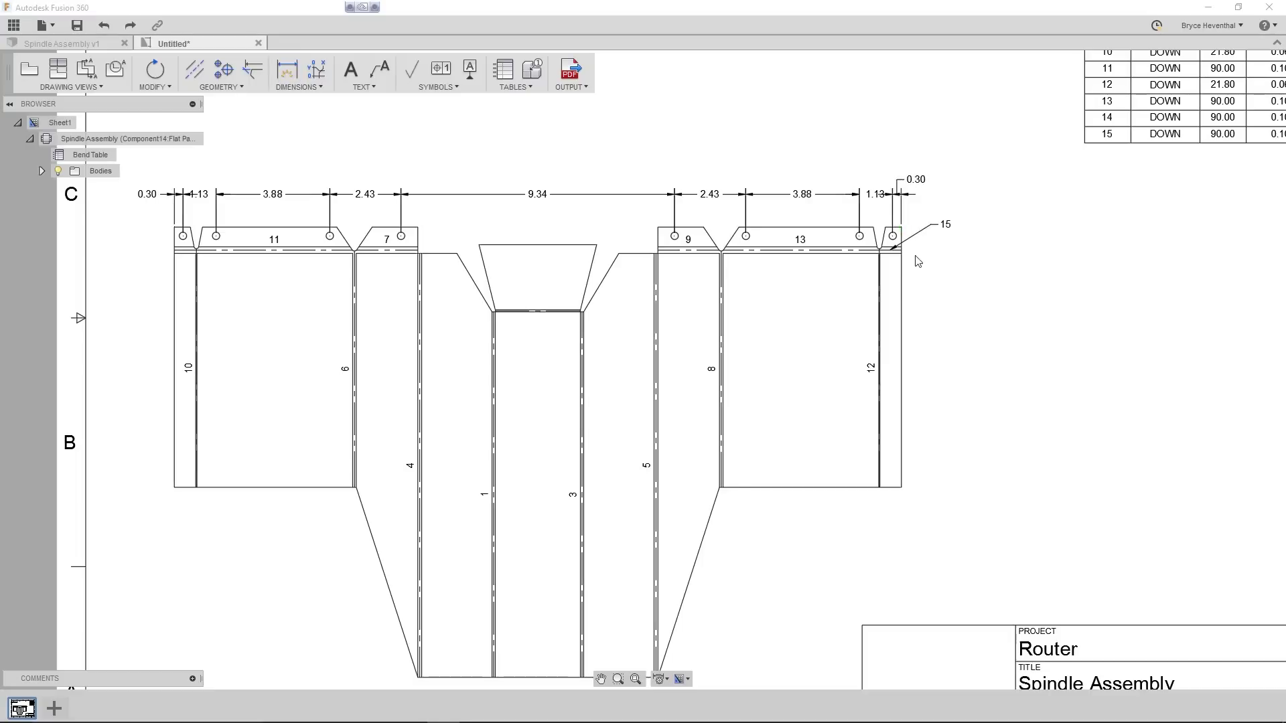
- Move the whole chain dimension row higher above the part
{"action": "left_click", "coordinate": [912, 210]}
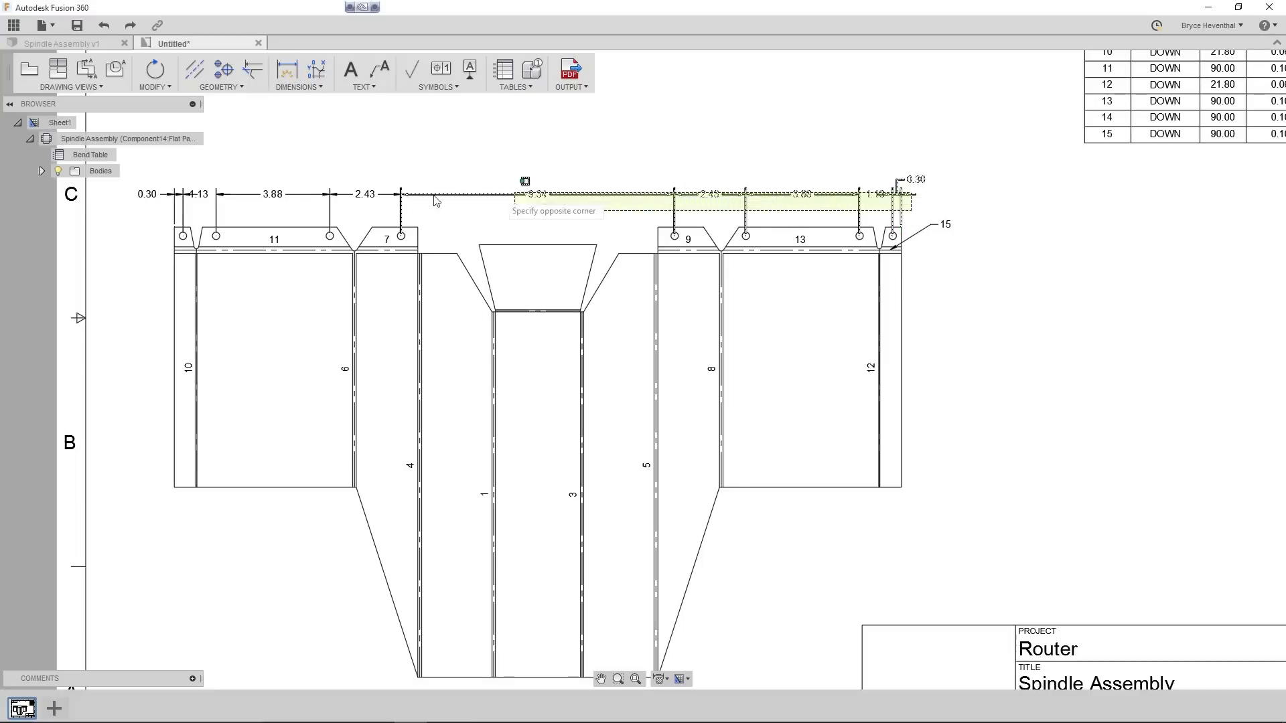
{"action": "left_click", "coordinate": [156, 177]}
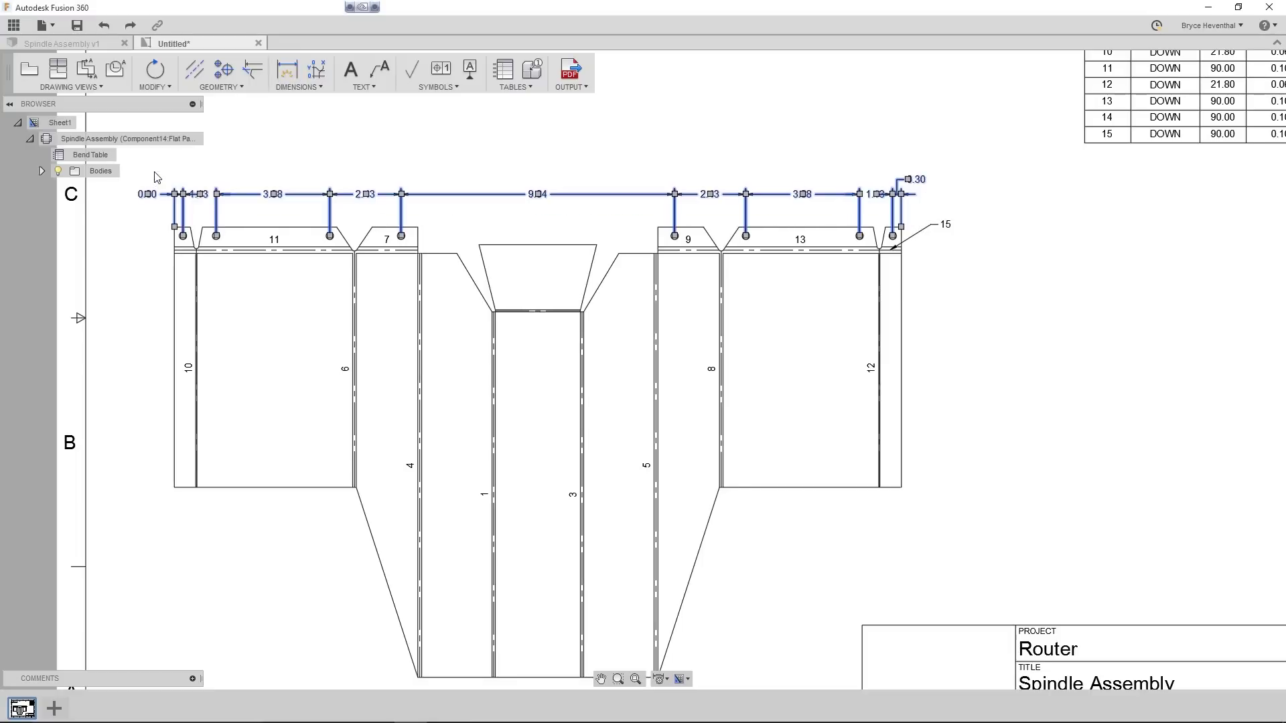
{"action": "left_click", "coordinate": [174, 193]}
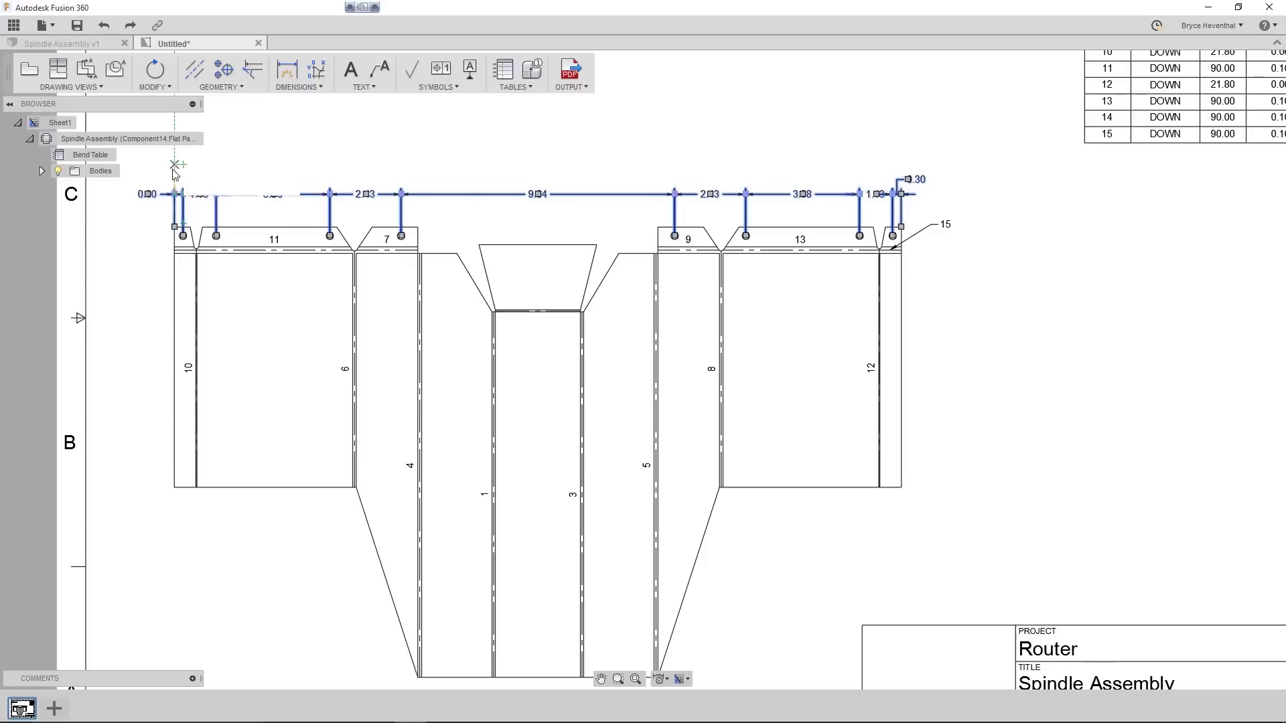
{"action": "left_click", "coordinate": [173, 165]}
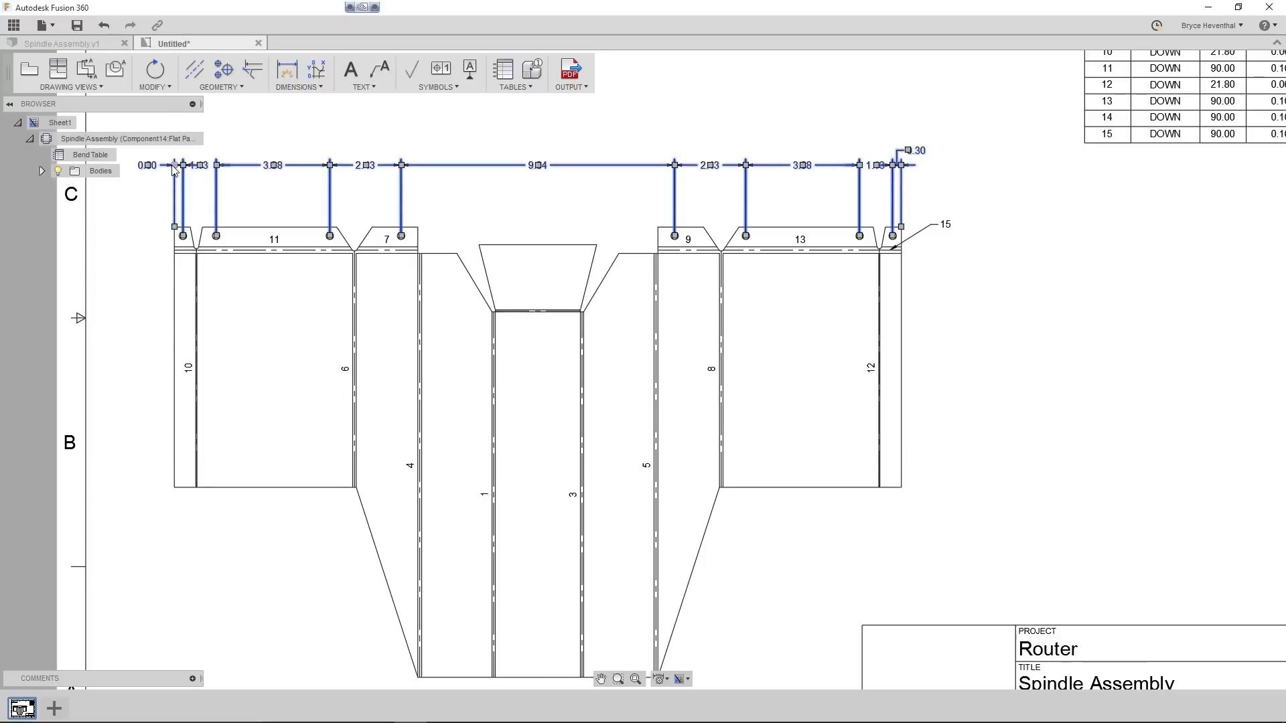
- Dimension the trapezoid's top edge as 4.02 and the centre panel width as 2.89
{"action": "key", "text": "Escape"}
{"action": "key", "text": "d"}
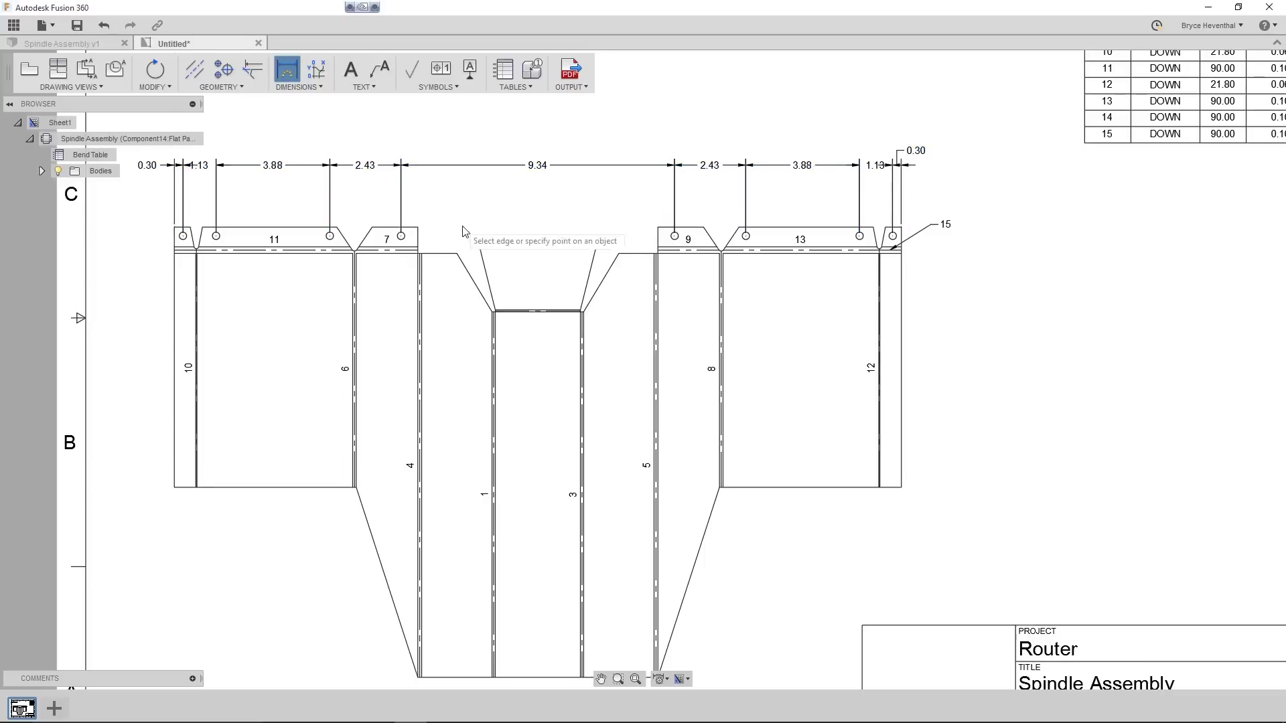
{"action": "left_click", "coordinate": [595, 245]}
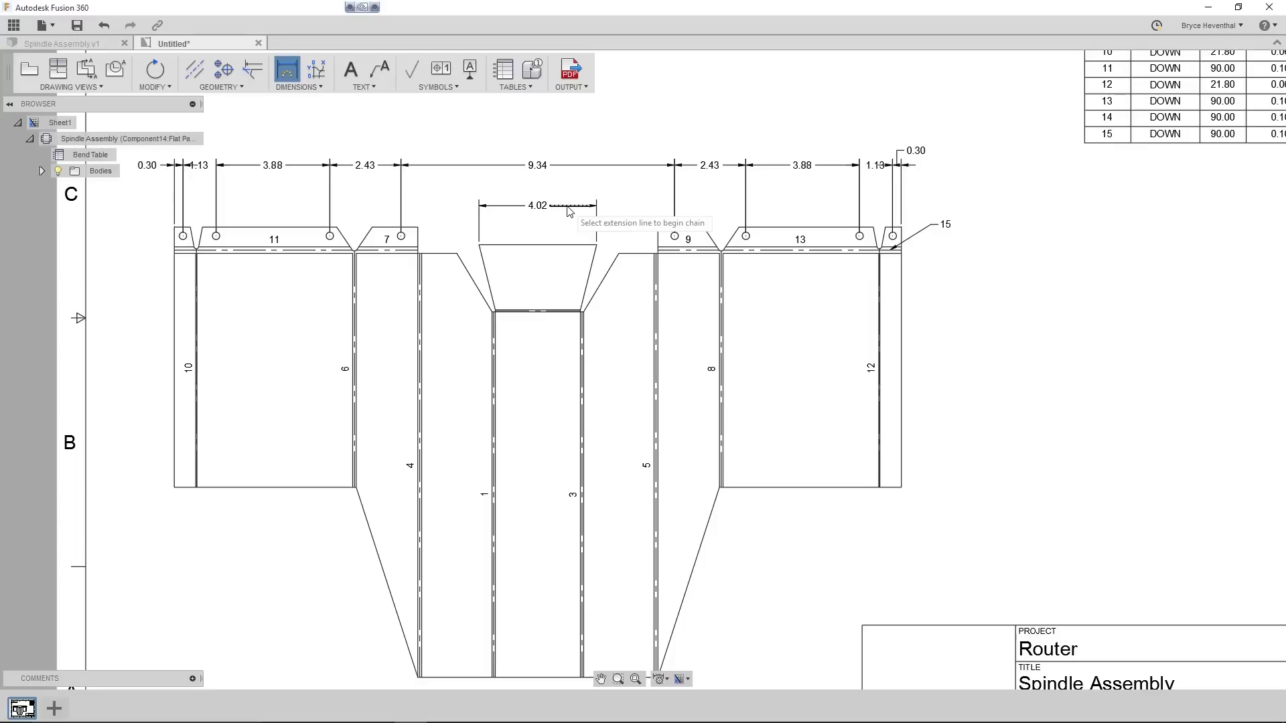
{"action": "left_click", "coordinate": [567, 209]}
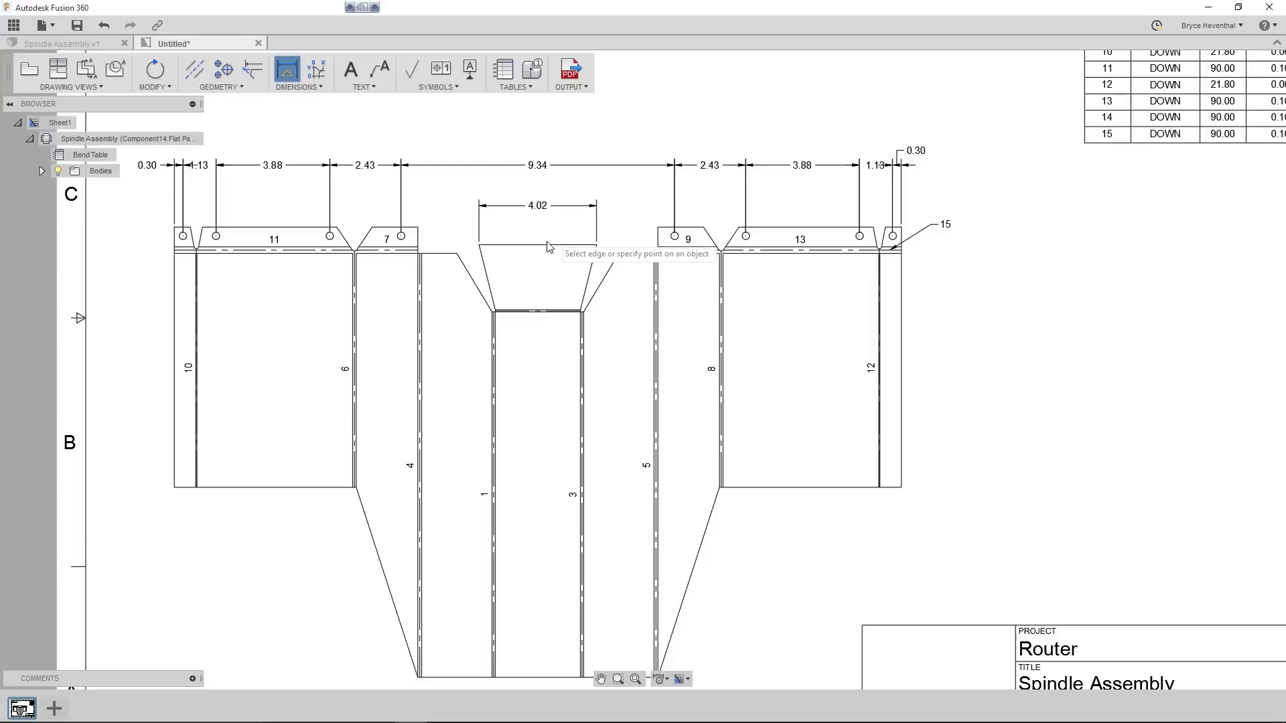
{"action": "left_click", "coordinate": [535, 313]}
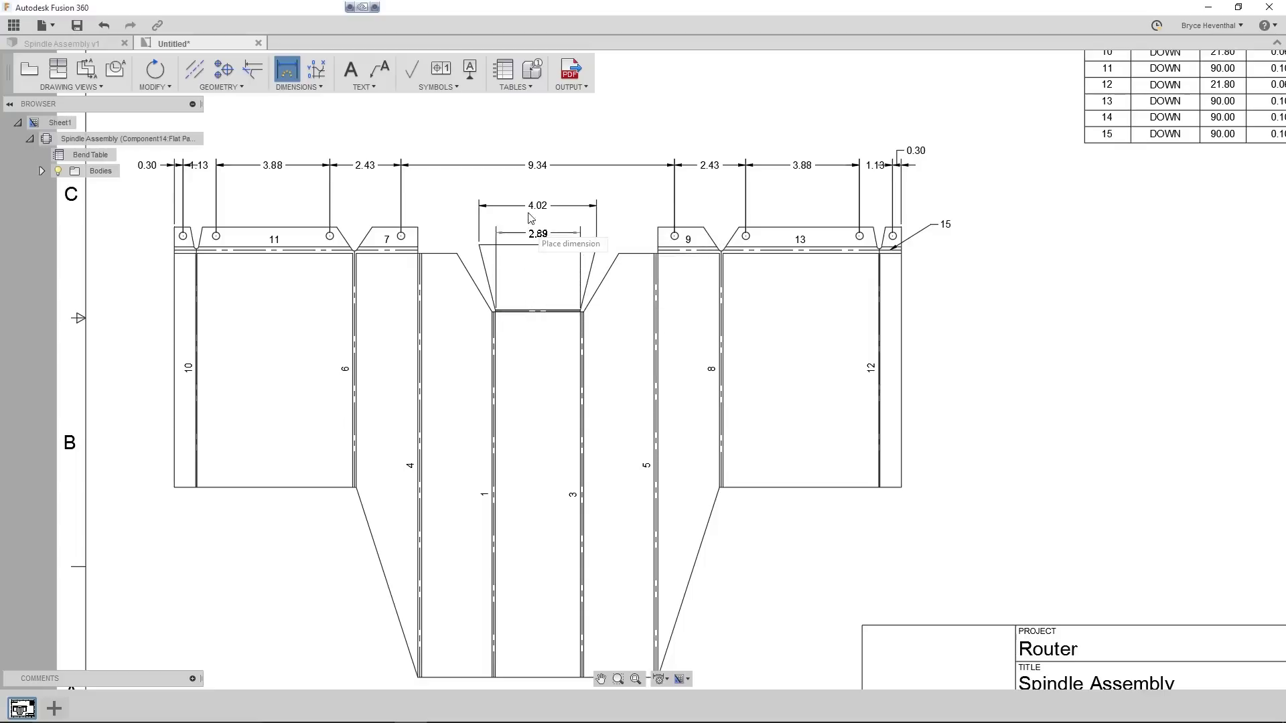
{"action": "left_click", "coordinate": [533, 127]}
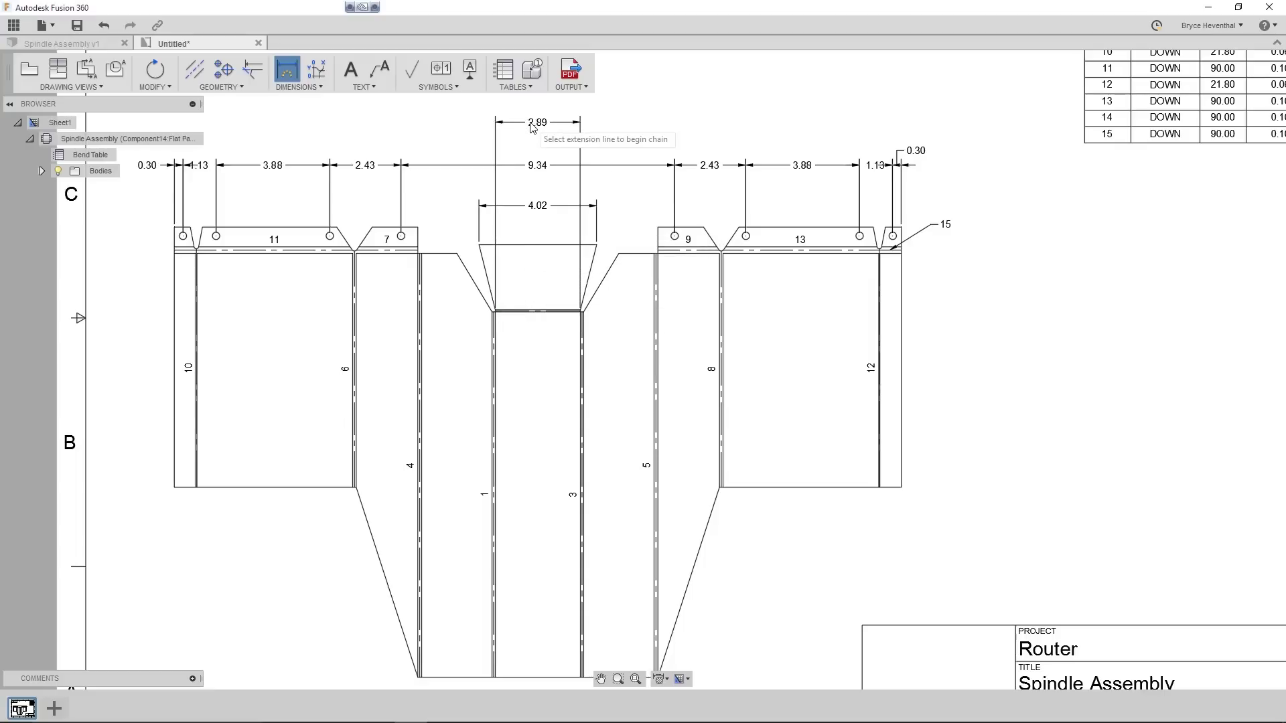
{"action": "key", "text": "Escape"}
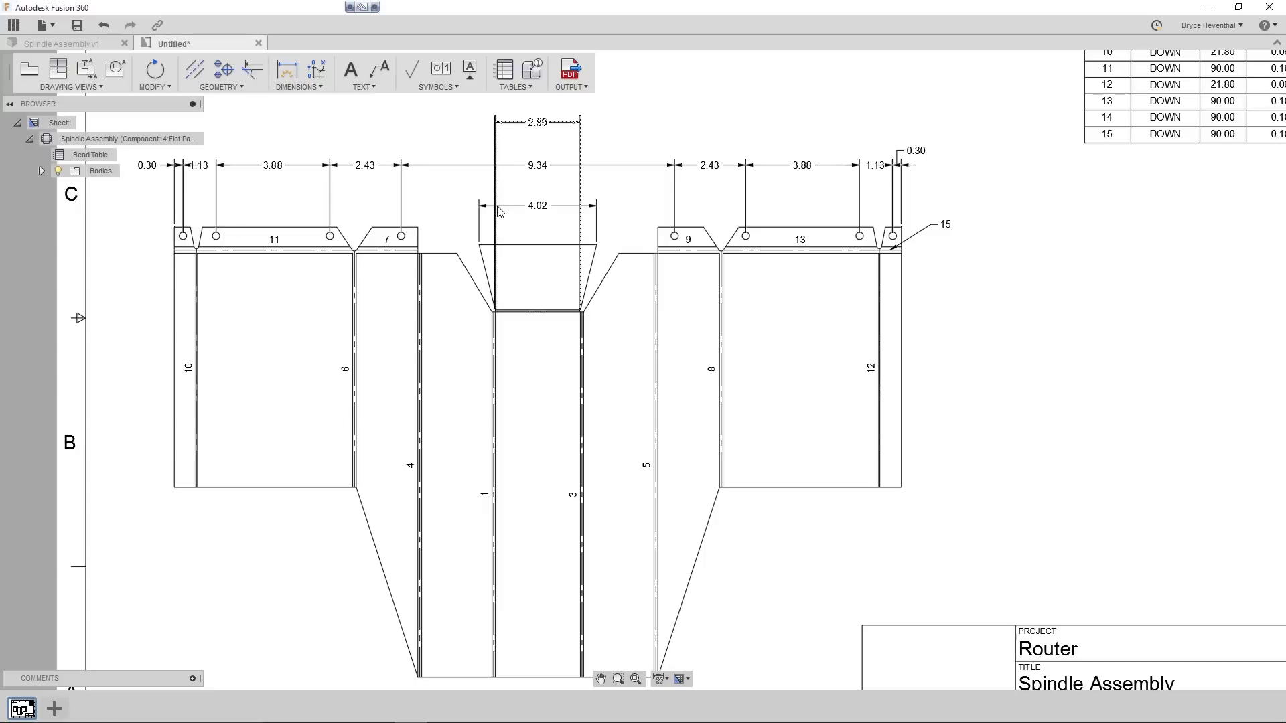
- Add a dimension break to the 2.89 dimension
{"action": "left_click", "coordinate": [540, 128]}
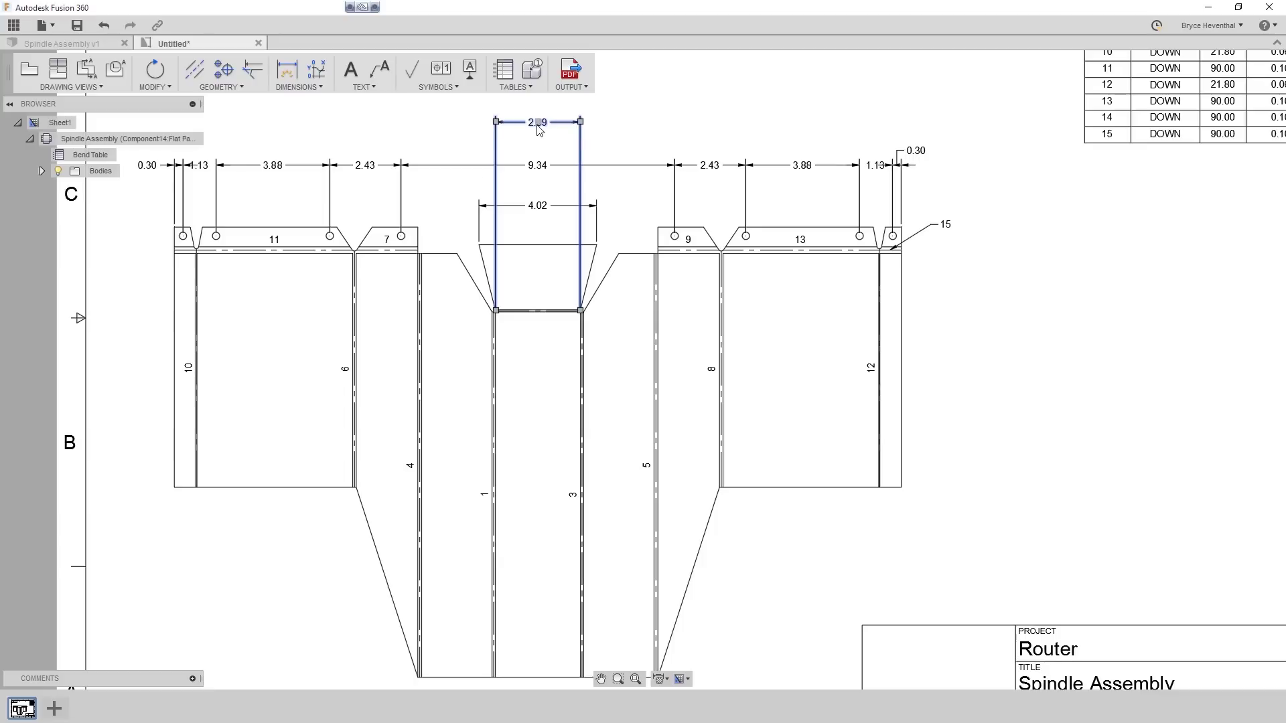
{"action": "right_click", "coordinate": [539, 129]}
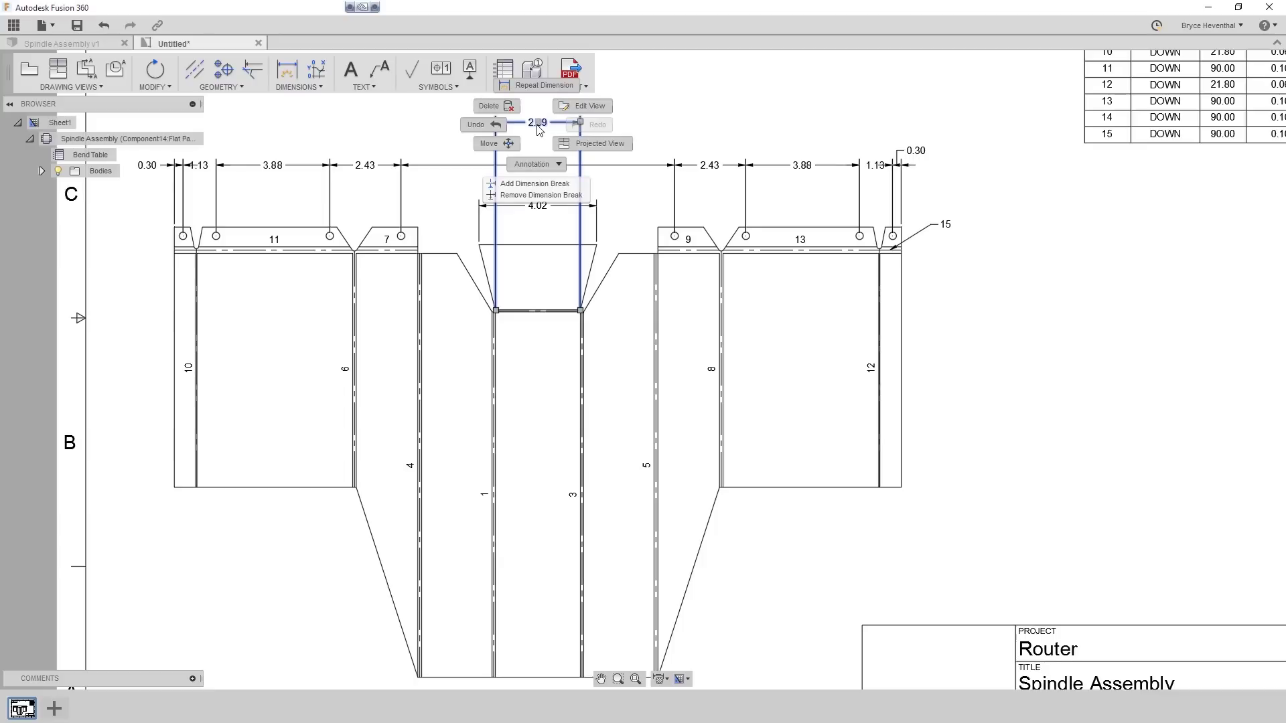
{"action": "left_click", "coordinate": [538, 183]}
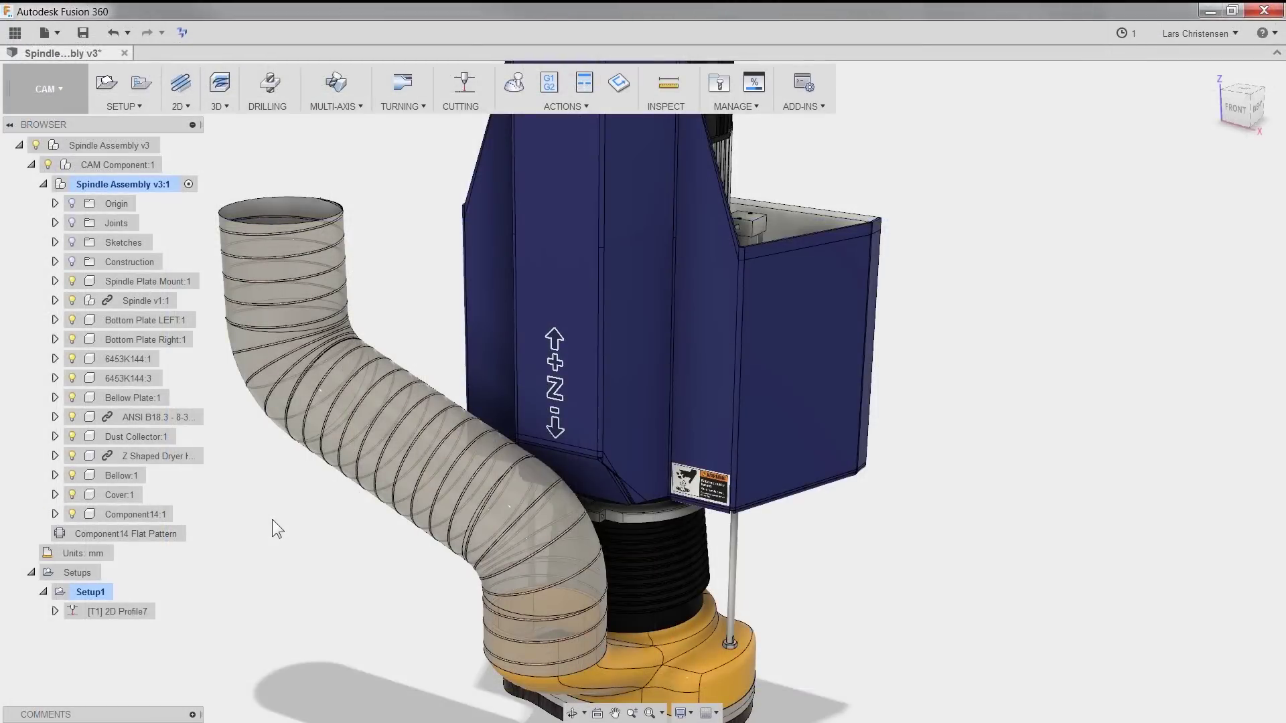
- Hide the hose, bellow and spindle components, switch to CAM, and expand CAM Component:1
{"action": "left_click_drag", "start_coordinate": [72, 320], "coordinate": [72, 496]}
{"action": "key", "text": "F6"}
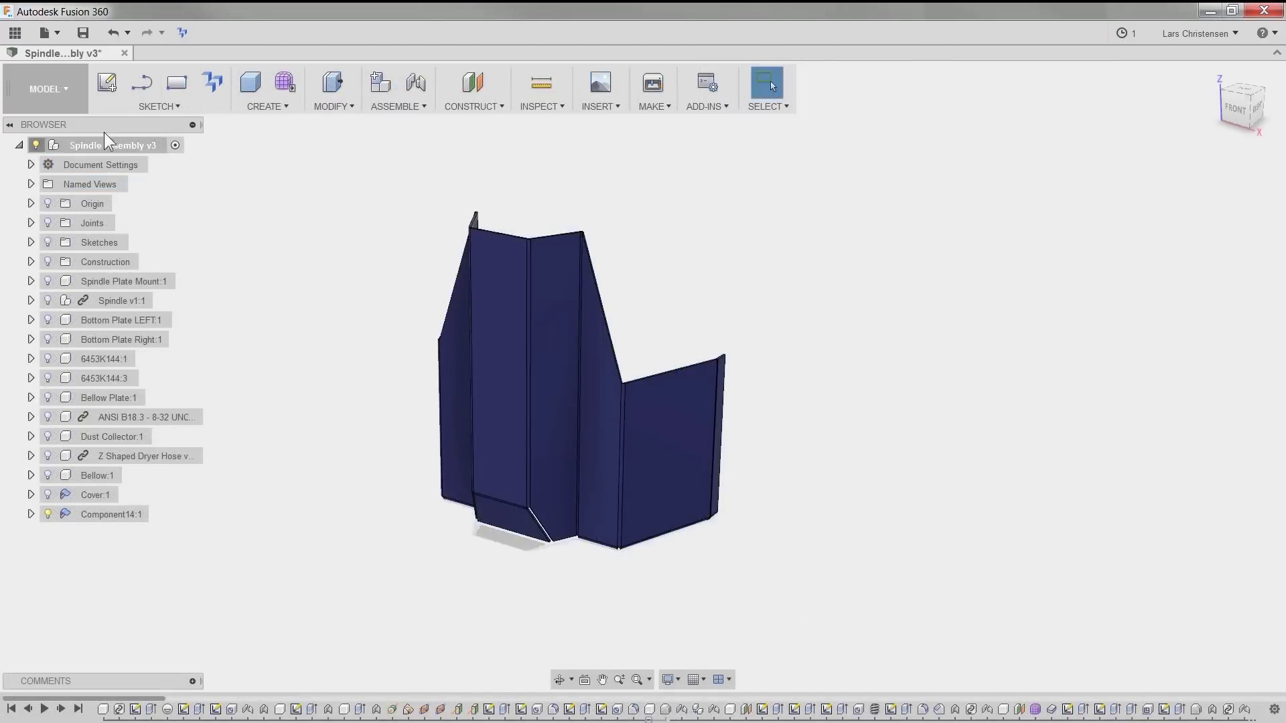
{"action": "left_click", "coordinate": [56, 87]}
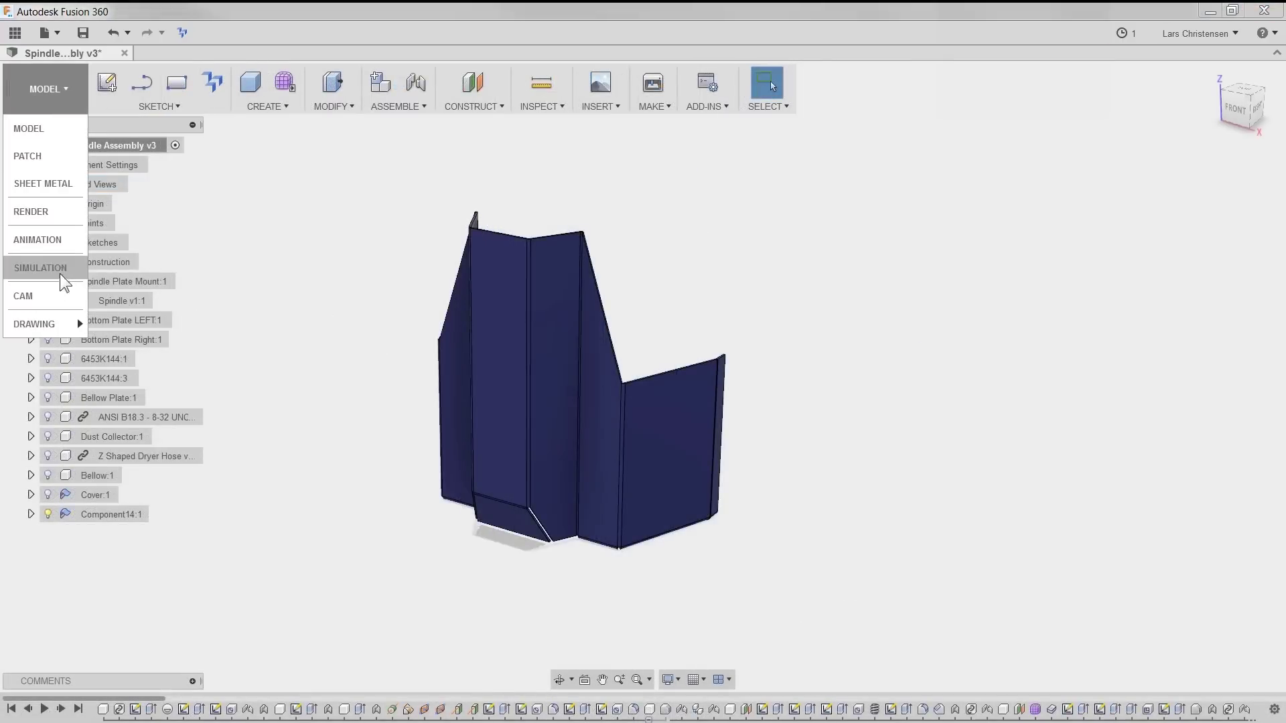
{"action": "left_click", "coordinate": [63, 295]}
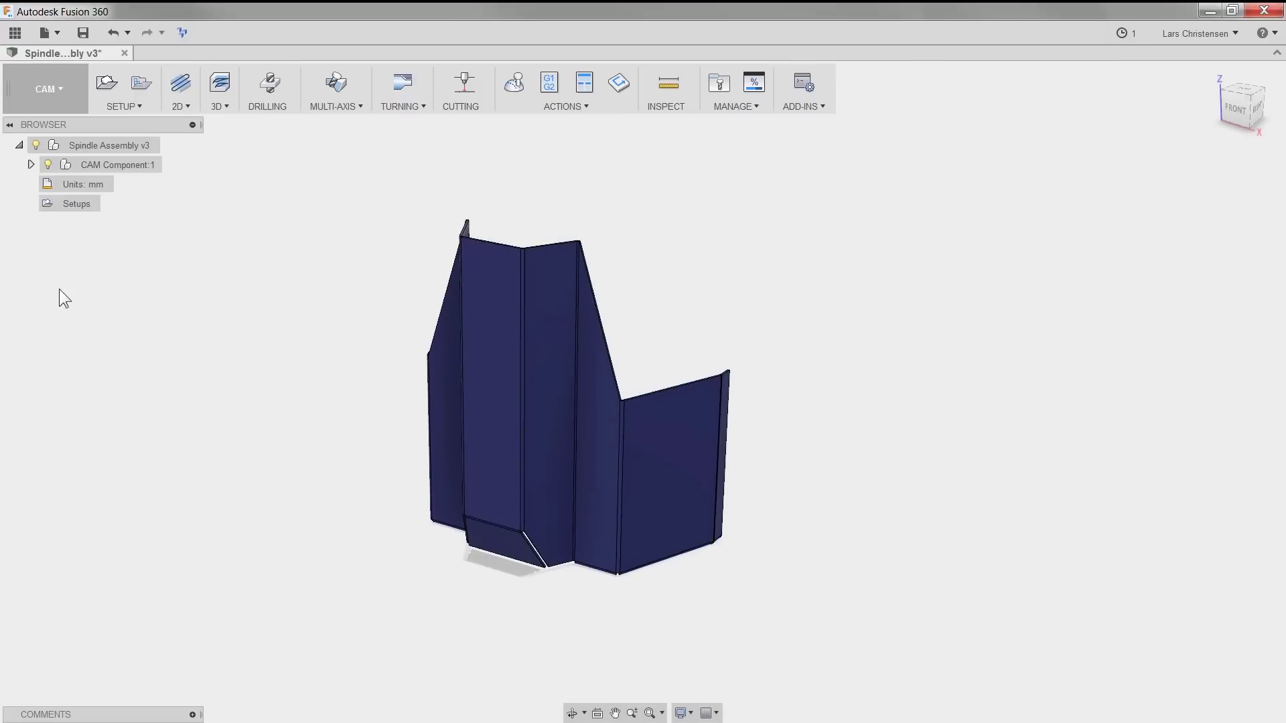
{"action": "left_click", "coordinate": [31, 164]}
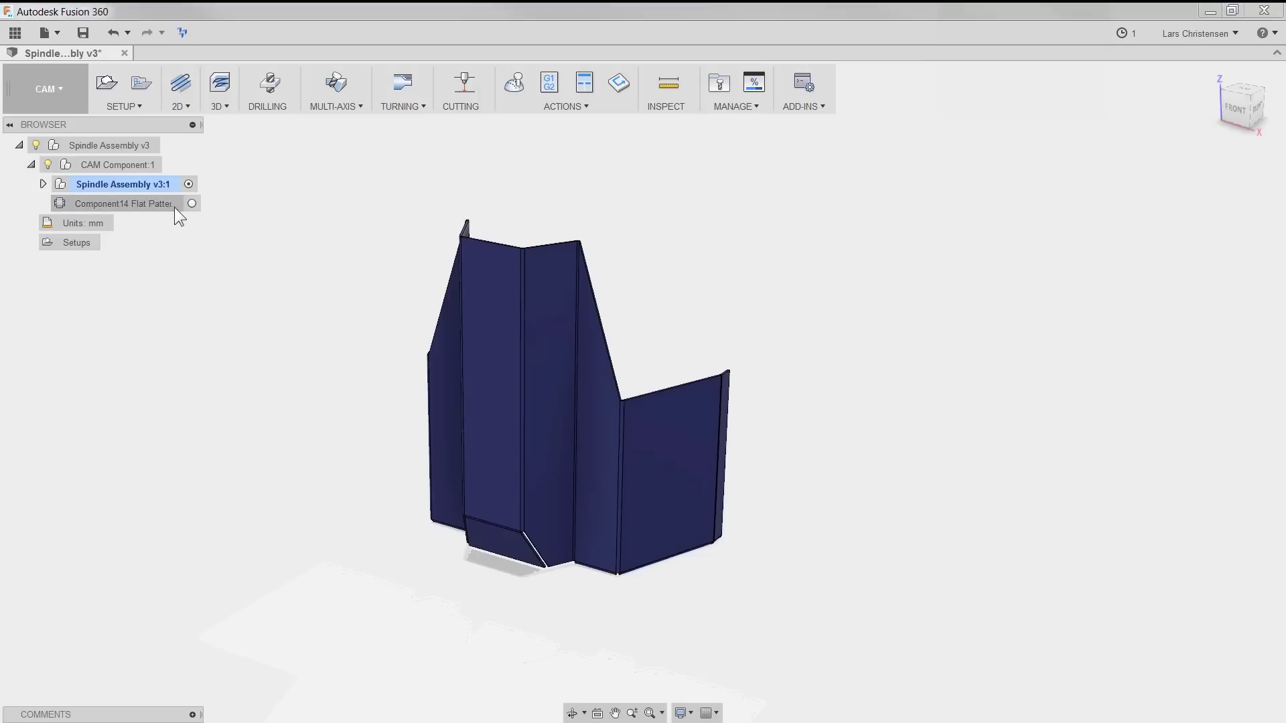
- Activate Component14 Flat Pattern and create a setup with its origin at the left stock corner
{"action": "left_click", "coordinate": [191, 203]}
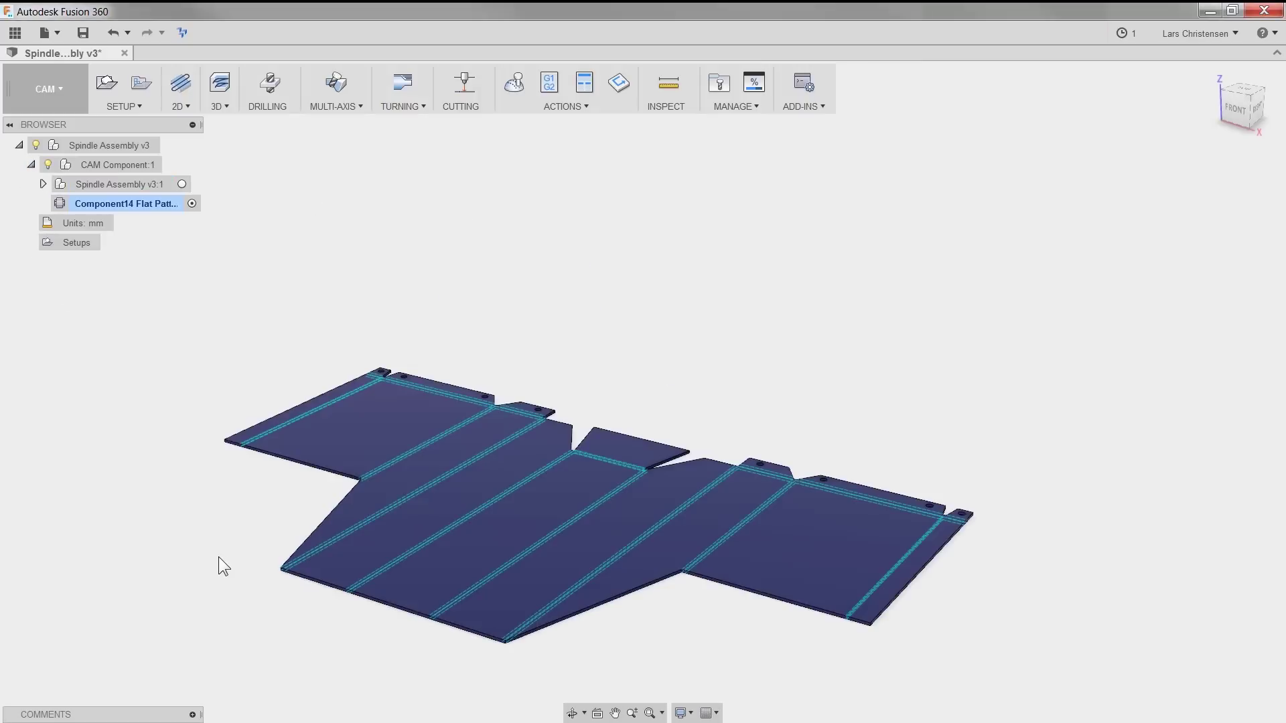
{"action": "left_click", "coordinate": [113, 90]}
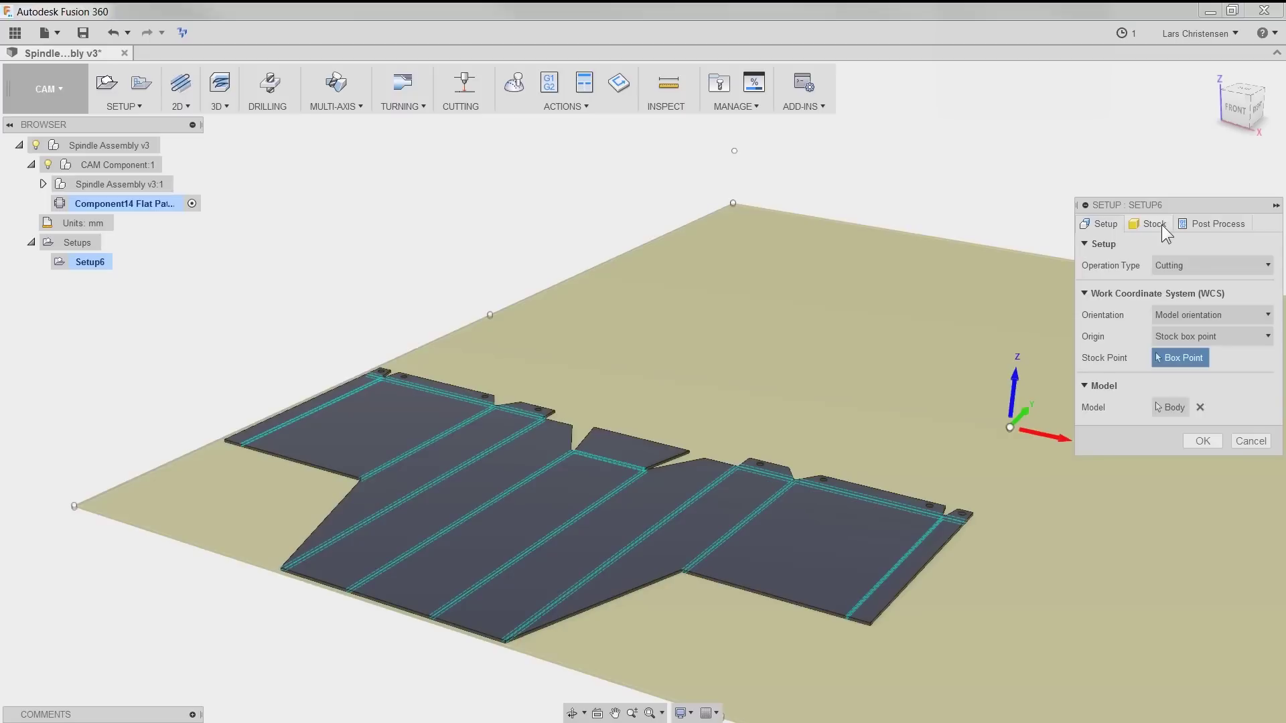
{"action": "left_click", "coordinate": [1149, 224]}
{"action": "left_click", "coordinate": [1102, 224]}
{"action": "left_click", "coordinate": [74, 505]}
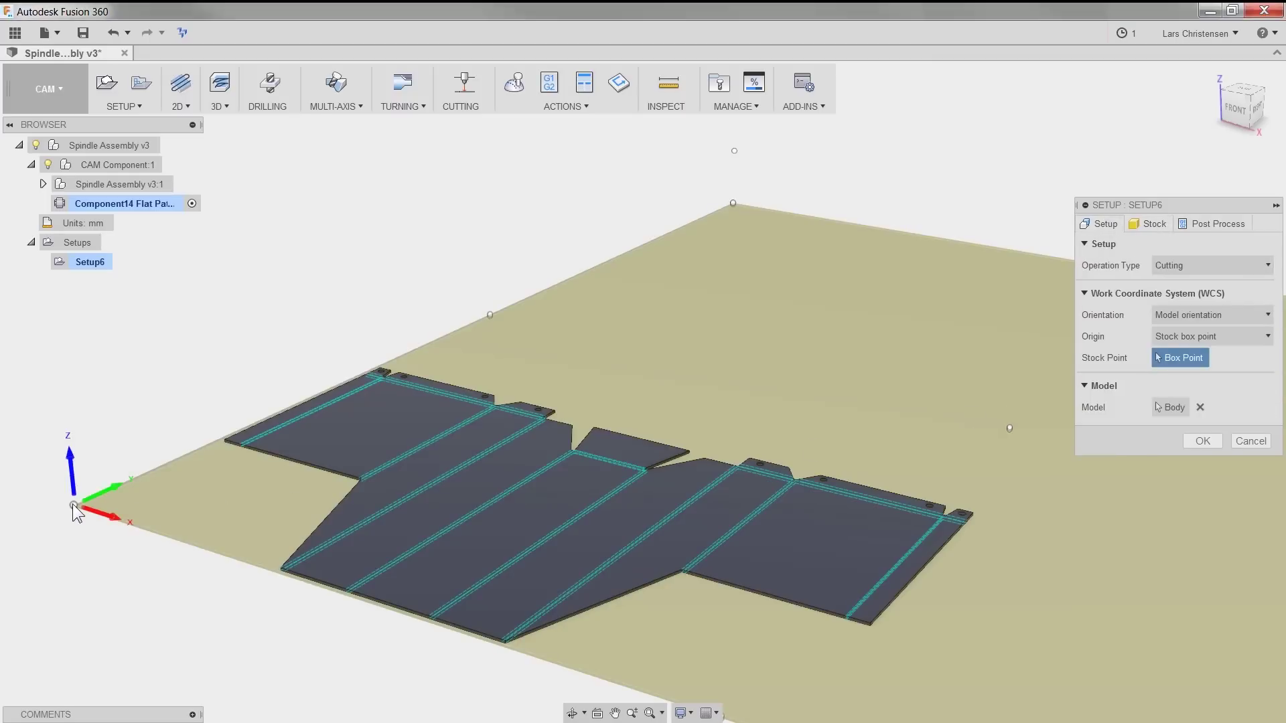
{"action": "left_click", "coordinate": [1203, 440]}
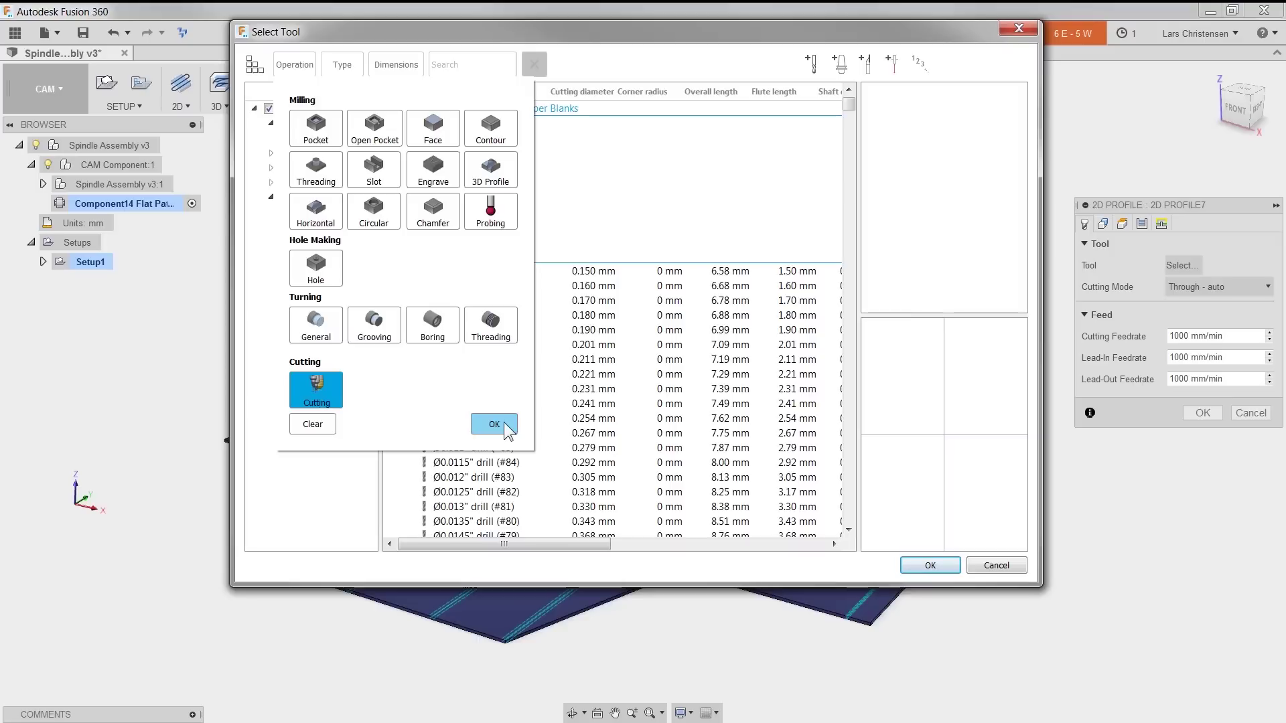
{"action": "left_click", "coordinate": [494, 422]}
- Cut the flat pattern outline with the Ø0.5 mm waterjet tool and post-process it with haas.cps
{"action": "left_click_drag", "start_coordinate": [849, 157], "coordinate": [849, 245]}
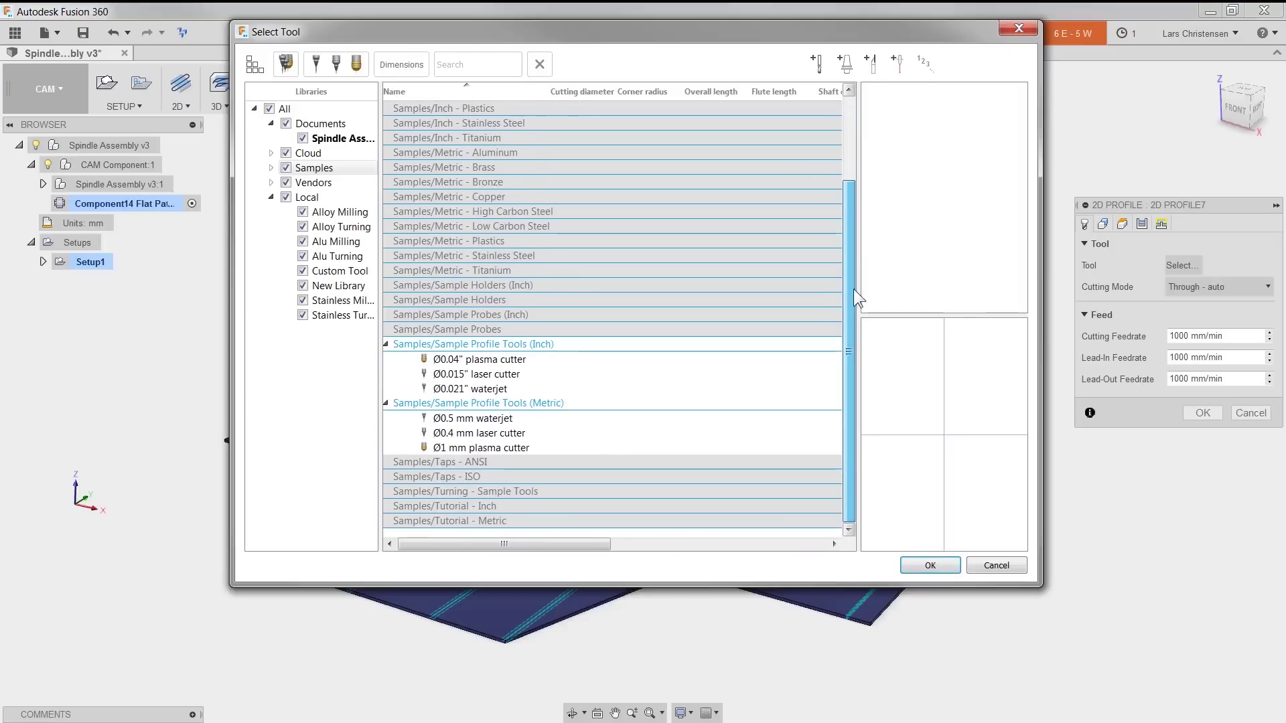
{"action": "left_click", "coordinate": [472, 418]}
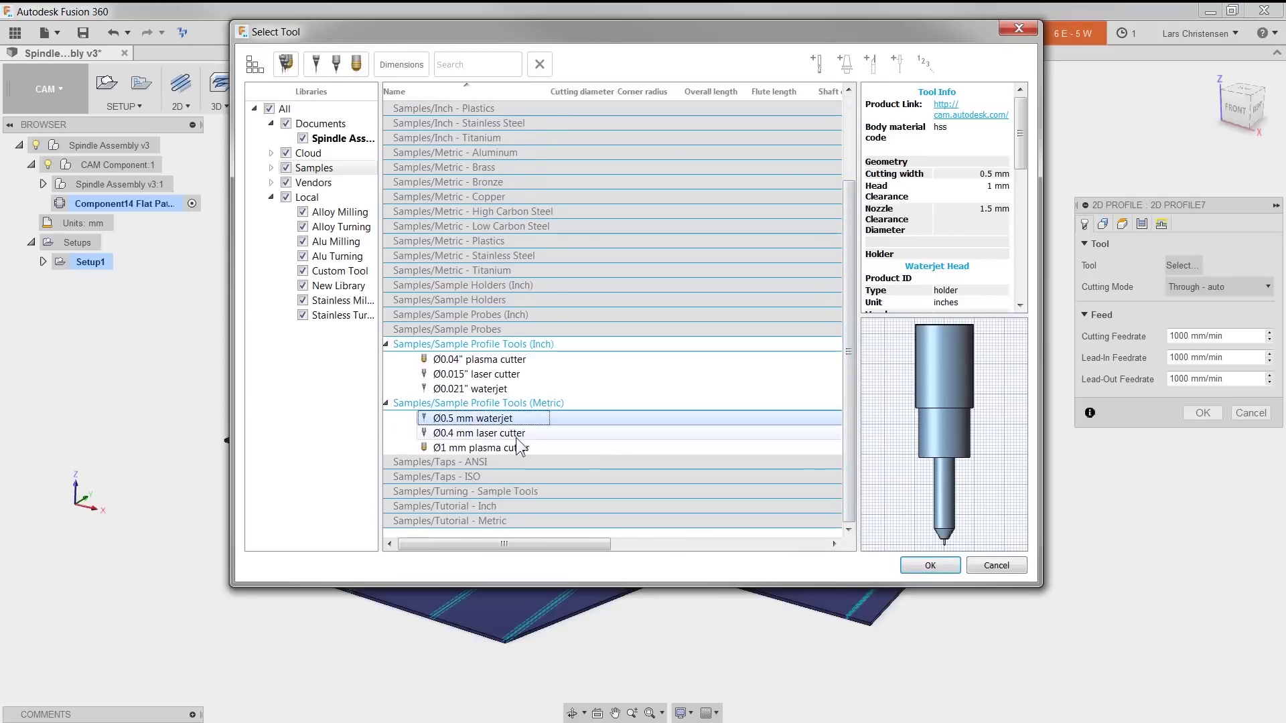
{"action": "left_click", "coordinate": [930, 565]}
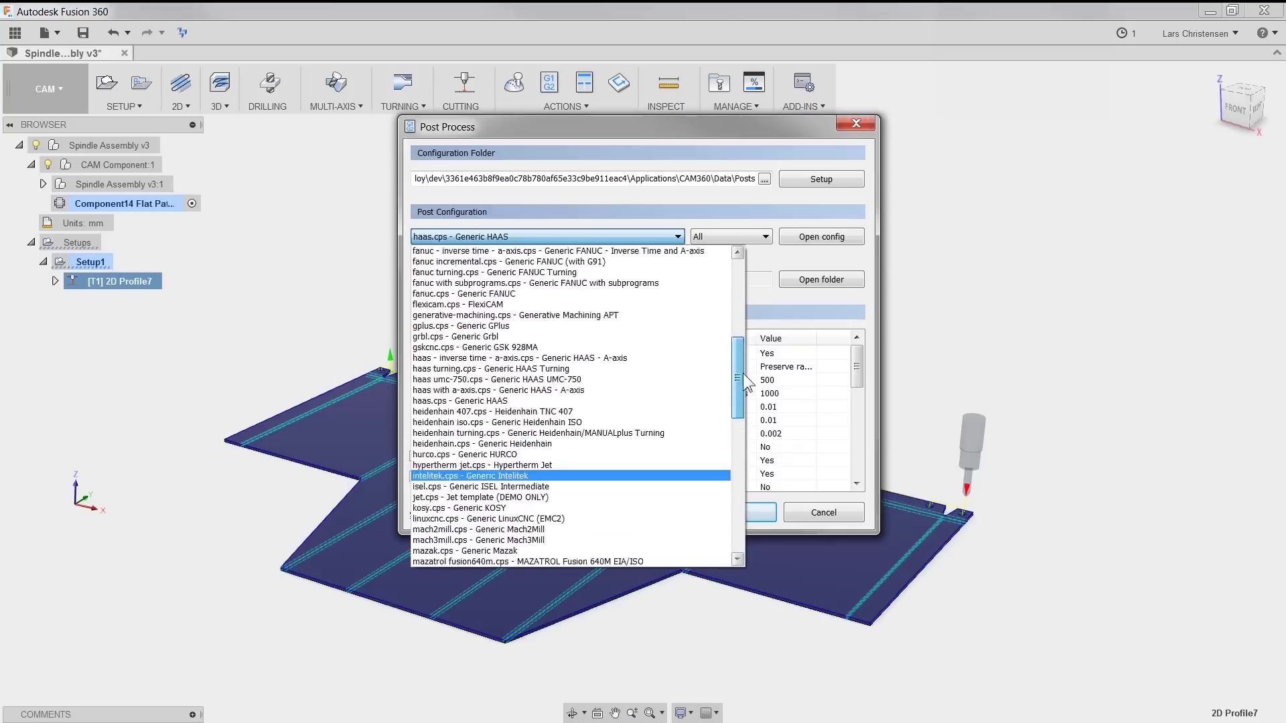
{"action": "scroll", "coordinate": [752, 297], "scroll_direction": "up", "scroll_amount": 10}
{"action": "left_click", "coordinate": [758, 195]}
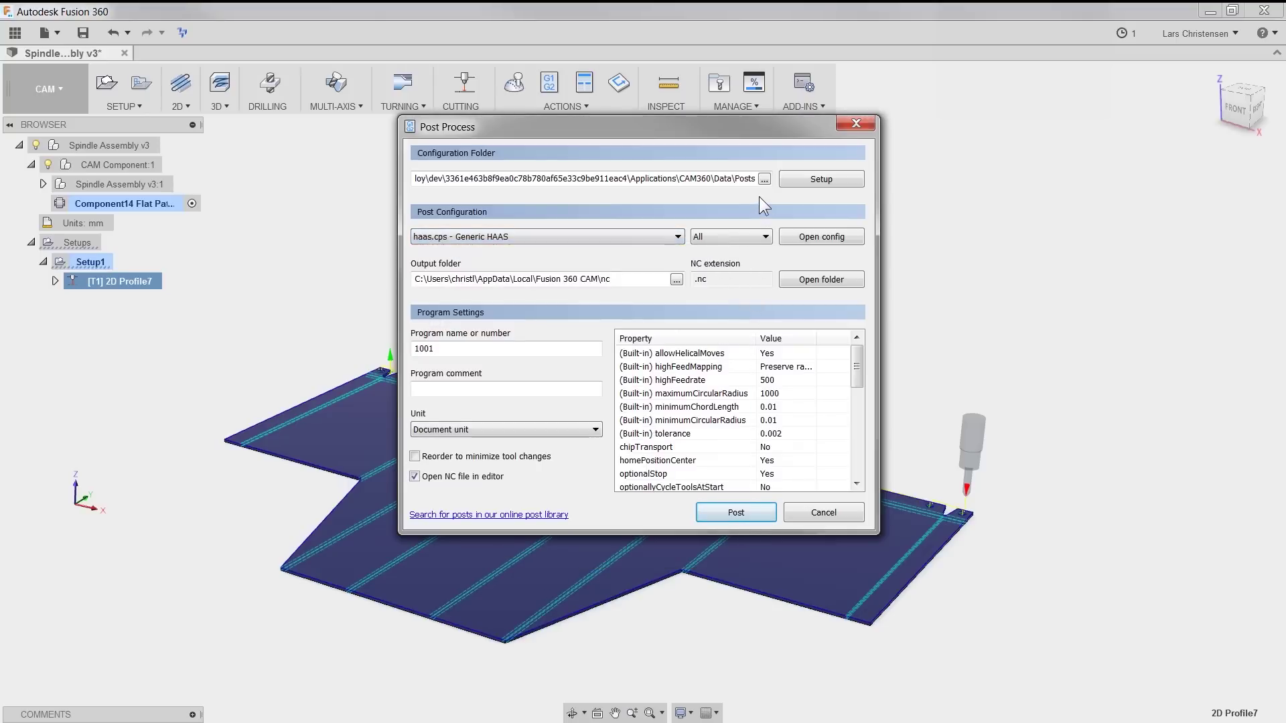
- Filter the online Post Library to Waterjet / Laser / Plasma posts and scroll through the results
{"action": "left_click", "coordinate": [516, 515]}
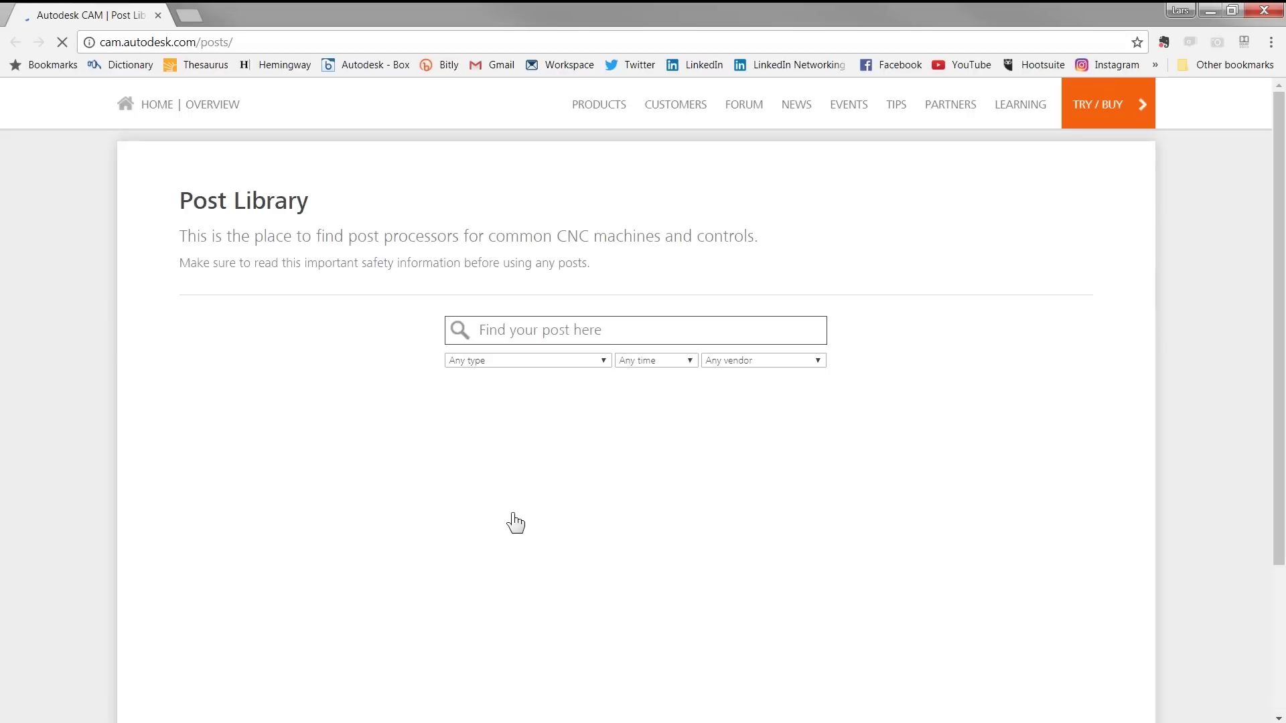
{"action": "left_click", "coordinate": [605, 361]}
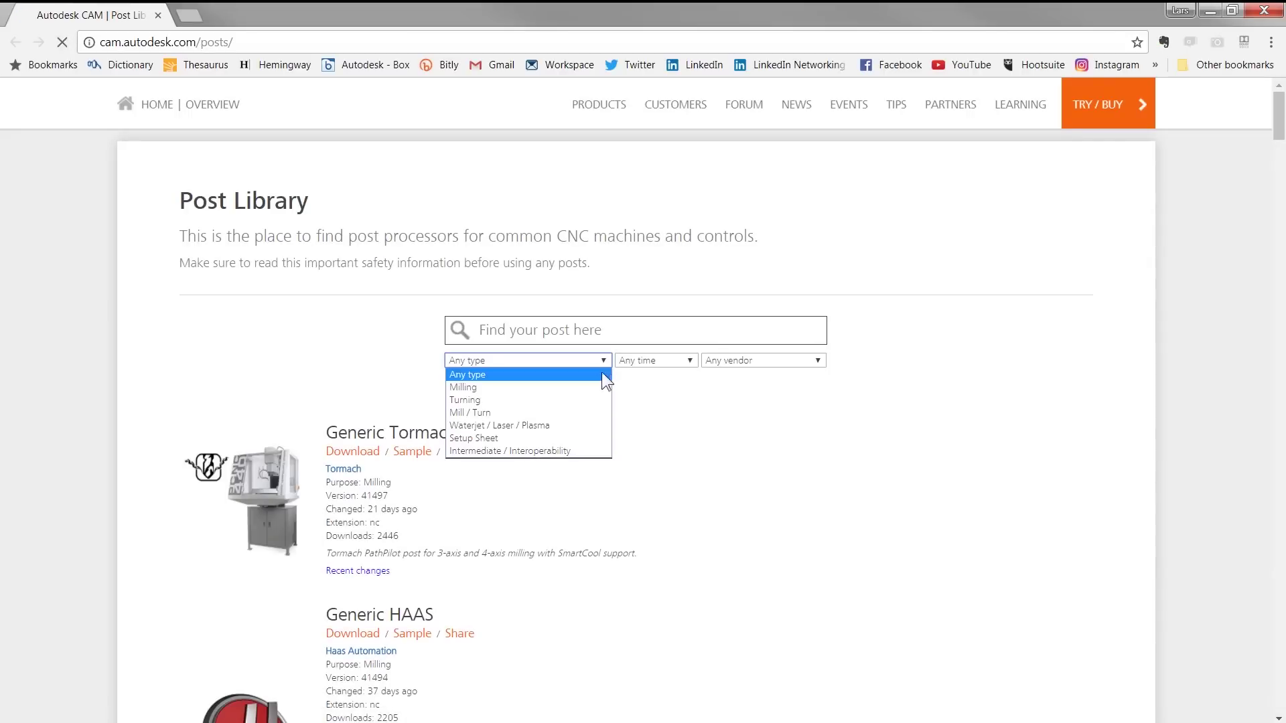
{"action": "left_click", "coordinate": [574, 426]}
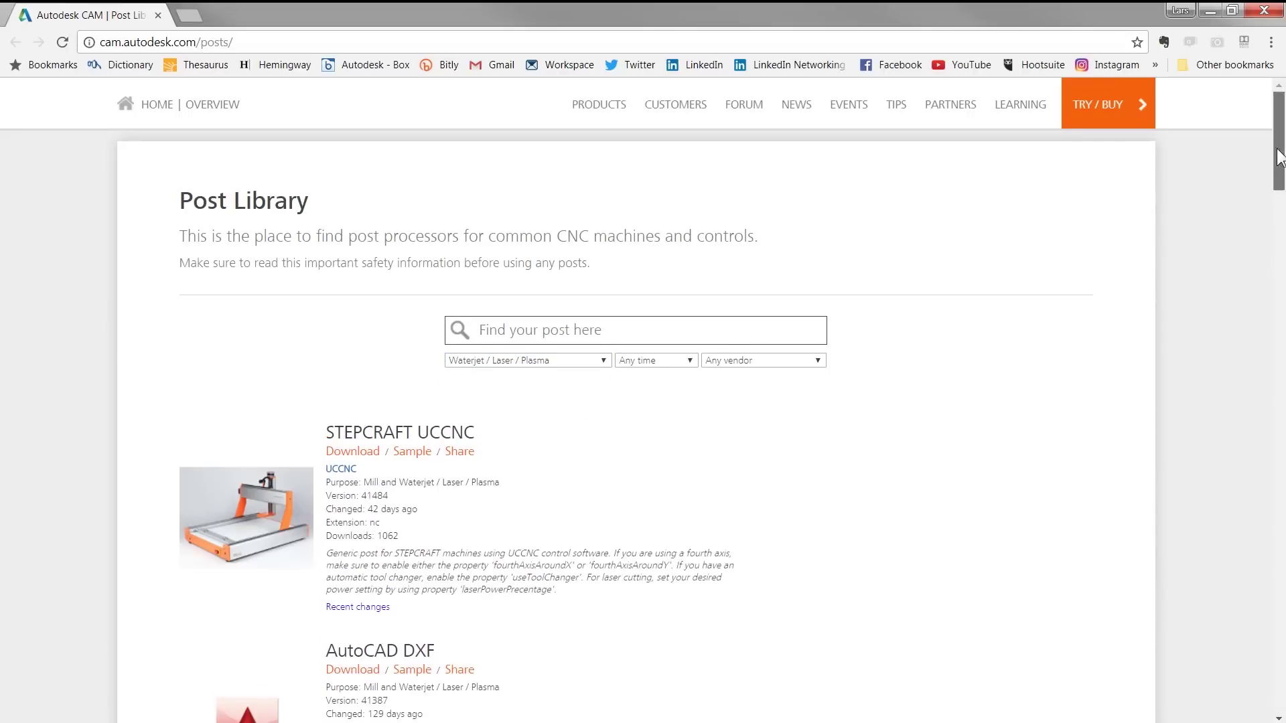
{"action": "left_click_drag", "start_coordinate": [1279, 158], "coordinate": [1278, 491]}
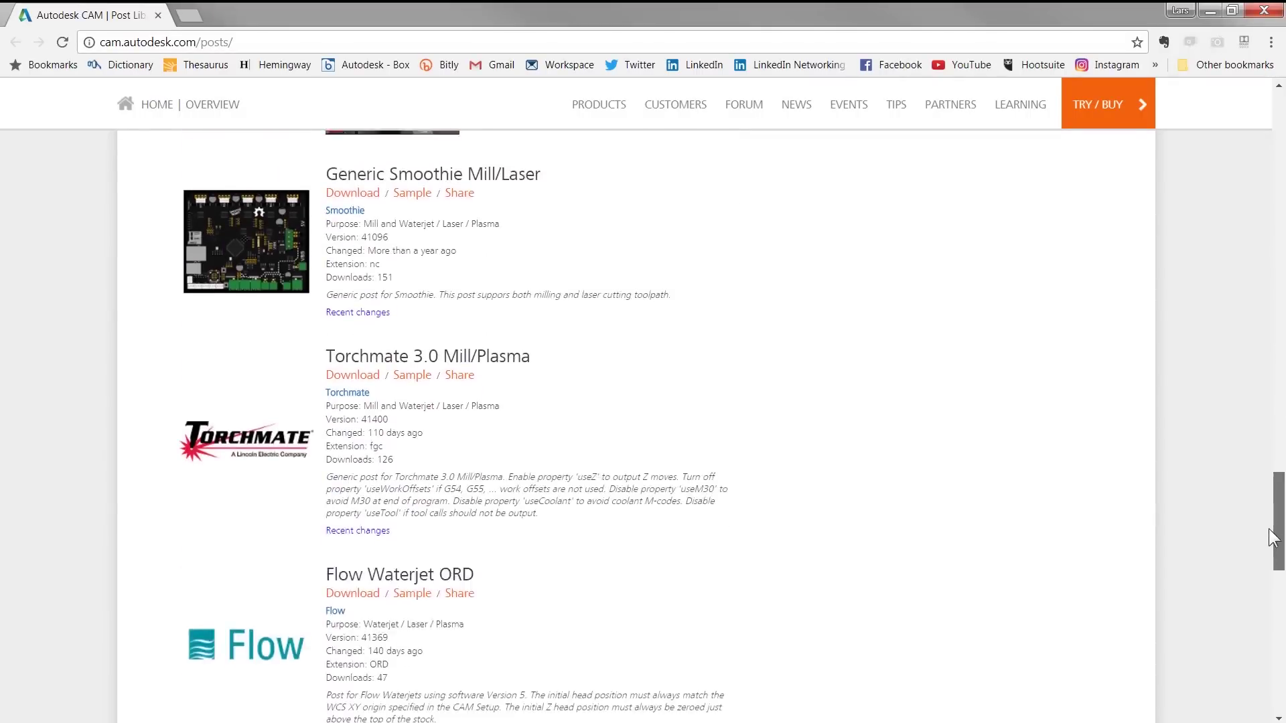
{"action": "left_click_drag", "start_coordinate": [1272, 536], "coordinate": [1264, 684]}
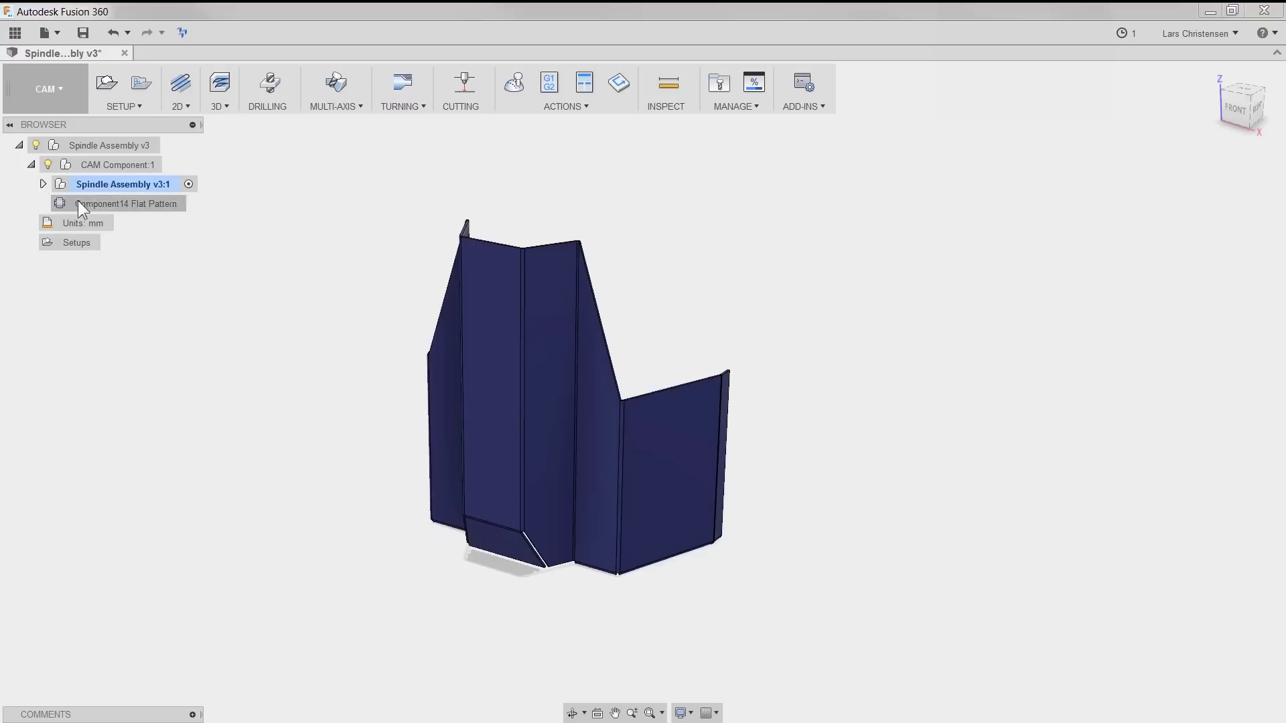
- Add the ASSY - Gantry design to the Router project's offline cache
{"action": "left_click", "coordinate": [192, 204]}
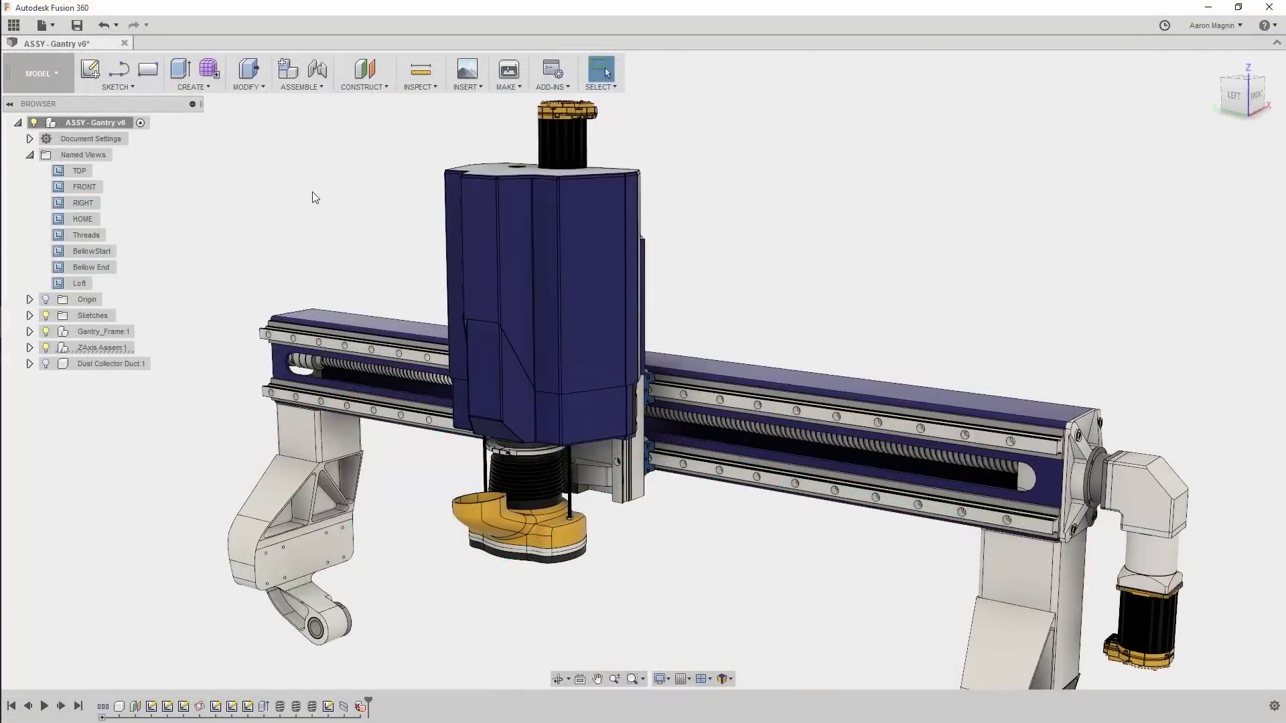
{"action": "left_click", "coordinate": [13, 25]}
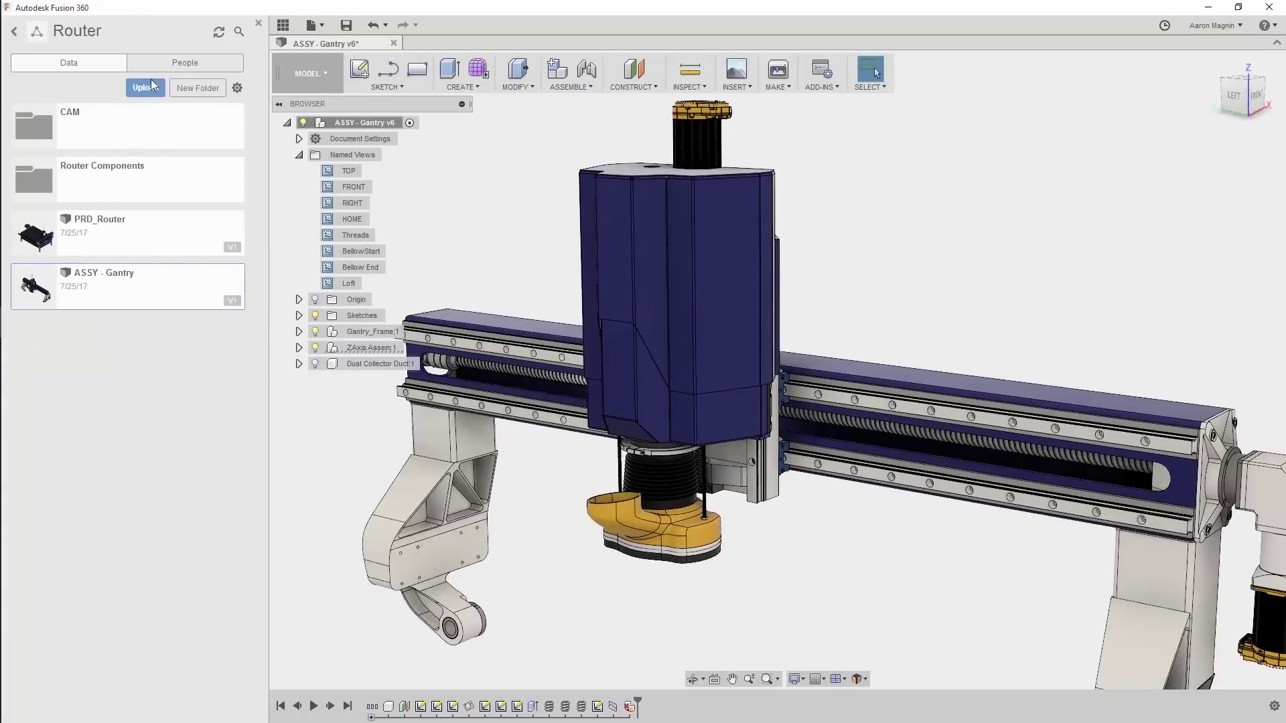
{"action": "left_click", "coordinate": [236, 88]}
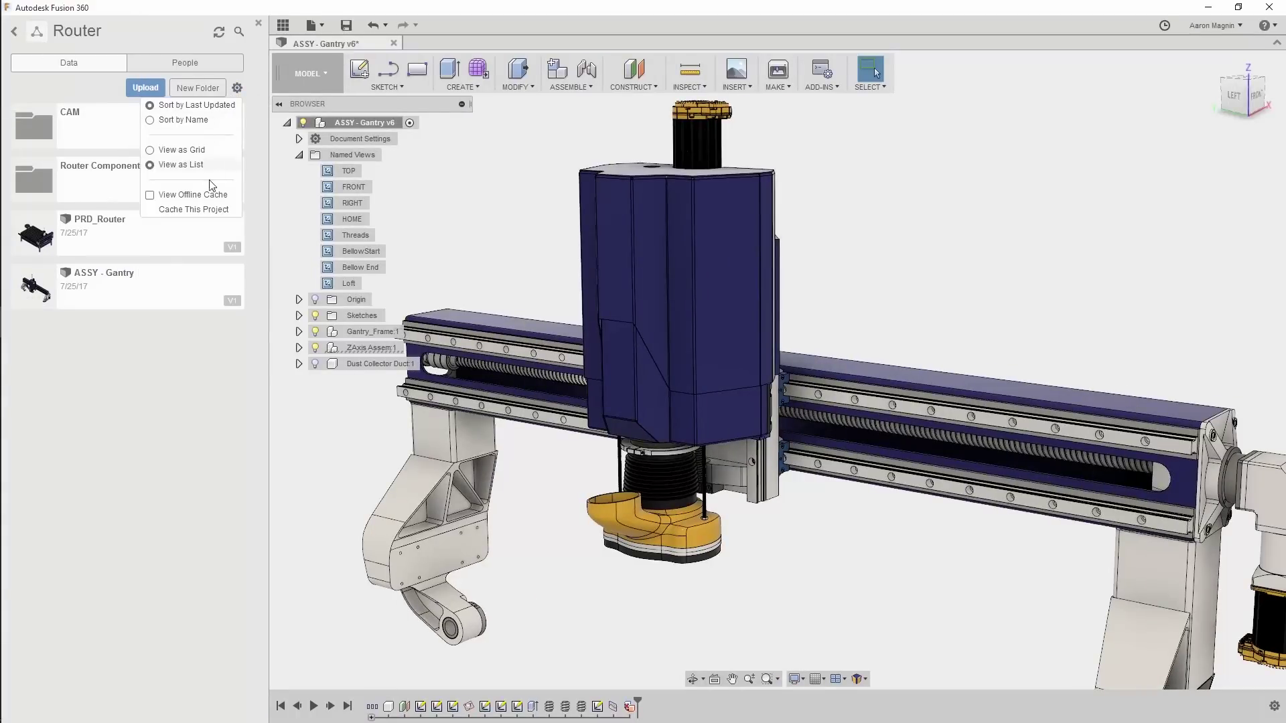
{"action": "right_click", "coordinate": [110, 131]}
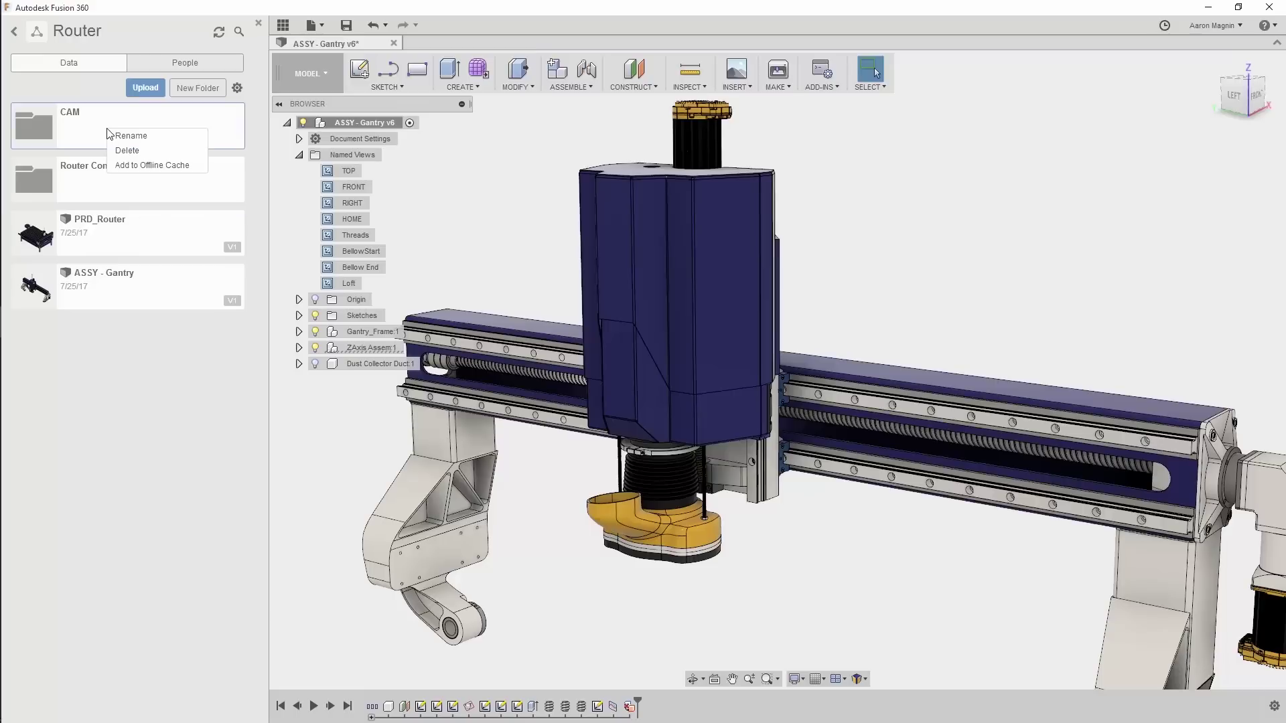
{"action": "left_click", "coordinate": [130, 166]}
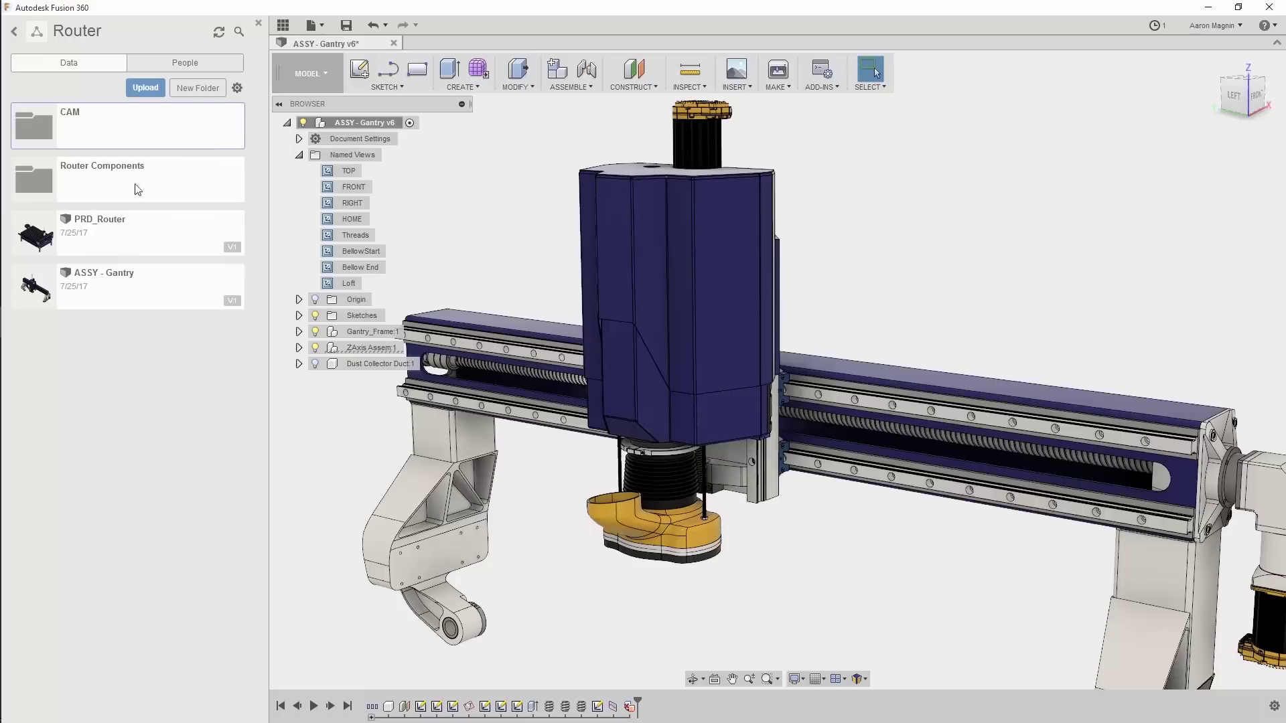
{"action": "right_click", "coordinate": [153, 281]}
{"action": "left_click", "coordinate": [199, 433]}
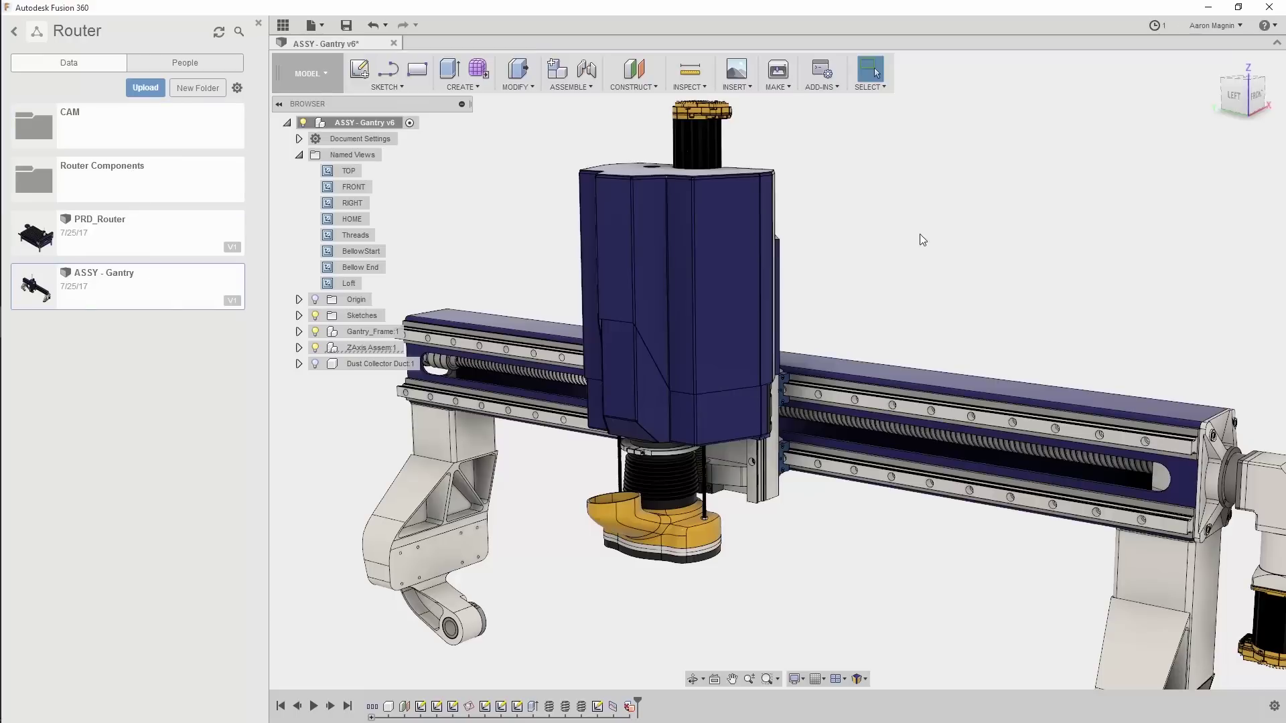
- Check the cache job's progress and list only the items stored offline
{"action": "left_click", "coordinate": [1149, 26]}
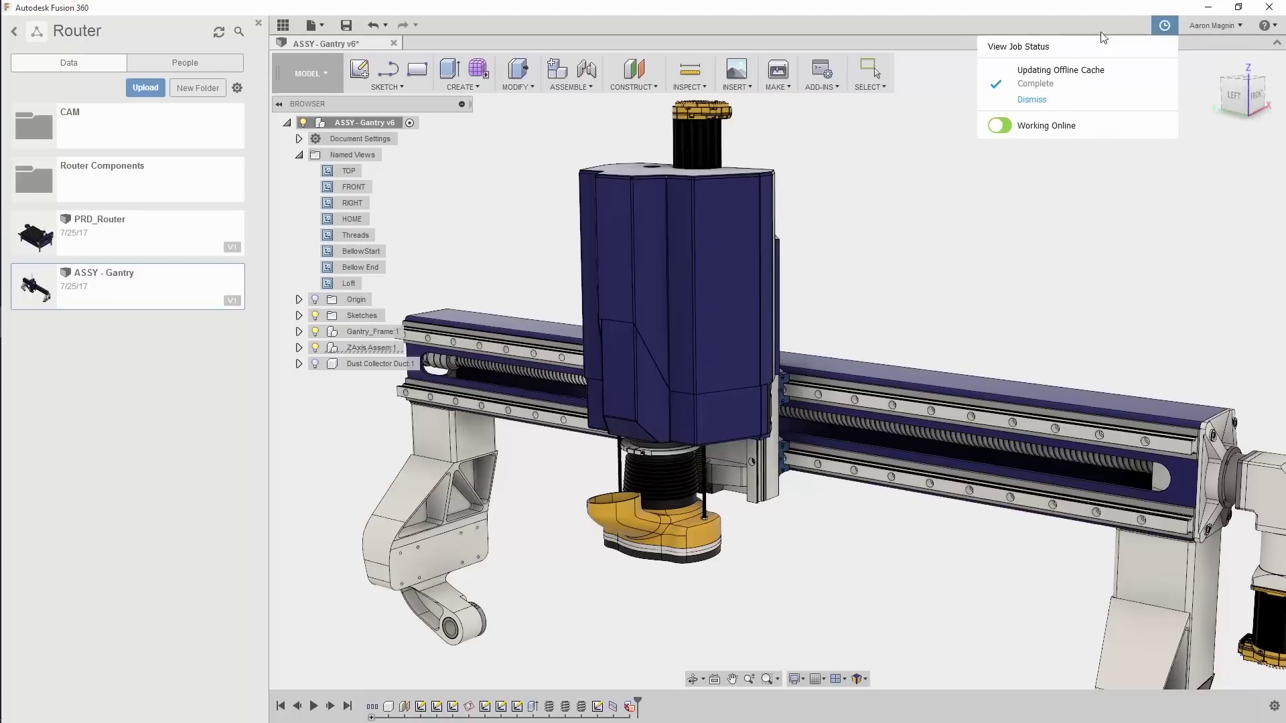
{"action": "left_click", "coordinate": [237, 88]}
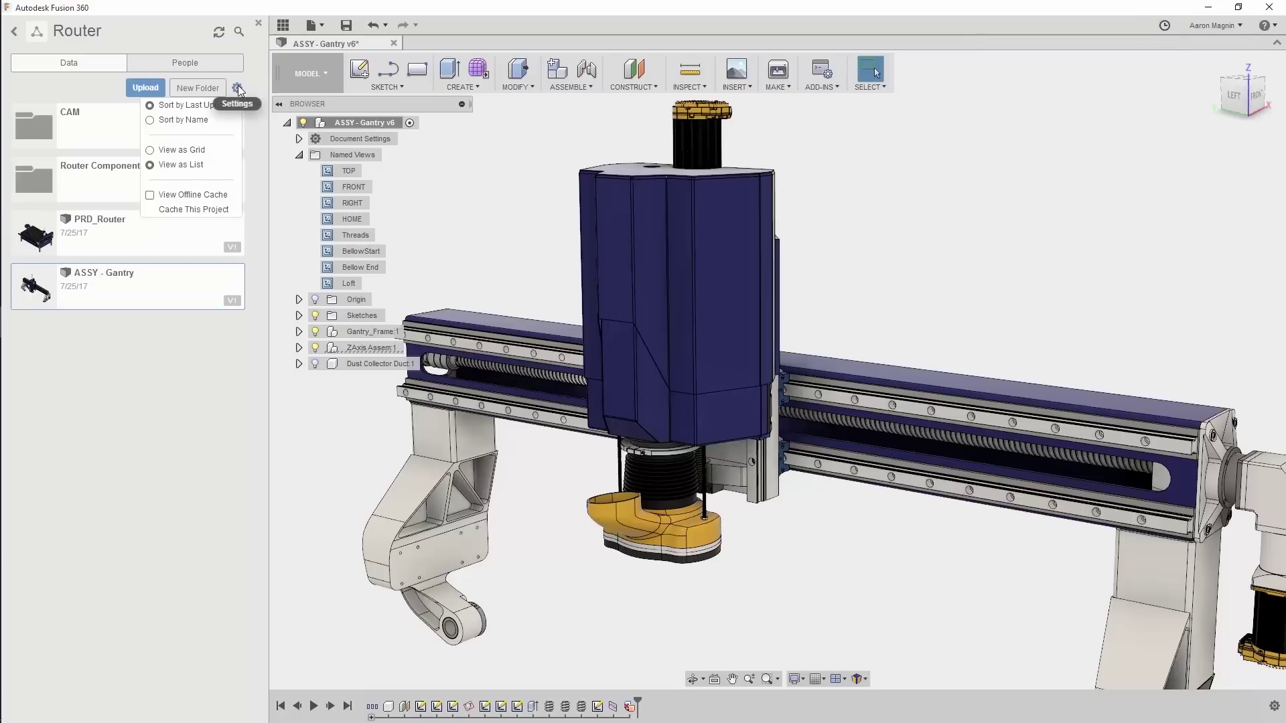
{"action": "left_click", "coordinate": [181, 195]}
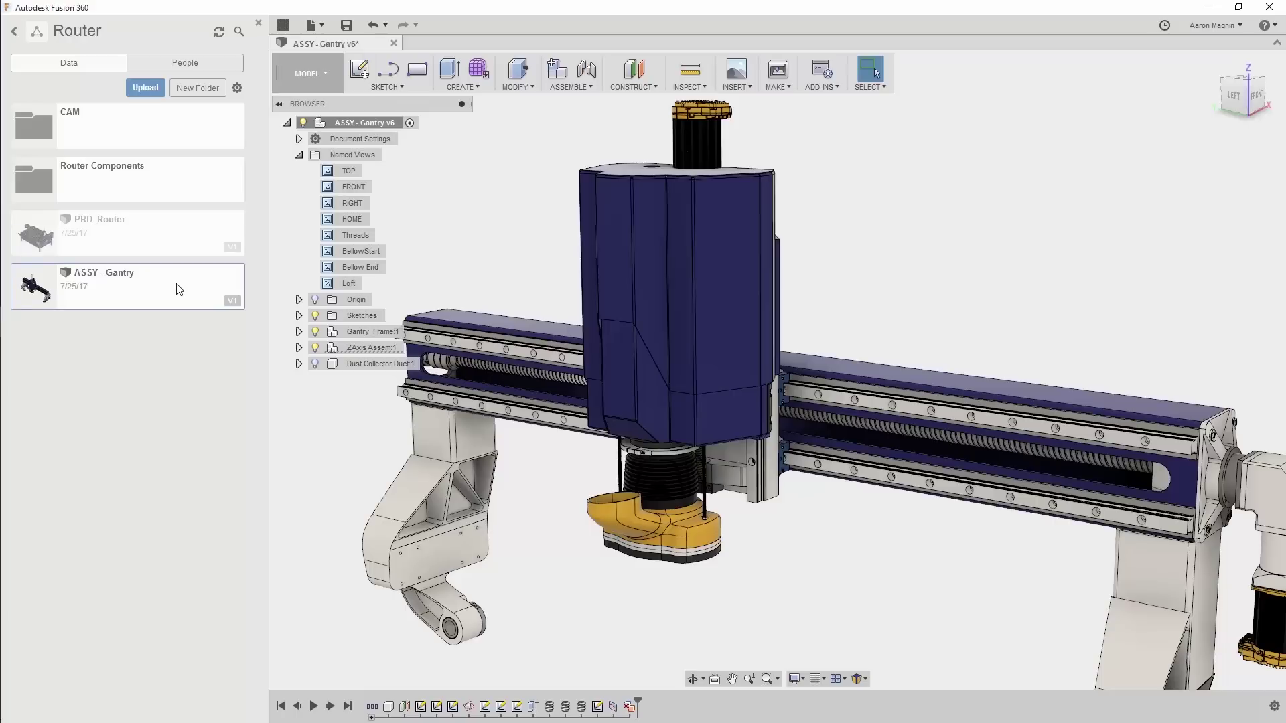
{"action": "left_click", "coordinate": [258, 23]}
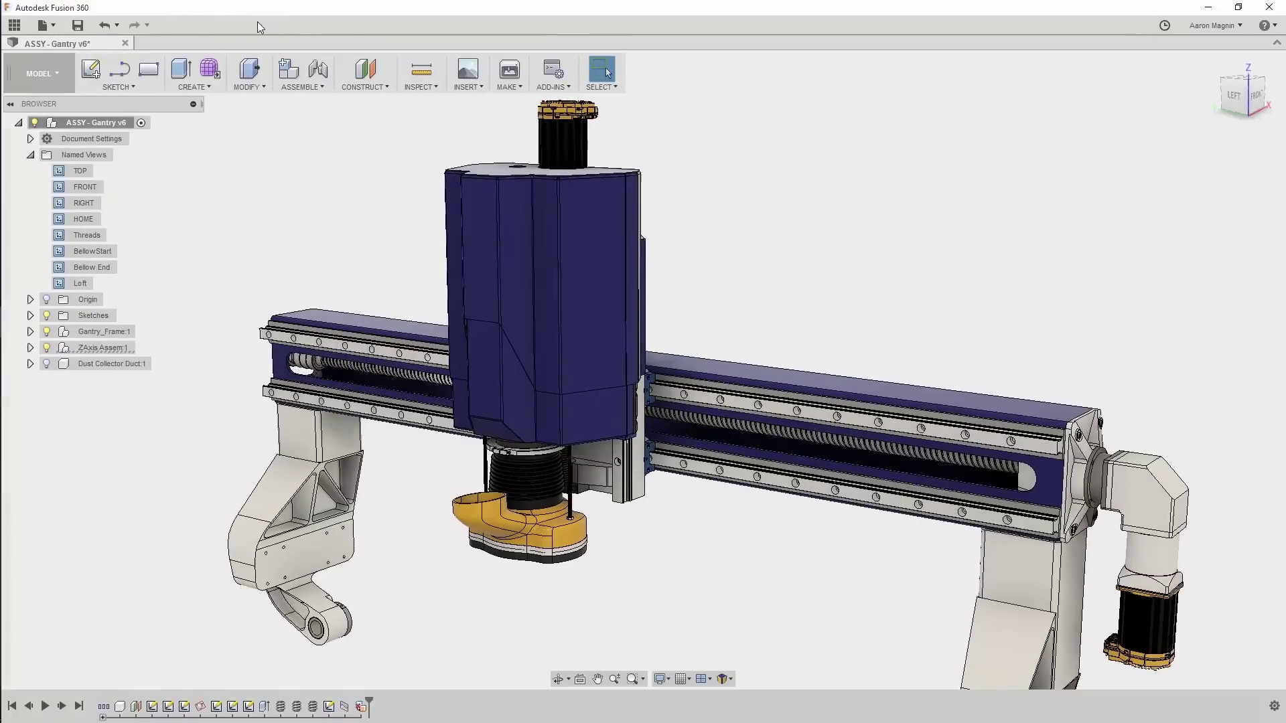
- Set Preferences' offline cache time period to 360 days, apply it, and confirm
{"action": "left_click", "coordinate": [1220, 27]}
{"action": "left_click", "coordinate": [1221, 61]}
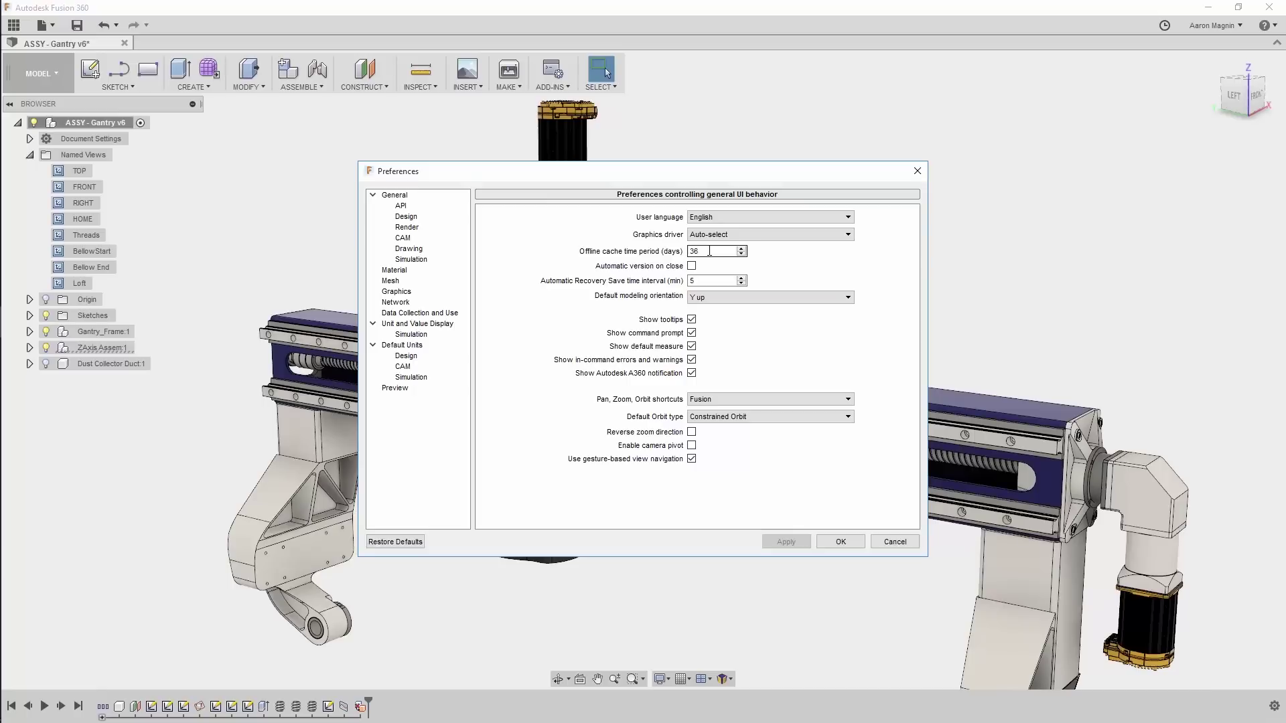
{"action": "type", "text": "0"}
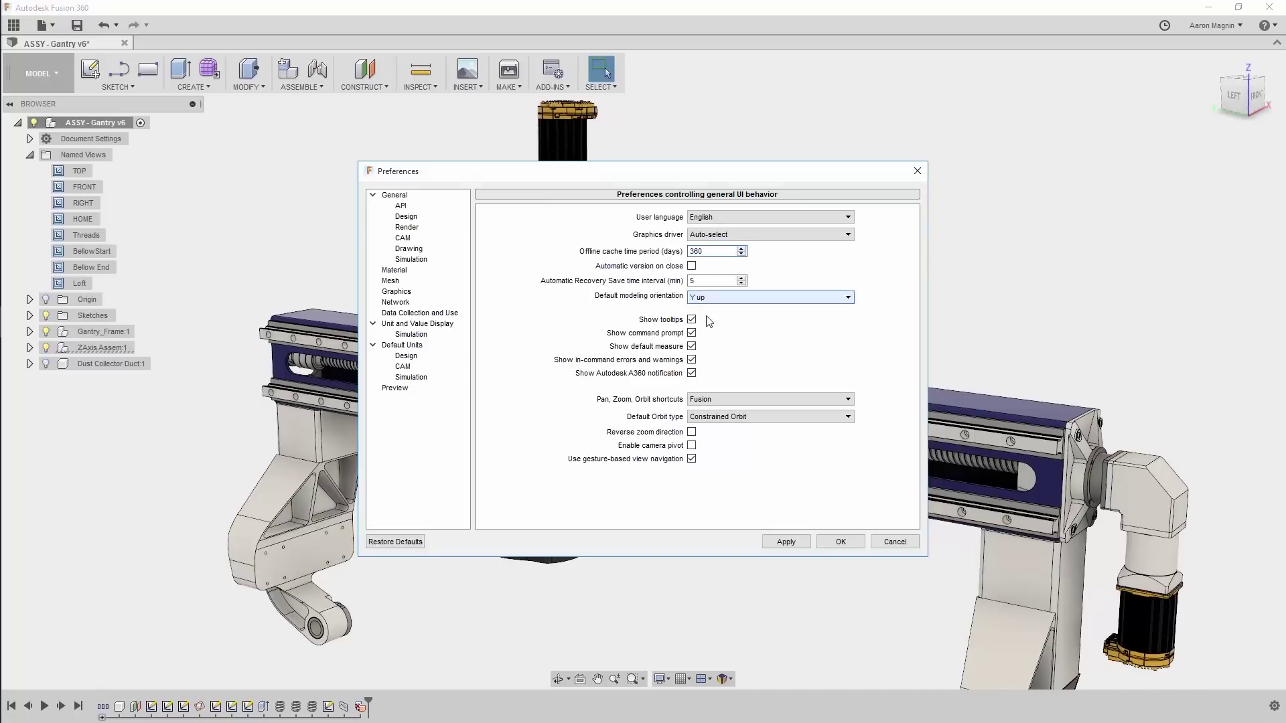
{"action": "left_click", "coordinate": [799, 541]}
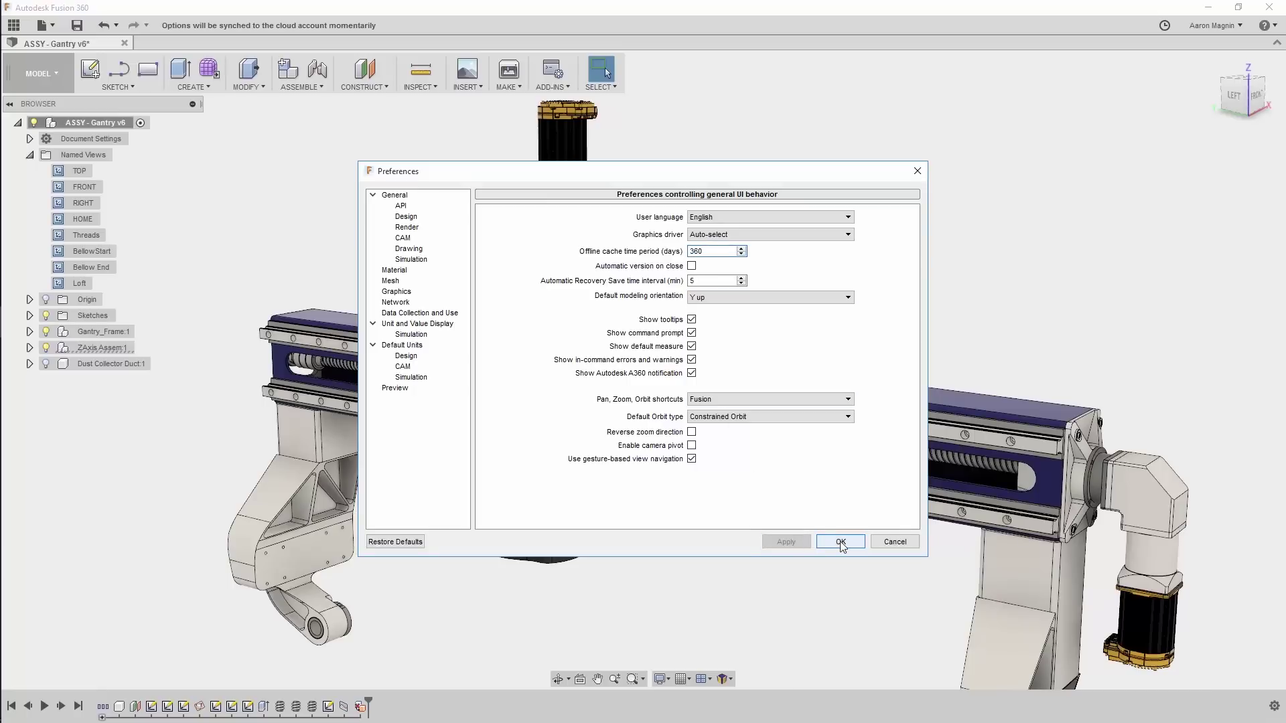
{"action": "left_click", "coordinate": [840, 541]}
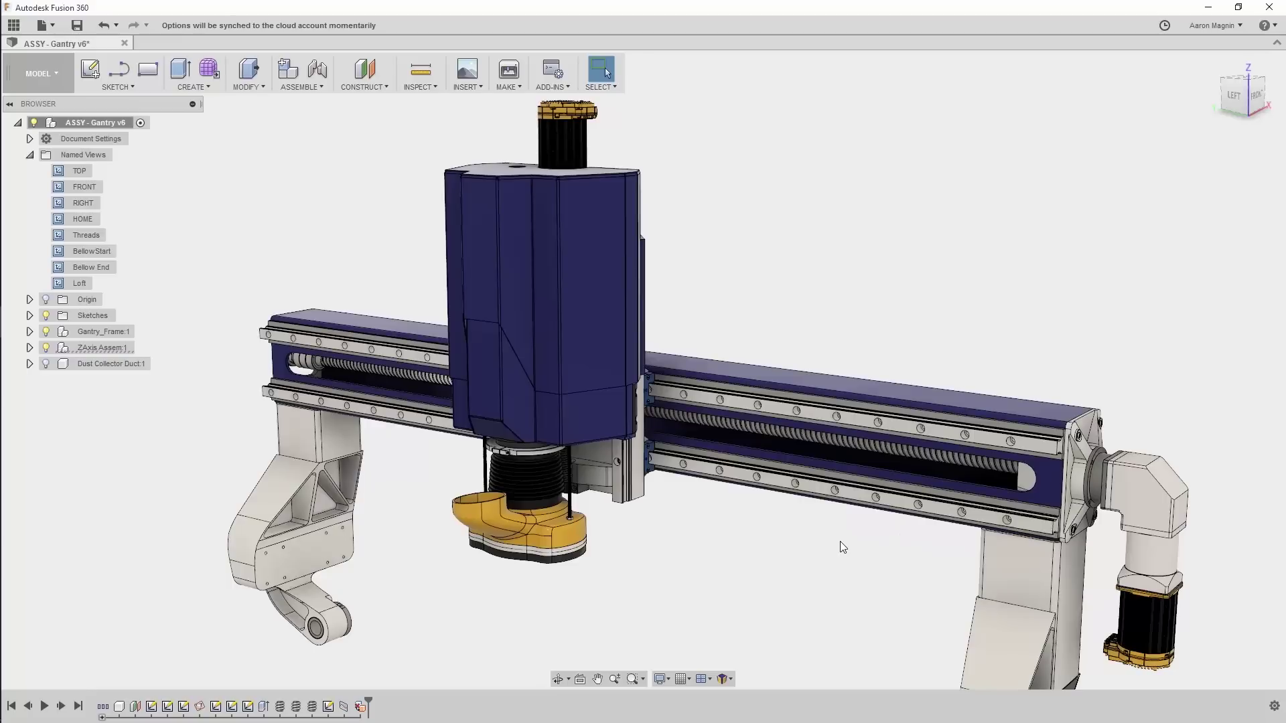
- From the Threads view, change Document Settings threads from Modeled to Cosmetic, then restore the Loft view
{"action": "double_click", "coordinate": [88, 235]}
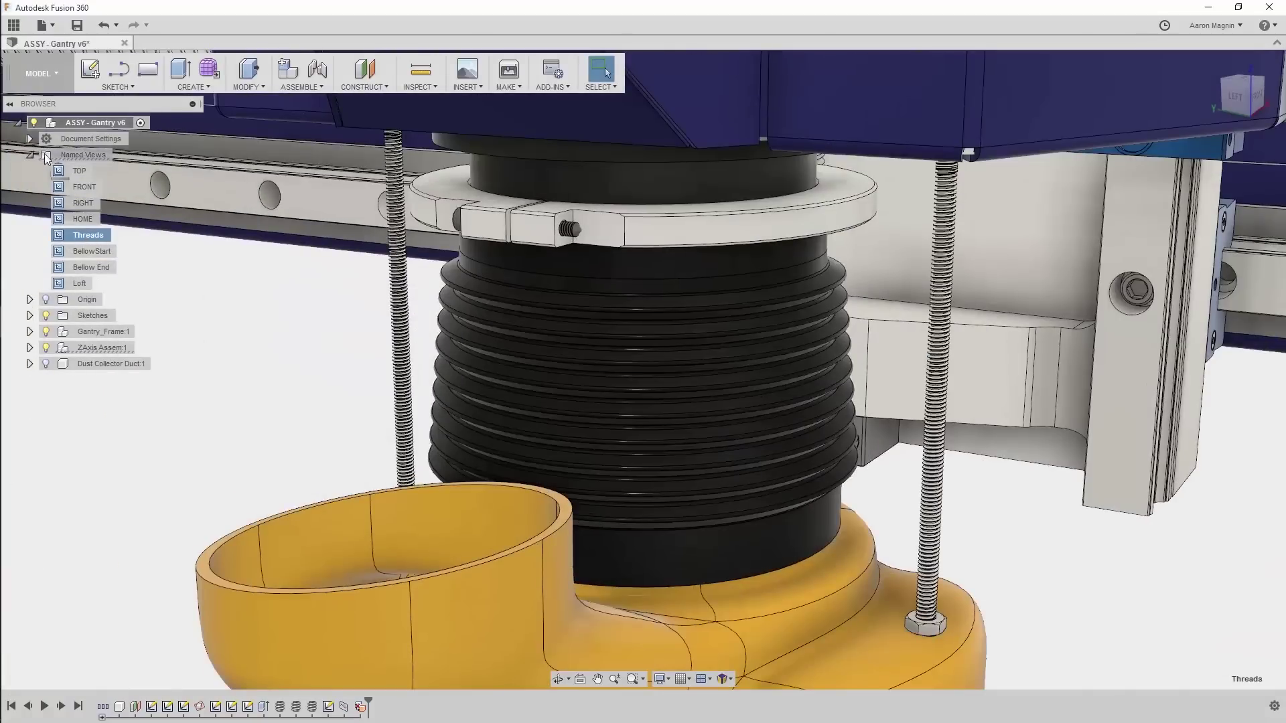
{"action": "left_click", "coordinate": [30, 138]}
{"action": "mouse_move", "coordinate": [79, 157]}
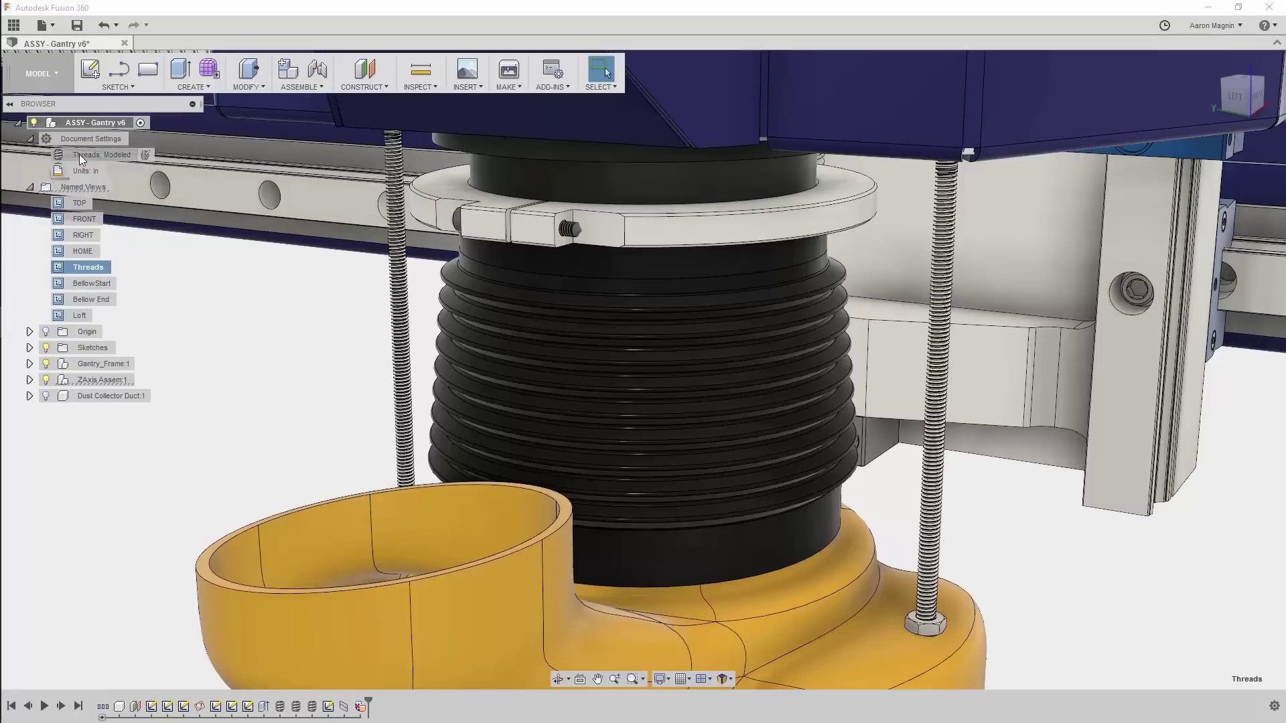
{"action": "left_click", "coordinate": [146, 155]}
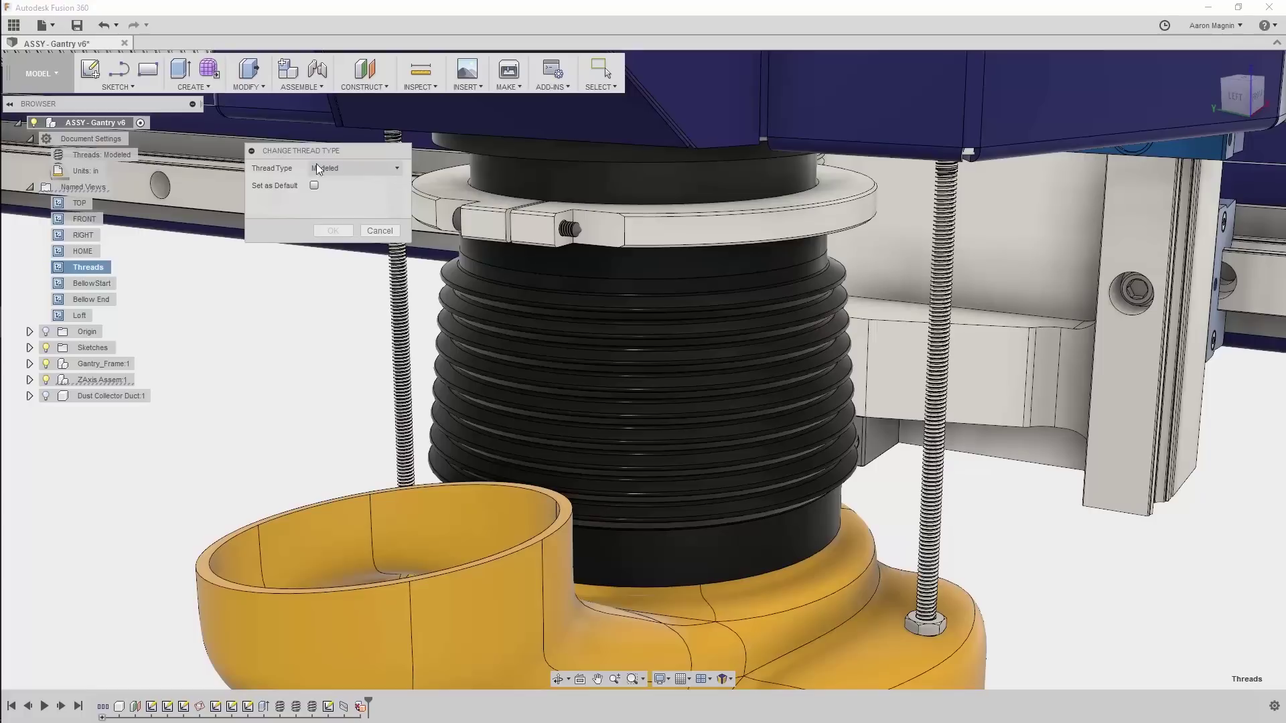
{"action": "left_click", "coordinate": [335, 165]}
{"action": "left_click", "coordinate": [336, 199]}
{"action": "left_click", "coordinate": [333, 230]}
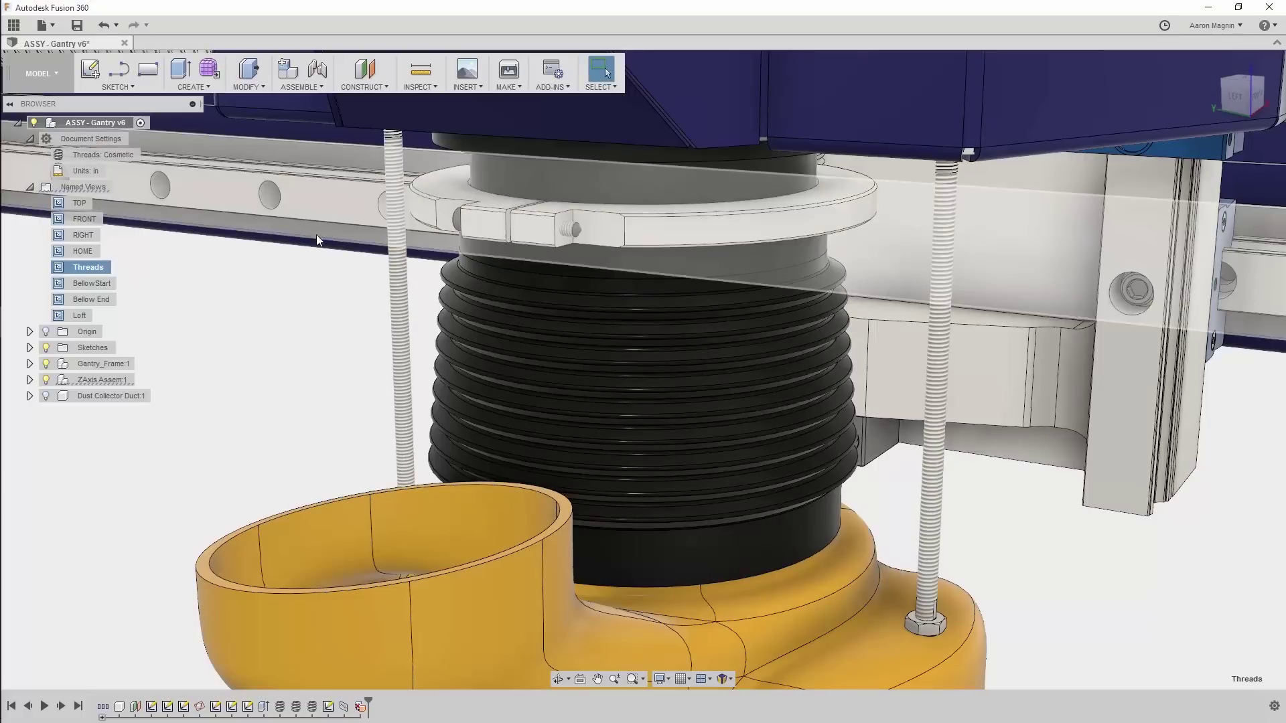
{"action": "double_click", "coordinate": [80, 316]}
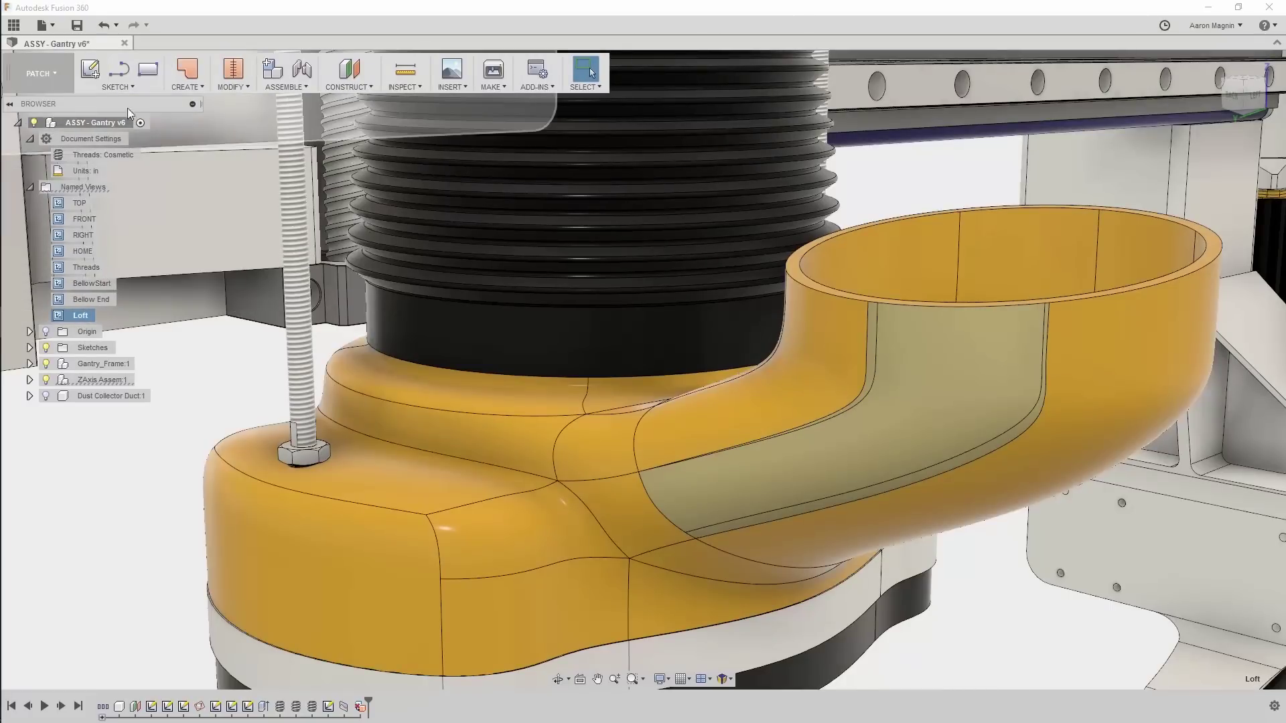
- Start a PATCH loft across the duct gap with the lower-left edge as a Smooth Rail 2
{"action": "left_click", "coordinate": [188, 73]}
{"action": "left_click", "coordinate": [190, 149]}
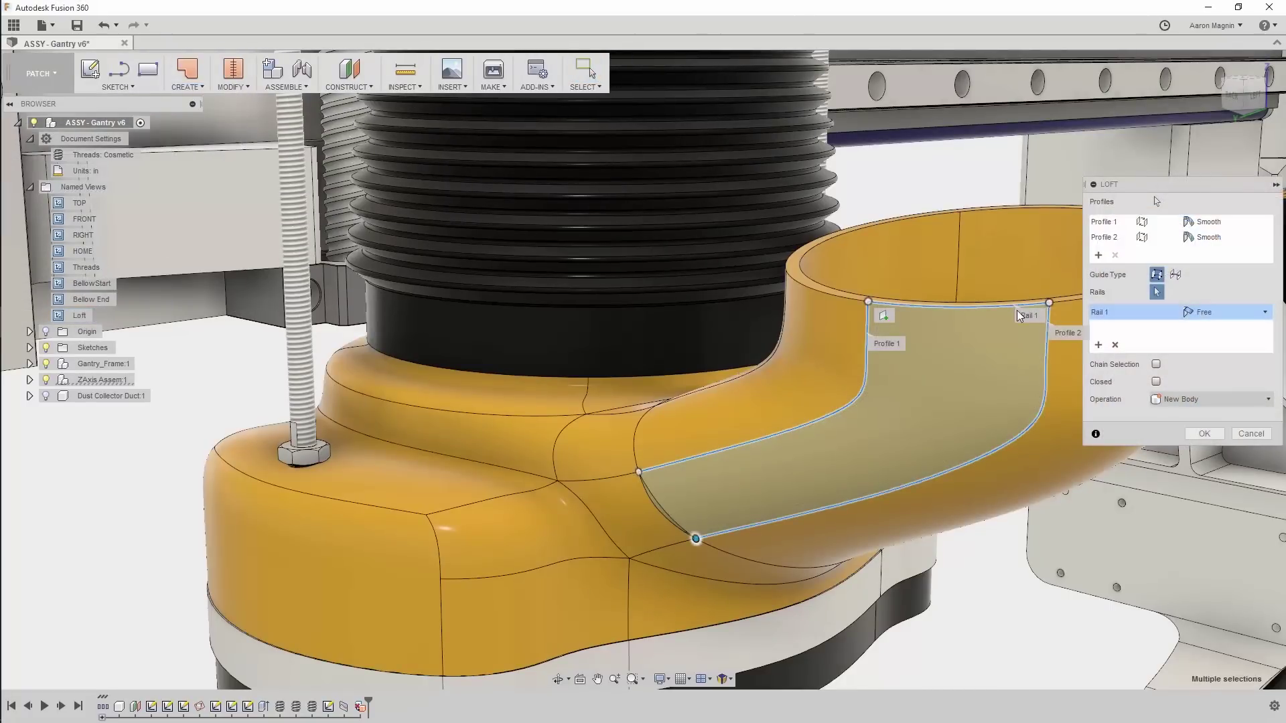
{"action": "left_click", "coordinate": [656, 503]}
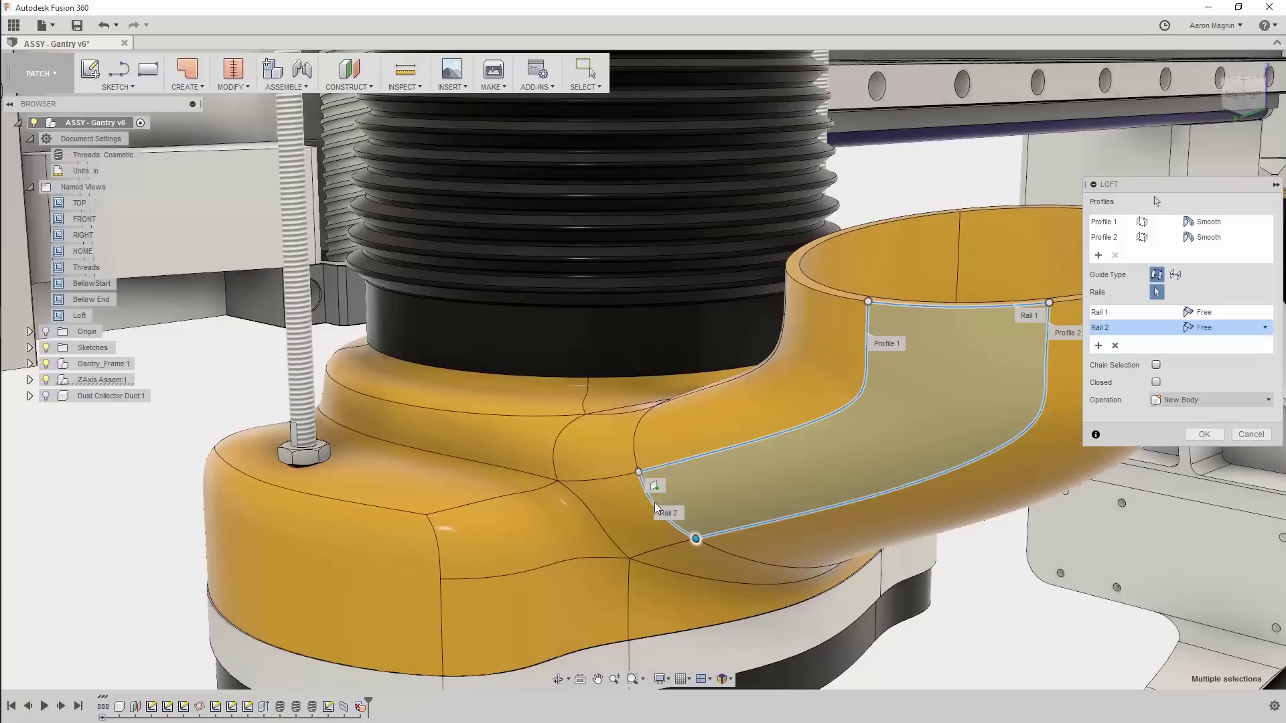
{"action": "left_click", "coordinate": [1247, 333]}
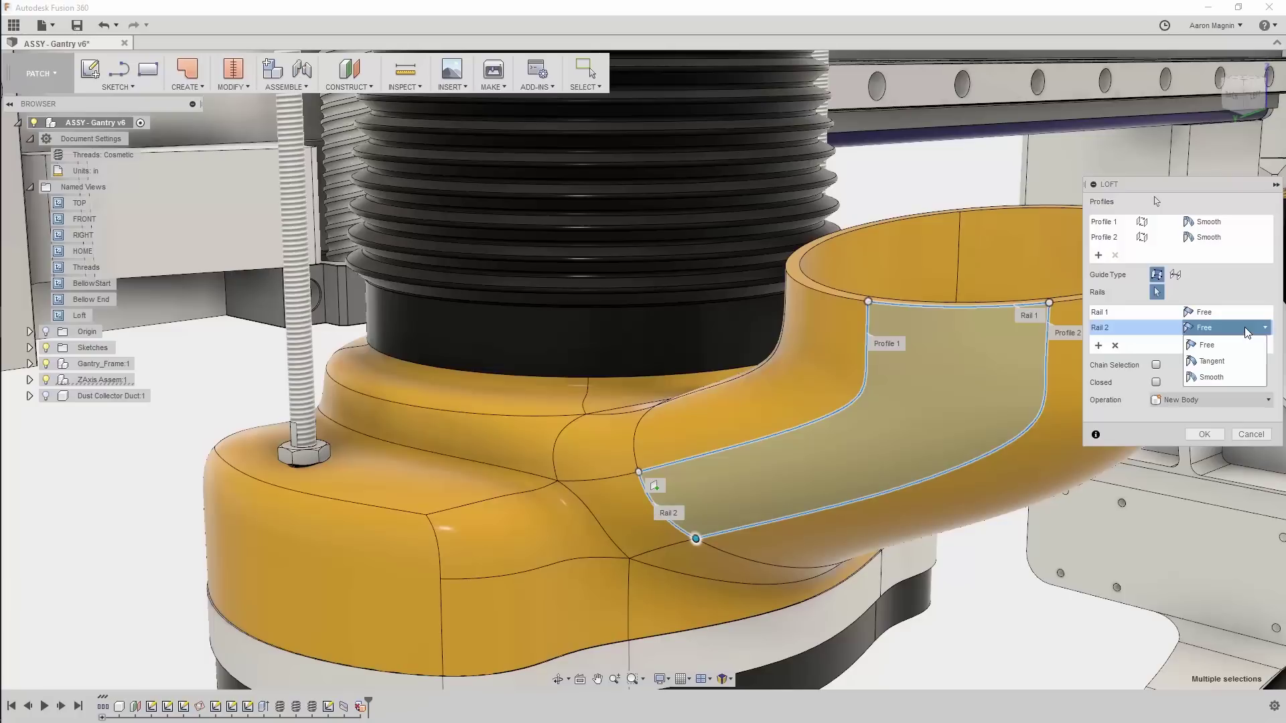
{"action": "left_click", "coordinate": [1233, 377]}
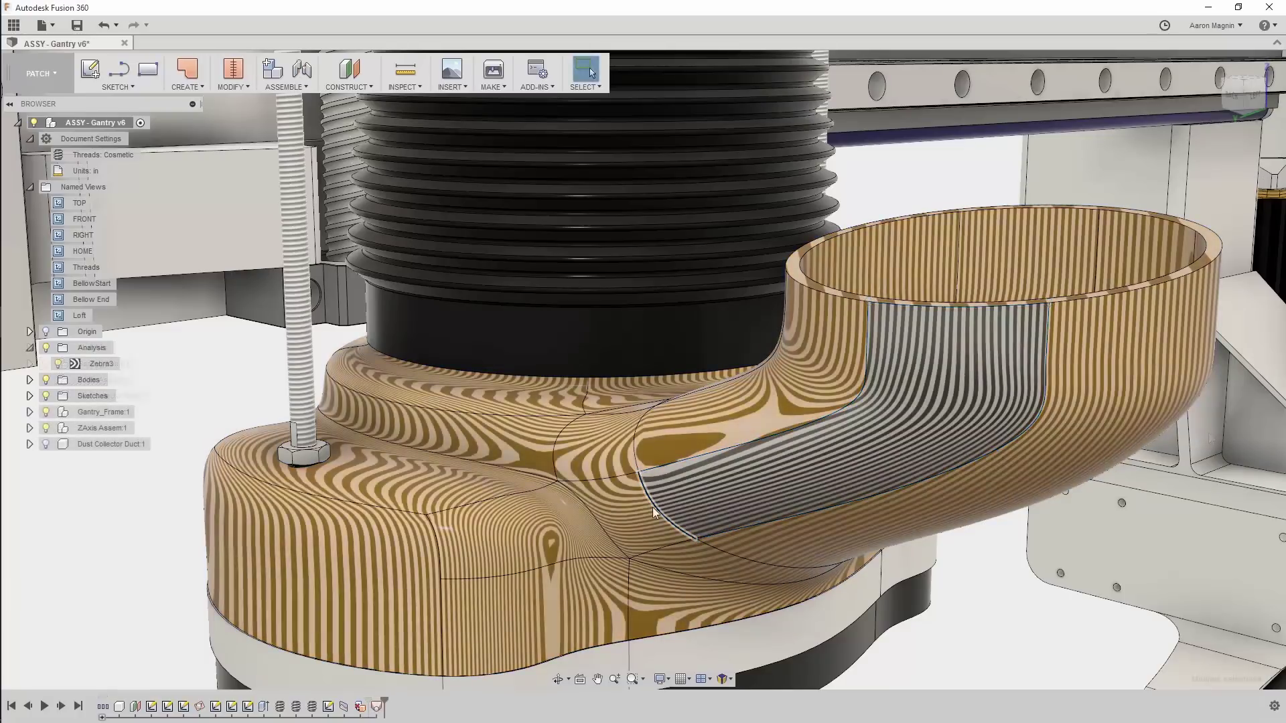
{"action": "scroll", "coordinate": [654, 511], "scroll_direction": "up", "scroll_amount": 10}
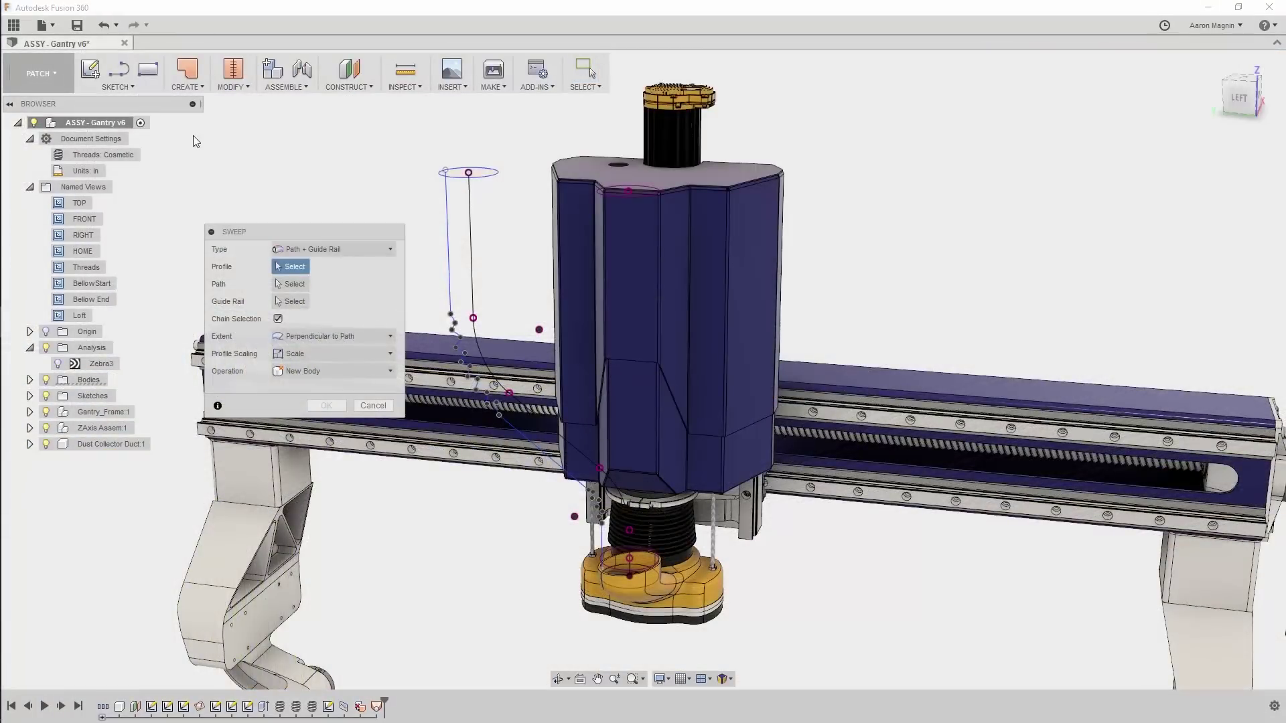
- Pick the top circle as sweep profile, the vertical curve as path, and the guide rail curve
{"action": "left_click", "coordinate": [462, 175]}
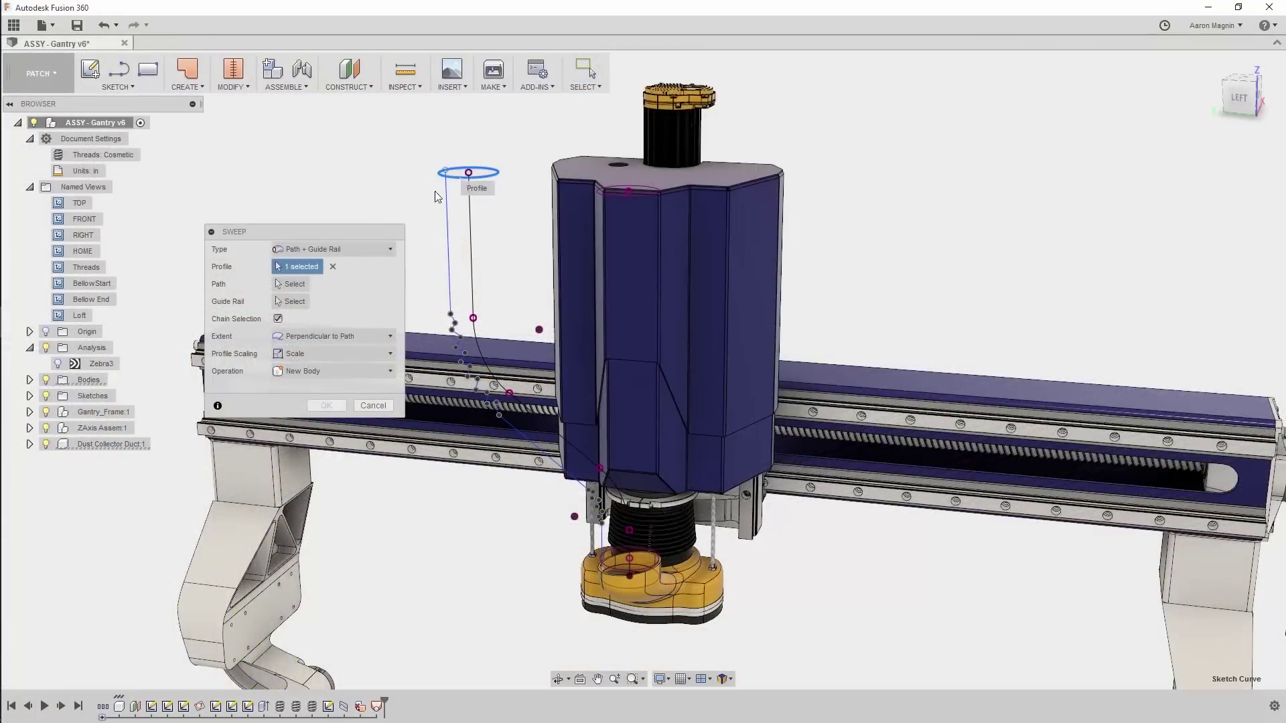
{"action": "left_click", "coordinate": [472, 256]}
{"action": "left_click", "coordinate": [295, 301]}
{"action": "left_click", "coordinate": [448, 287]}
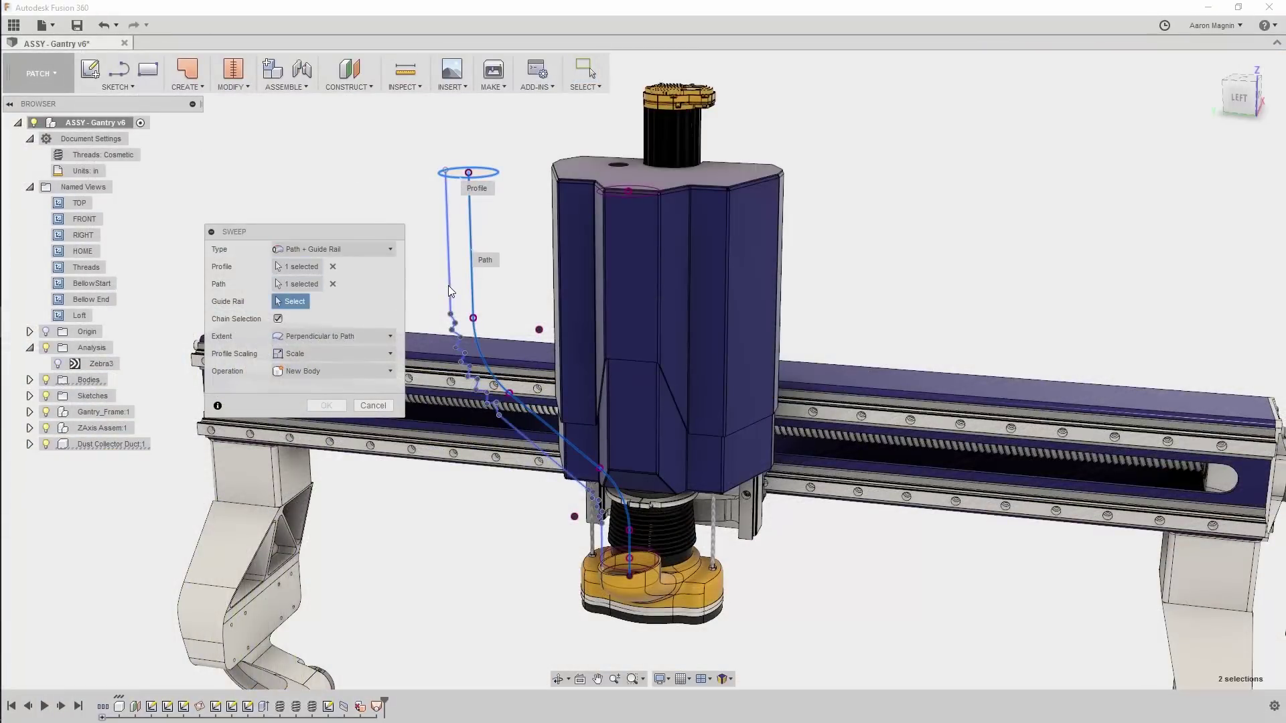
- Set the sweep's Extent to Full Extents
{"action": "left_click", "coordinate": [386, 333]}
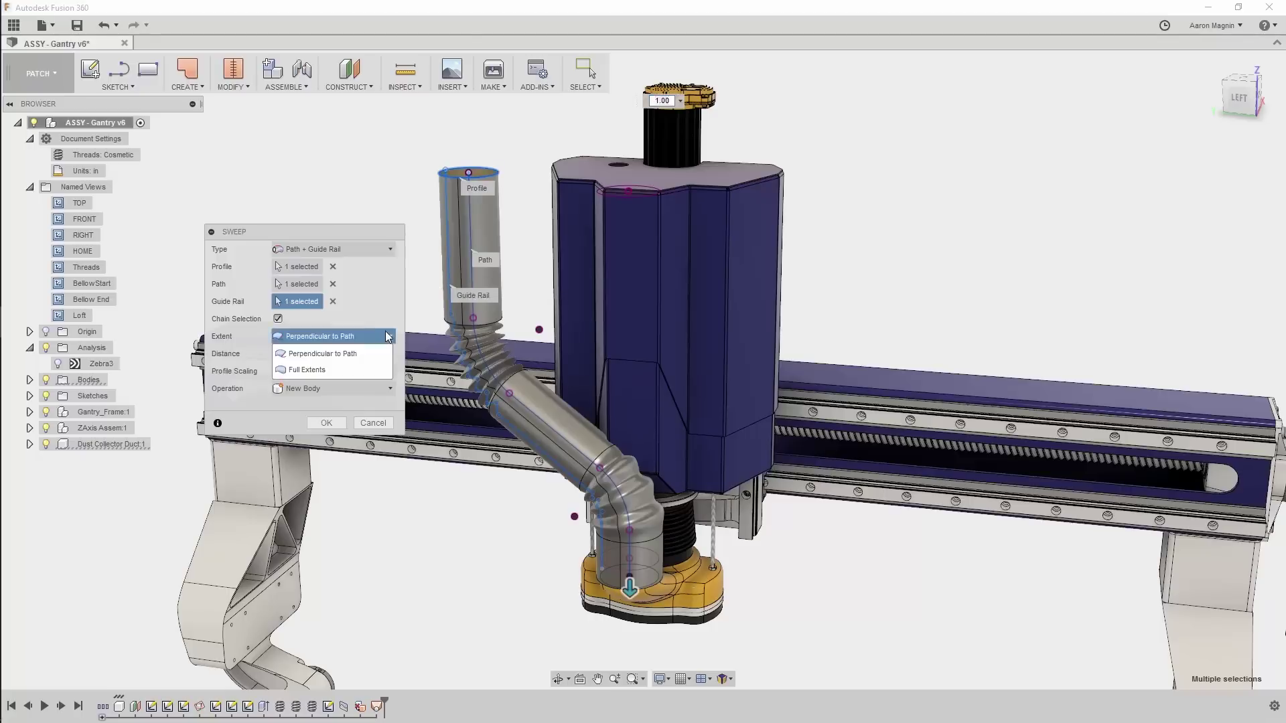
{"action": "left_click", "coordinate": [335, 370]}
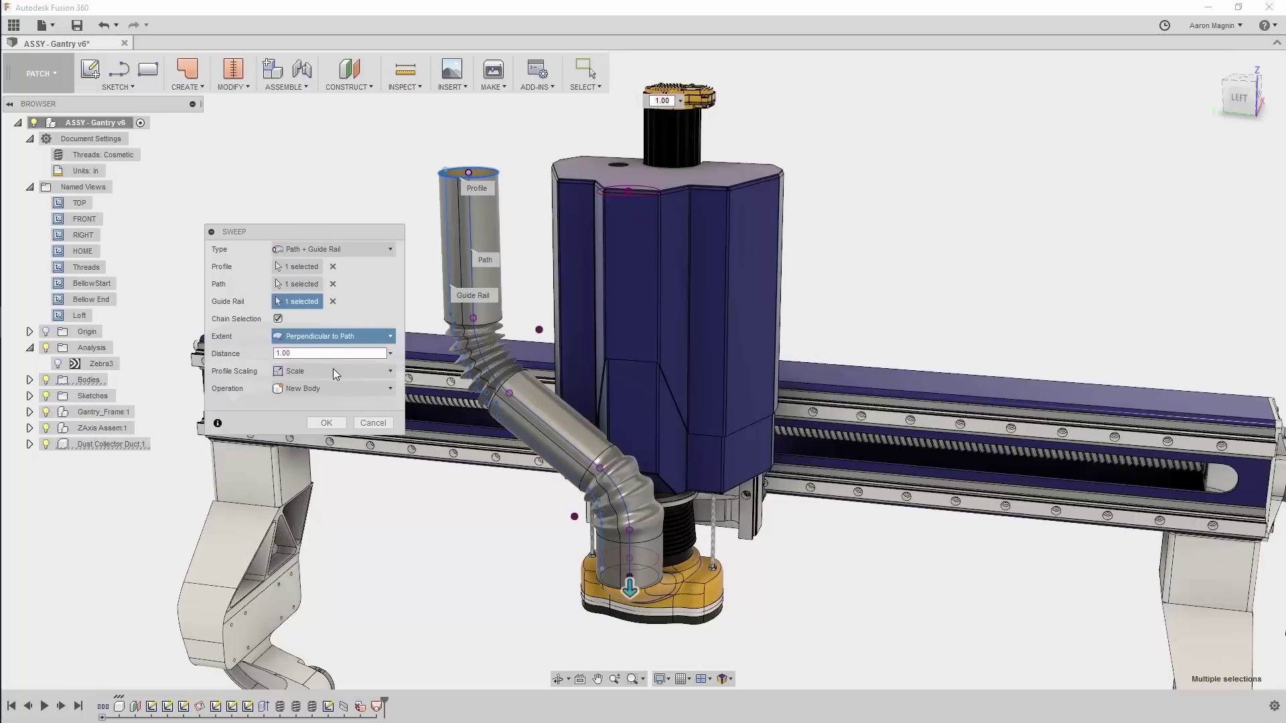
{"action": "scroll", "coordinate": [623, 568], "scroll_direction": "up", "scroll_amount": 3}
{"action": "scroll", "coordinate": [624, 569], "scroll_direction": "up", "scroll_amount": 3}
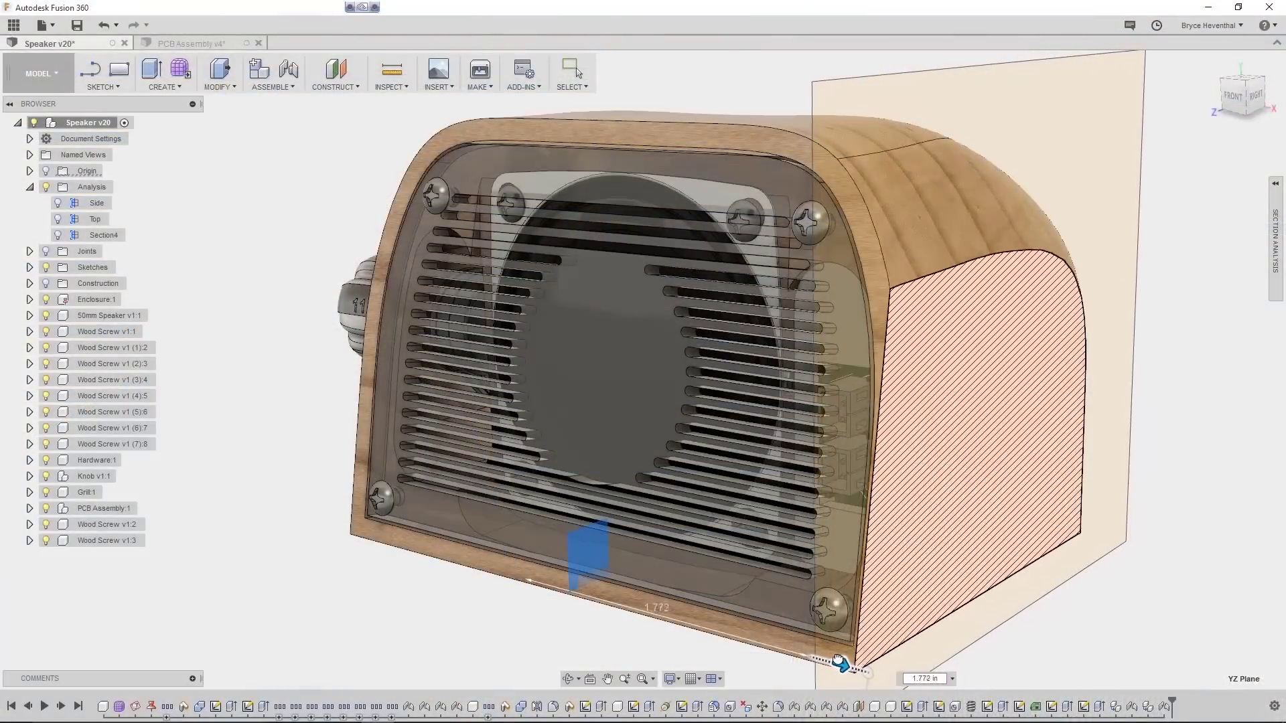
- Slide the section cut to reveal the PCB, then show the Preview page in Preferences
{"action": "left_click_drag", "start_coordinate": [812, 654], "coordinate": [775, 645]}
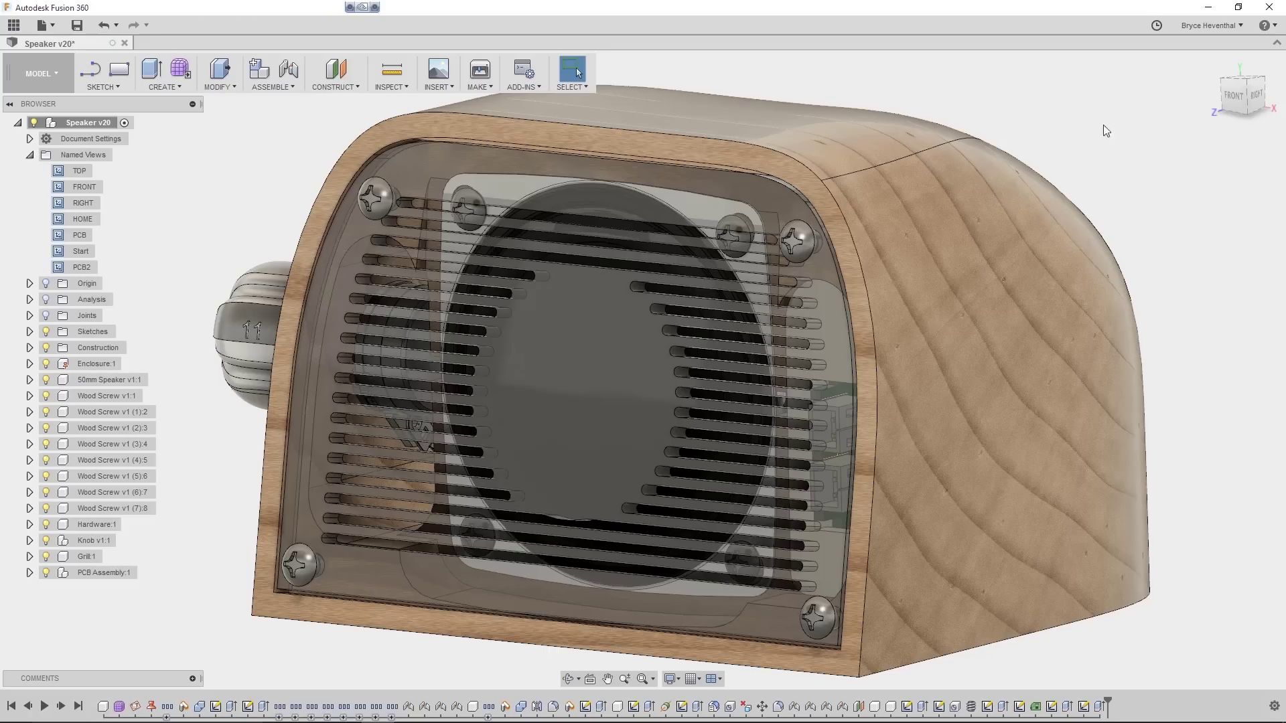
{"action": "left_click", "coordinate": [1200, 26]}
{"action": "left_click", "coordinate": [1205, 60]}
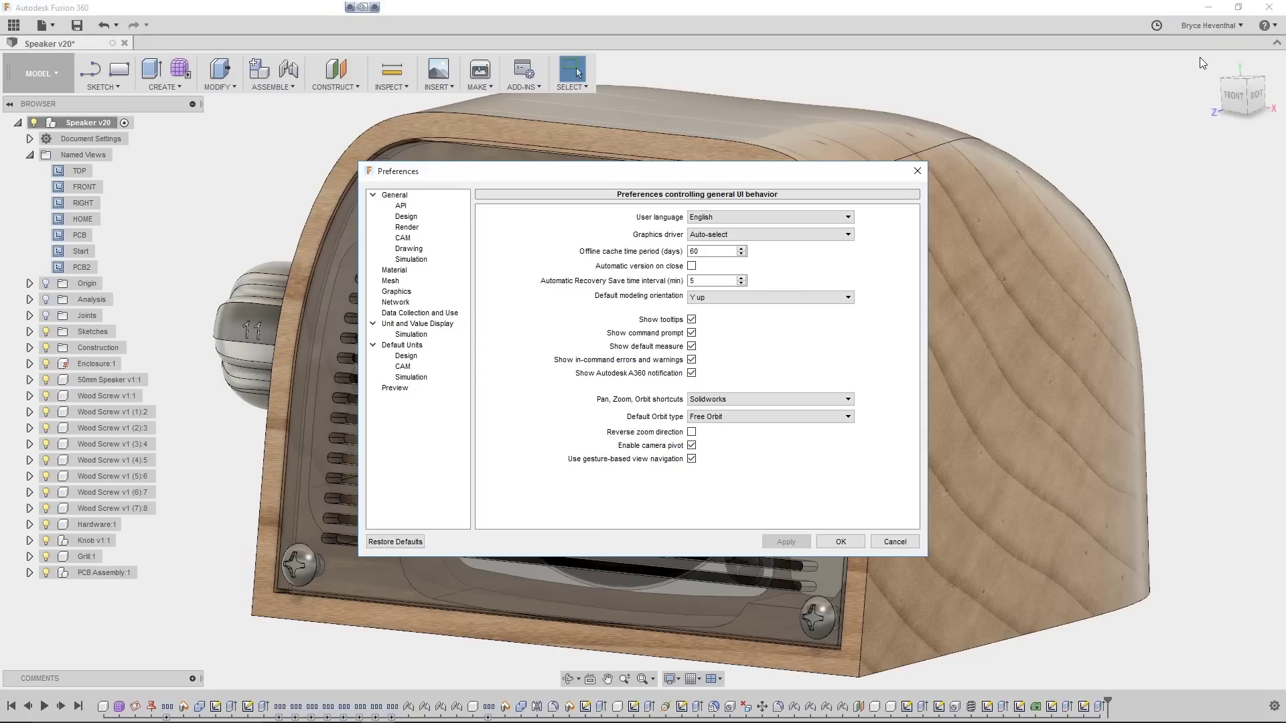
{"action": "left_click", "coordinate": [415, 394]}
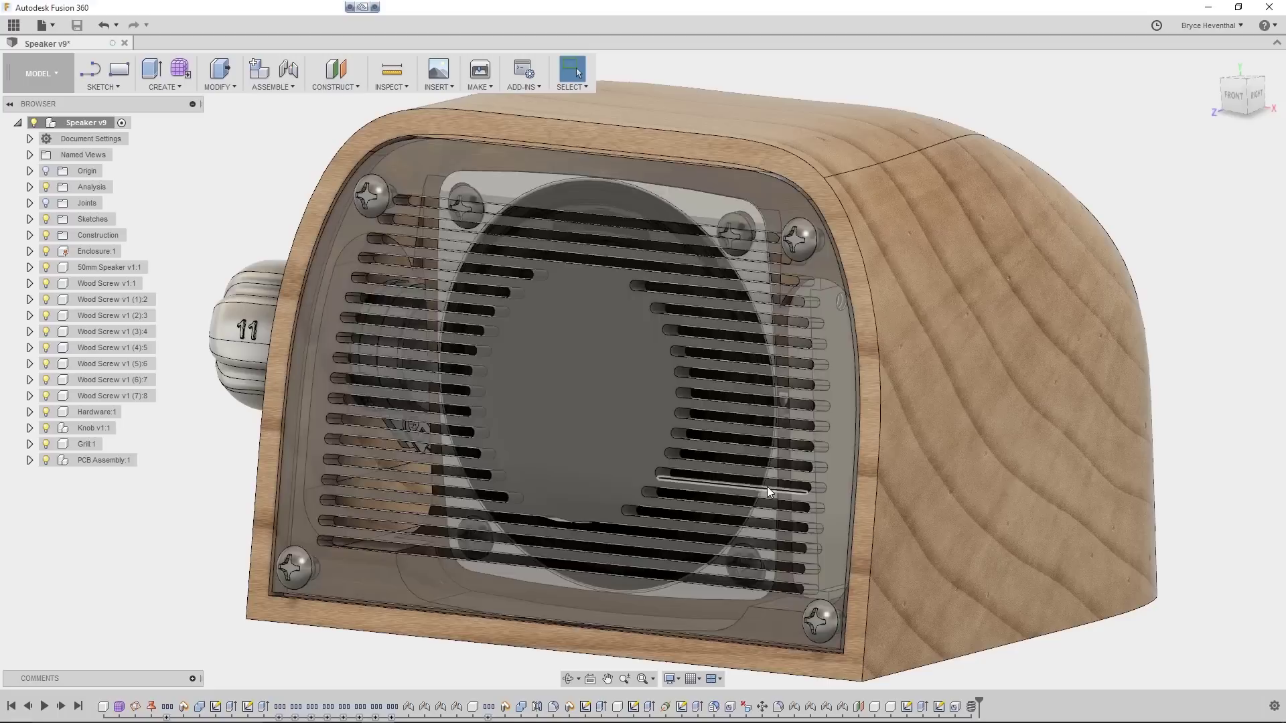
- Add a section analysis cutting the enclosure along its side face
{"action": "left_click", "coordinate": [391, 86]}
{"action": "left_click", "coordinate": [411, 198]}
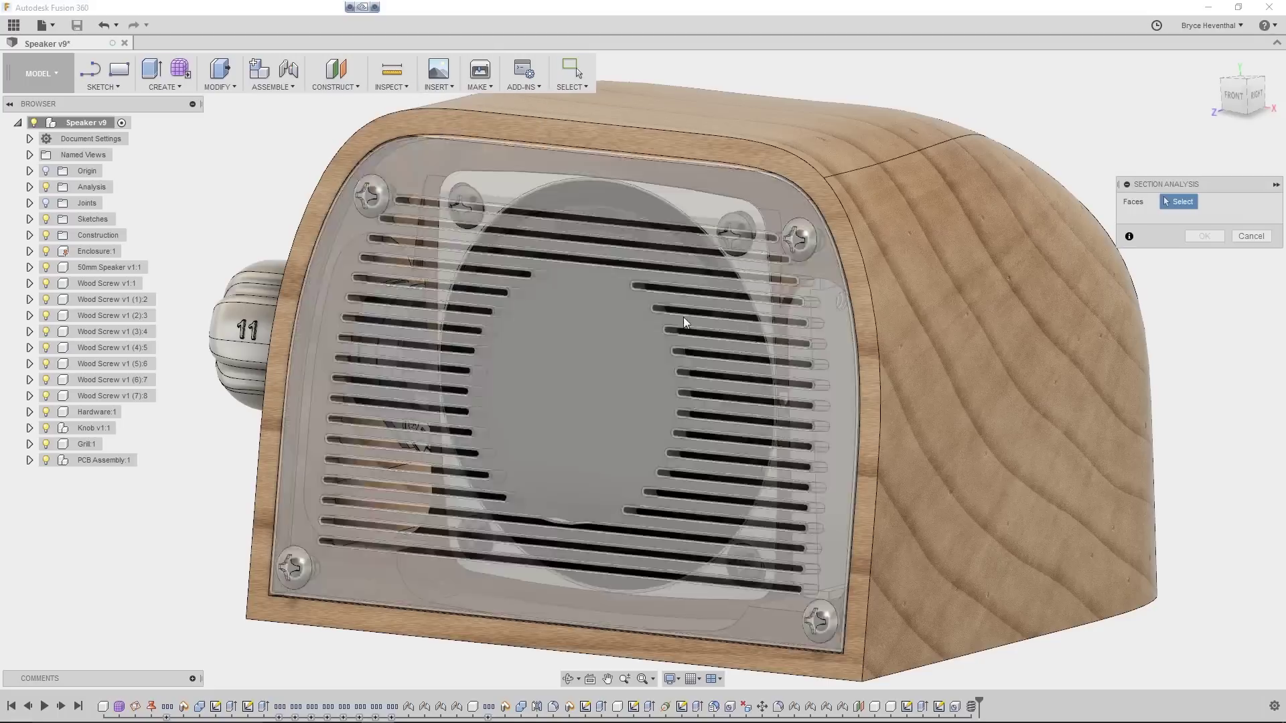
{"action": "left_click", "coordinate": [912, 394]}
{"action": "left_click_drag", "start_coordinate": [943, 394], "coordinate": [965, 396]}
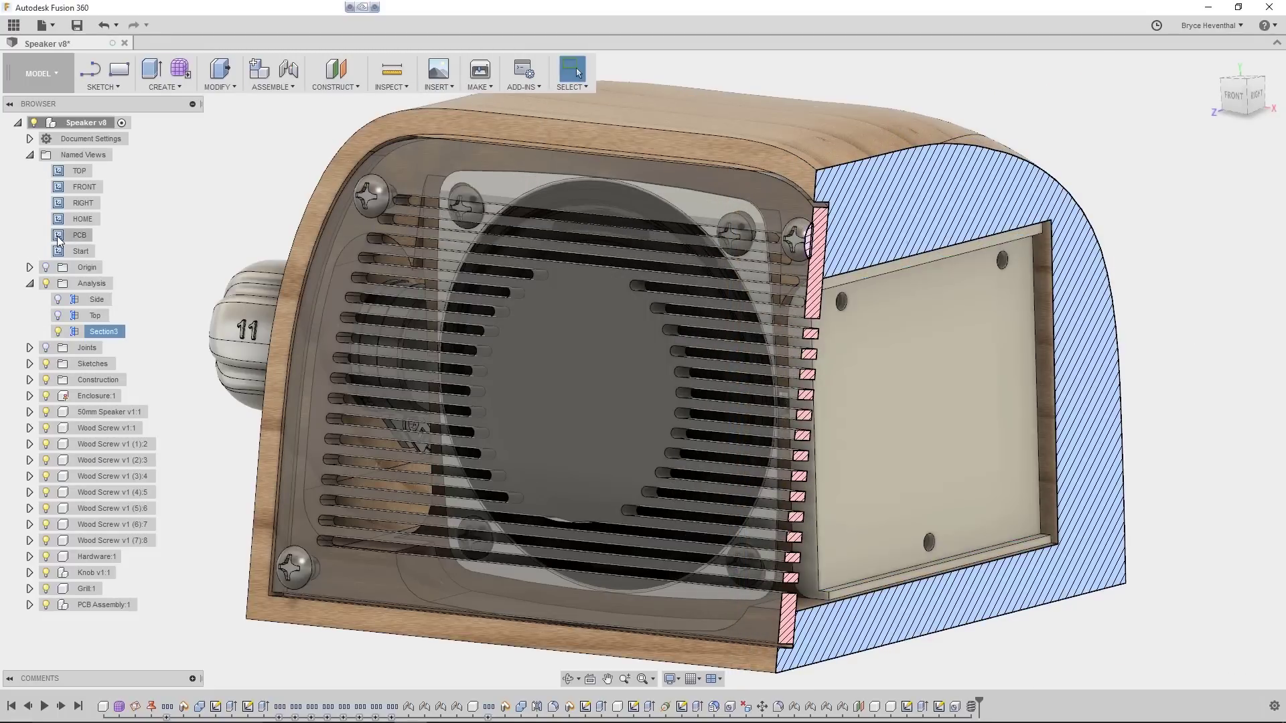
- In the PCB view, sketch the sled face with its projected outline and create a PCB from it
{"action": "double_click", "coordinate": [59, 236]}
{"action": "left_click", "coordinate": [670, 392]}
{"action": "right_click", "coordinate": [670, 393]}
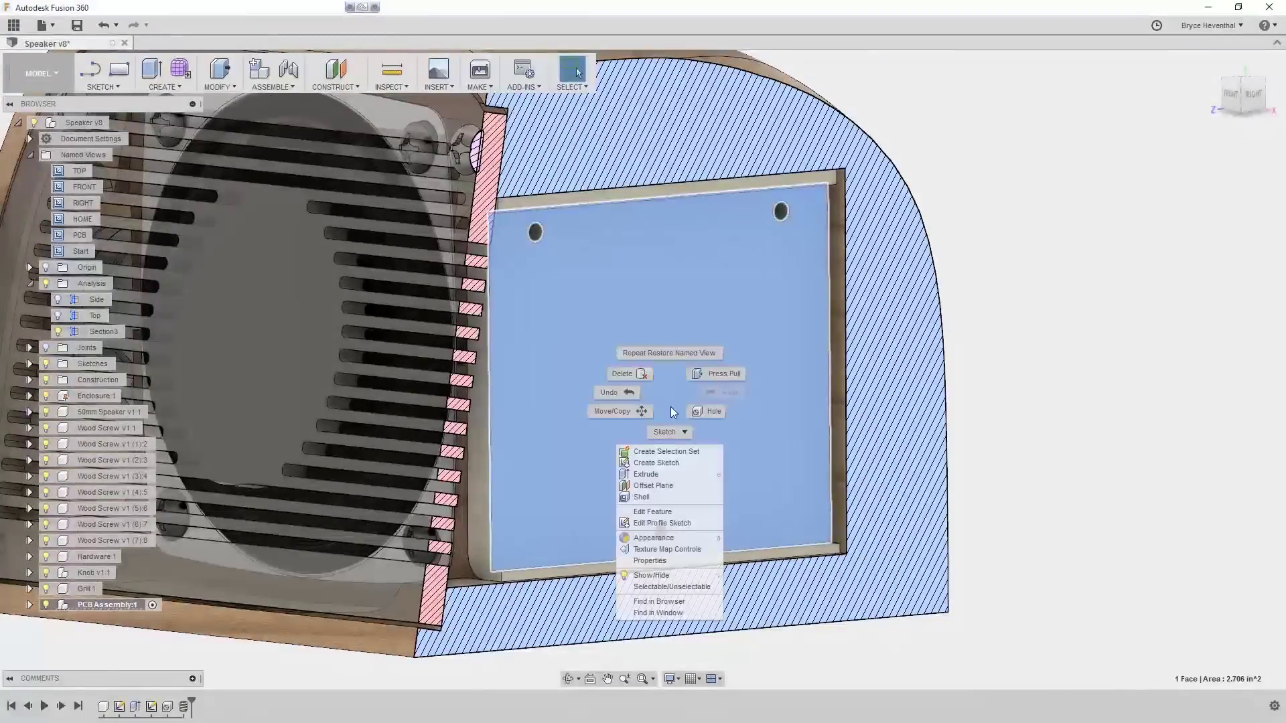
{"action": "left_click", "coordinate": [670, 464]}
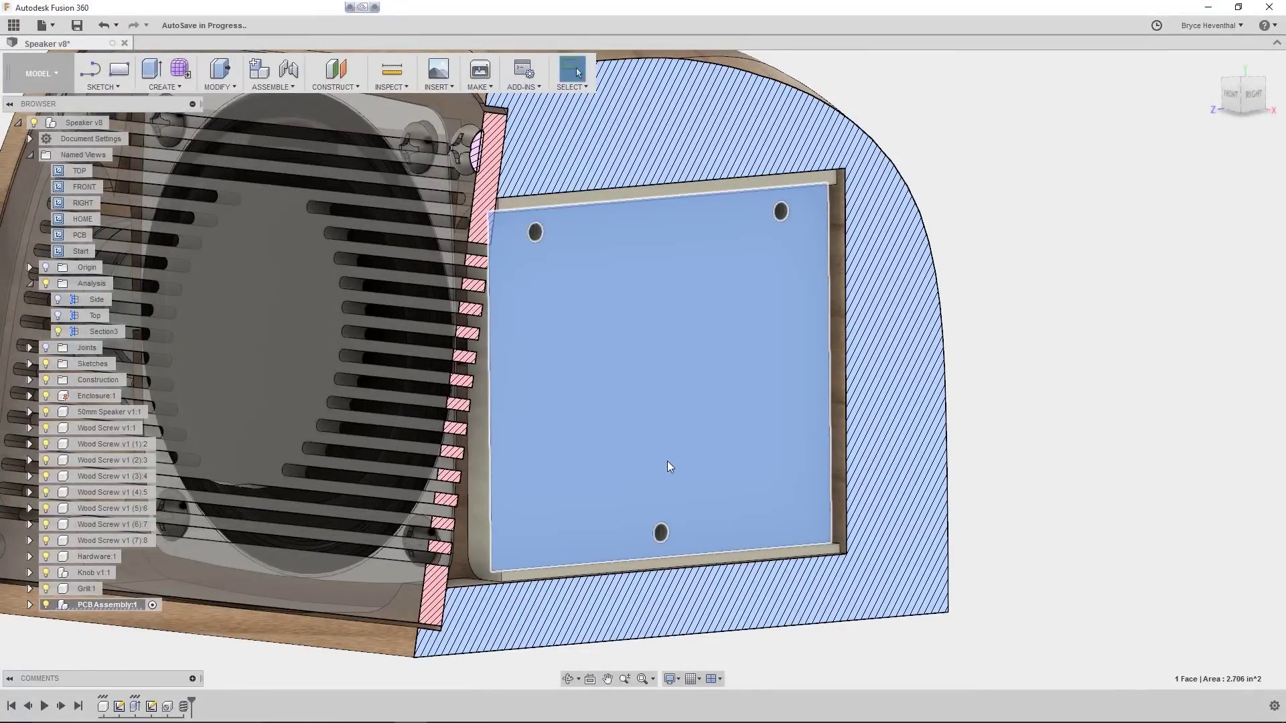
{"action": "key", "text": "p"}
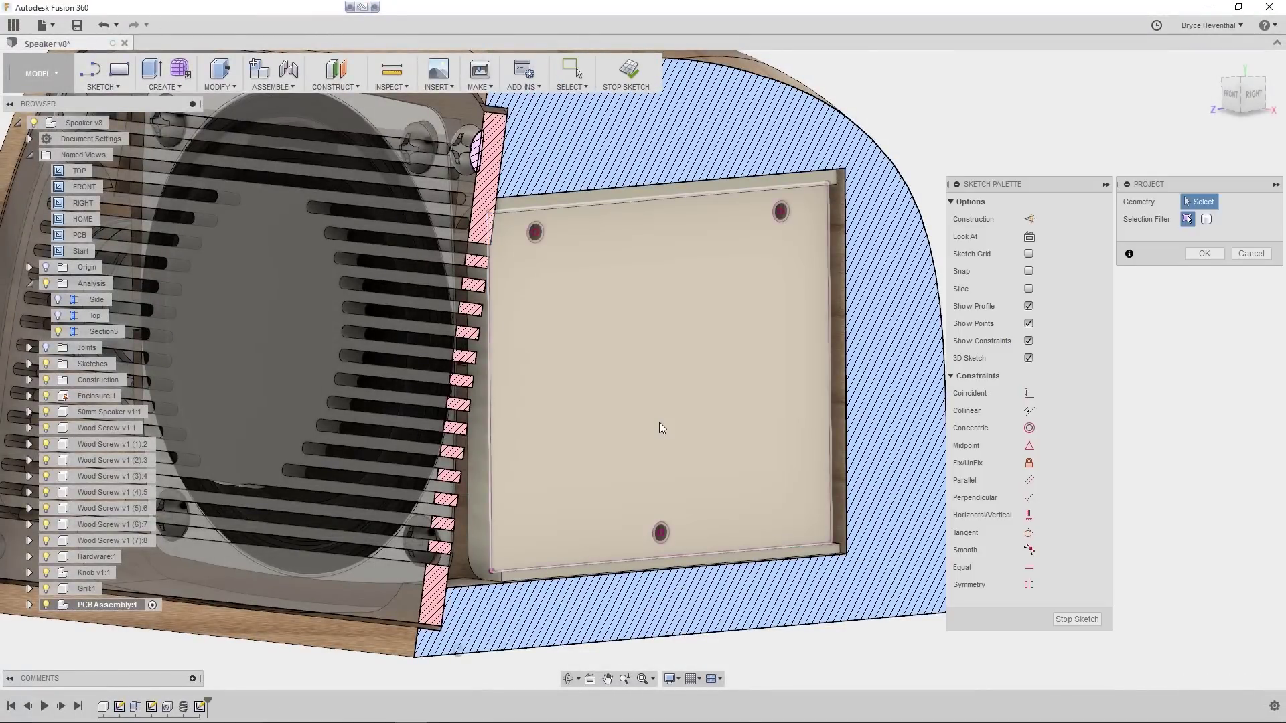
{"action": "left_click", "coordinate": [660, 422]}
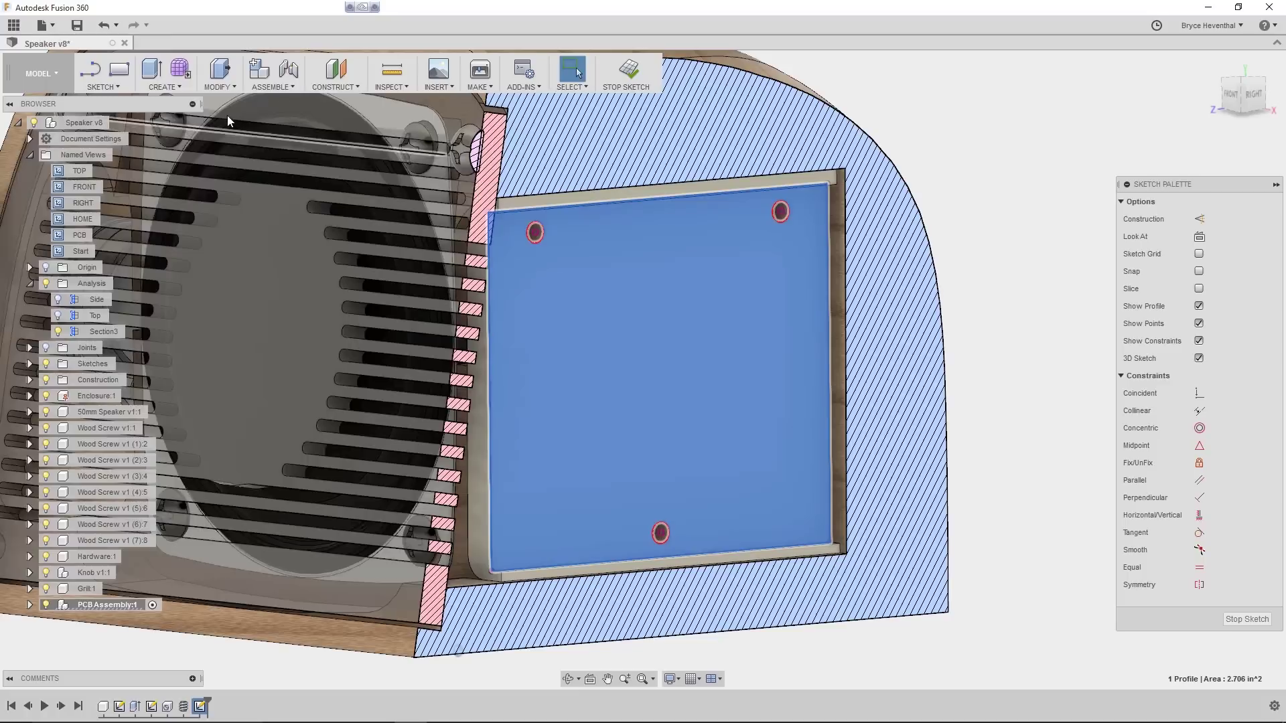
{"action": "left_click", "coordinate": [188, 88]}
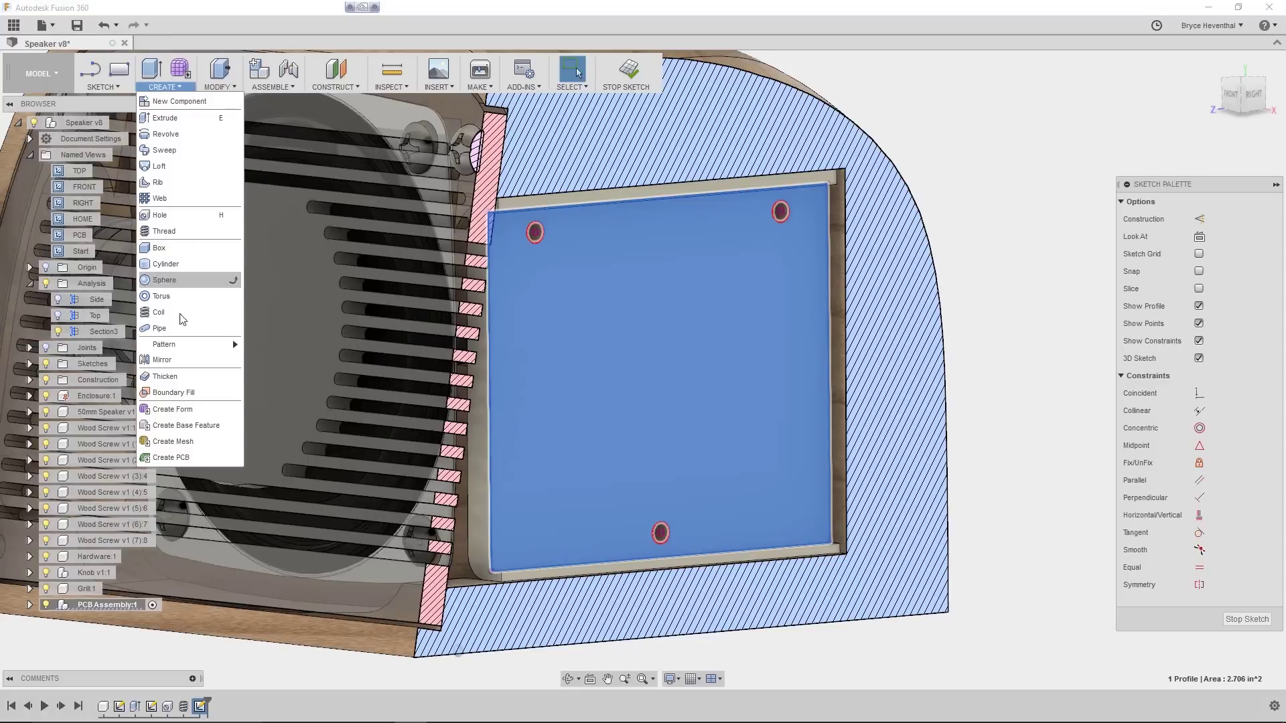
{"action": "left_click", "coordinate": [183, 459]}
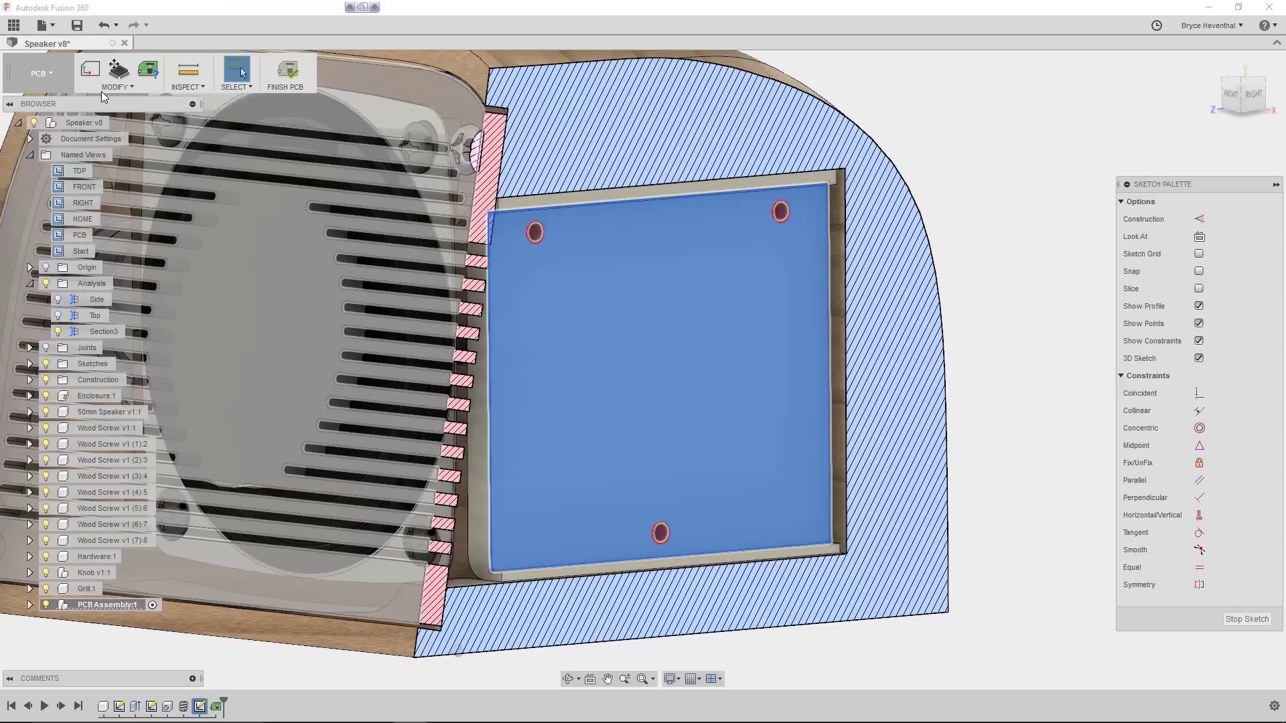
- Define the board from the sketched profile with its origin at the corner and finish the PCB
{"action": "left_click", "coordinate": [93, 72]}
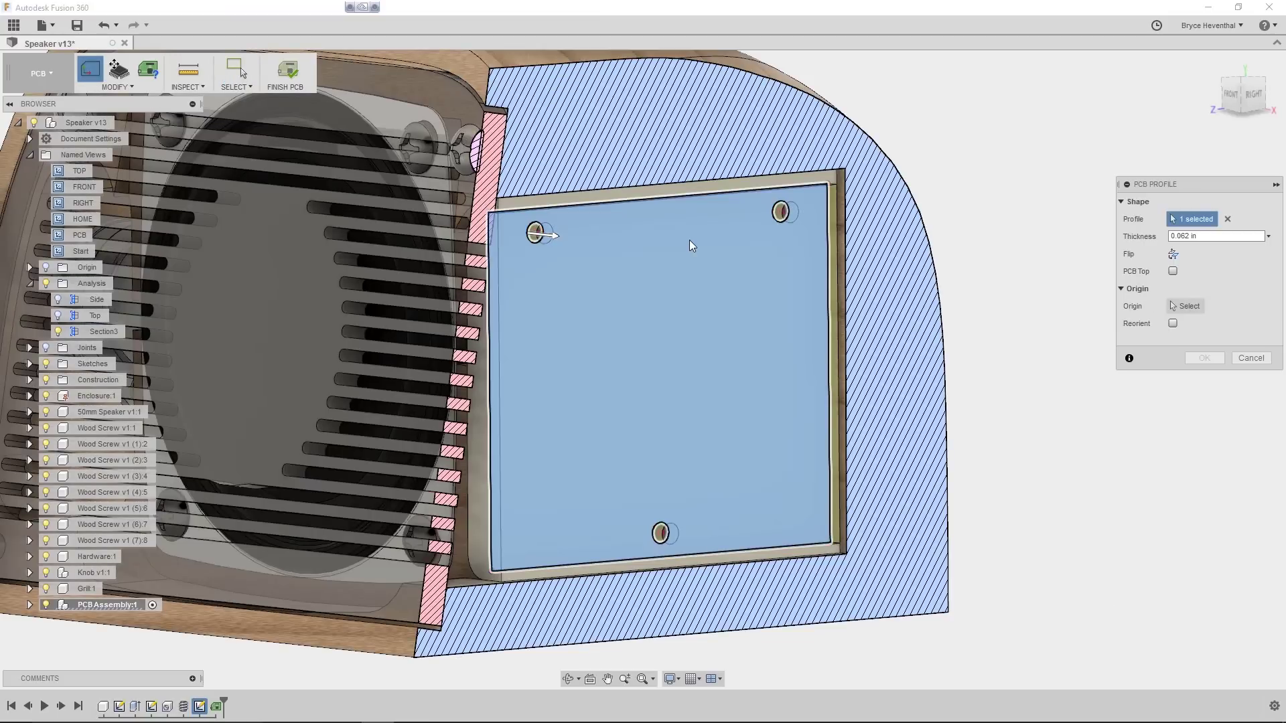
{"action": "left_click", "coordinate": [1179, 306]}
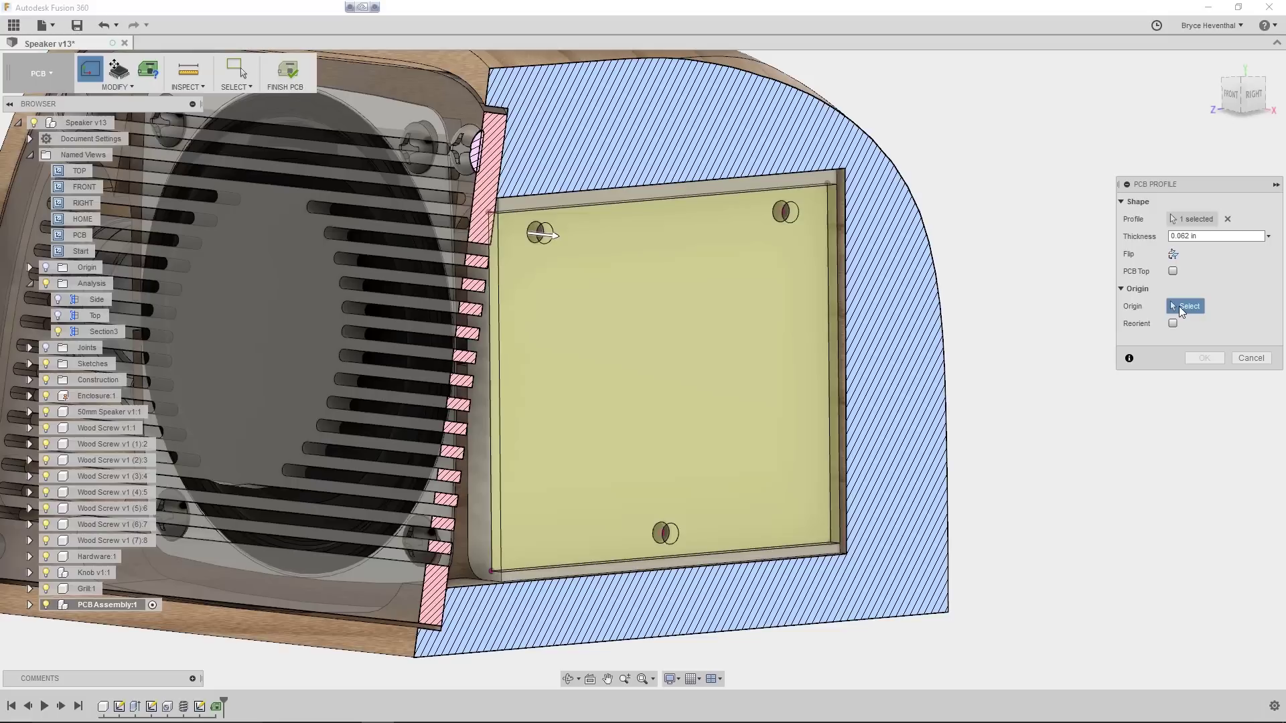
{"action": "left_click", "coordinate": [828, 185]}
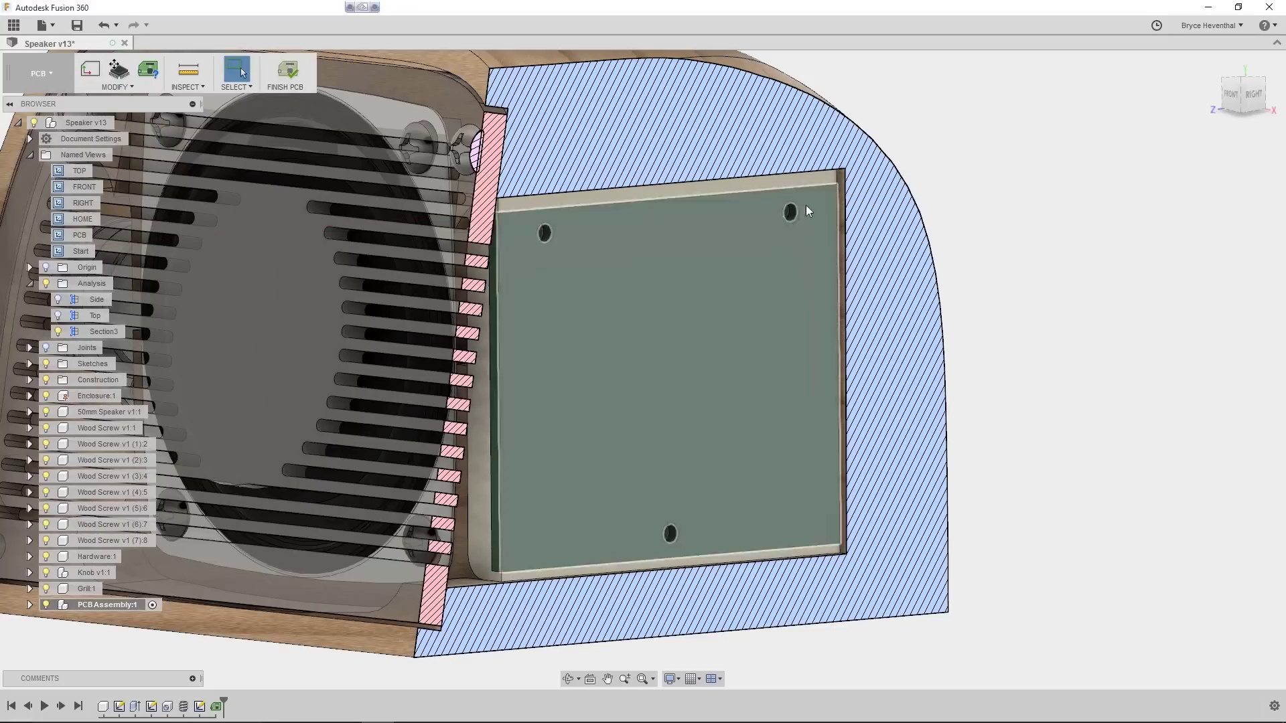
{"action": "left_click", "coordinate": [29, 605]}
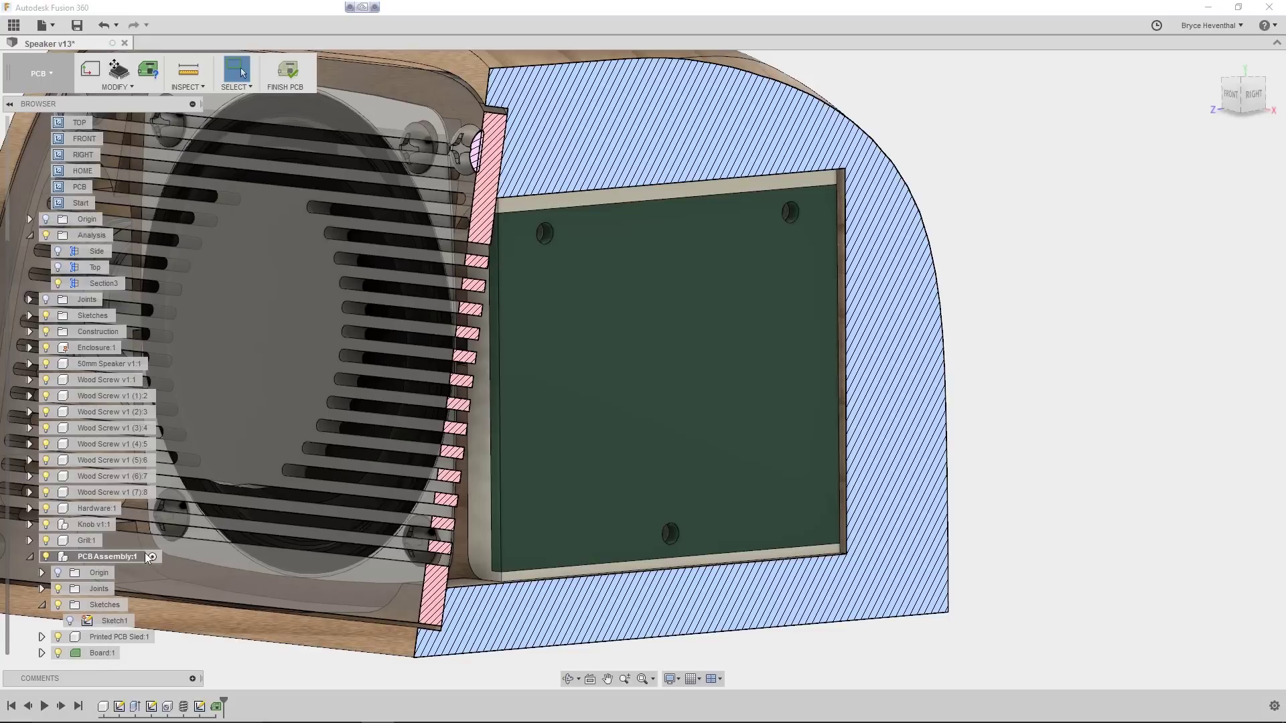
{"action": "left_click", "coordinate": [286, 70]}
- Save a new Speaker version with the description 'ndoffs'
{"action": "key", "text": "ctrl+s"}
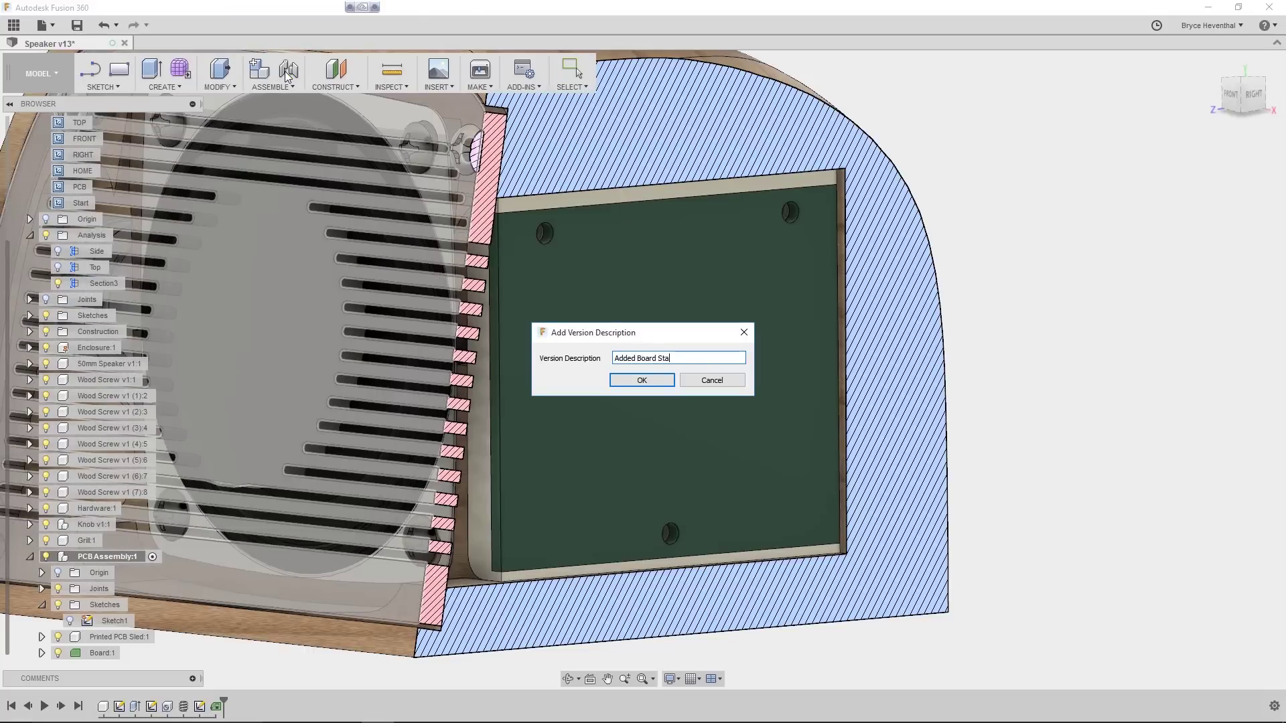
{"action": "type", "text": "ndoffs"}
{"action": "key", "text": "Return"}
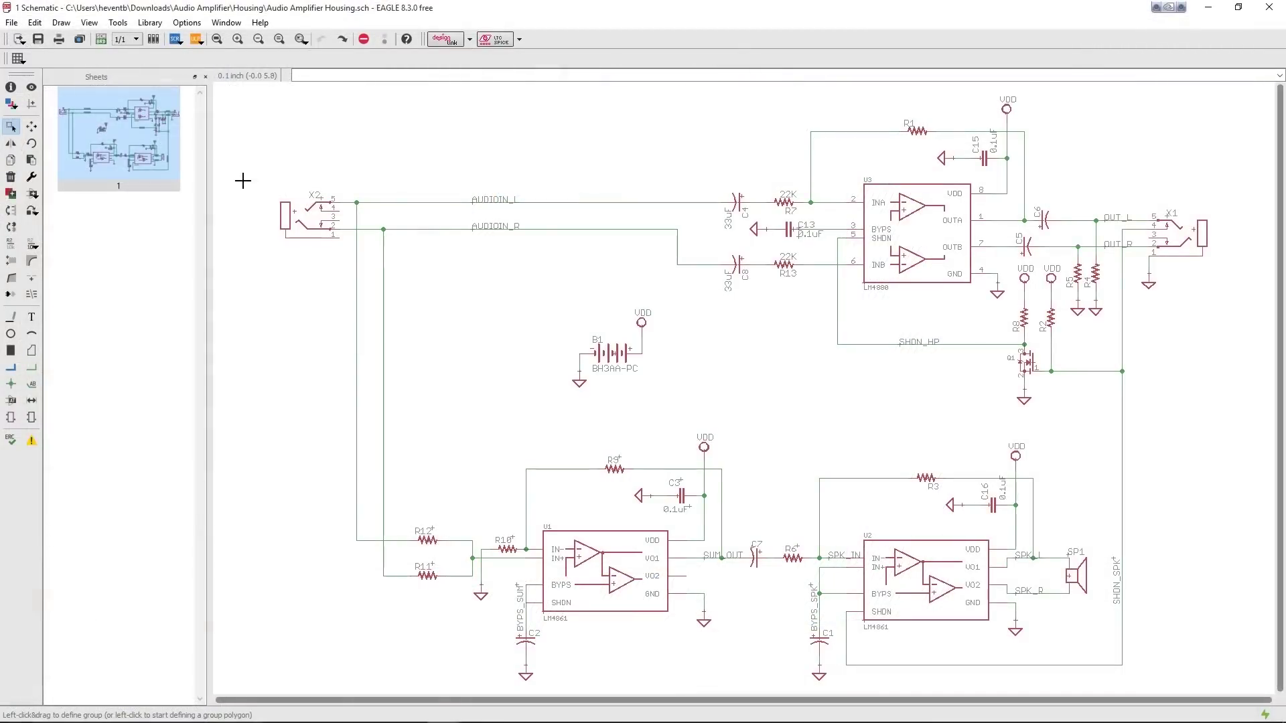
- Switch to the Audio Amplifier Housing board layout and start the Group tool
{"action": "left_click", "coordinate": [102, 40]}
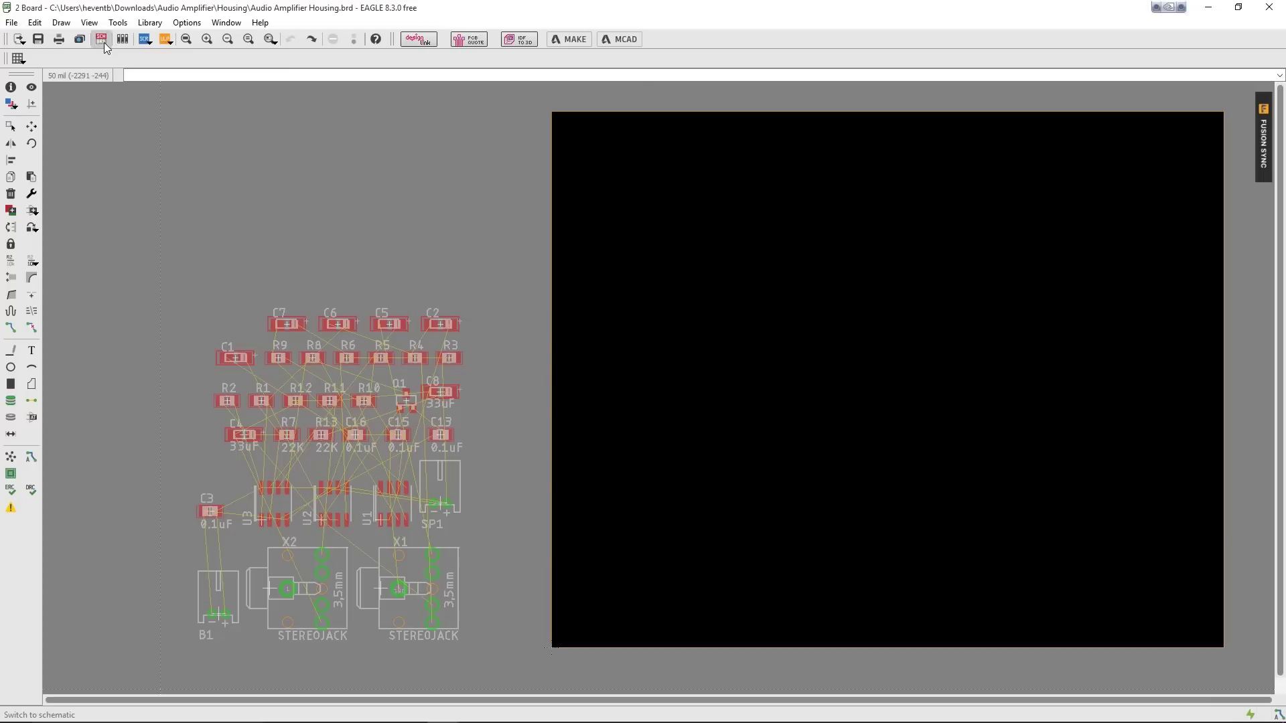
{"action": "left_click", "coordinate": [11, 126]}
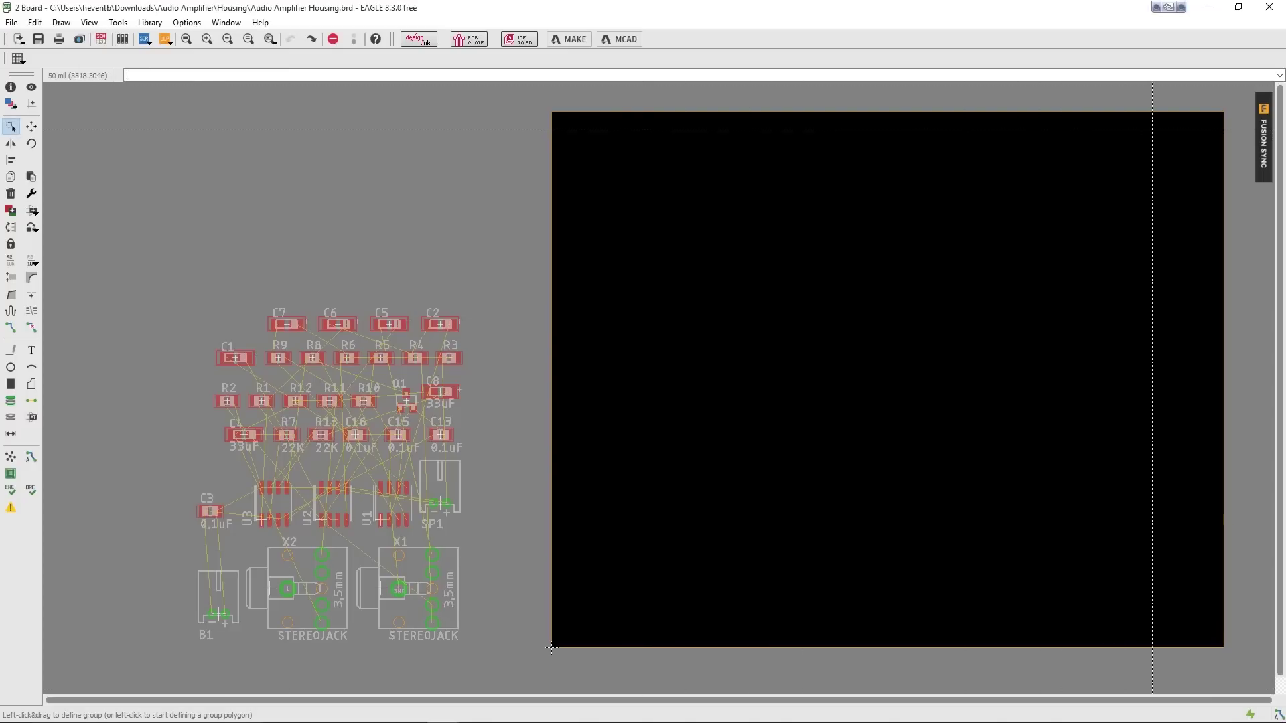
- Link the board to Housing > Speaker > PCB3 in Fusion Sync, then pull its outline and mounting holes
{"action": "left_click", "coordinate": [1263, 139]}
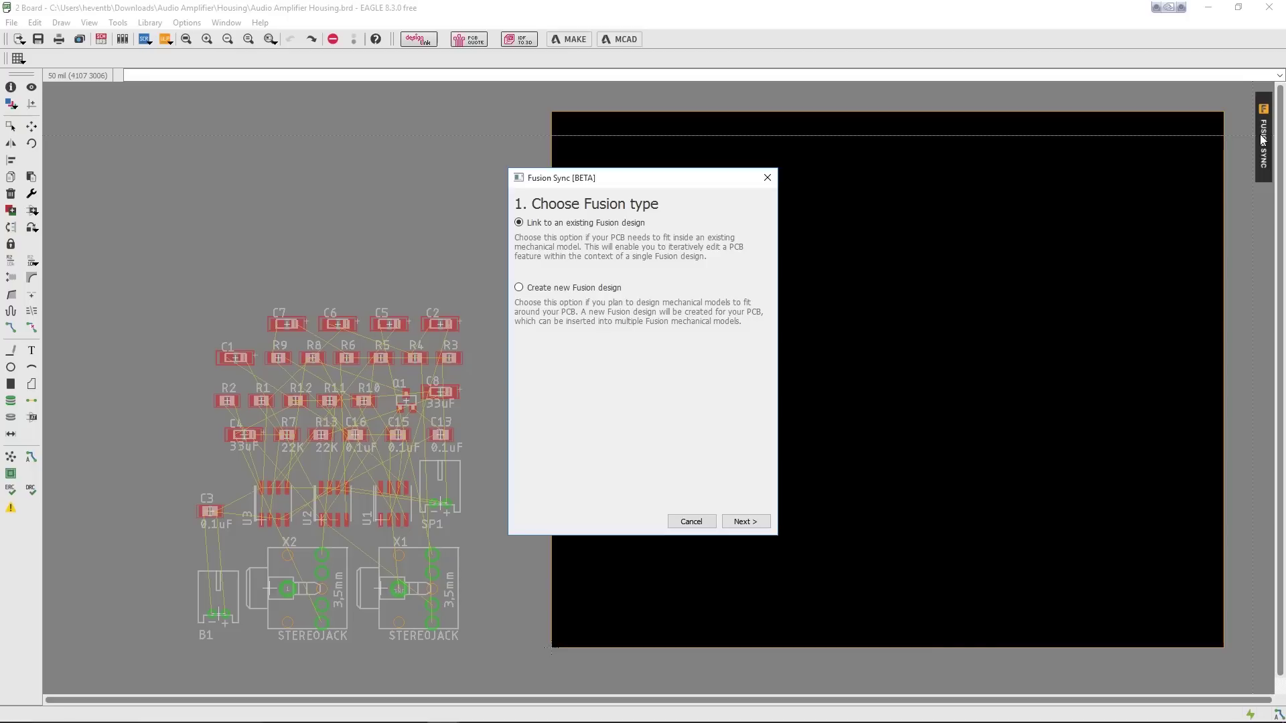
{"action": "left_click", "coordinate": [745, 522]}
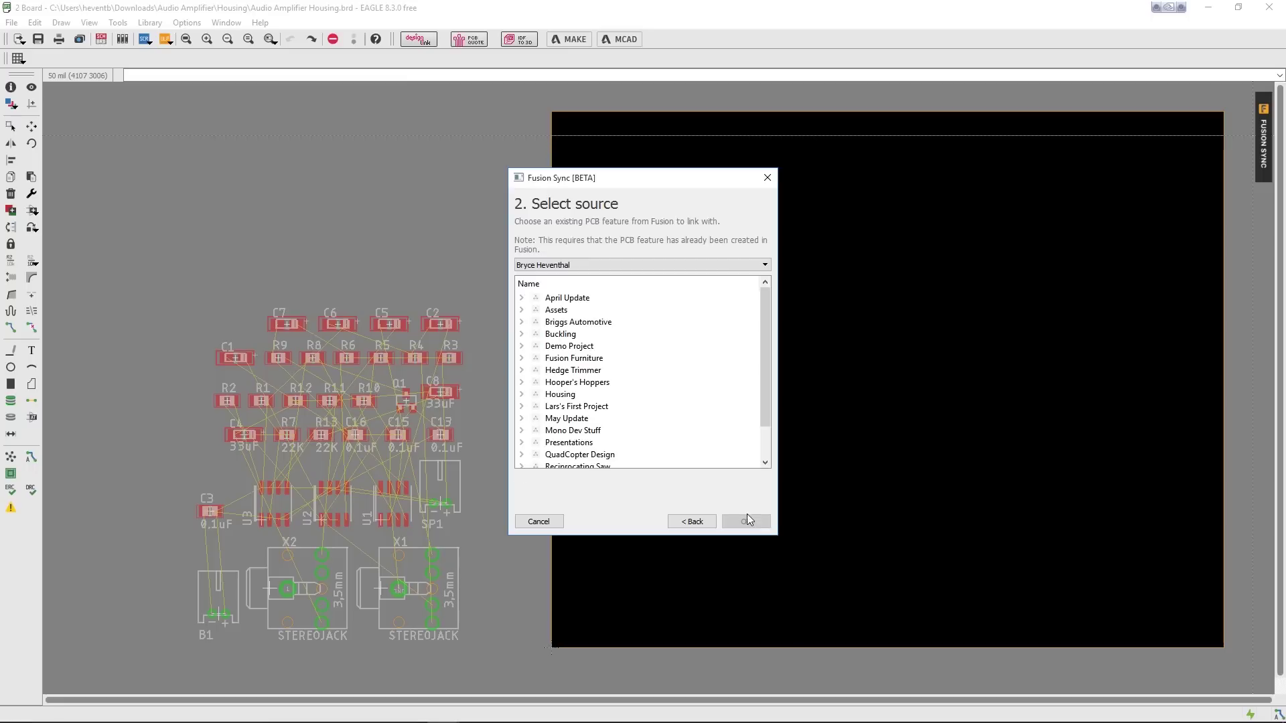
{"action": "left_click", "coordinate": [521, 395]}
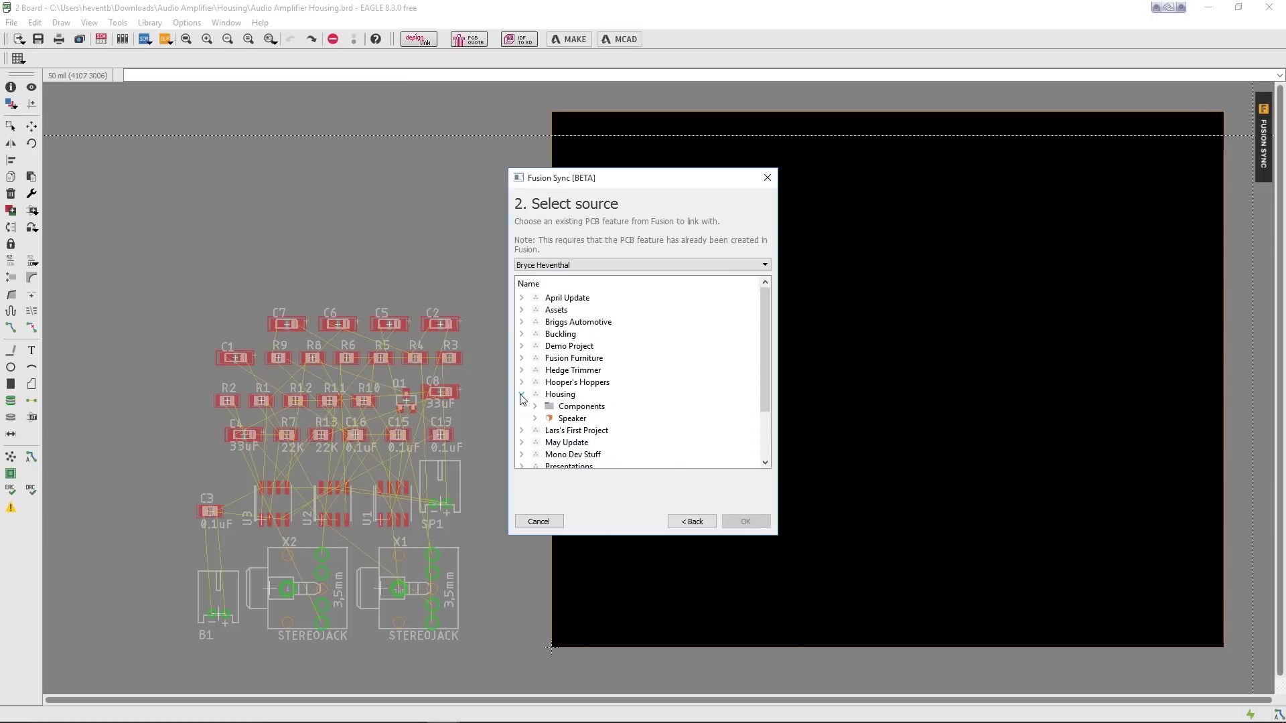
{"action": "left_click", "coordinate": [535, 419]}
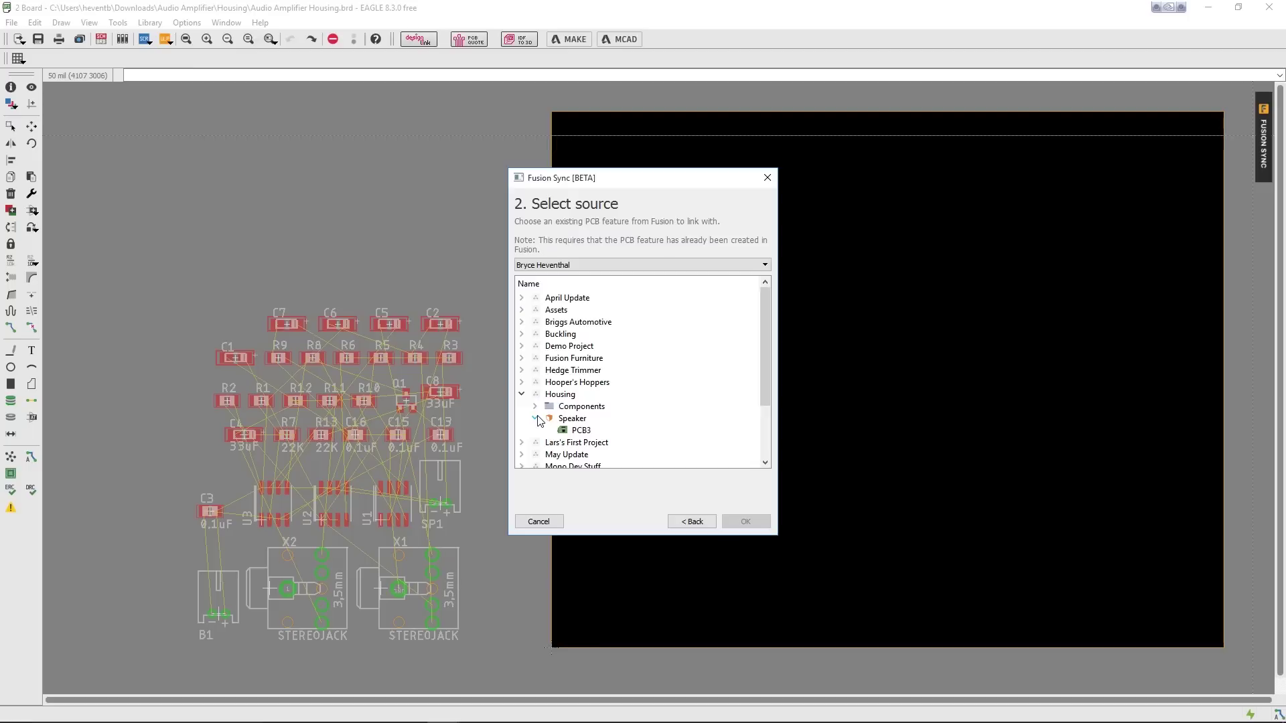
{"action": "left_click", "coordinate": [570, 431]}
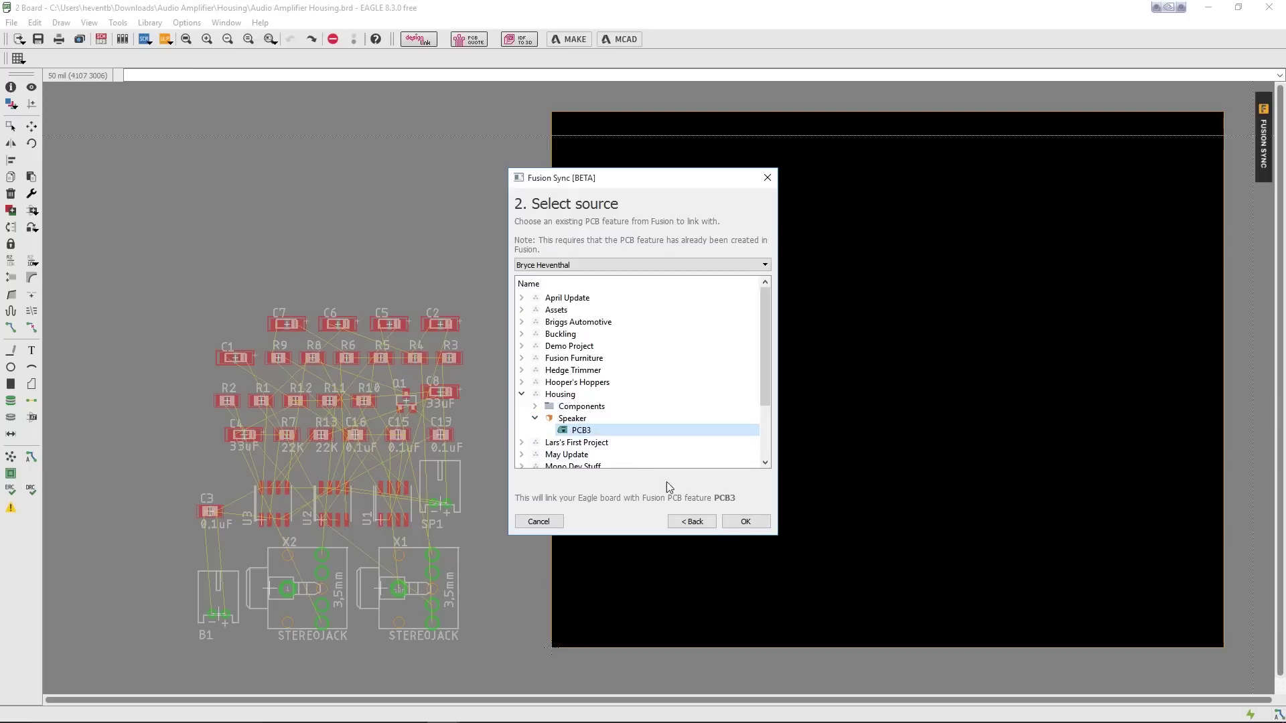
{"action": "left_click", "coordinate": [746, 522]}
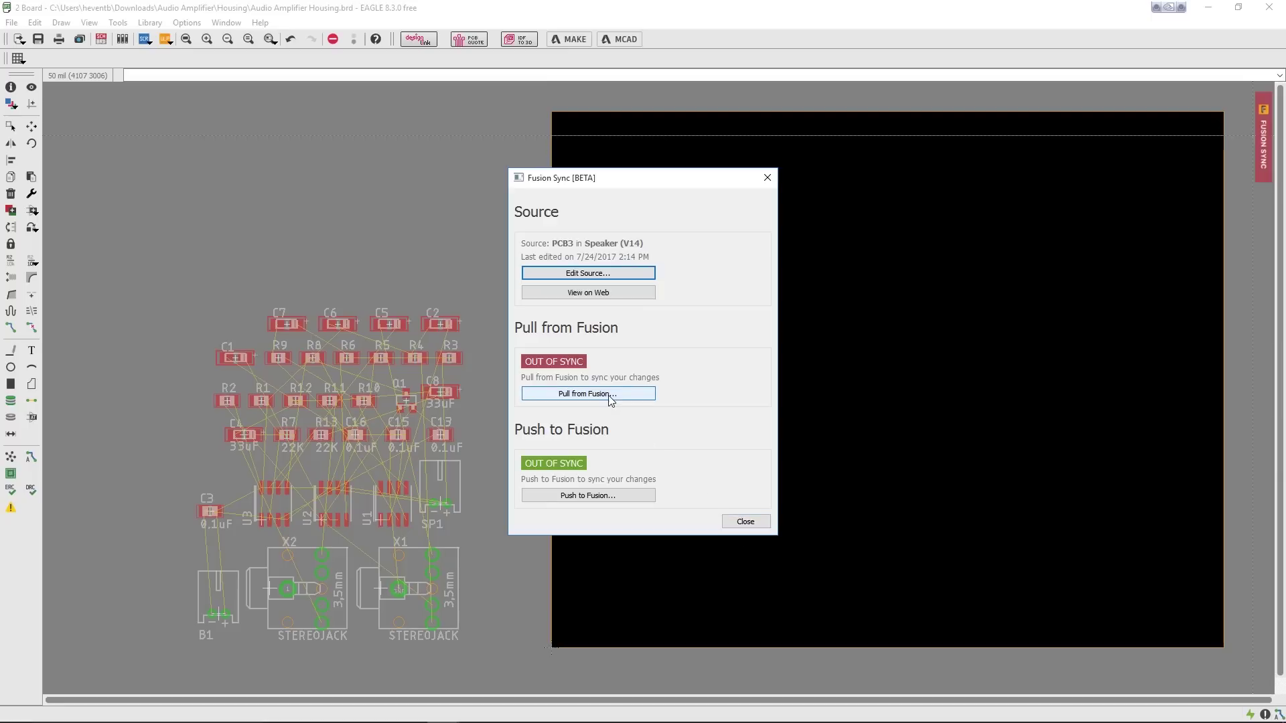
{"action": "left_click", "coordinate": [587, 394]}
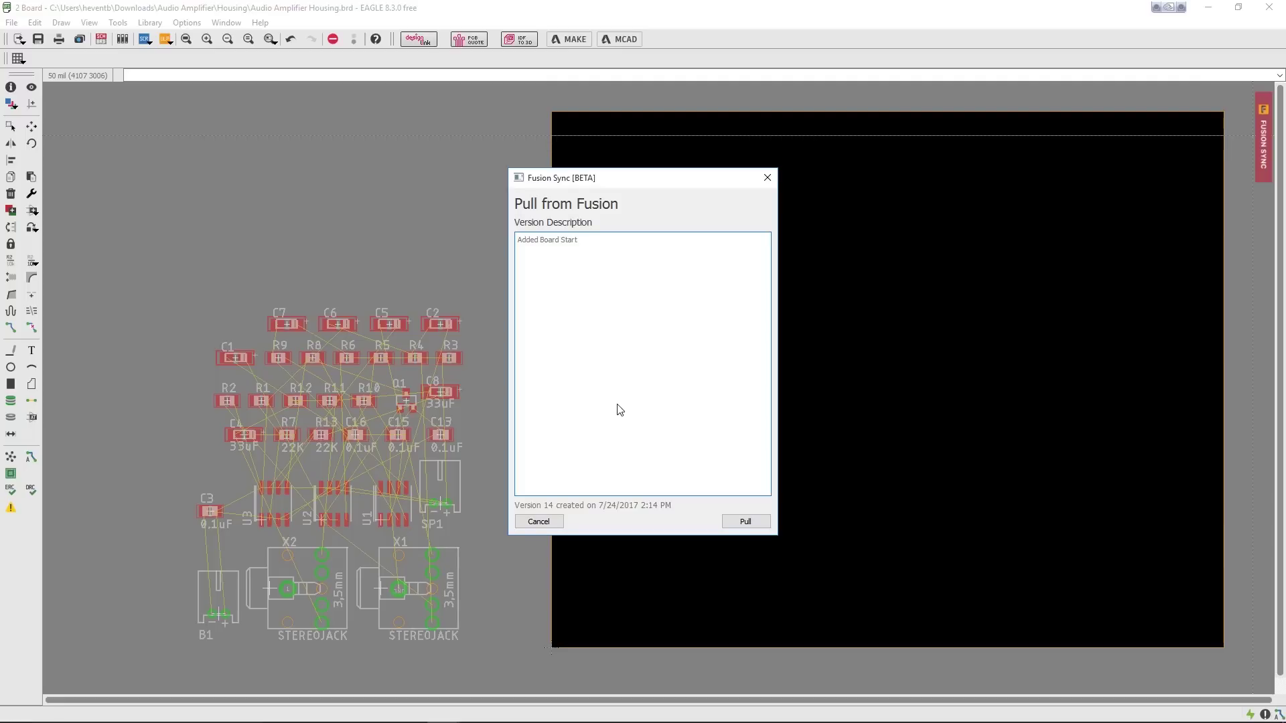
{"action": "left_click", "coordinate": [736, 521]}
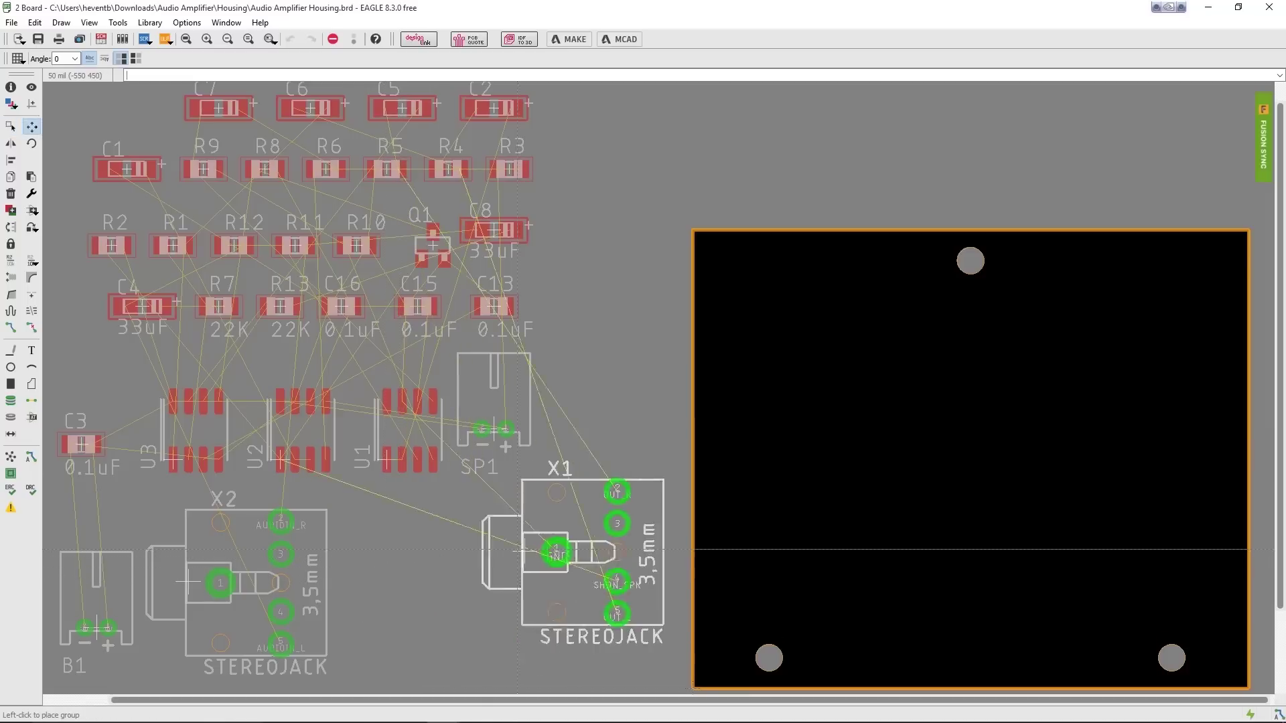
- Place X1, X2, upright-rotated R12 and R1 inside the board outline, then bring up Fusion Sync
{"action": "left_click", "coordinate": [739, 536]}
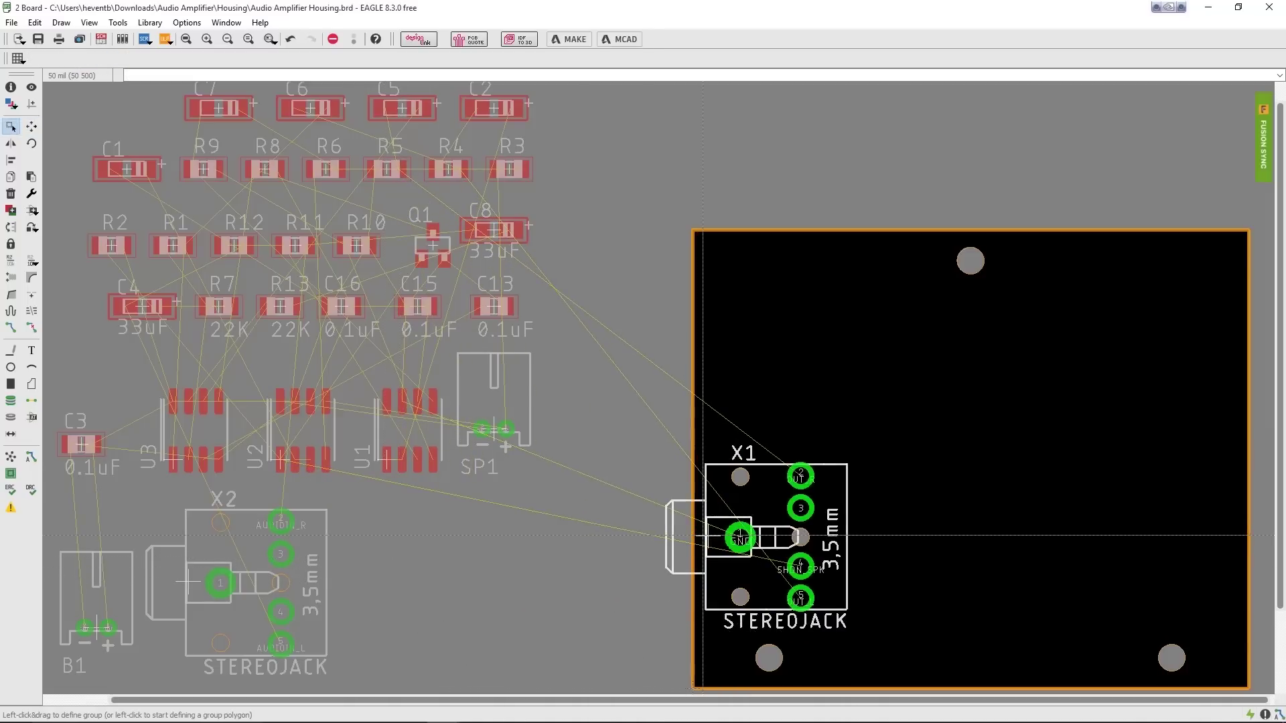
{"action": "right_click", "coordinate": [185, 582], "text": "ctrl"}
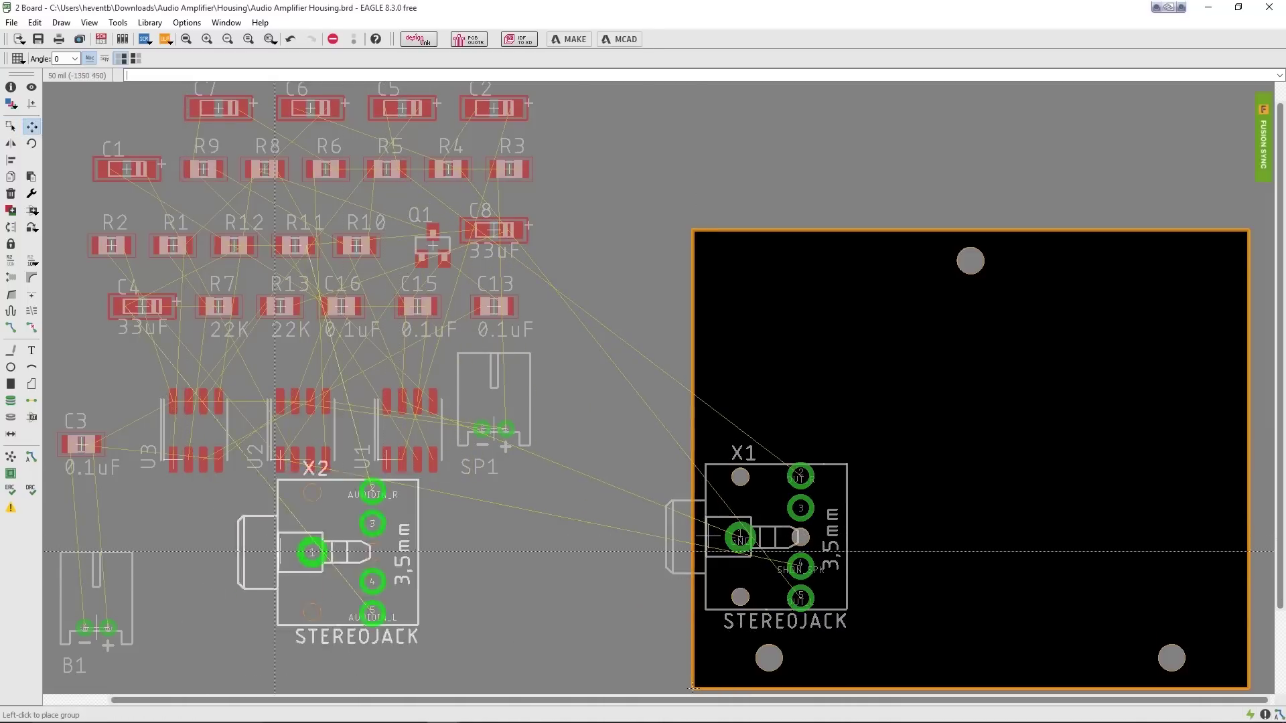
{"action": "left_click", "coordinate": [704, 338]}
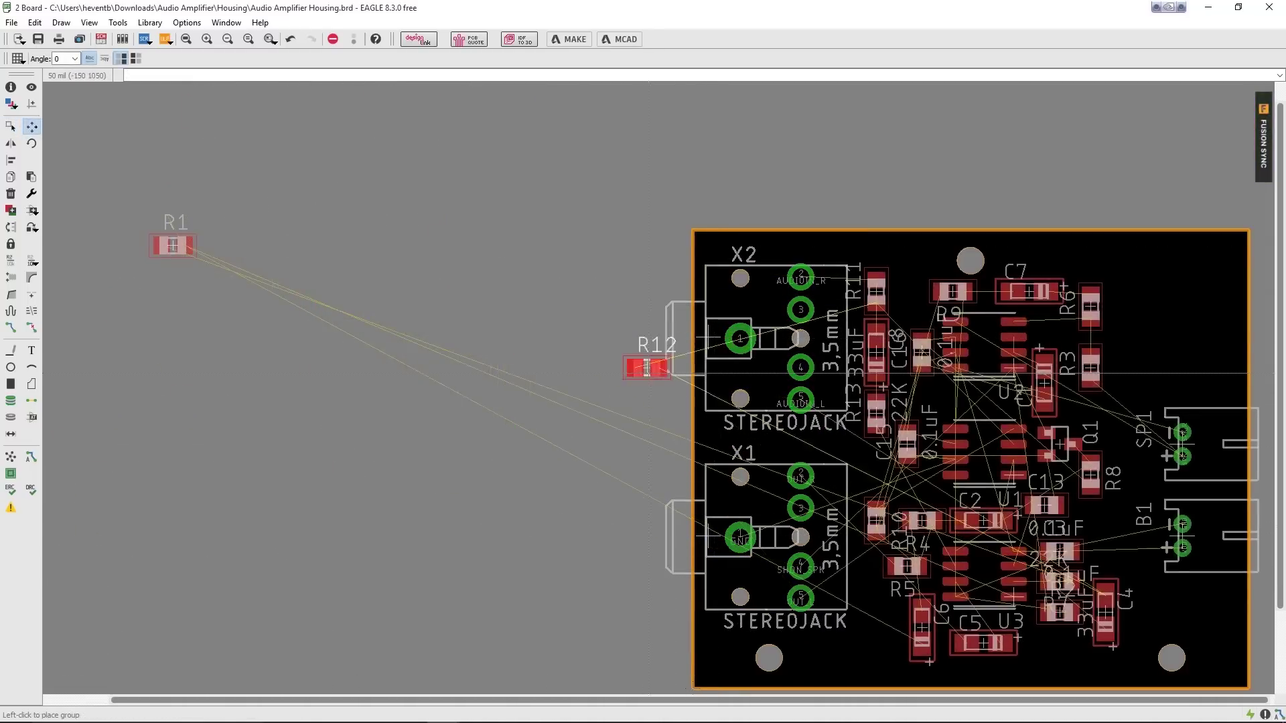
{"action": "right_click", "coordinate": [1105, 536]}
{"action": "left_click", "coordinate": [1106, 536]}
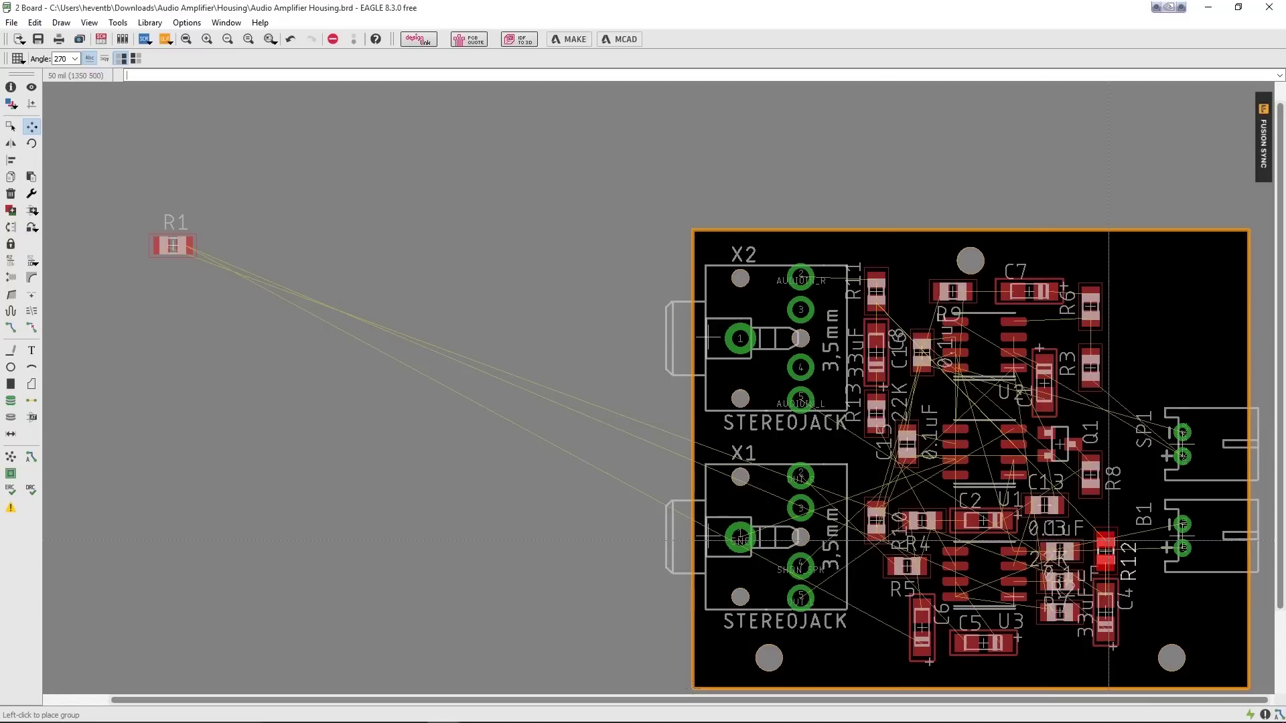
{"action": "left_click", "coordinate": [173, 245]}
{"action": "left_click", "coordinate": [1058, 643]}
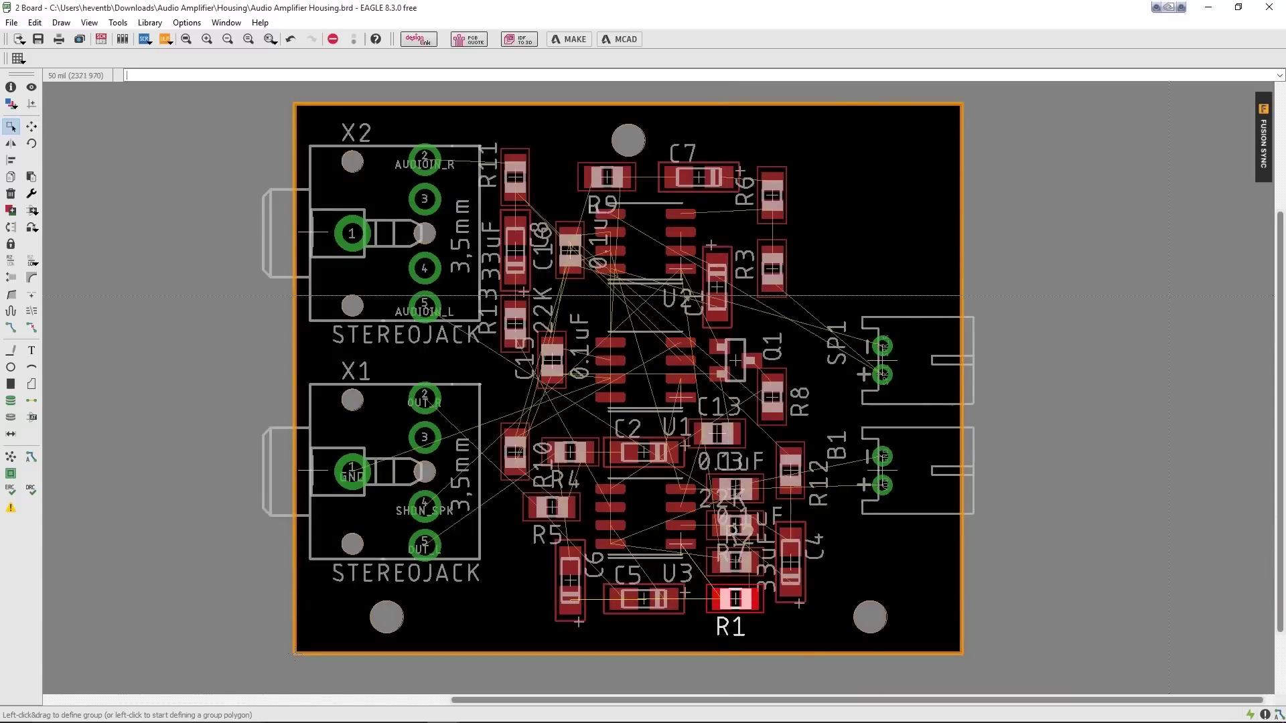
{"action": "left_click", "coordinate": [1263, 123]}
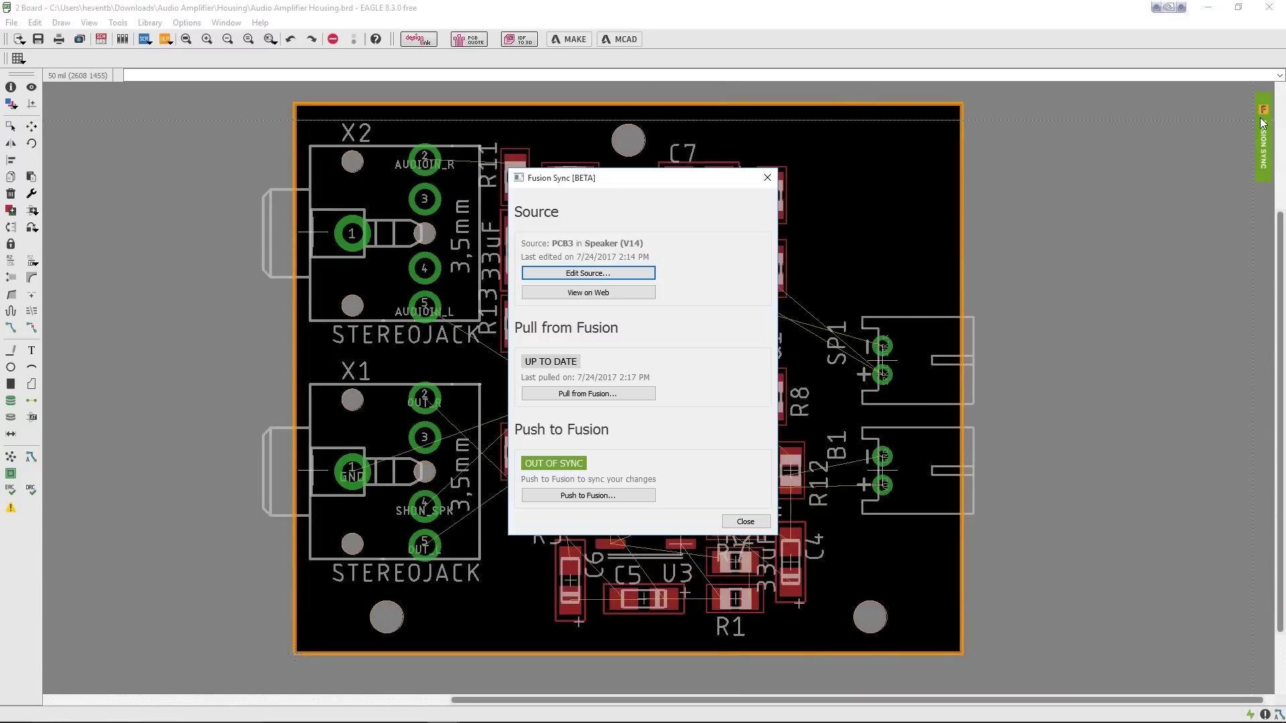
- Push the updated board with its parts list to Fusion 360 and inspect the jack model
{"action": "left_click", "coordinate": [637, 496]}
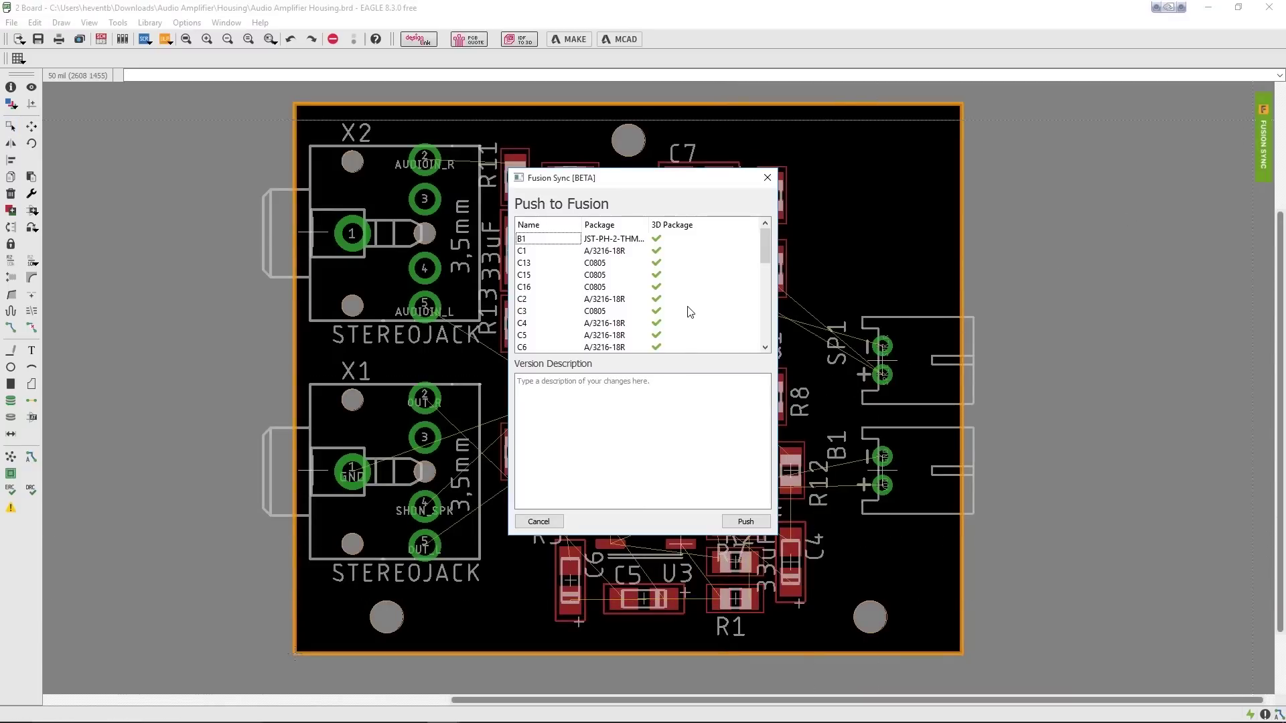
{"action": "scroll", "coordinate": [690, 312], "scroll_direction": "down", "scroll_amount": 7}
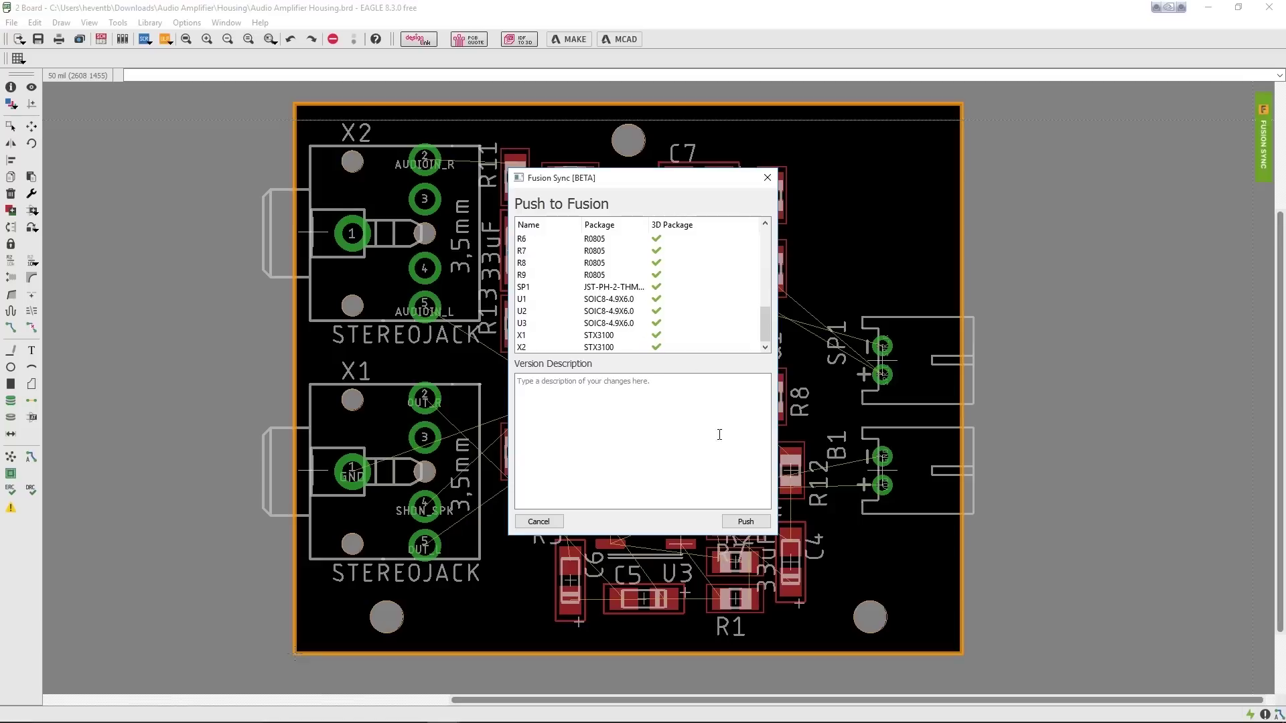
{"action": "left_click", "coordinate": [739, 521]}
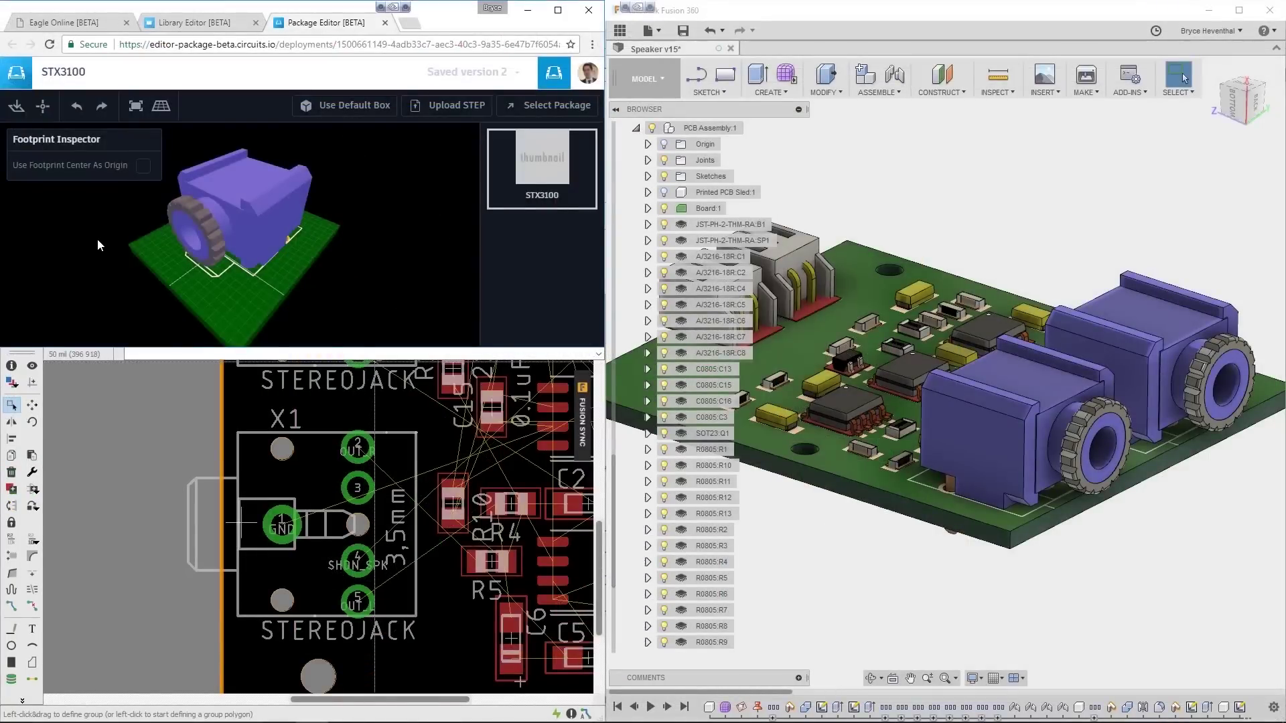
{"action": "left_click_drag", "start_coordinate": [97, 238], "coordinate": [603, 268]}
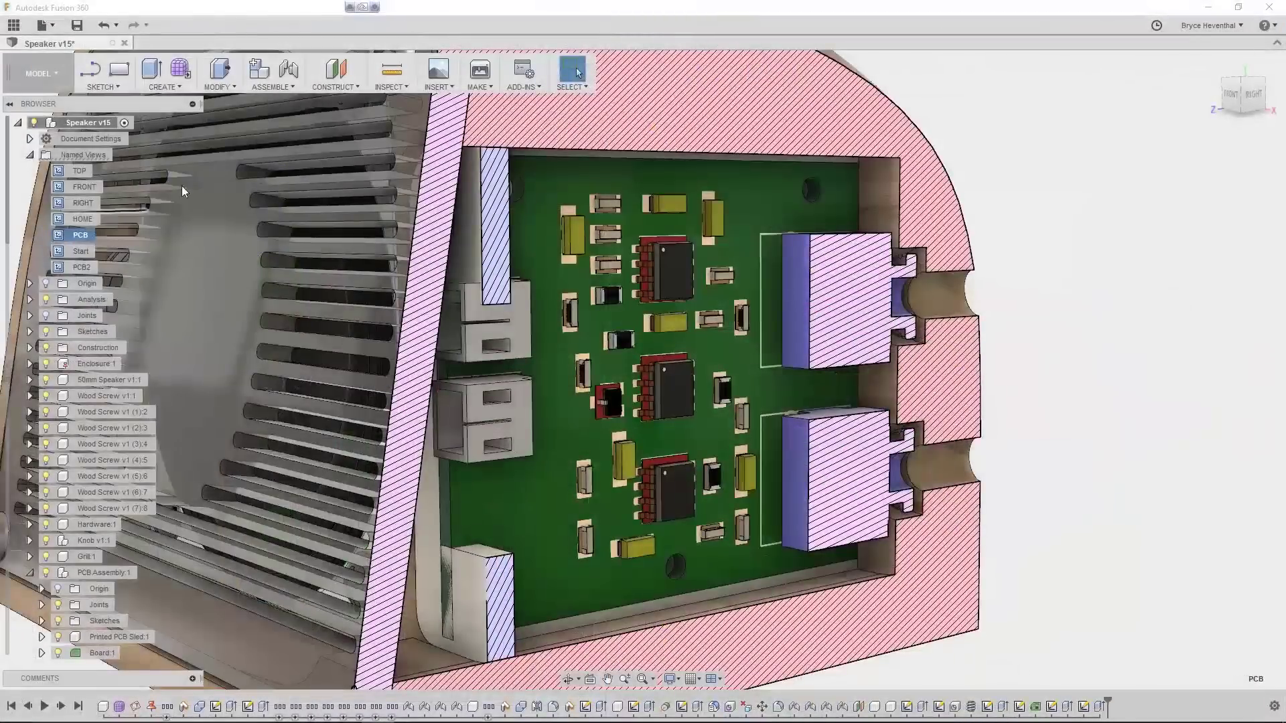
- Run an interference check on the Board, Printed PCB Sled and B1 connector, finding three overlaps
{"action": "left_click", "coordinate": [404, 86]}
{"action": "left_click", "coordinate": [406, 117]}
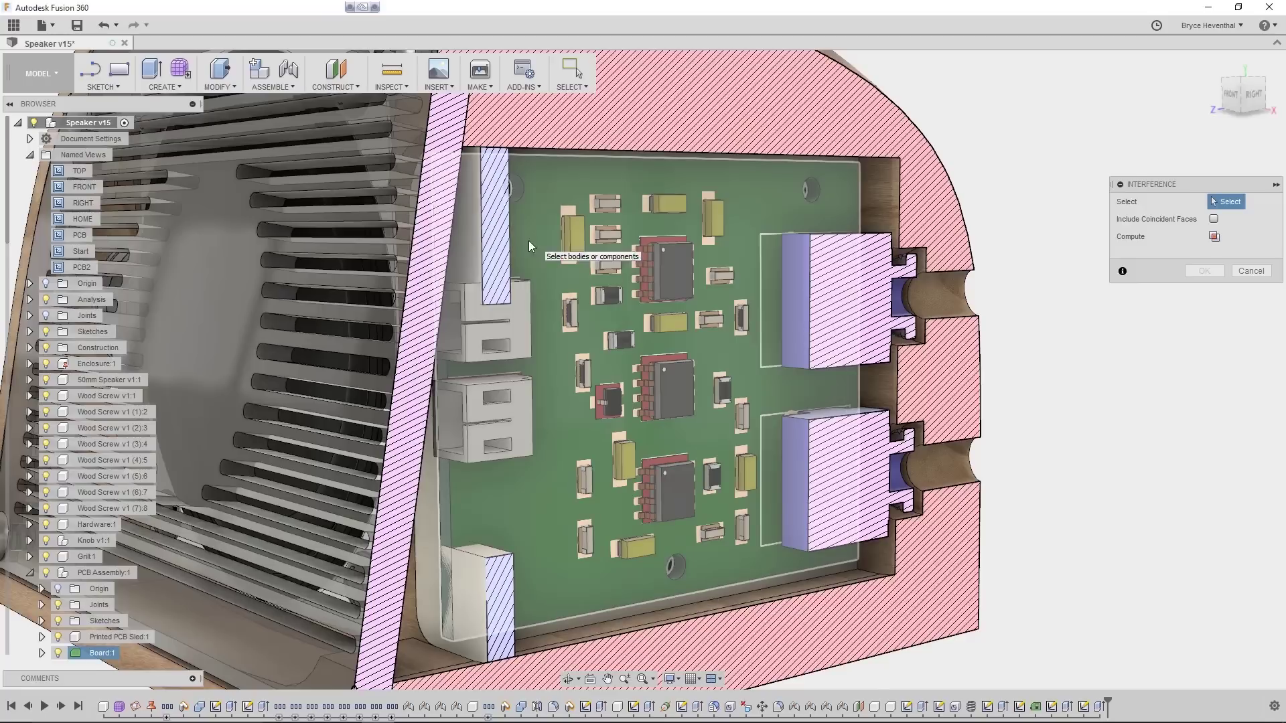
{"action": "left_click", "coordinate": [495, 246]}
{"action": "left_click", "coordinate": [496, 274]}
{"action": "left_click", "coordinate": [500, 320]}
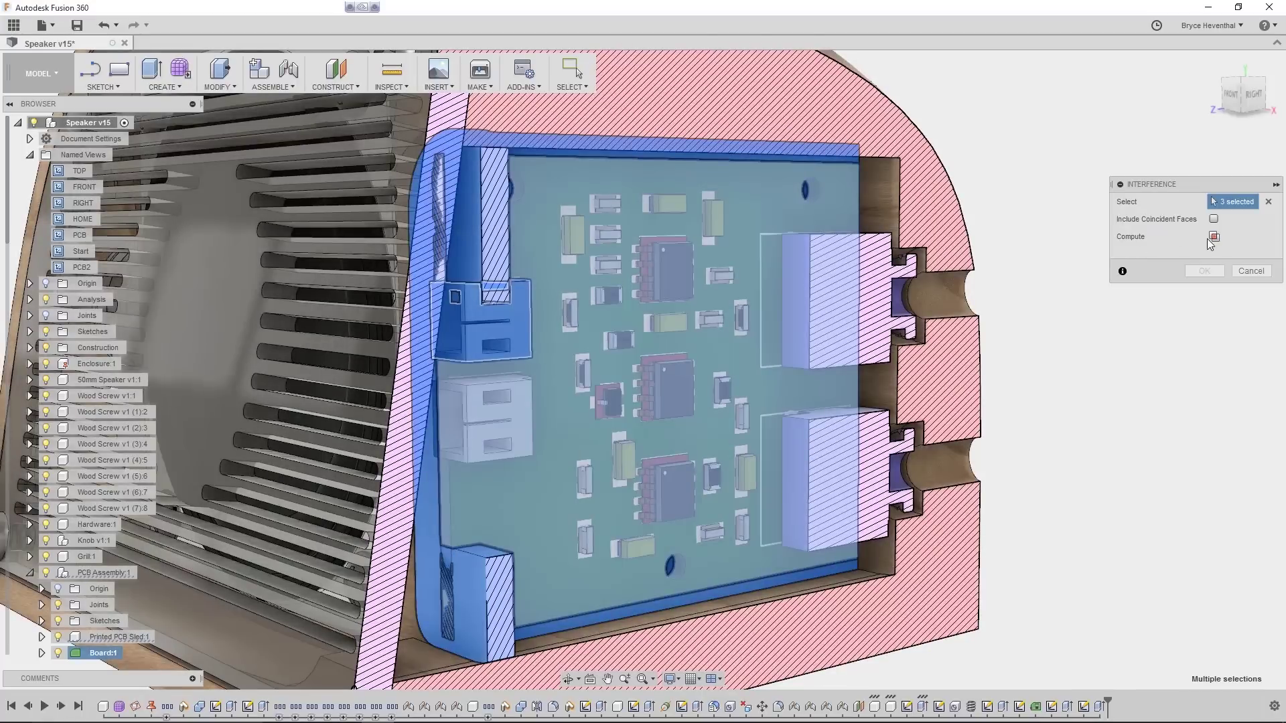
{"action": "left_click", "coordinate": [1214, 236]}
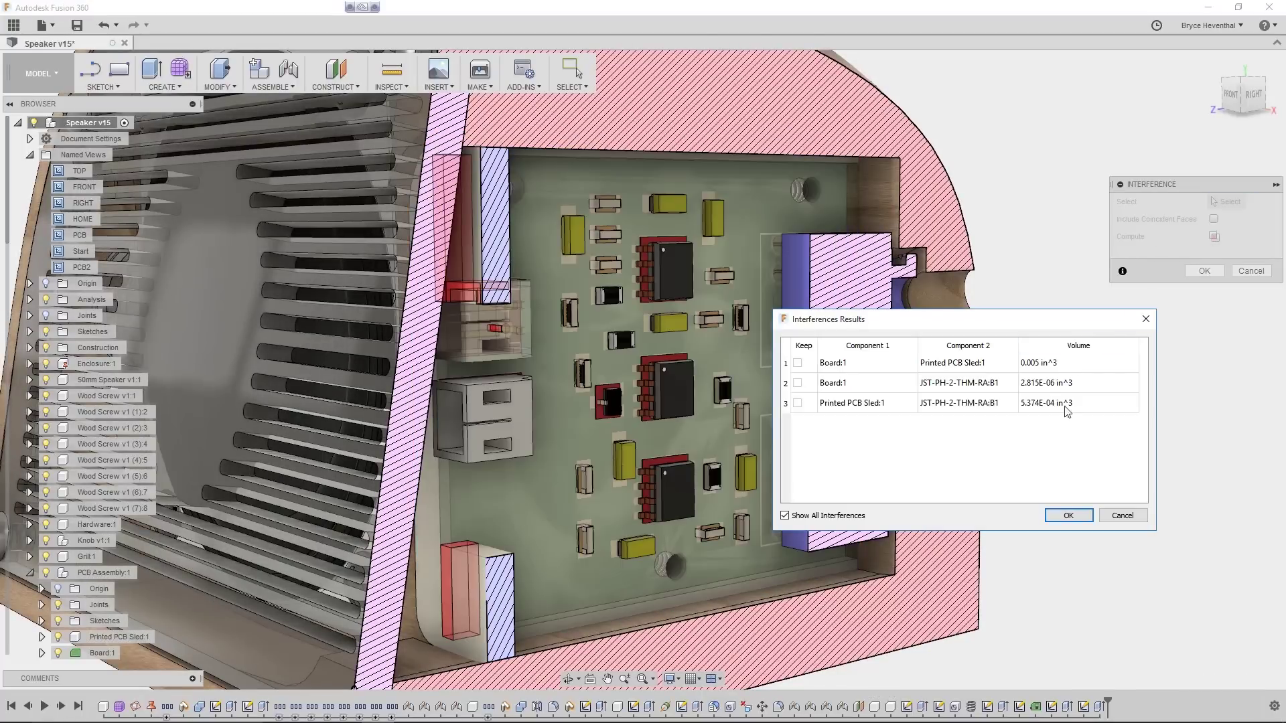
{"action": "left_click", "coordinate": [1069, 515]}
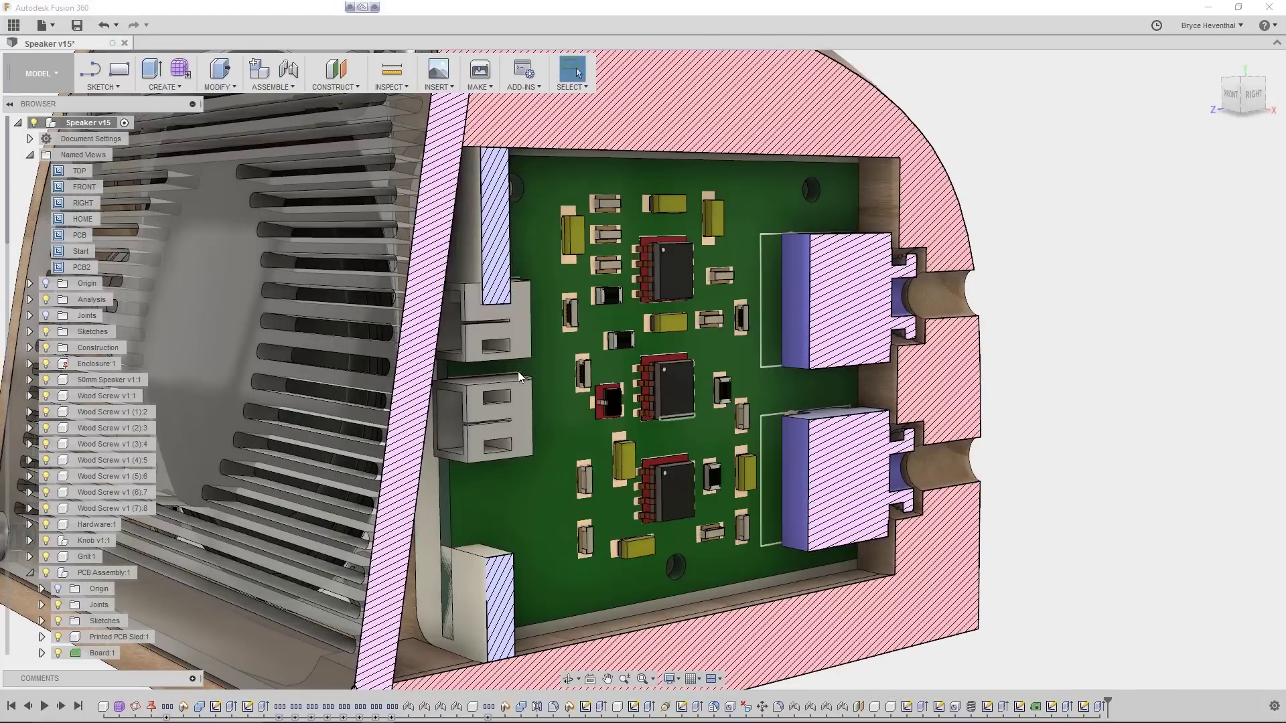
- From the PCB2 view, edit the board outline sketch and offset both sled cutouts by -0.05 in
{"action": "double_click", "coordinate": [81, 267]}
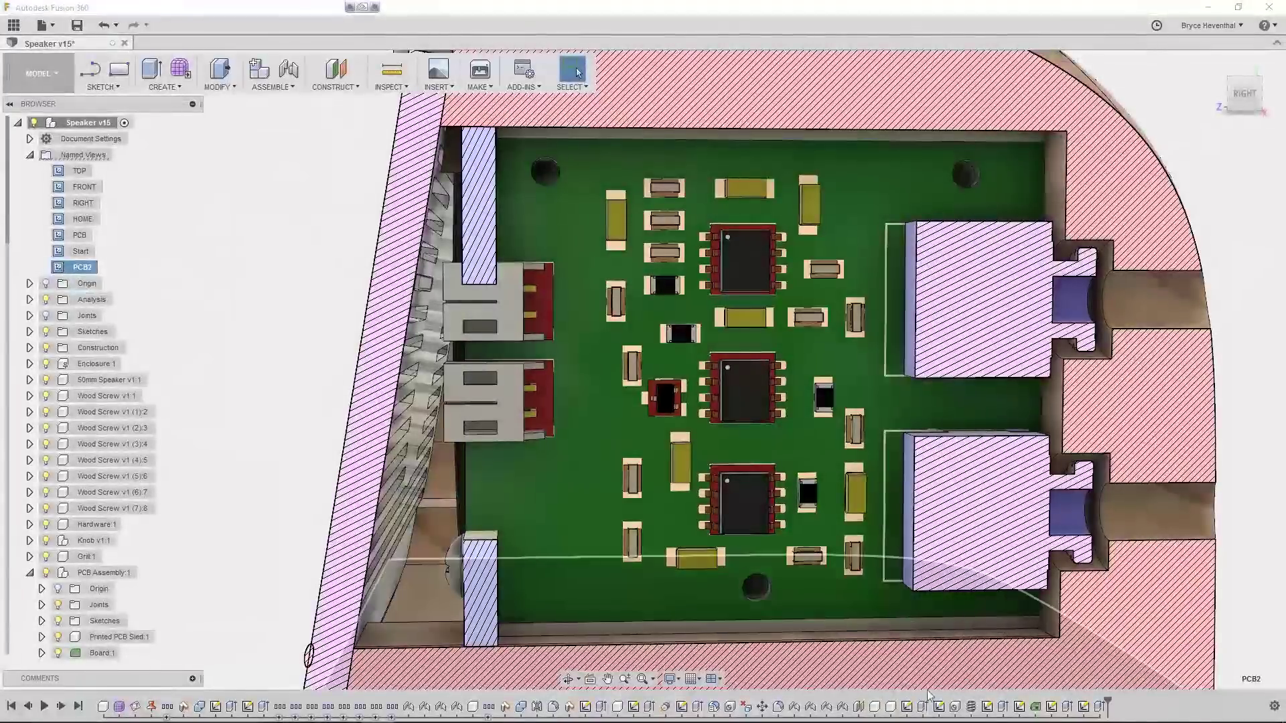
{"action": "right_click", "coordinate": [1024, 707]}
{"action": "left_click", "coordinate": [1072, 610]}
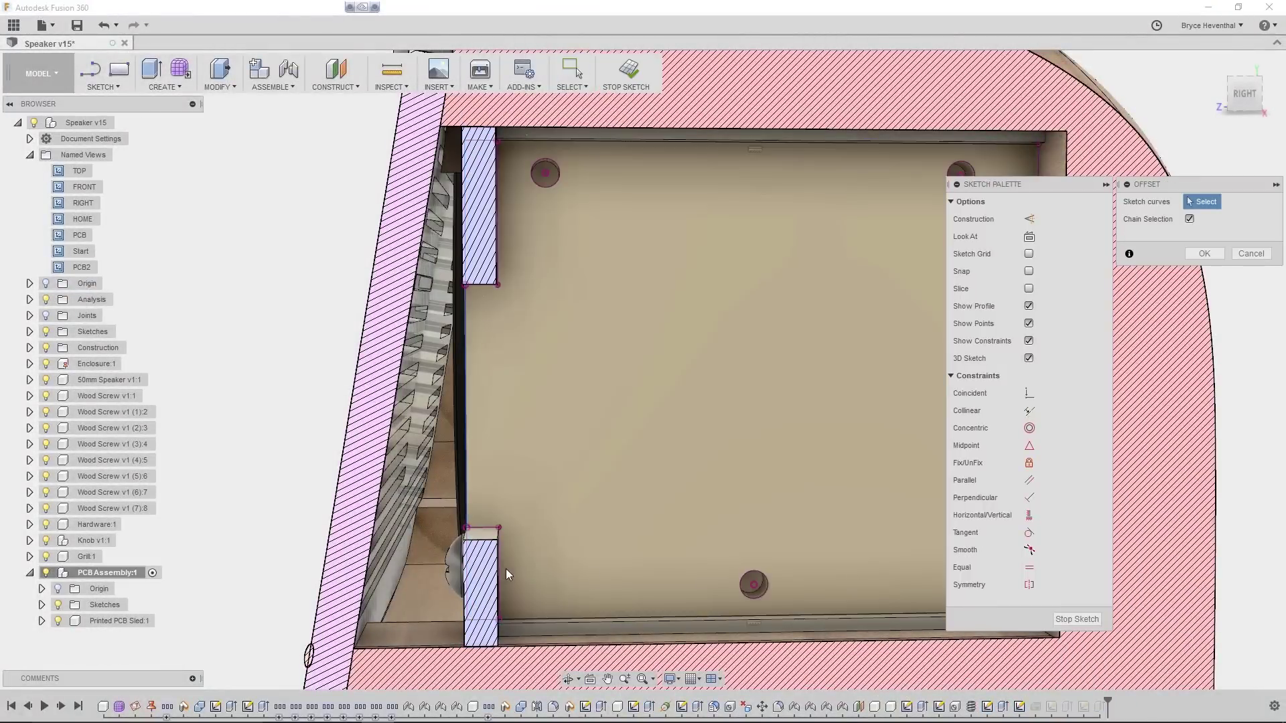
{"action": "left_click", "coordinate": [499, 570]}
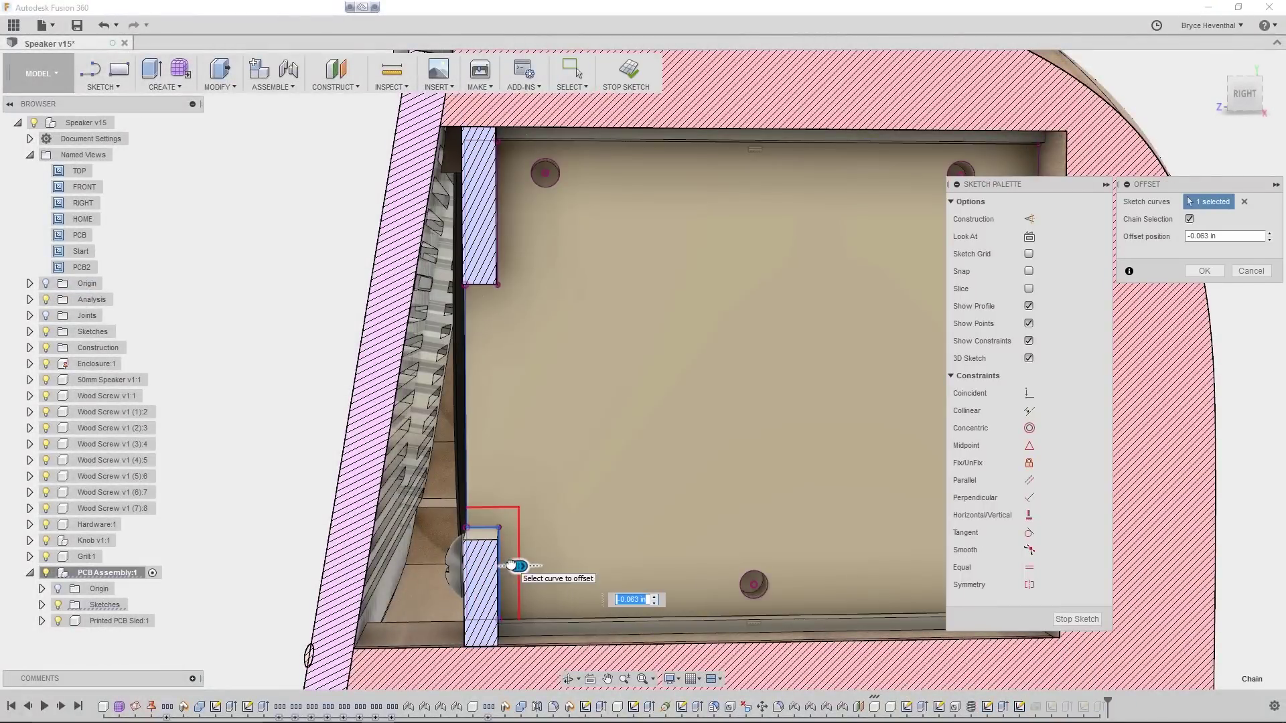
{"action": "key", "text": "Return"}
{"action": "left_click", "coordinate": [486, 301]}
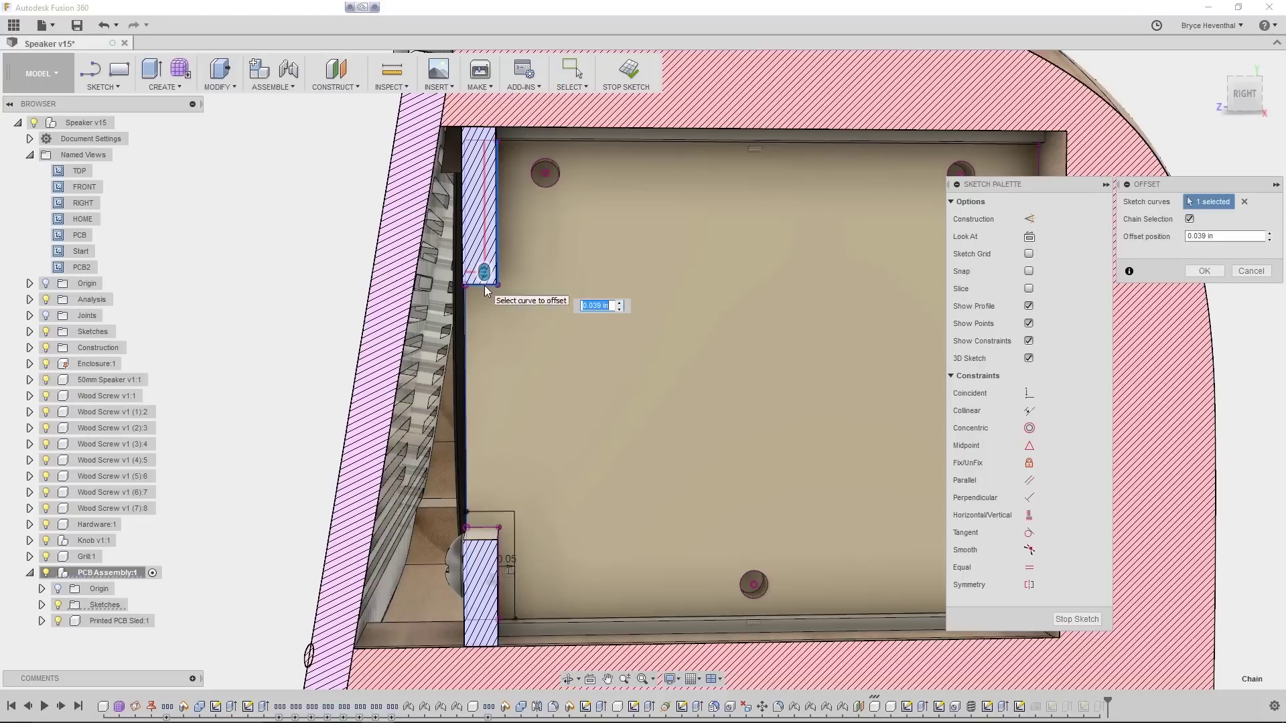
{"action": "type", "text": "-0.05"}
{"action": "key", "text": "Return"}
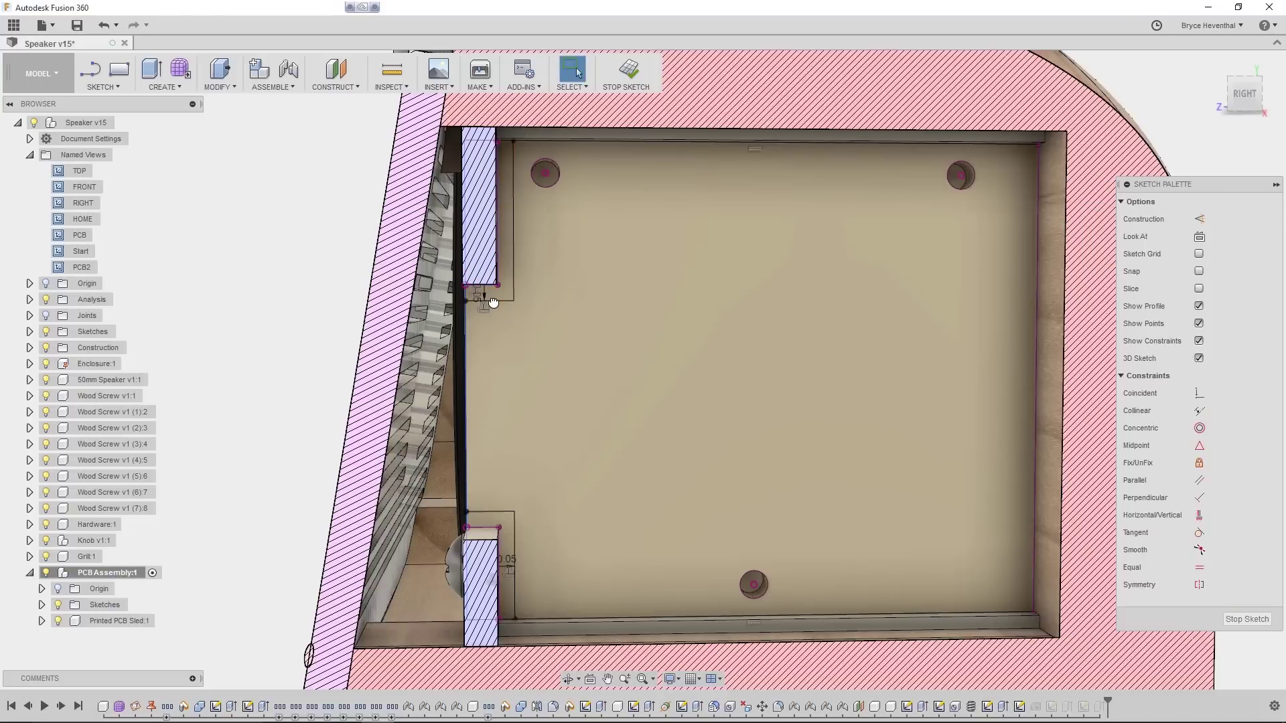
{"action": "left_click", "coordinate": [628, 72]}
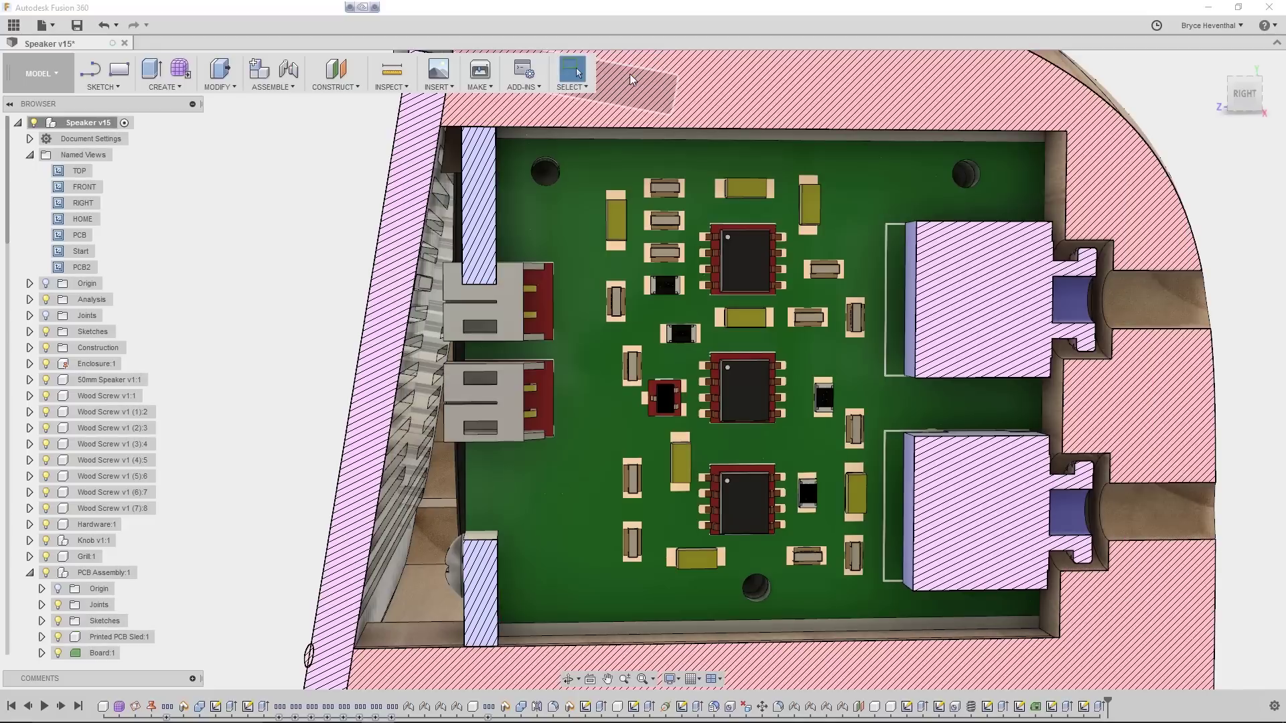
- Redefine the PCB profile, excluding the tall left region and two narrow strips to notch the board
{"action": "right_click", "coordinate": [1035, 707]}
{"action": "left_click", "coordinate": [1057, 631]}
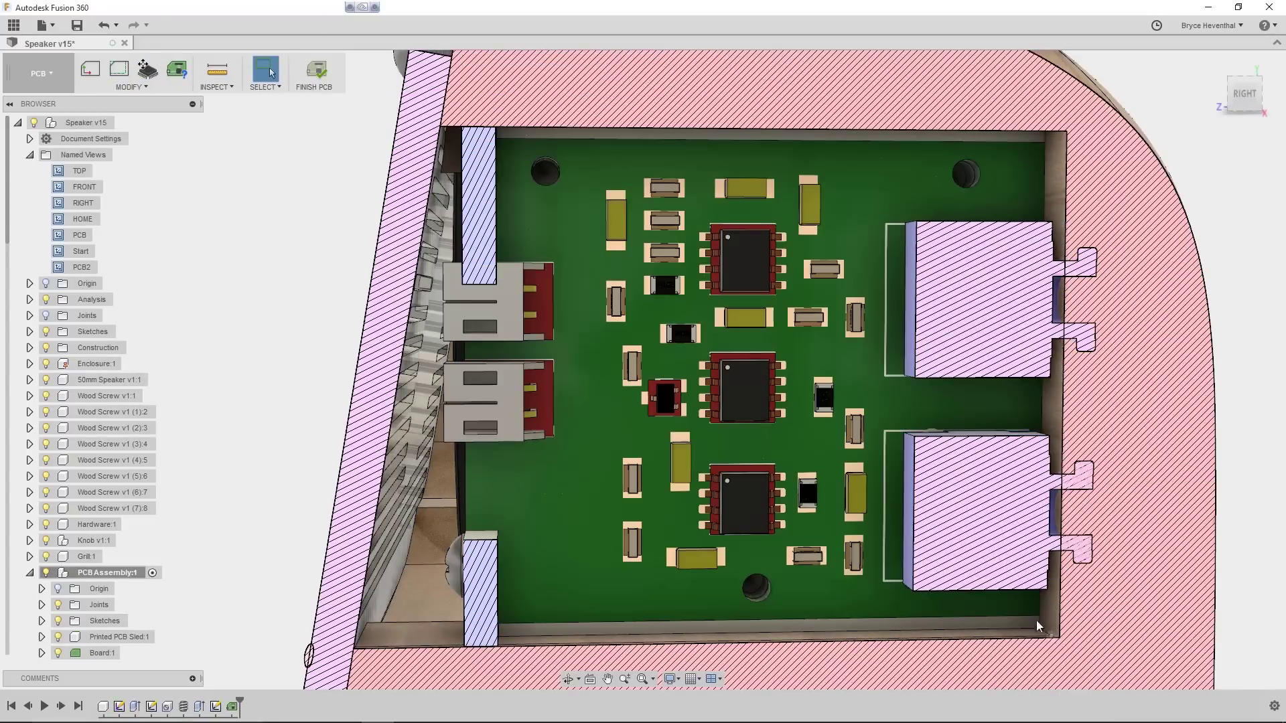
{"action": "left_click", "coordinate": [94, 75]}
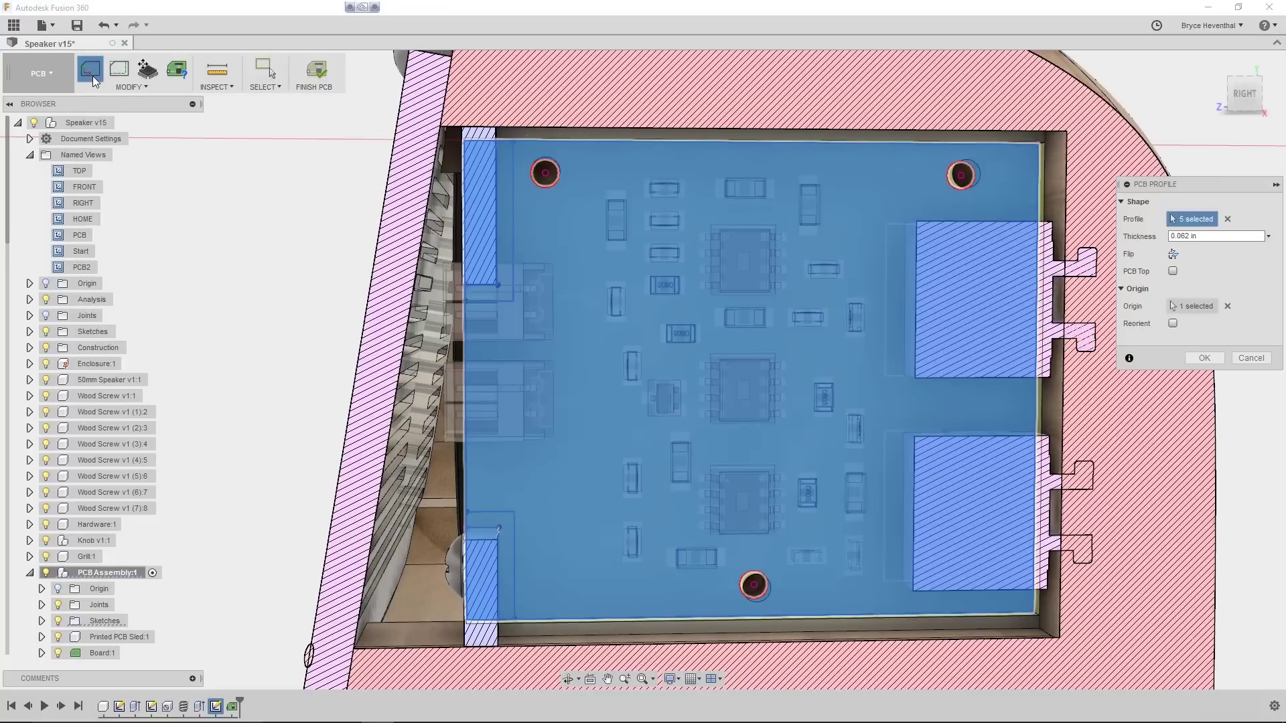
{"action": "left_click", "coordinate": [477, 207]}
{"action": "left_click", "coordinate": [503, 211]}
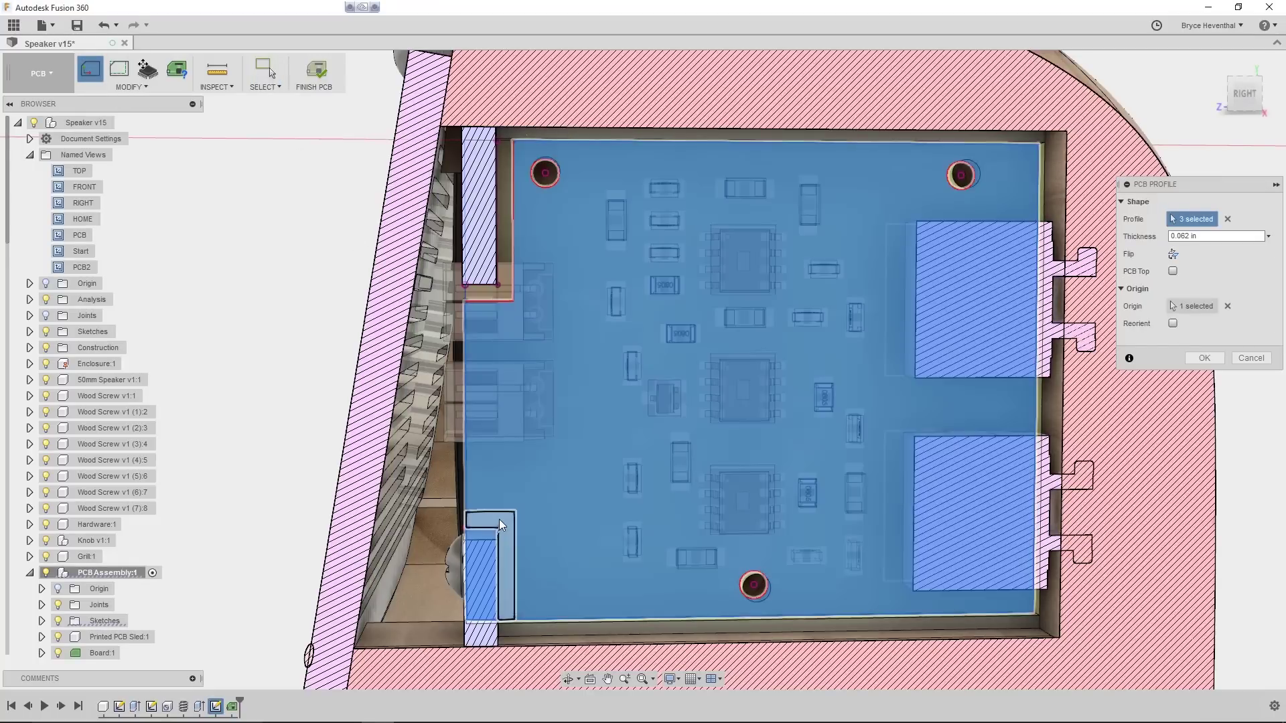
{"action": "left_click", "coordinate": [486, 541]}
{"action": "key", "text": "Return"}
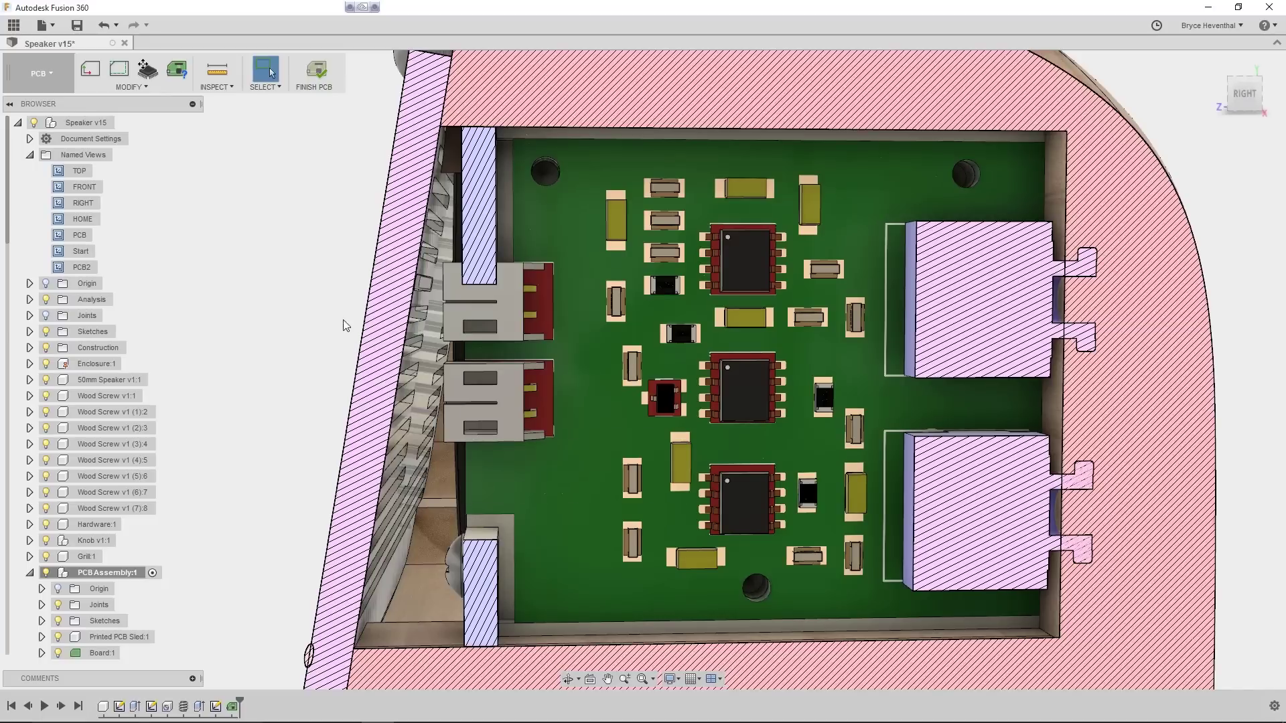
- Move both left connectors down 0.193 in on the board
{"action": "left_click", "coordinate": [148, 70]}
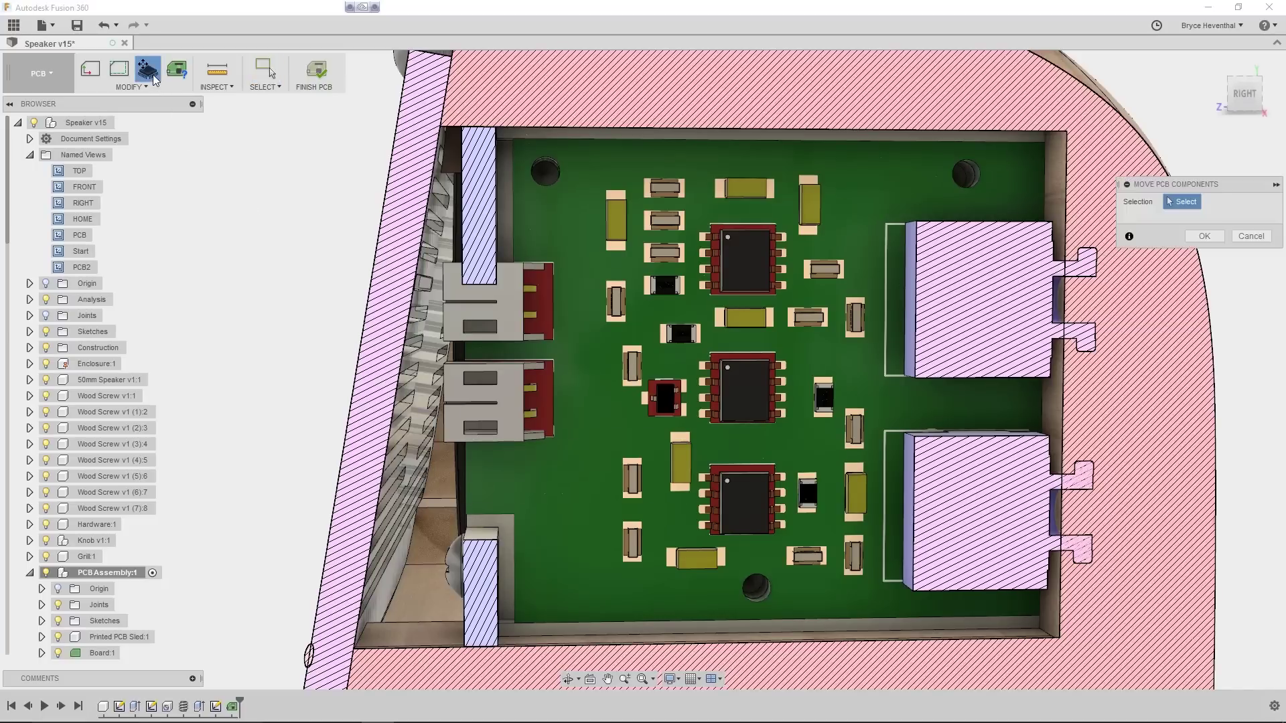
{"action": "left_click", "coordinate": [493, 323]}
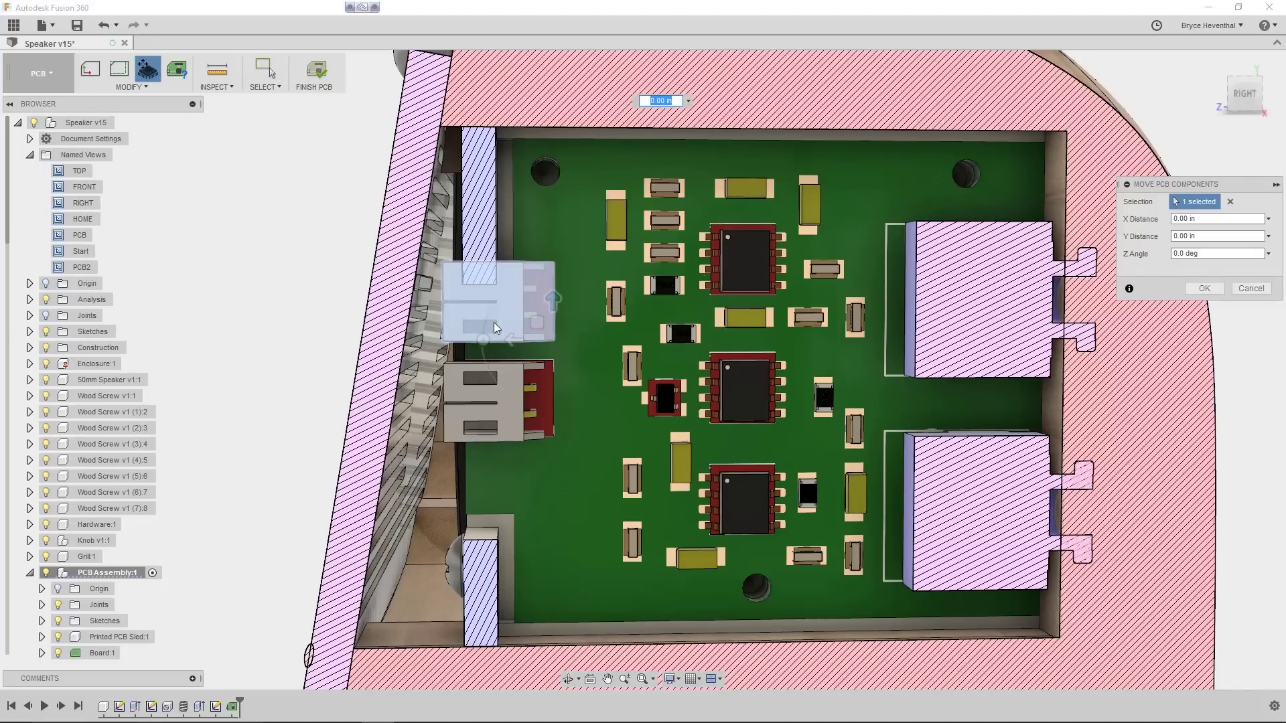
{"action": "left_click", "coordinate": [513, 387]}
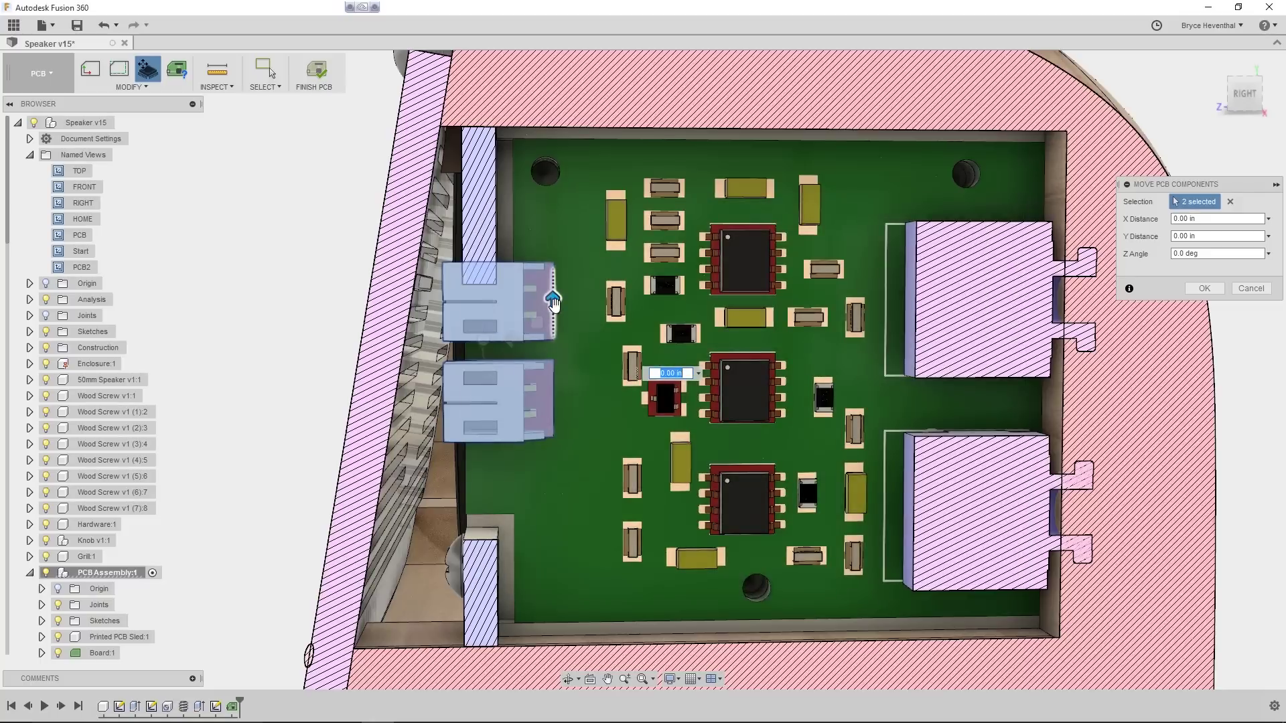
{"action": "left_click_drag", "start_coordinate": [552, 299], "coordinate": [551, 366]}
{"action": "key", "text": "Return"}
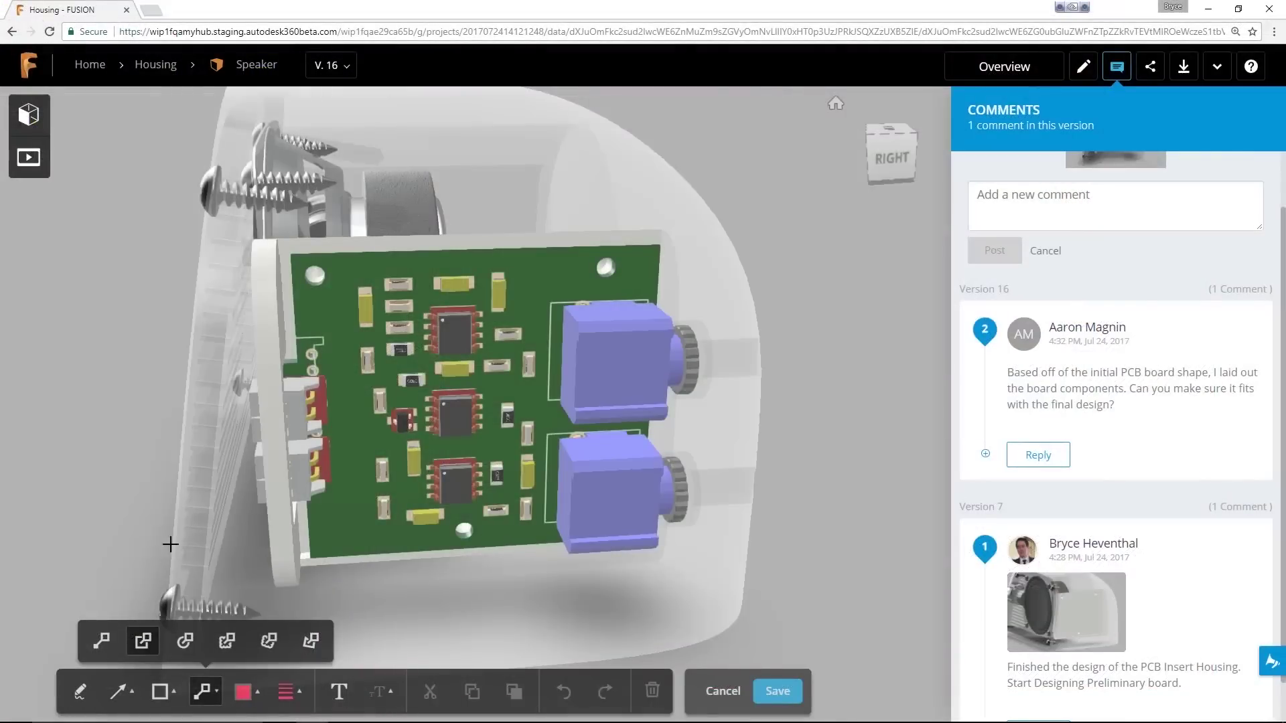
- Box the board's left edge with a callout and paste the note about interference and shape change
{"action": "left_click_drag", "start_coordinate": [228, 218], "coordinate": [333, 592]}
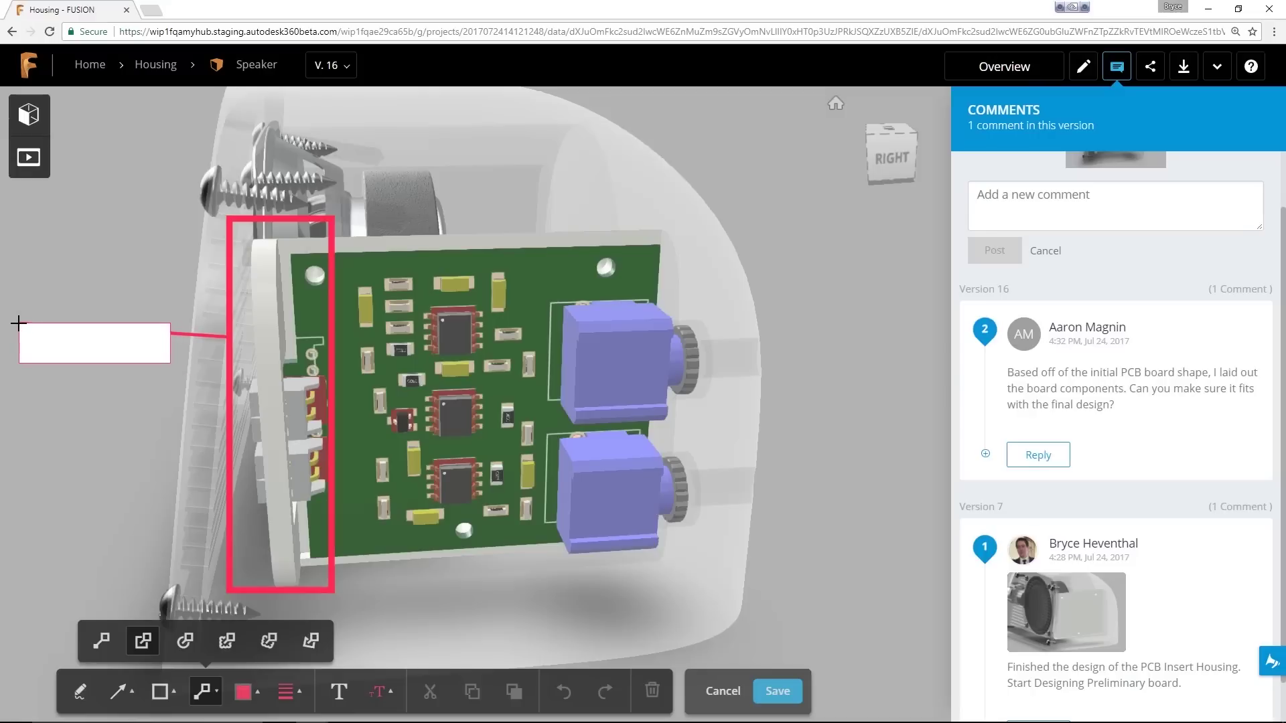
{"action": "left_click", "coordinate": [18, 323]}
{"action": "type", "text": "Found Interference with Board. Made Change to Board Shape"}
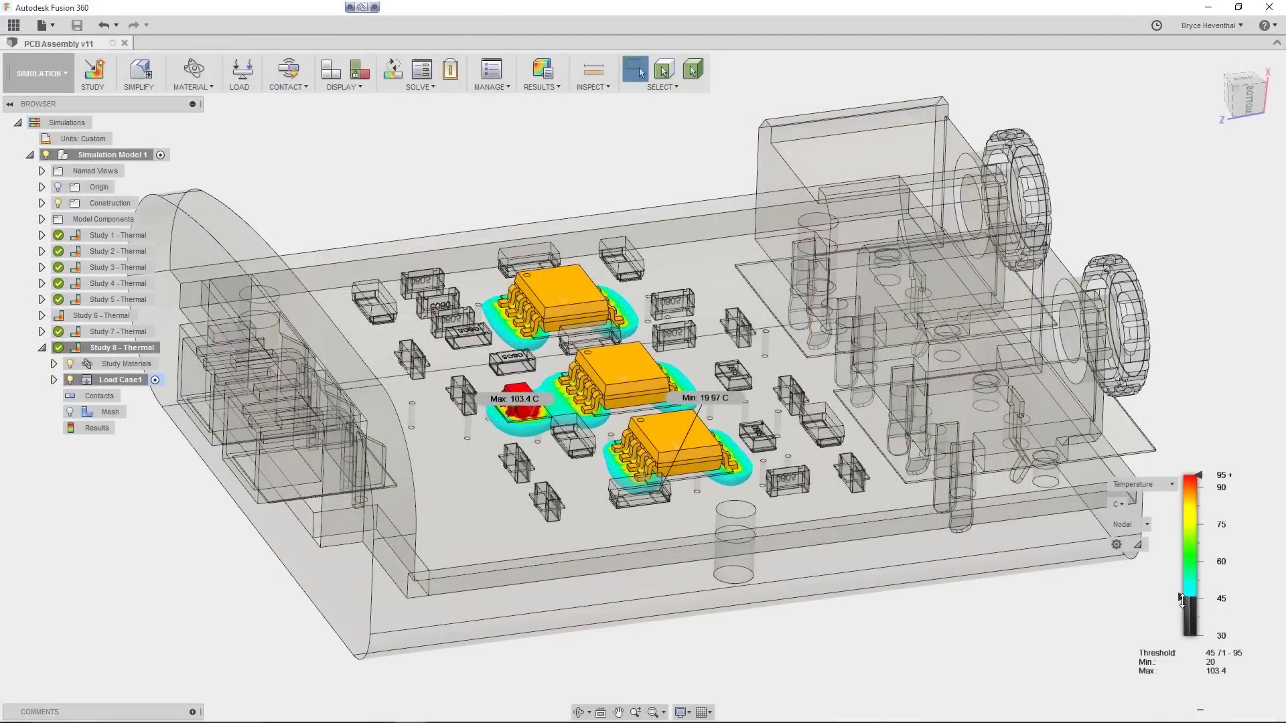
- Lower the thermal threshold, deepen the section cut, and draw a second circle to the right
{"action": "left_click_drag", "start_coordinate": [1181, 600], "coordinate": [1181, 629]}
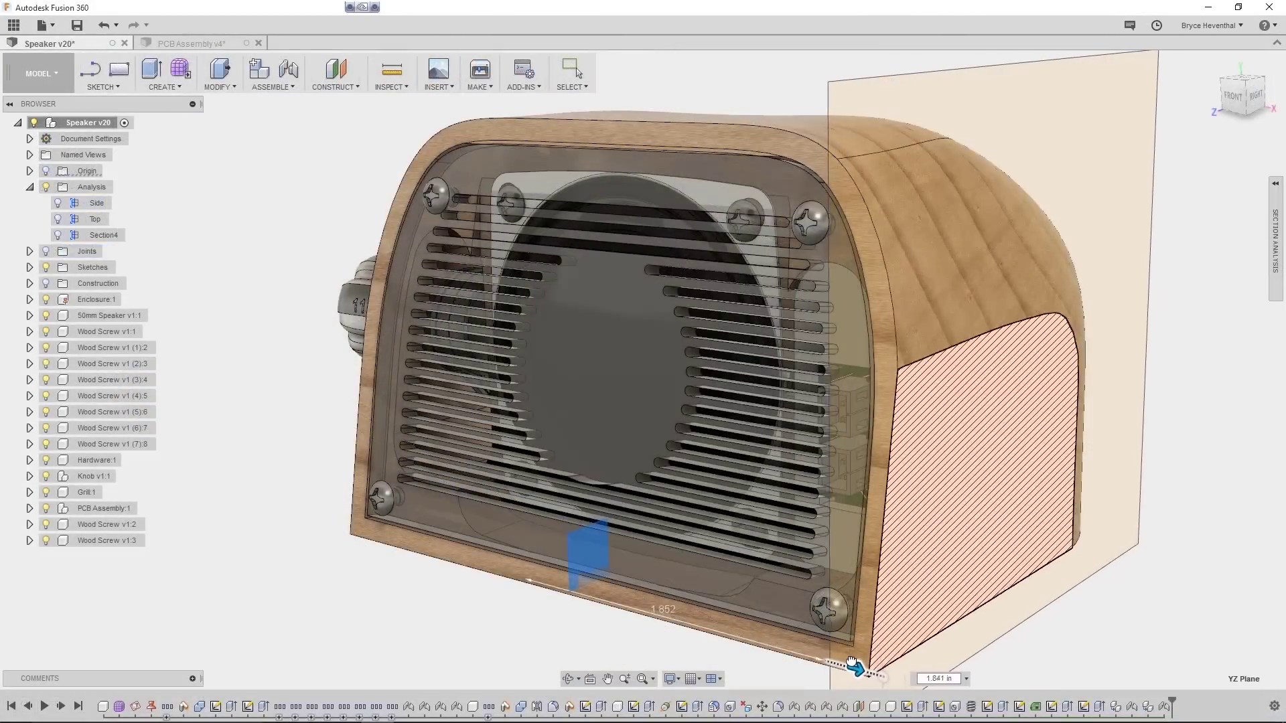
{"action": "left_click_drag", "start_coordinate": [854, 667], "coordinate": [812, 652]}
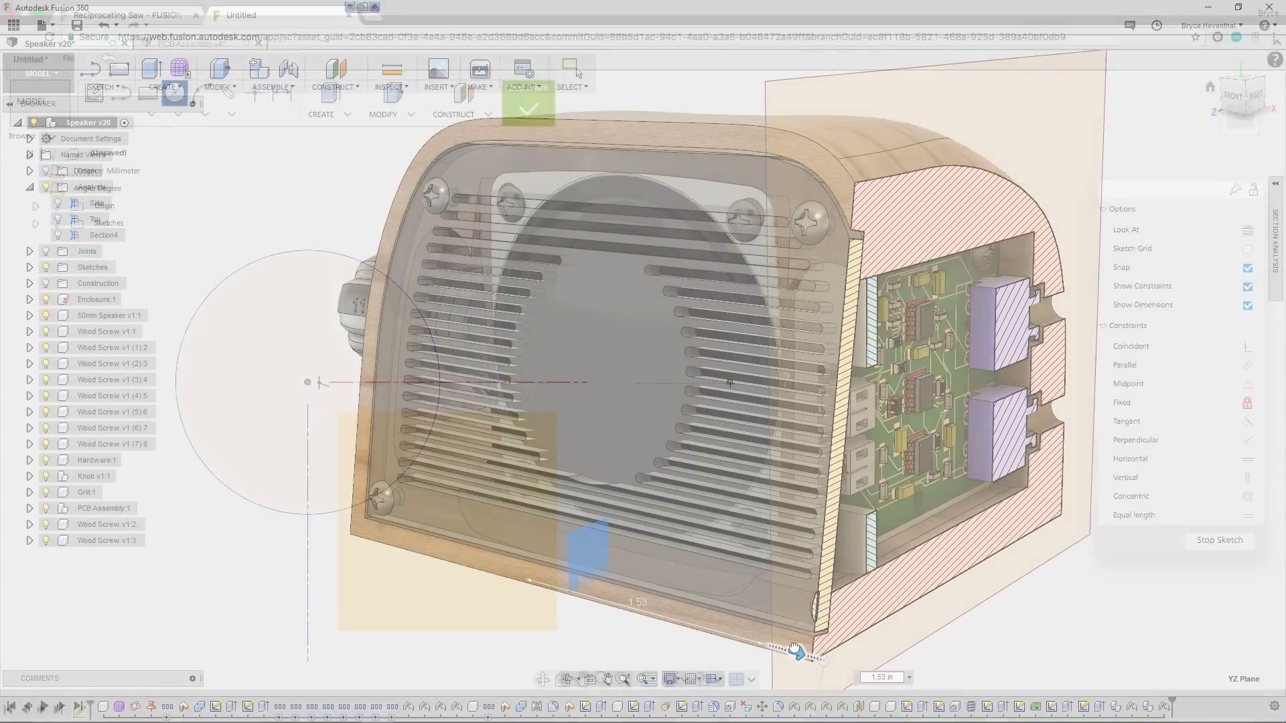
{"action": "left_click", "coordinate": [931, 382]}
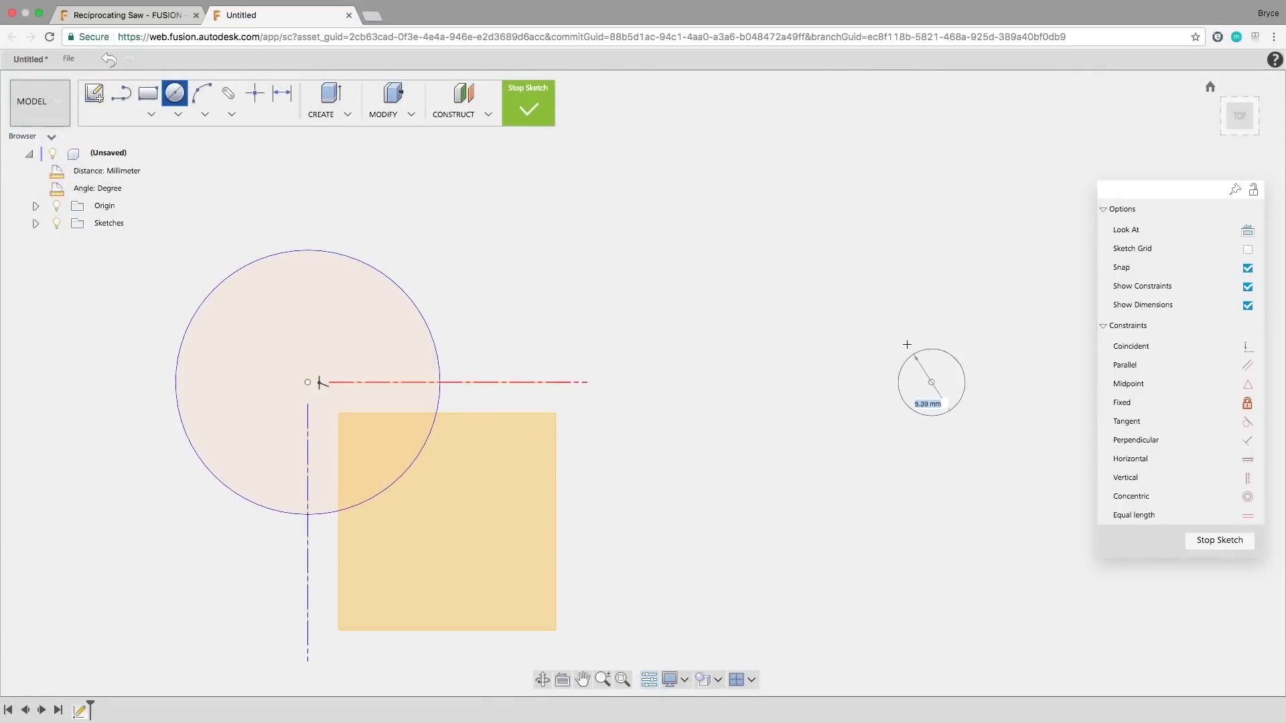
{"action": "left_click", "coordinate": [883, 289]}
- Join both circle centres with a horizontal construction line and pull the right circle closer
{"action": "key", "text": "l"}
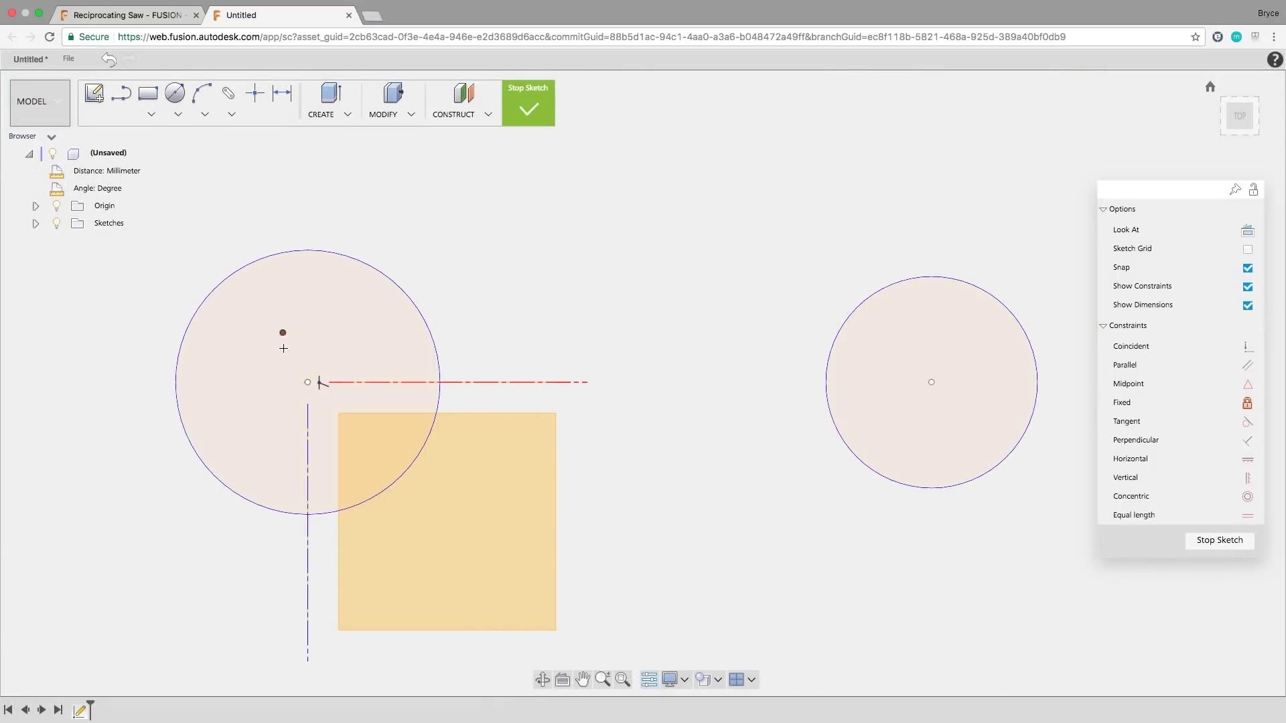
{"action": "left_click", "coordinate": [307, 382]}
{"action": "left_click", "coordinate": [931, 382]}
{"action": "key", "text": "Escape"}
{"action": "left_click", "coordinate": [760, 383]}
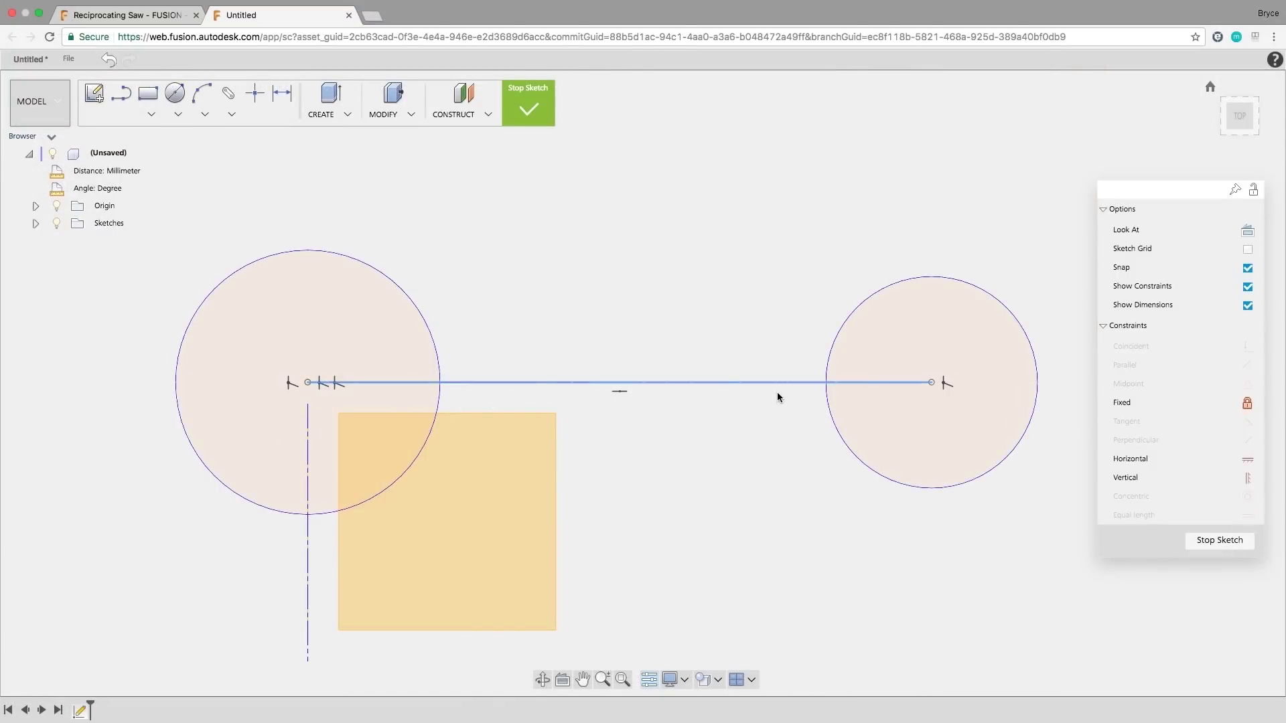
{"action": "key", "text": "x"}
{"action": "left_click_drag", "start_coordinate": [931, 382], "coordinate": [863, 382]}
- Dimension the left circle at Ø80 mm and pick the right circle for its diameter
{"action": "left_click", "coordinate": [288, 102]}
{"action": "left_click", "coordinate": [368, 264]}
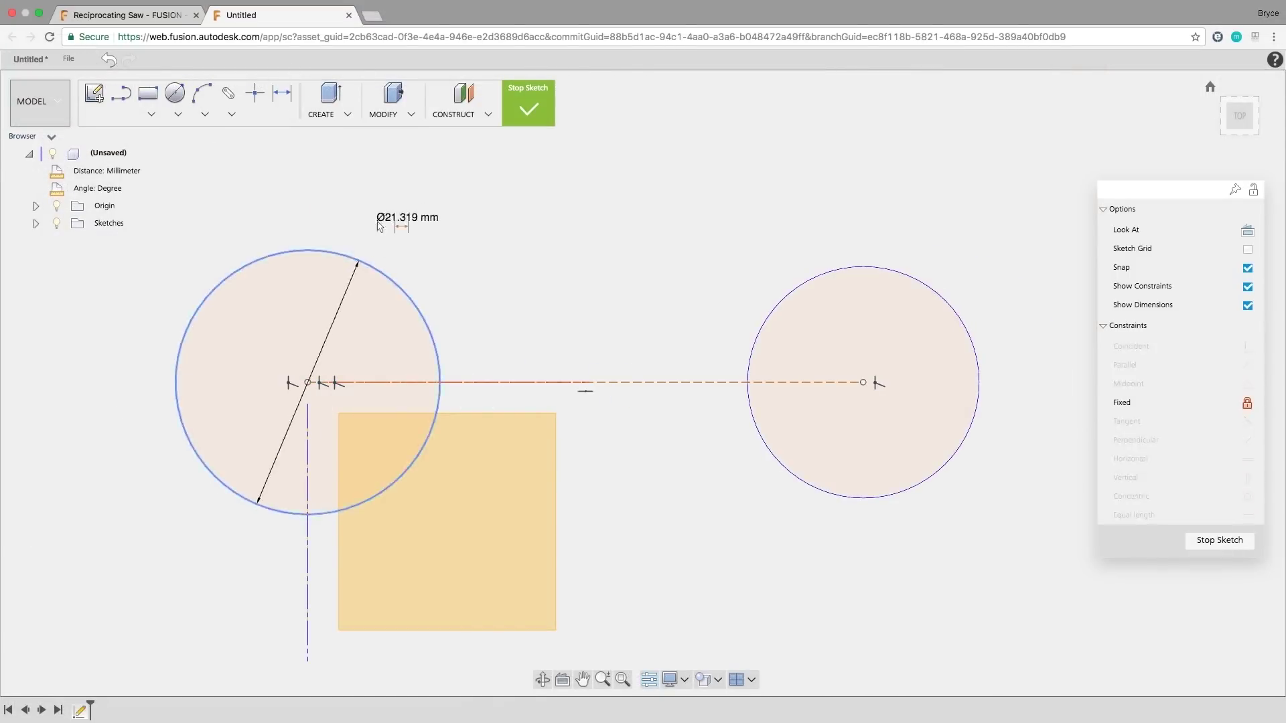
{"action": "left_click", "coordinate": [402, 209]}
{"action": "type", "text": "80"}
{"action": "key", "text": "Return"}
{"action": "left_click", "coordinate": [768, 313]}
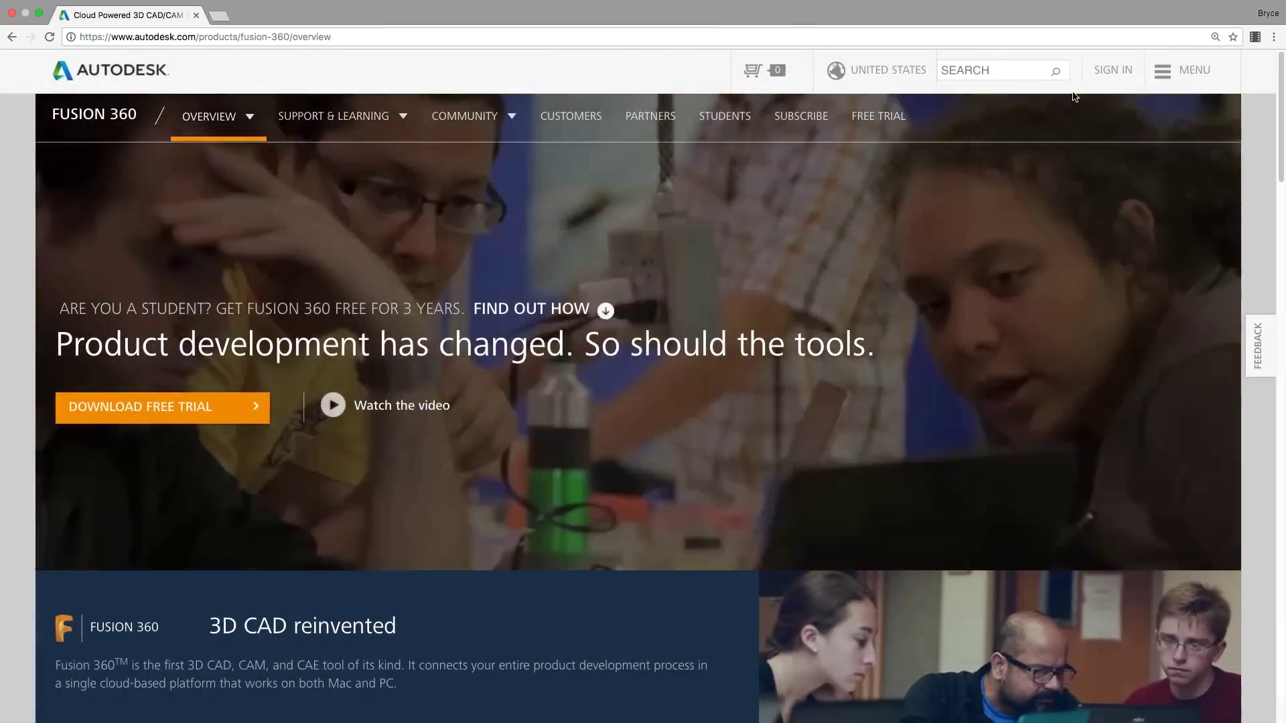
- Open Fusion Team, enter Super Duper Router 5000, and edit Bearing Support in the browser
{"action": "left_click", "coordinate": [1113, 70]}
{"action": "left_click", "coordinate": [1060, 216]}
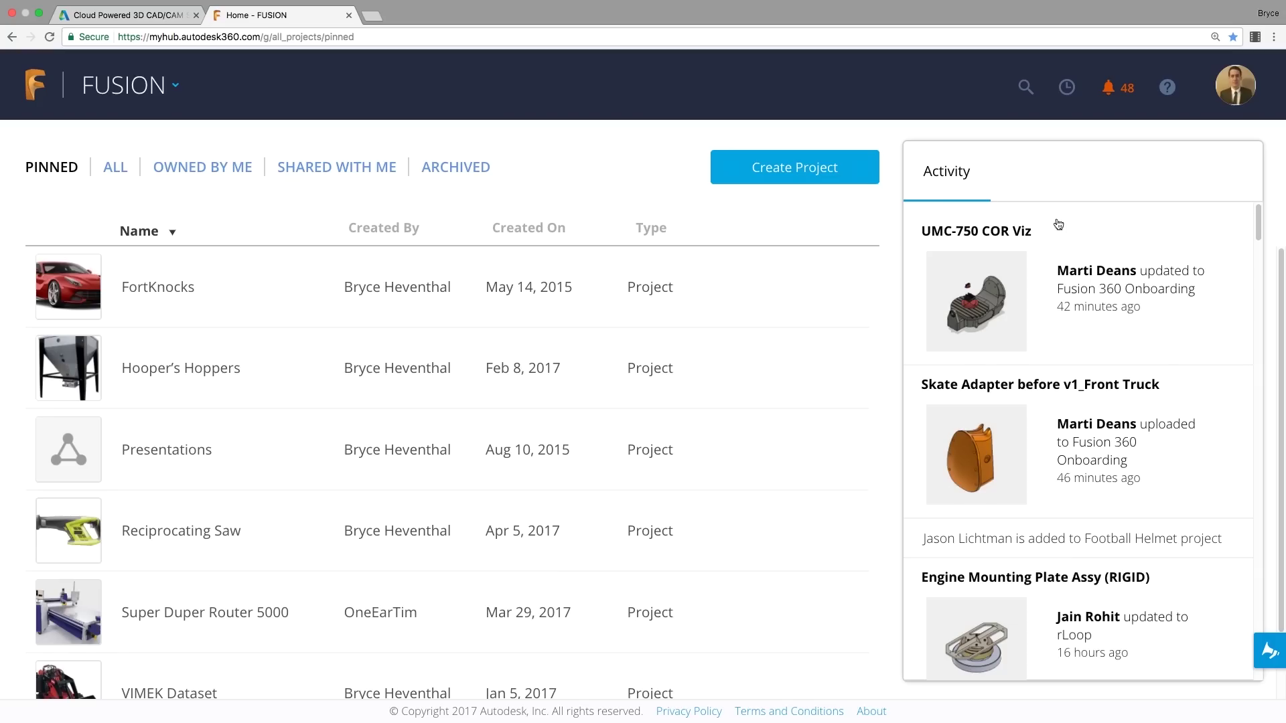
{"action": "left_click", "coordinate": [258, 618]}
{"action": "left_click", "coordinate": [775, 229]}
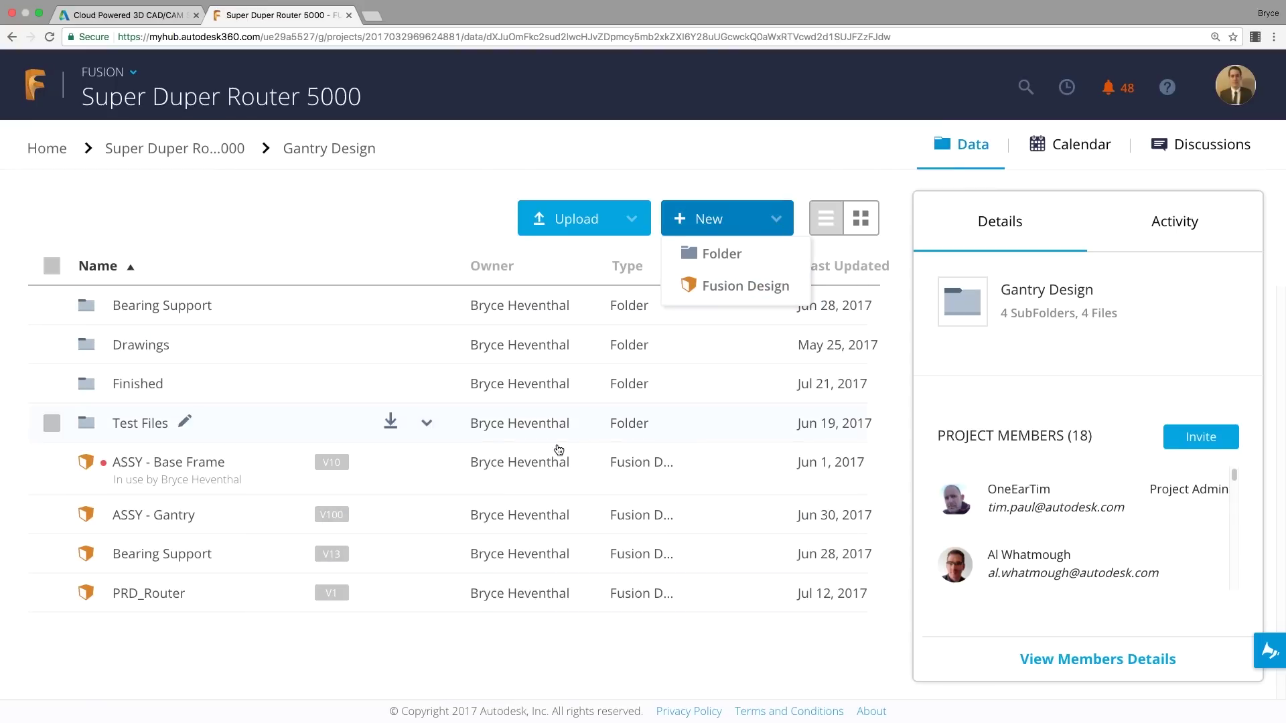
{"action": "left_click", "coordinate": [451, 556]}
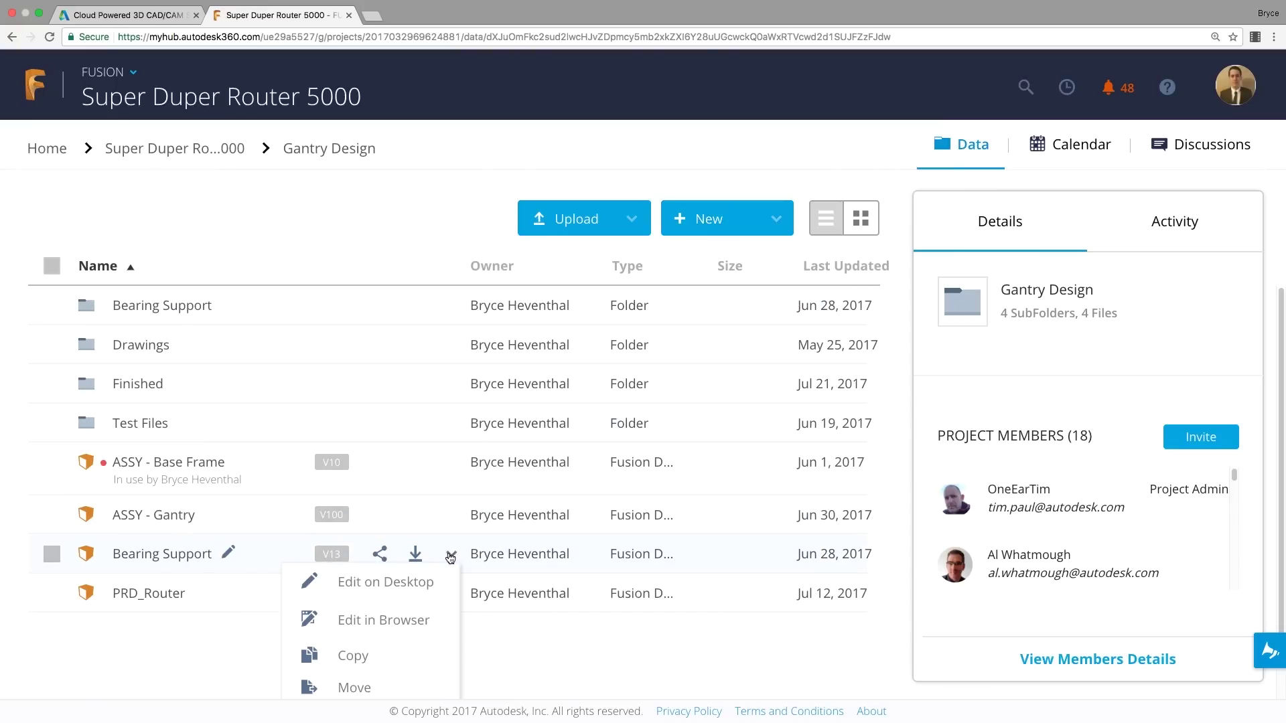
{"action": "left_click", "coordinate": [426, 621]}
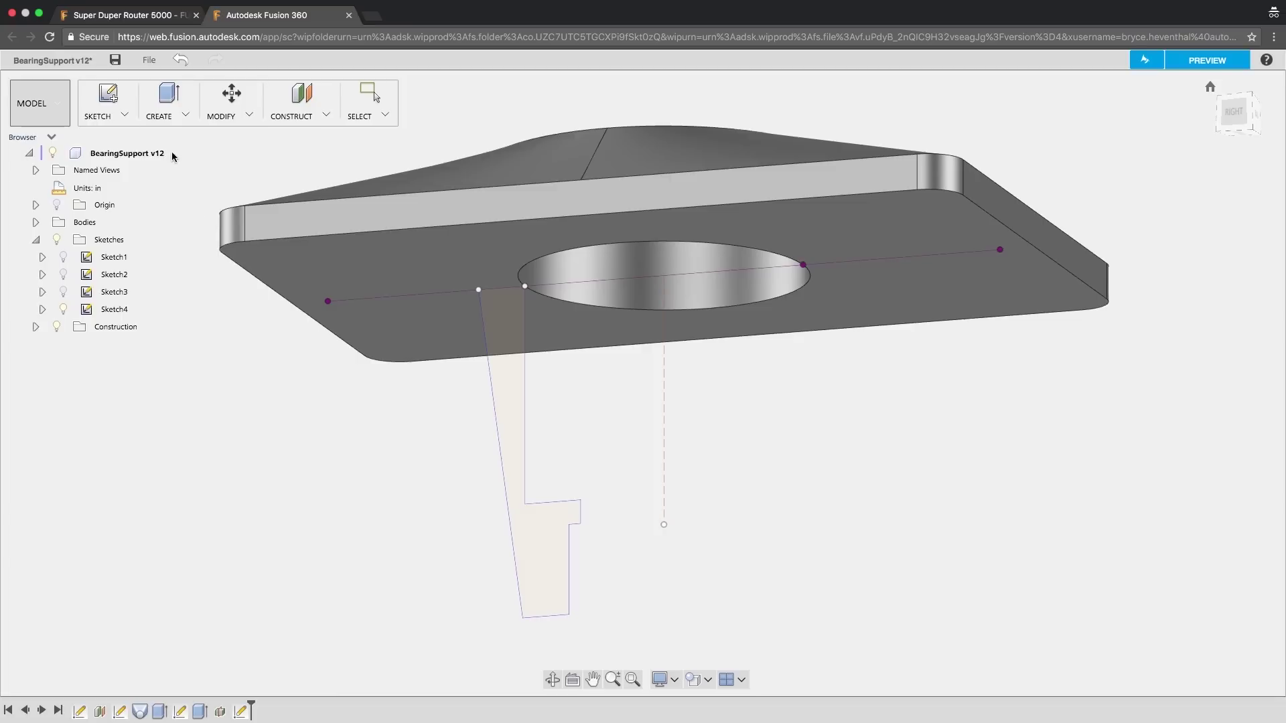
- Revolve the sketch profile around the dashed line to form the tapered post under the plate
{"action": "left_click", "coordinate": [167, 118]}
{"action": "left_click", "coordinate": [187, 160]}
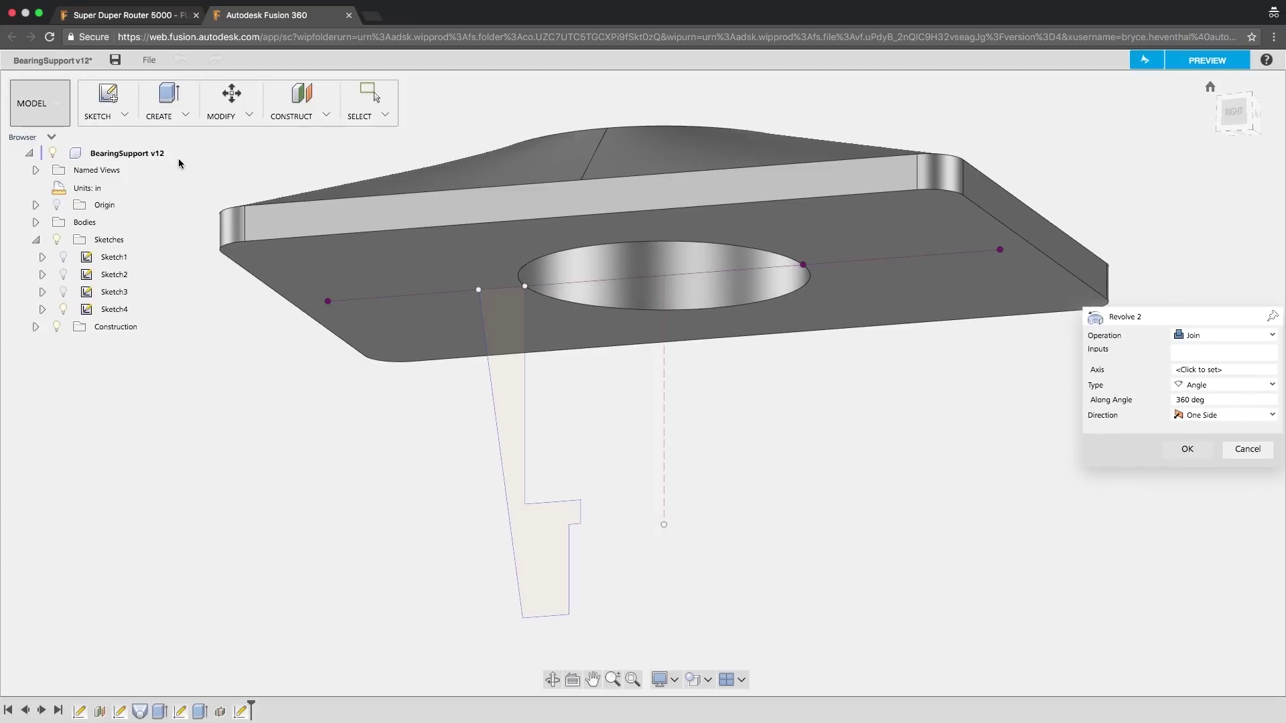
{"action": "left_click", "coordinate": [501, 415]}
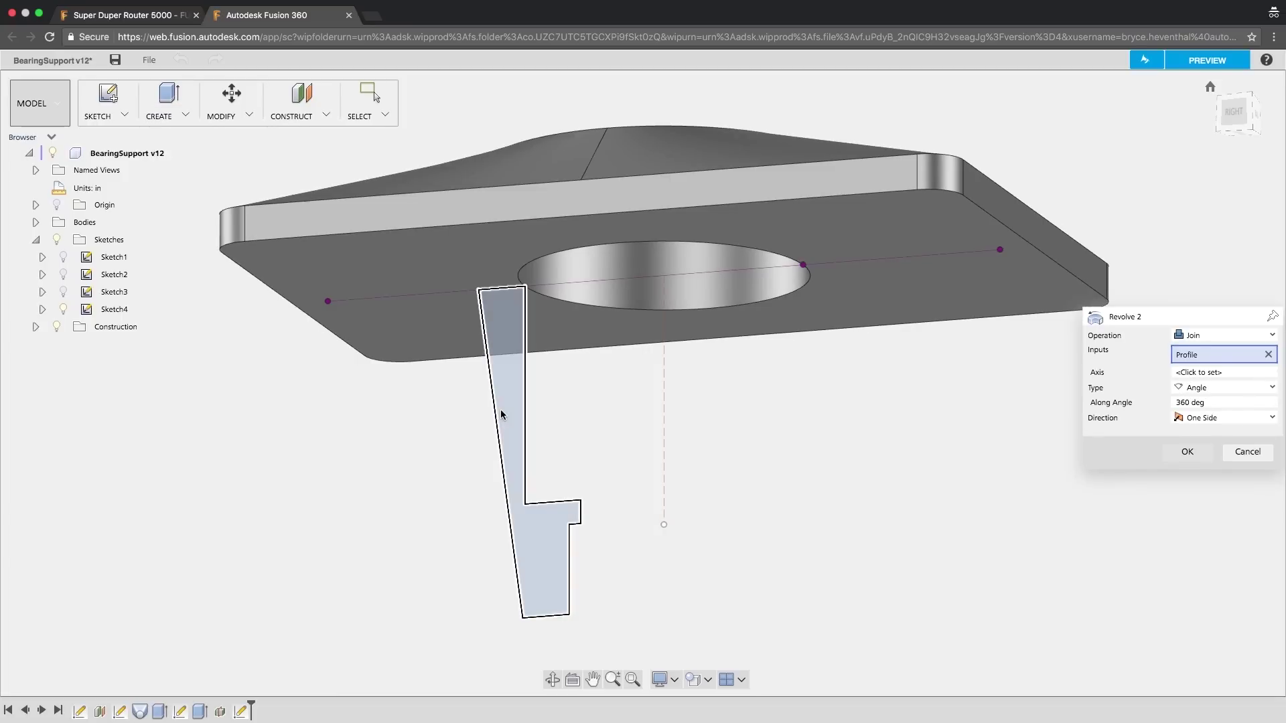
{"action": "left_click", "coordinate": [1182, 375]}
{"action": "left_click", "coordinate": [663, 424]}
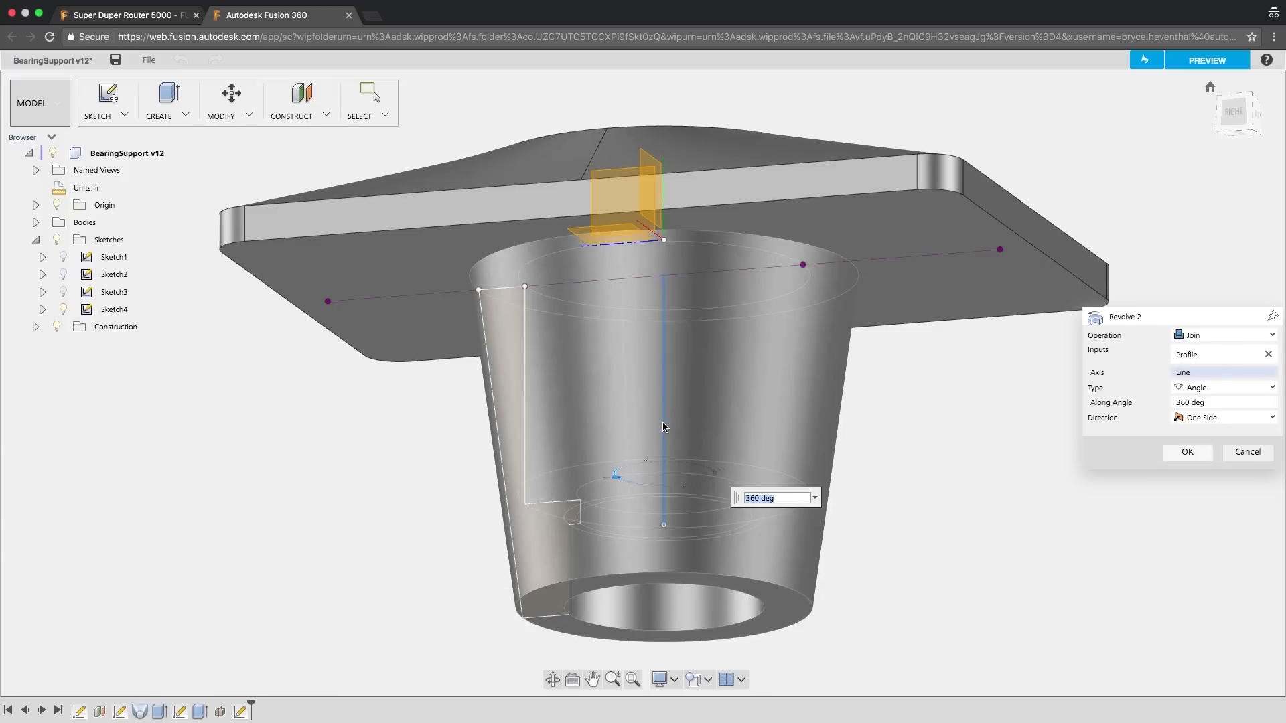
{"action": "left_click", "coordinate": [1185, 449]}
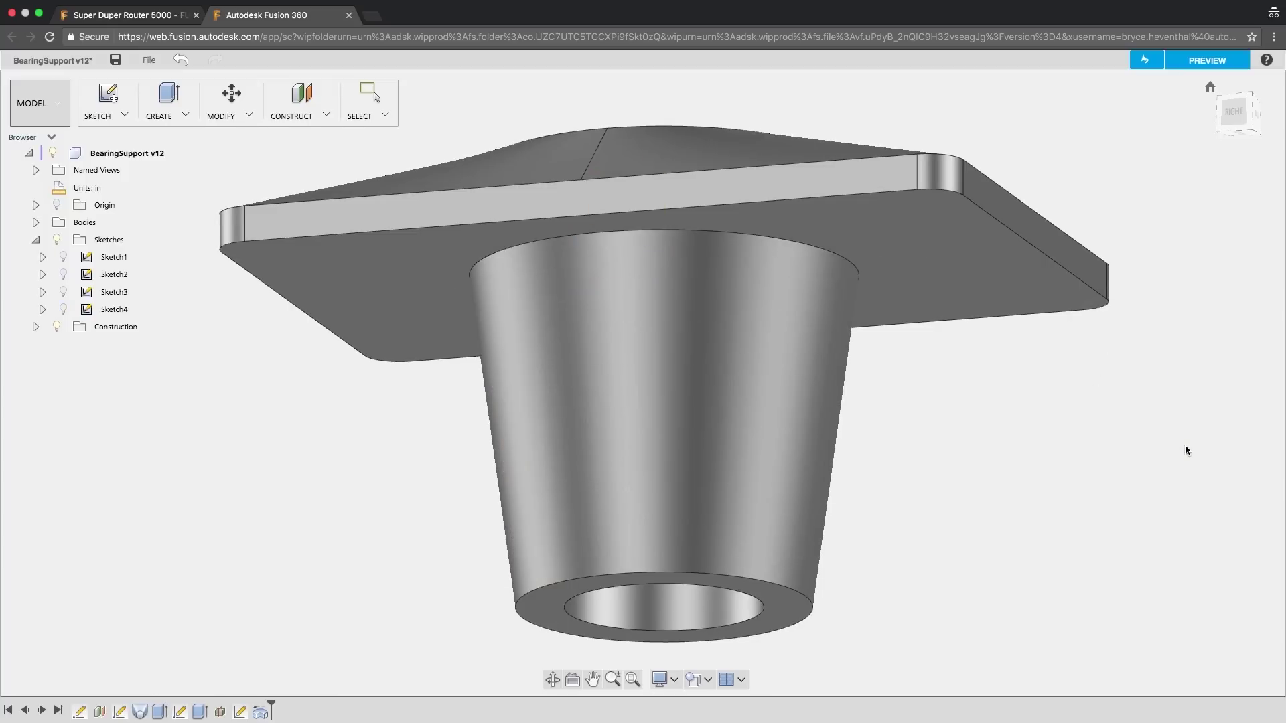
- Round the post's top edge with a 0.5 in fillet
{"action": "key", "text": "f"}
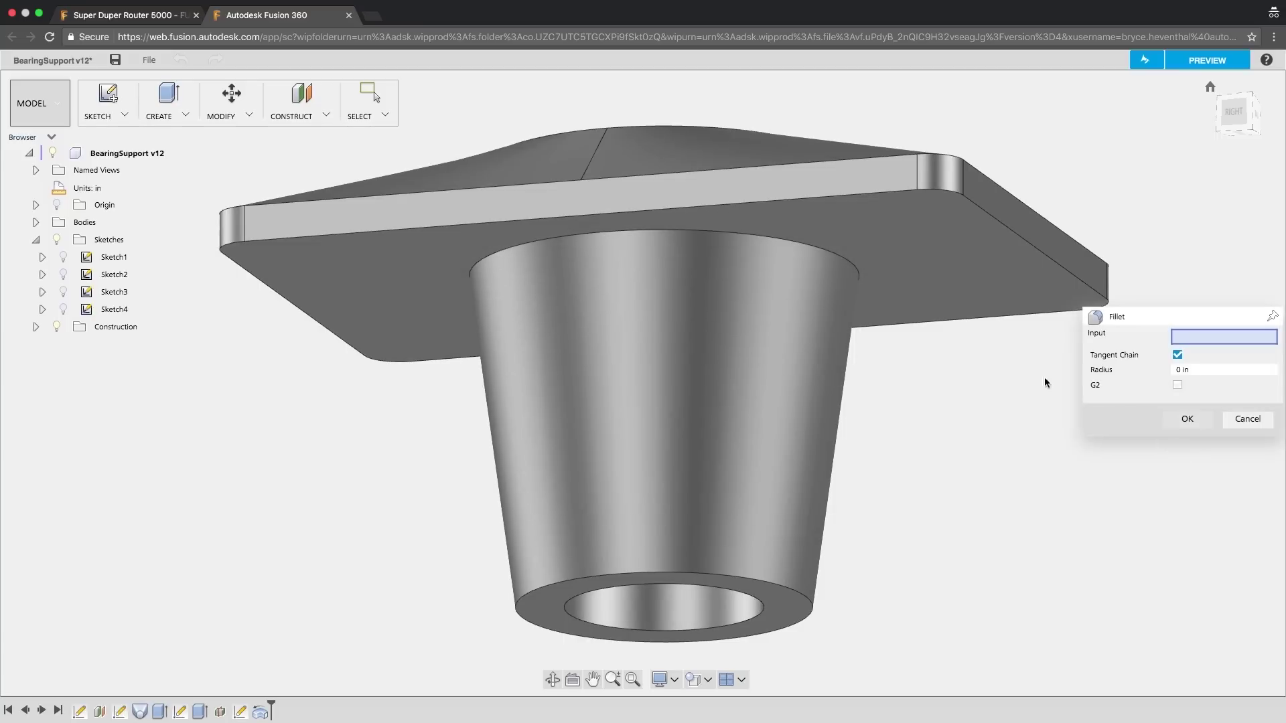
{"action": "left_click", "coordinate": [860, 277]}
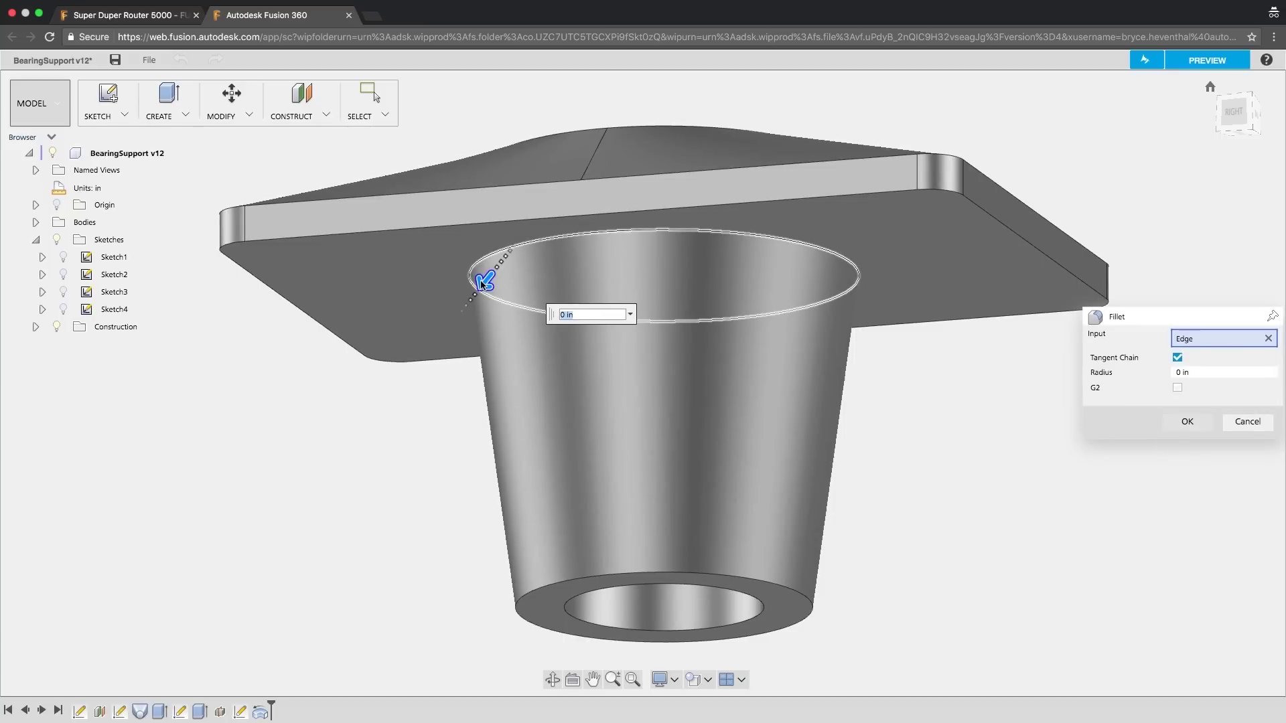
{"action": "left_click_drag", "start_coordinate": [483, 284], "coordinate": [471, 299]}
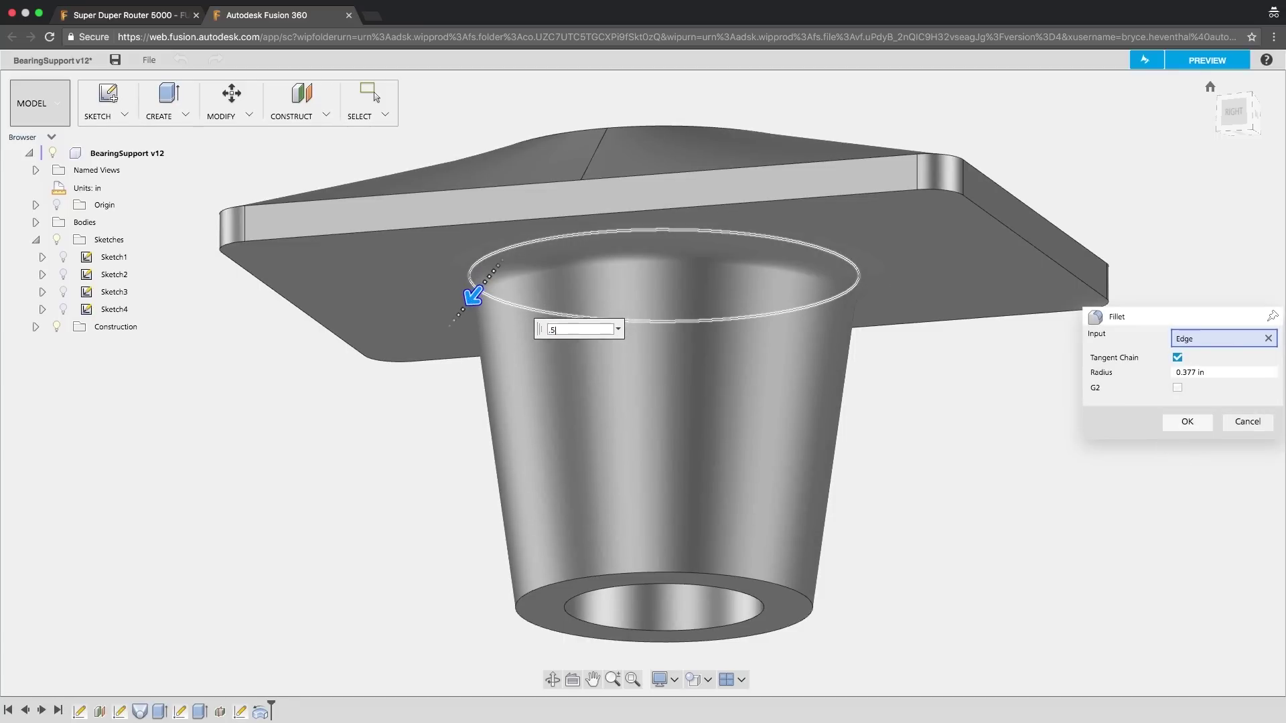
{"action": "key", "text": "Return"}
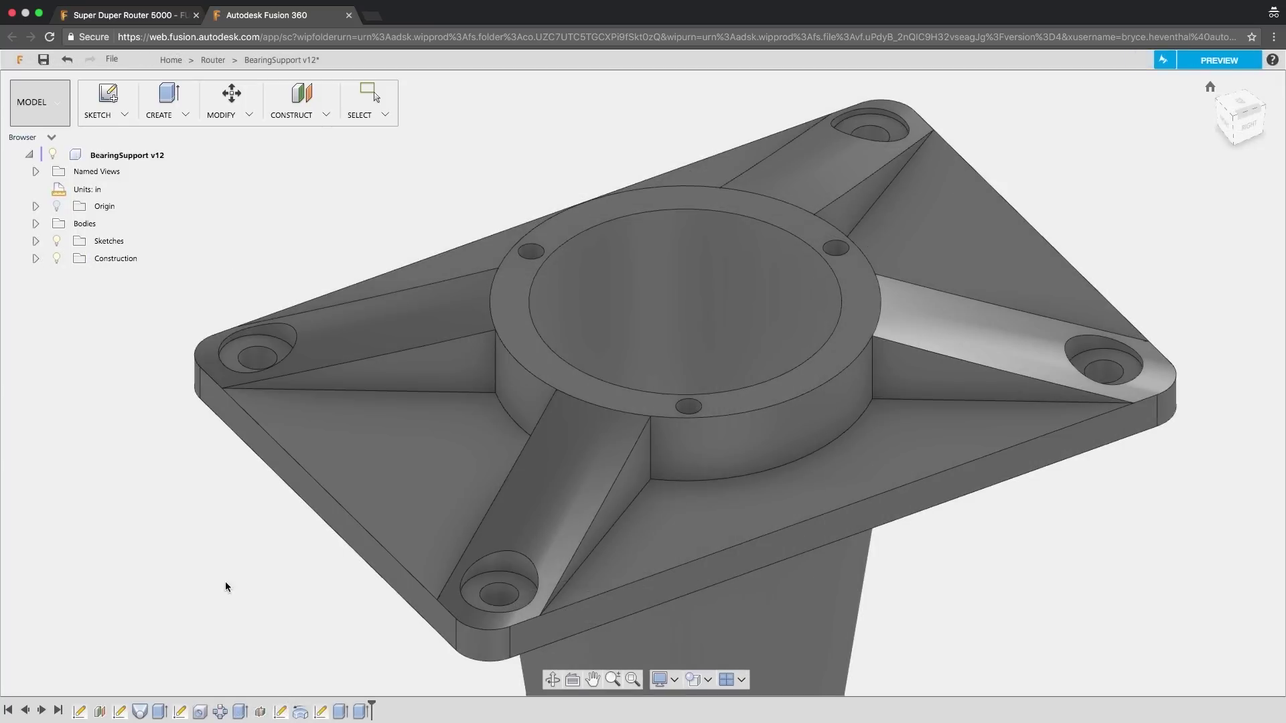
- Edit Sketch1 to change the base plate width from 5.5 in to 6.5 in
{"action": "right_click", "coordinate": [79, 712]}
{"action": "left_click", "coordinate": [114, 637]}
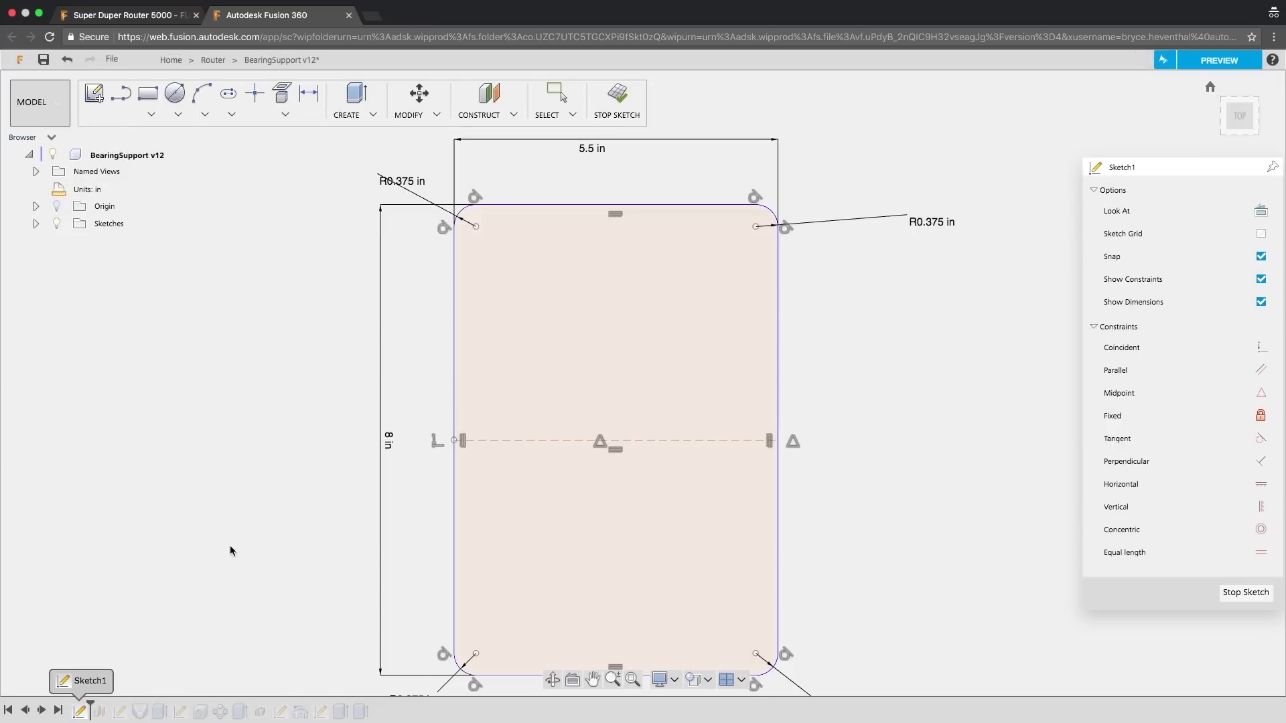
{"action": "double_click", "coordinate": [592, 148]}
{"action": "type", "text": "6.5"}
{"action": "key", "text": "Return"}
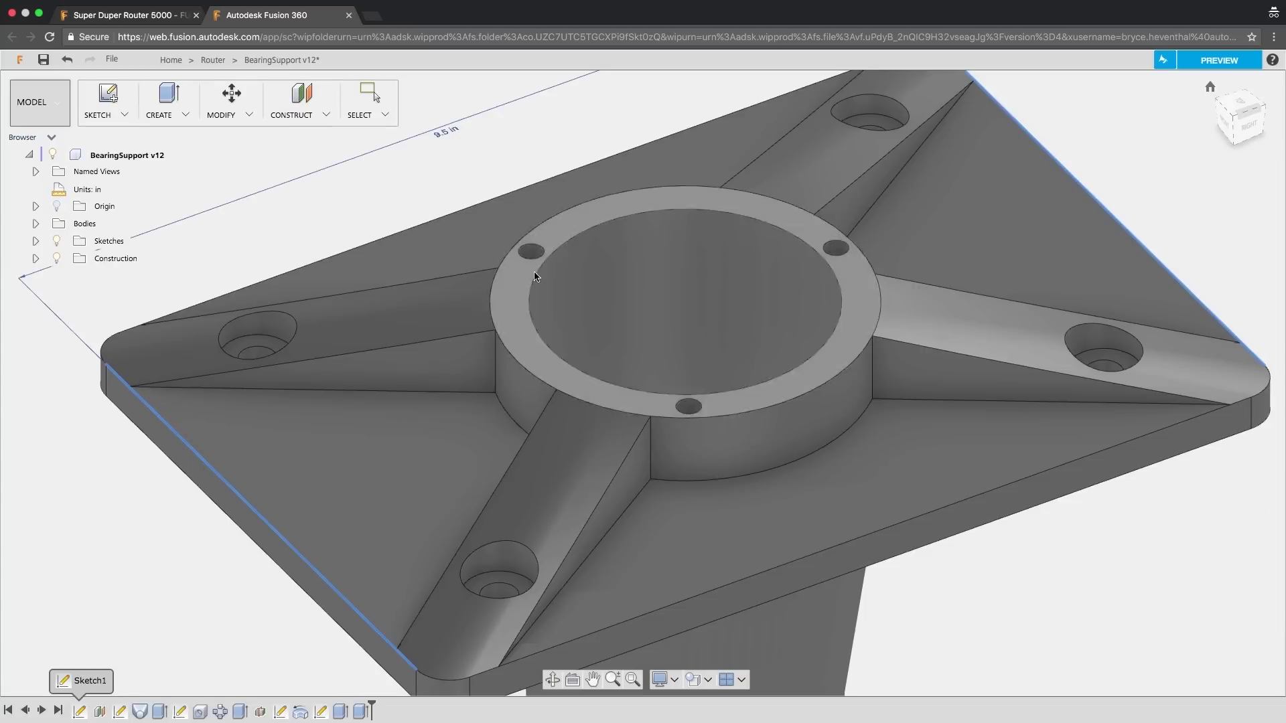
- Set the circular hole pattern to five holes and view the ribbed underside
{"action": "right_click", "coordinate": [219, 712]}
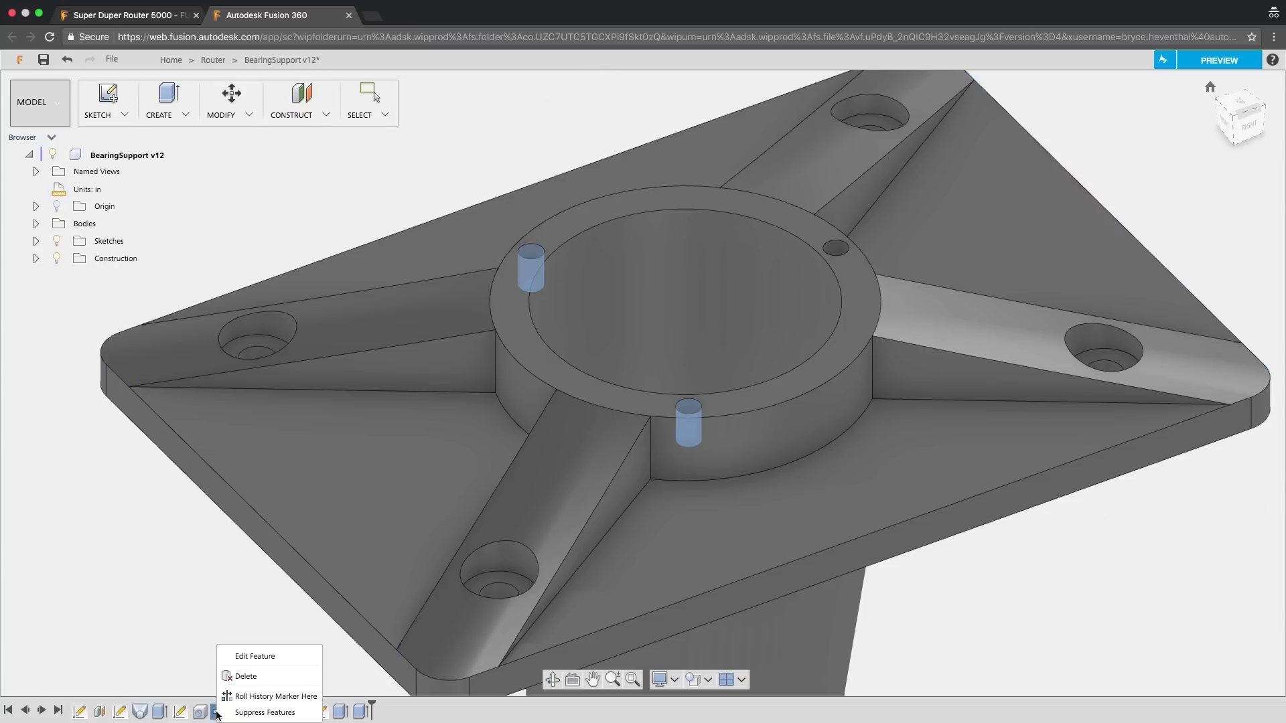
{"action": "left_click", "coordinate": [245, 658]}
{"action": "key", "text": "Return"}
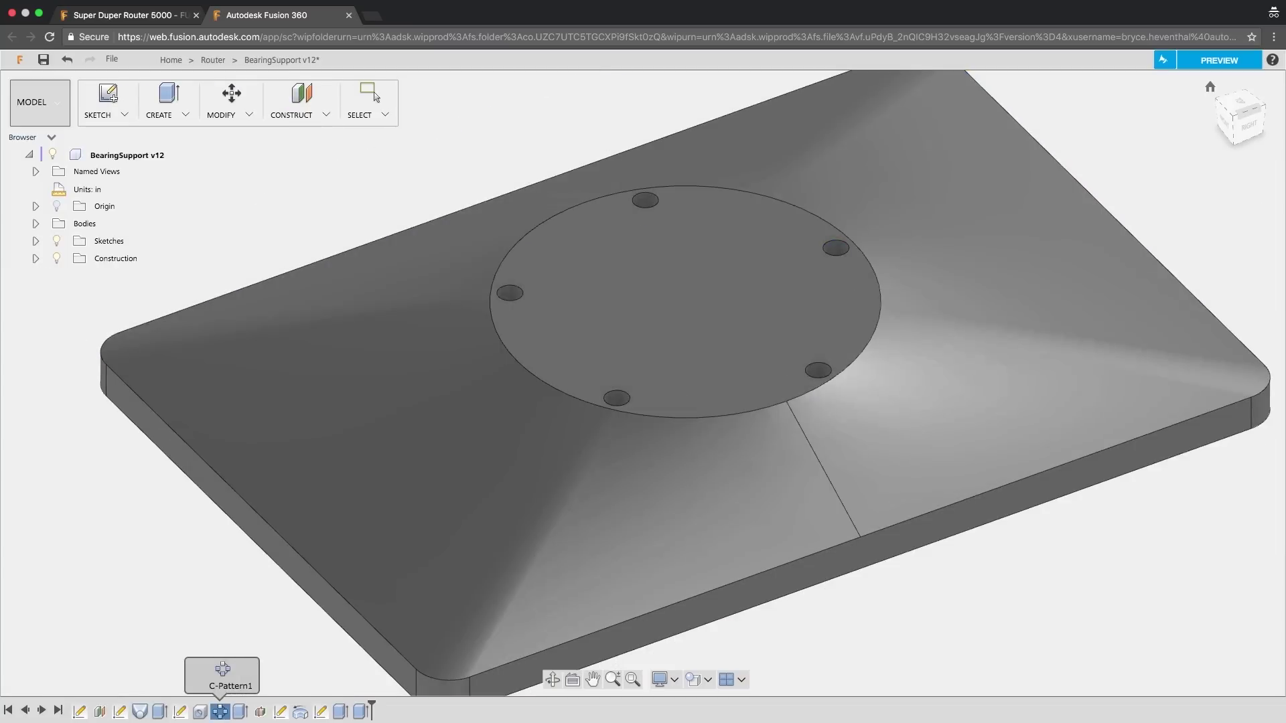
{"action": "middle_click_drag", "start_coordinate": [938, 375], "coordinate": [1117, 460], "text": "shift"}
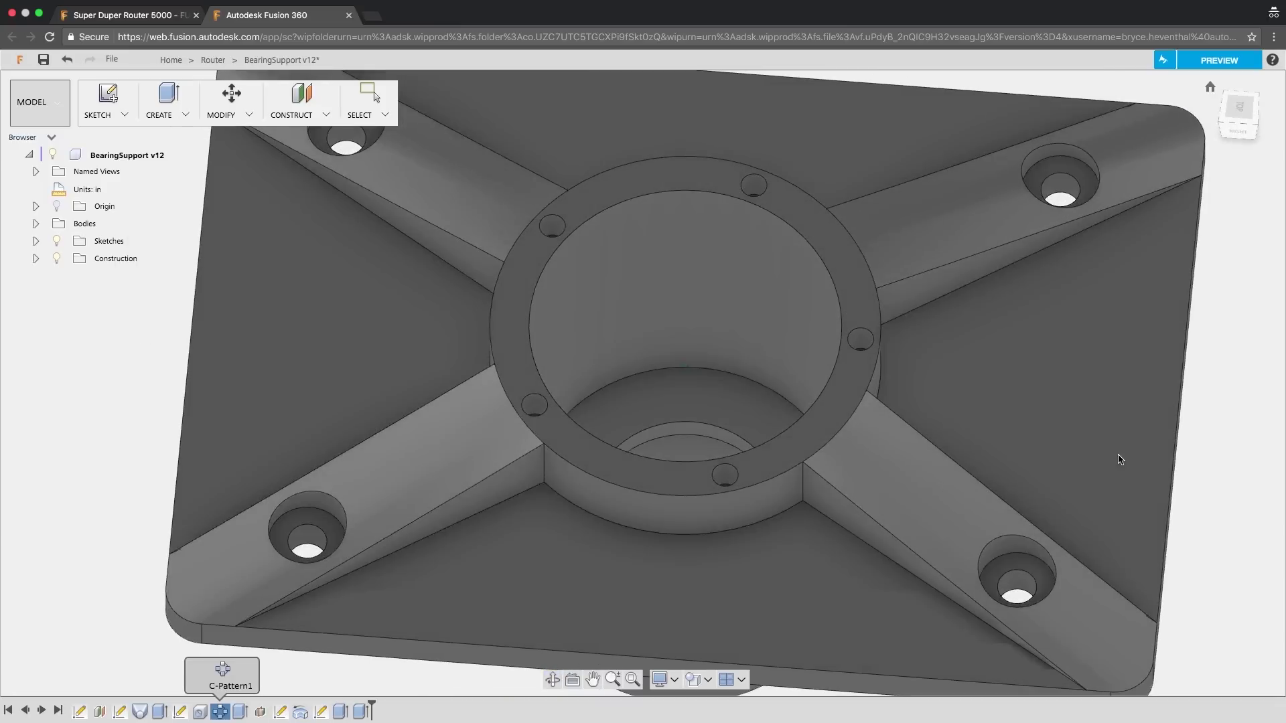
- Check the MODEL workspace list for the Open in Desktop App option
{"action": "left_click", "coordinate": [43, 120]}
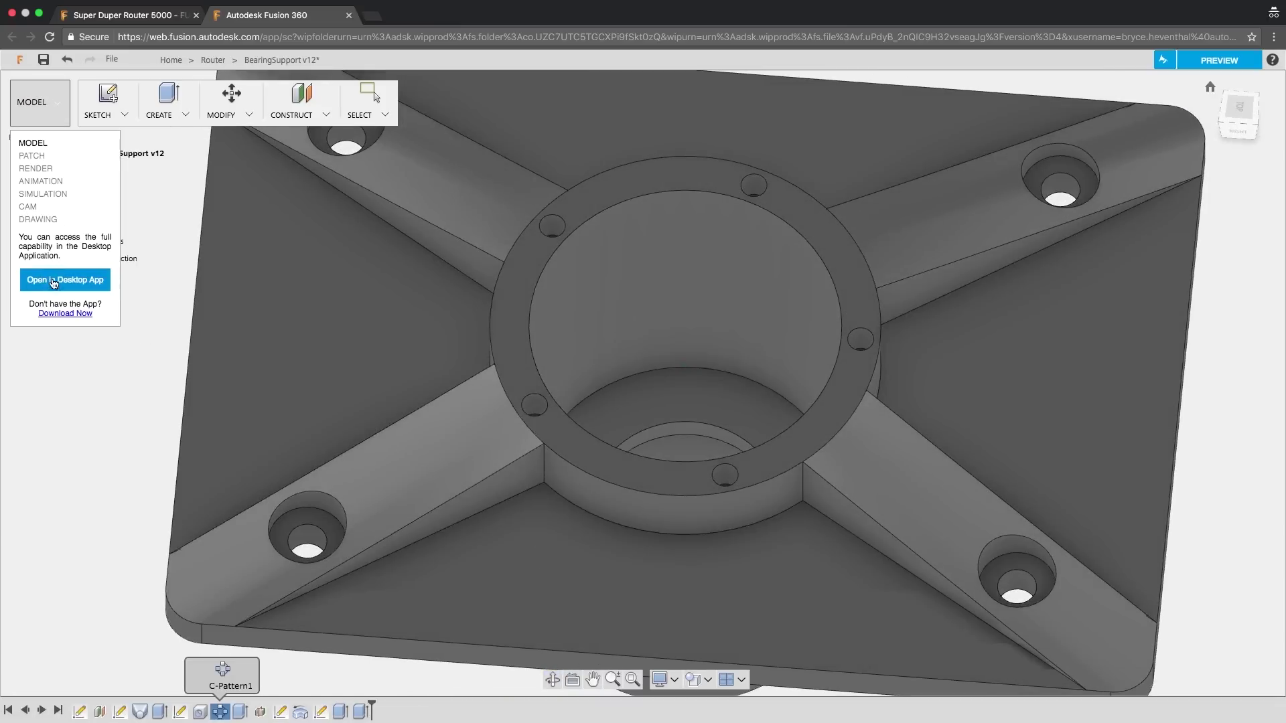